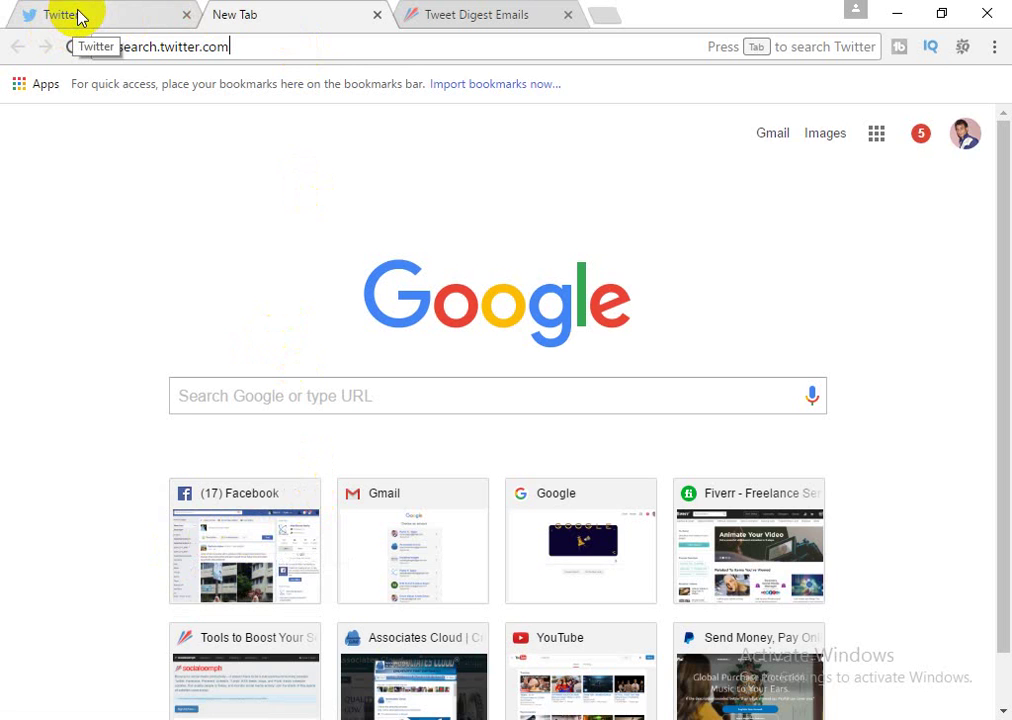
Switch to the open Twitter home page and highlight its web address
{"action": "left_click", "coordinate": [79, 17]}
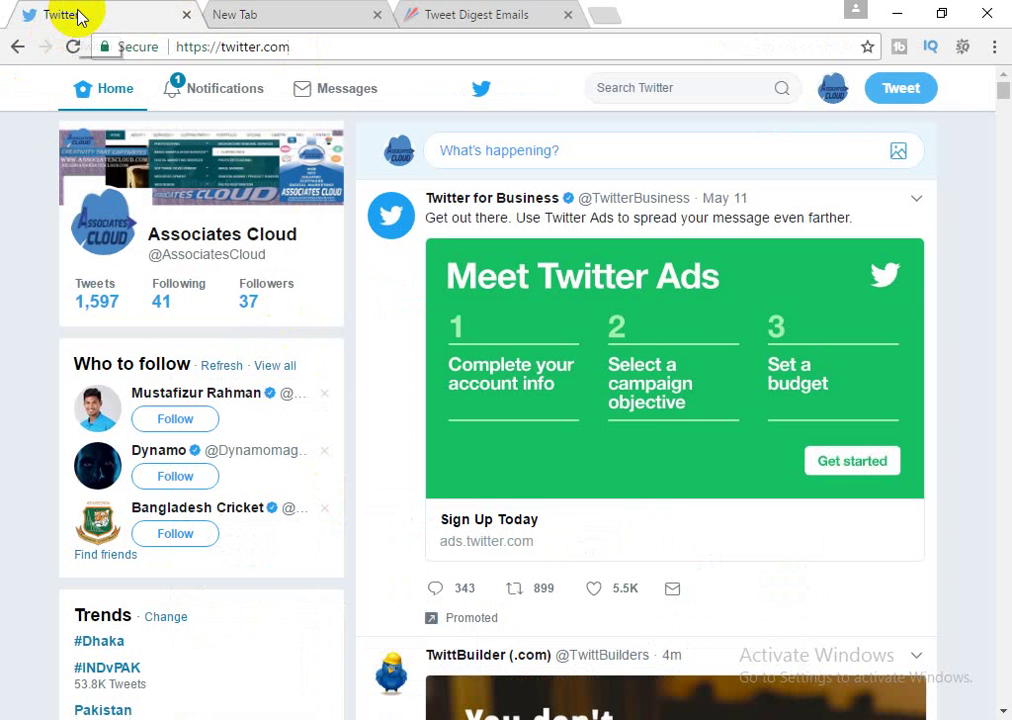
{"action": "left_click", "coordinate": [225, 48]}
{"action": "triple_click", "coordinate": [226, 50]}
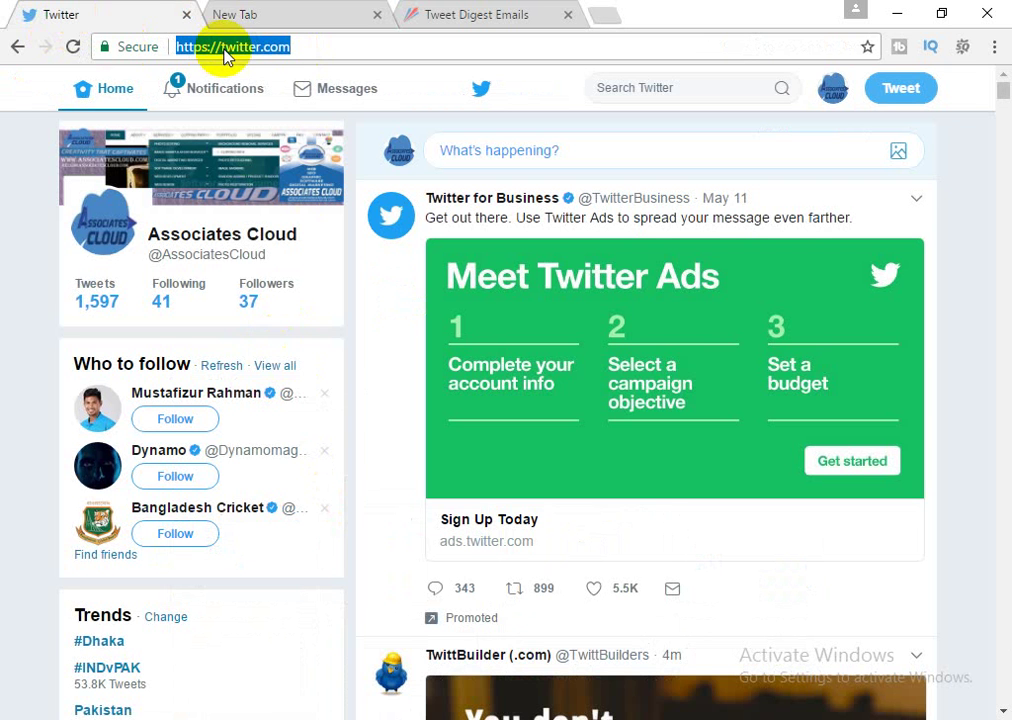
{"action": "double_click", "coordinate": [224, 50]}
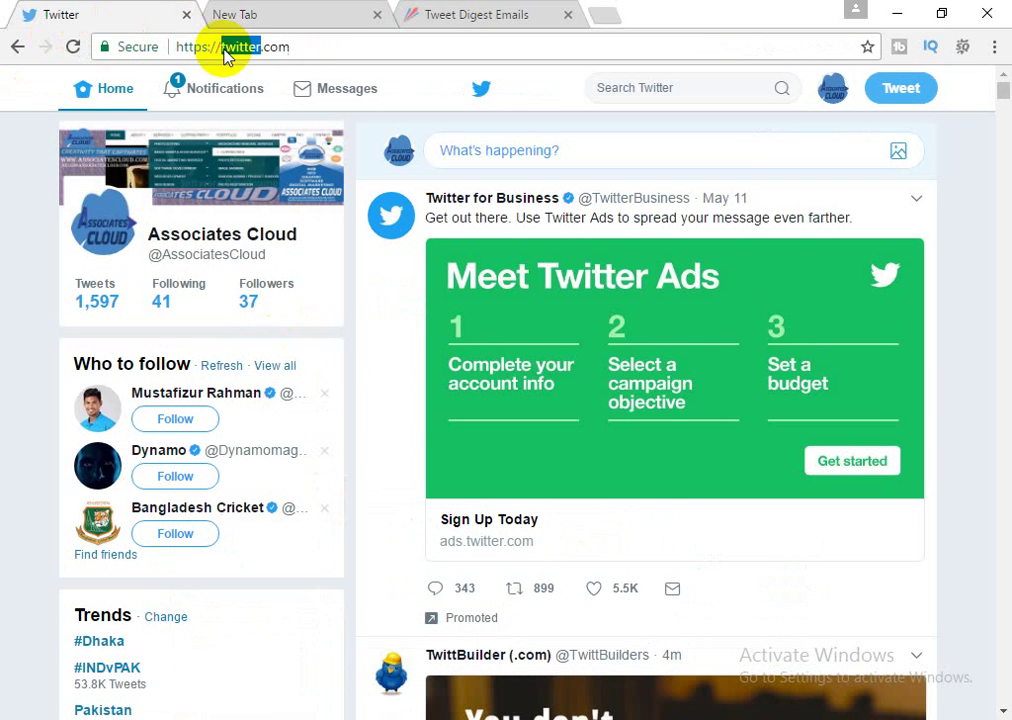
{"action": "double_click", "coordinate": [224, 50]}
{"action": "double_click", "coordinate": [224, 50]}
{"action": "double_click", "coordinate": [224, 50]}
{"action": "double_click", "coordinate": [224, 50]}
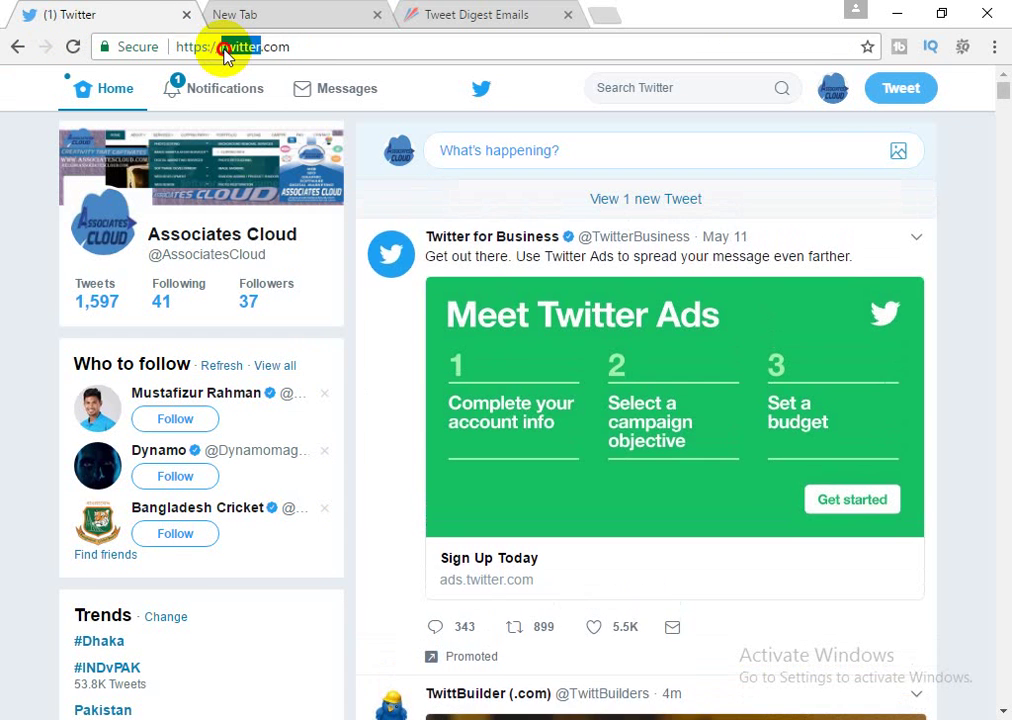
{"action": "triple_click", "coordinate": [224, 50]}
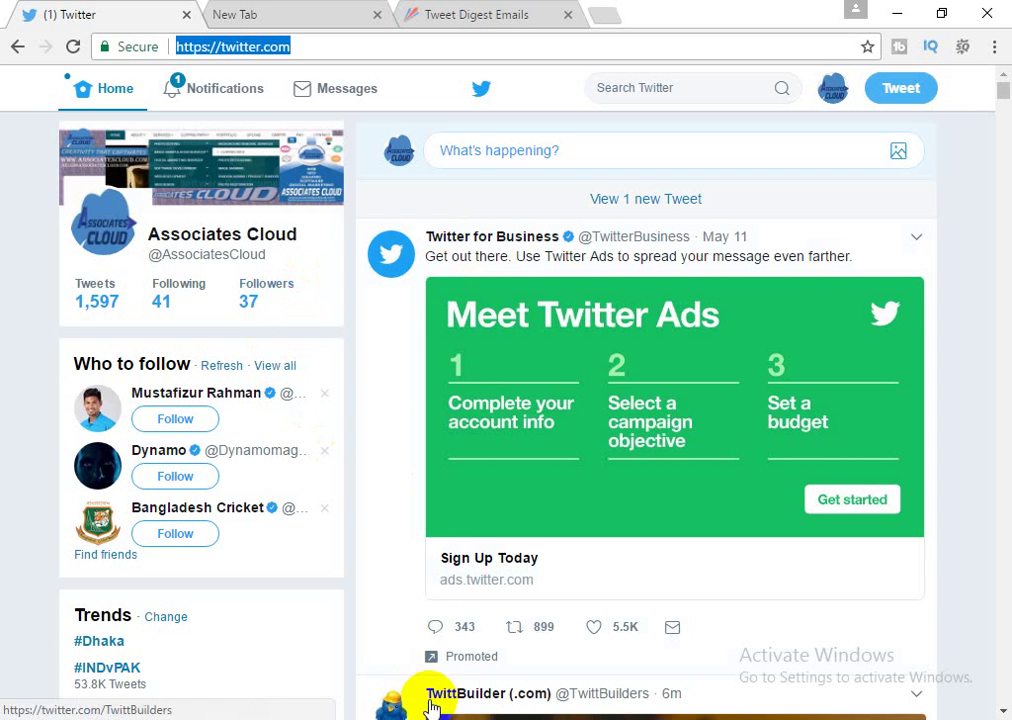
Examine the Trends list on the Twitter home page and highlight its heading
{"action": "scroll", "coordinate": [440, 565], "scroll_direction": "down", "scroll_amount": 1}
{"action": "scroll", "coordinate": [440, 565], "scroll_direction": "down", "scroll_amount": 4}
{"action": "scroll", "coordinate": [440, 590], "scroll_direction": "down", "scroll_amount": 2}
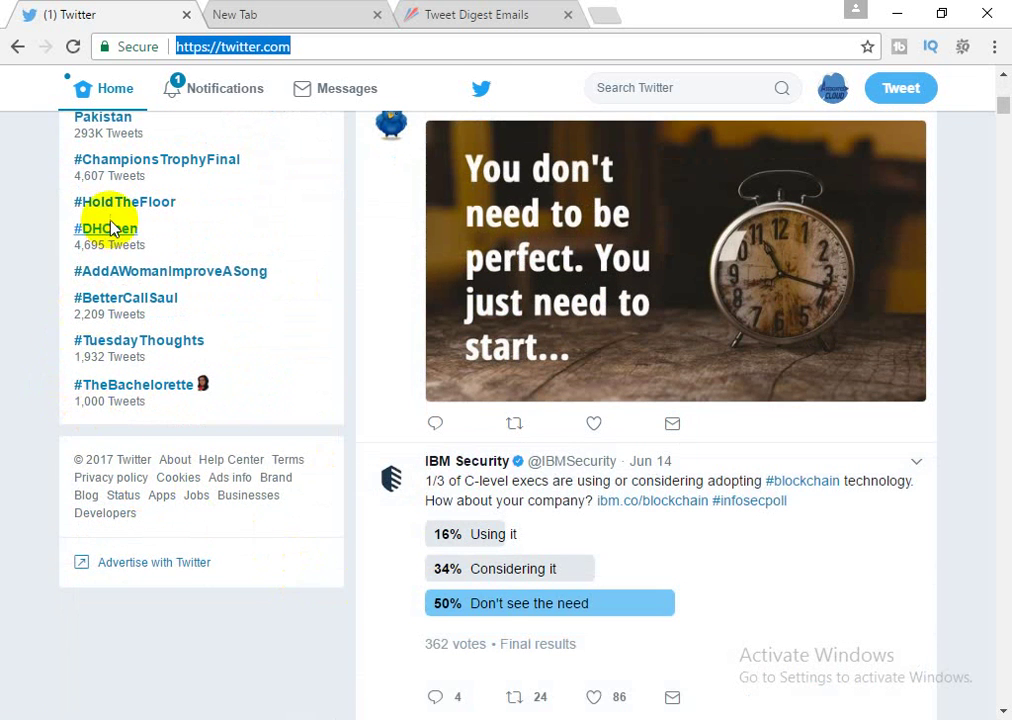
{"action": "scroll", "coordinate": [105, 226], "scroll_direction": "up", "scroll_amount": 2}
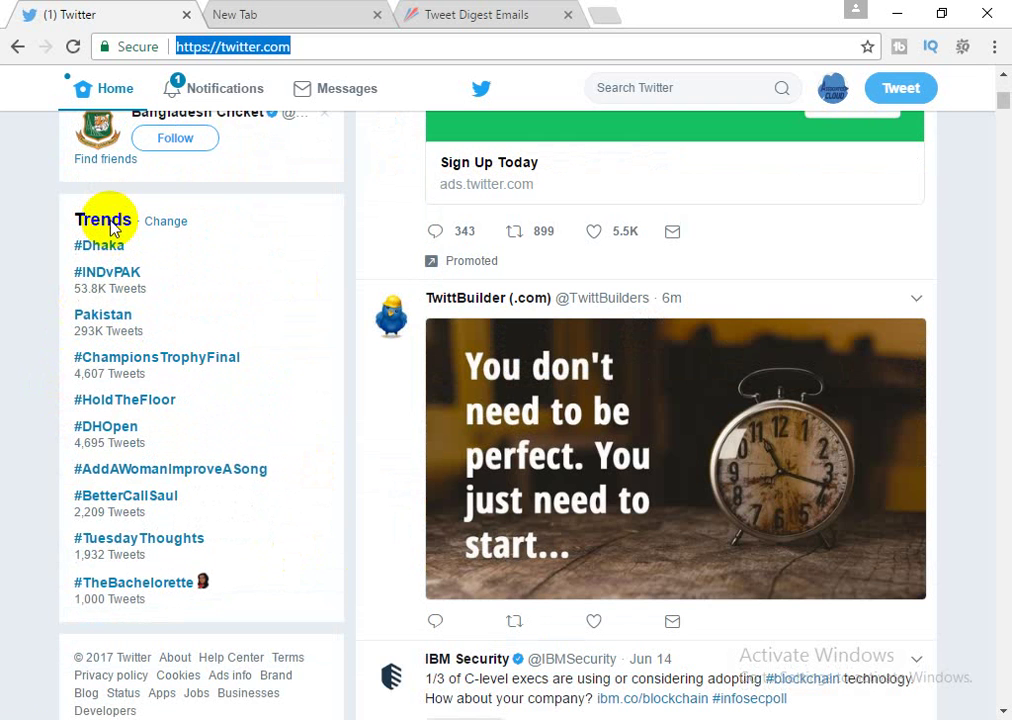
{"action": "double_click", "coordinate": [104, 220]}
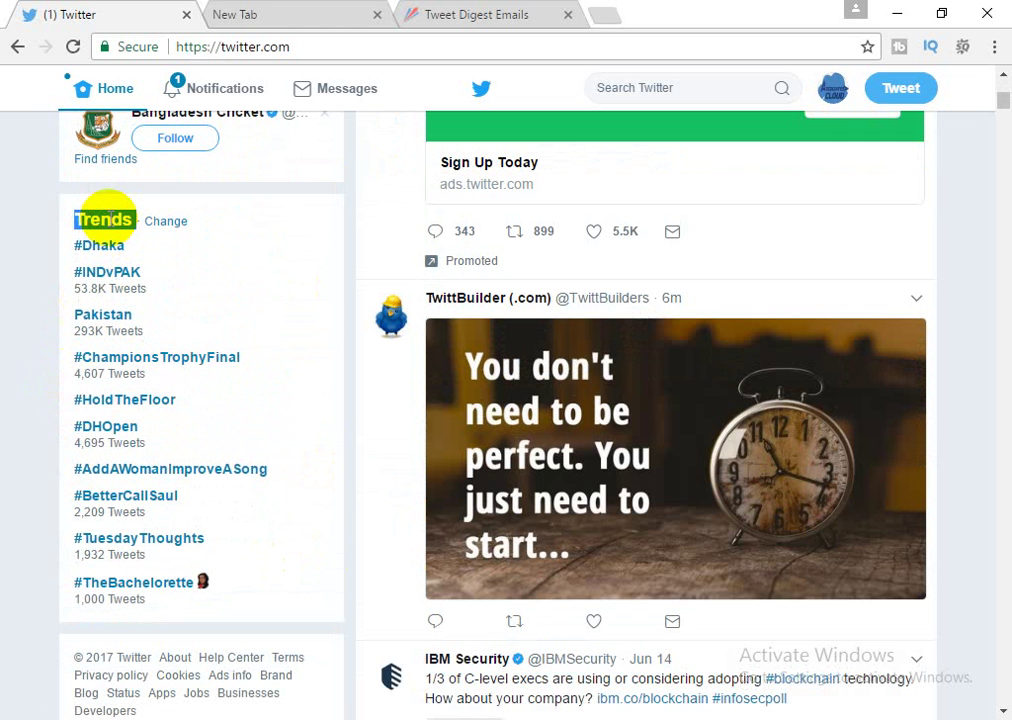
Load search.twitter.com in the new browser tab
{"action": "left_click", "coordinate": [285, 18]}
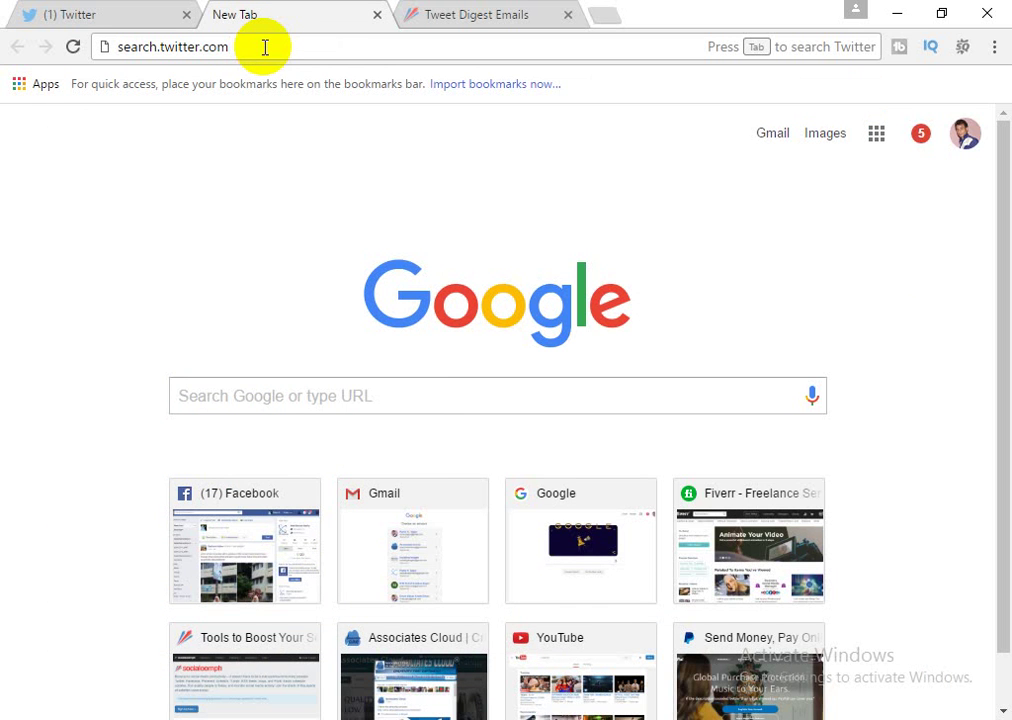
{"action": "double_click", "coordinate": [130, 47]}
{"action": "left_click", "coordinate": [176, 44]}
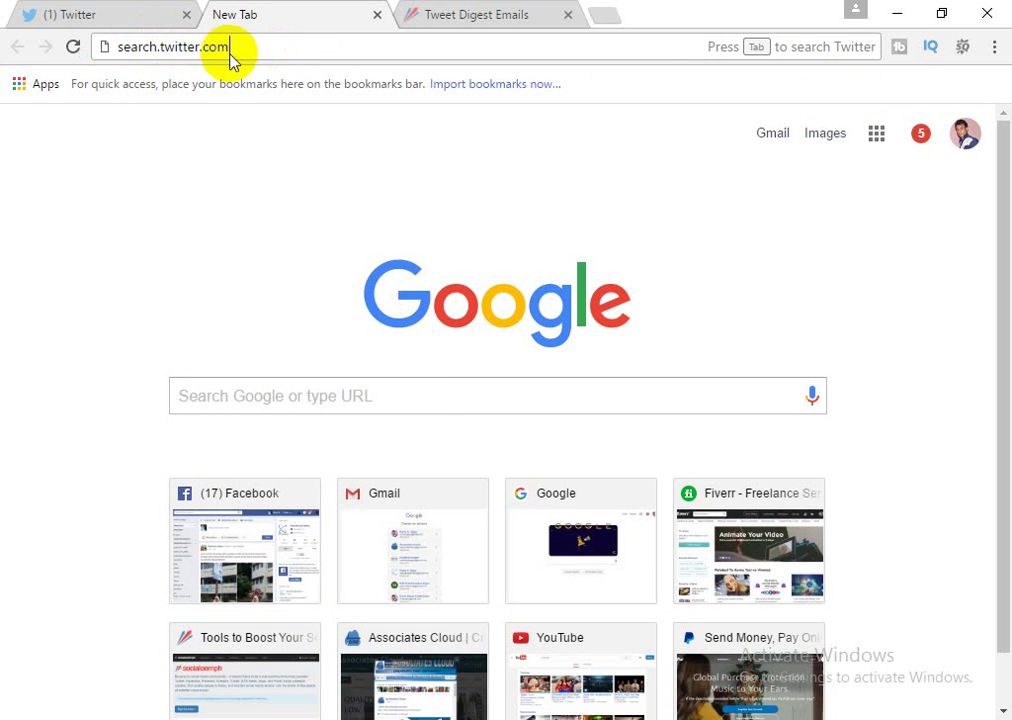
{"action": "key", "text": "Return"}
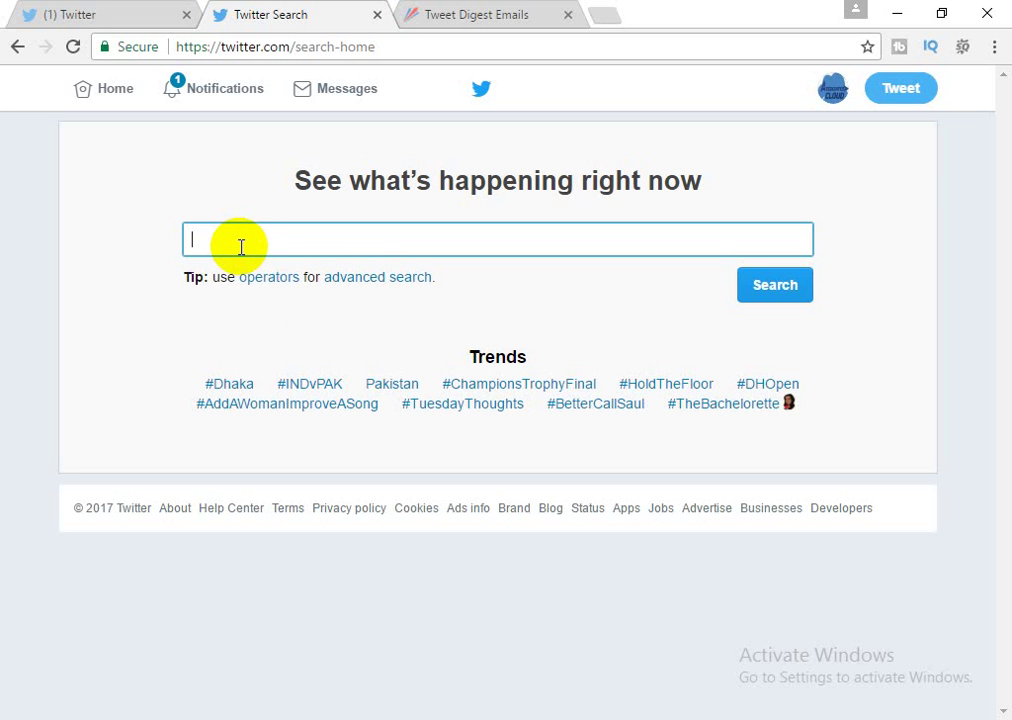
Search Twitter for the suggested phrase "looking for illustrator"
{"action": "type", "text": "loo"}
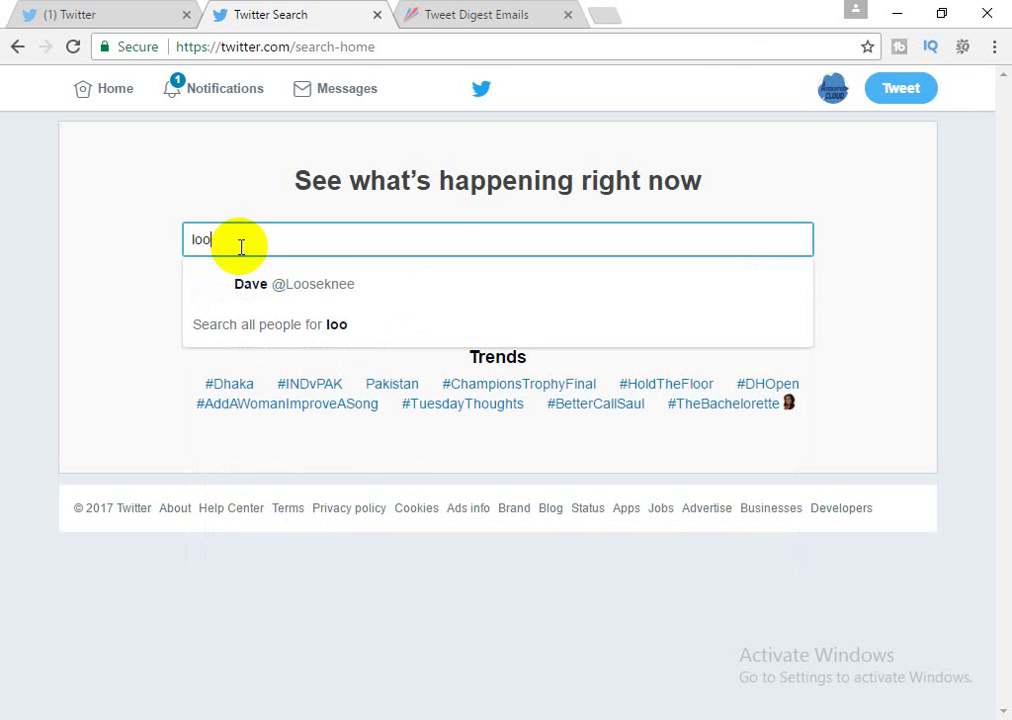
{"action": "type", "text": "king"}
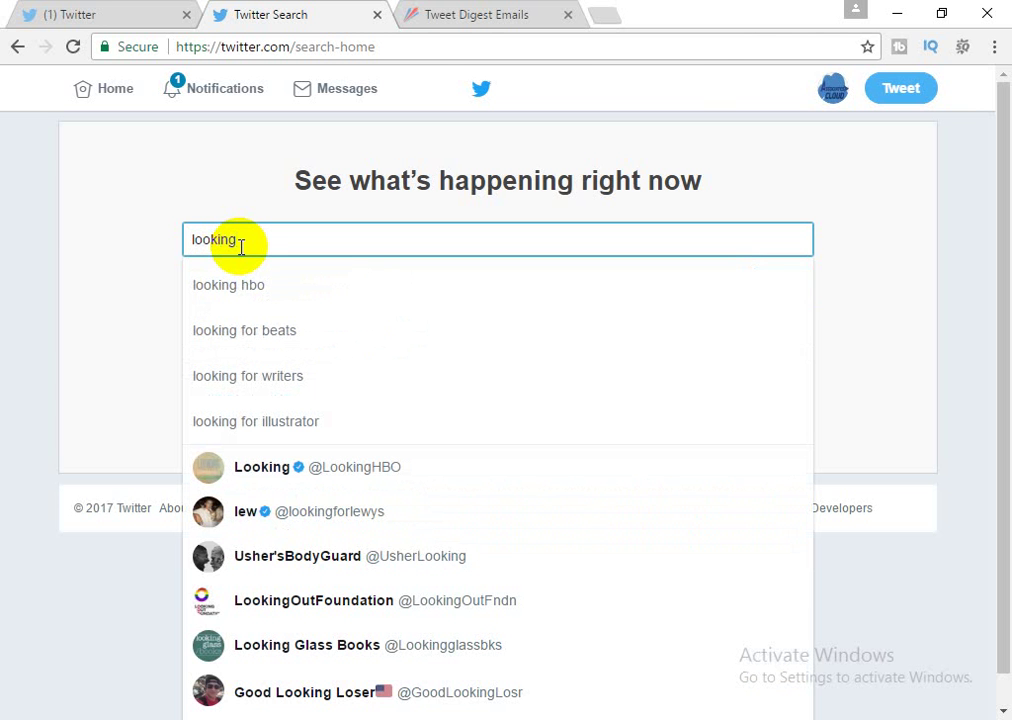
{"action": "type", "text": " for"}
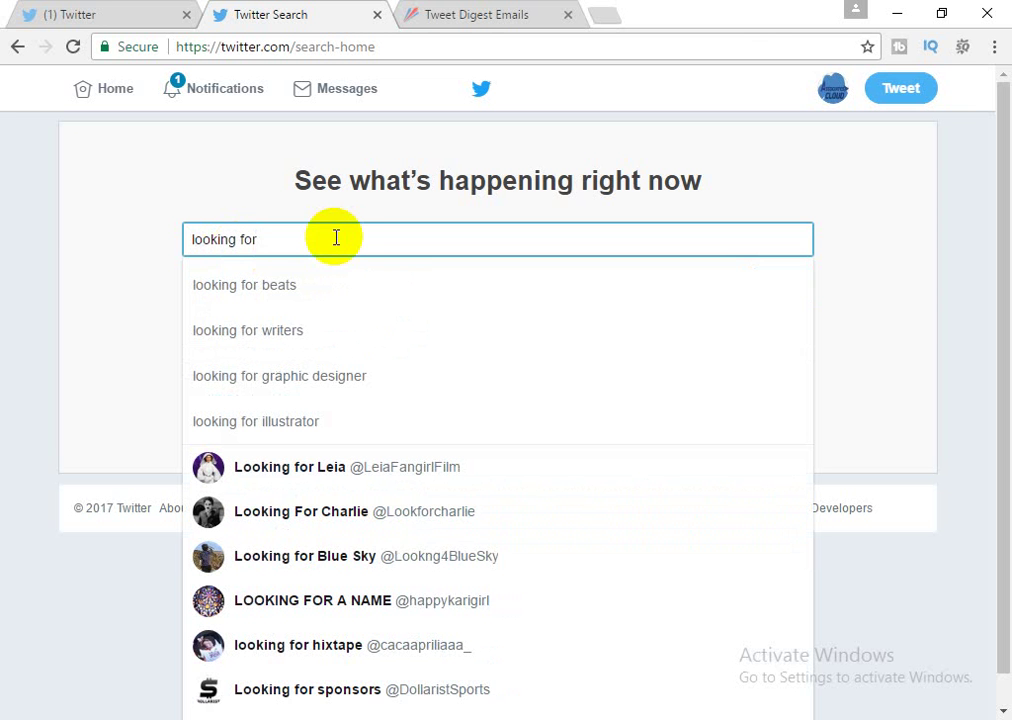
{"action": "left_click", "coordinate": [277, 430]}
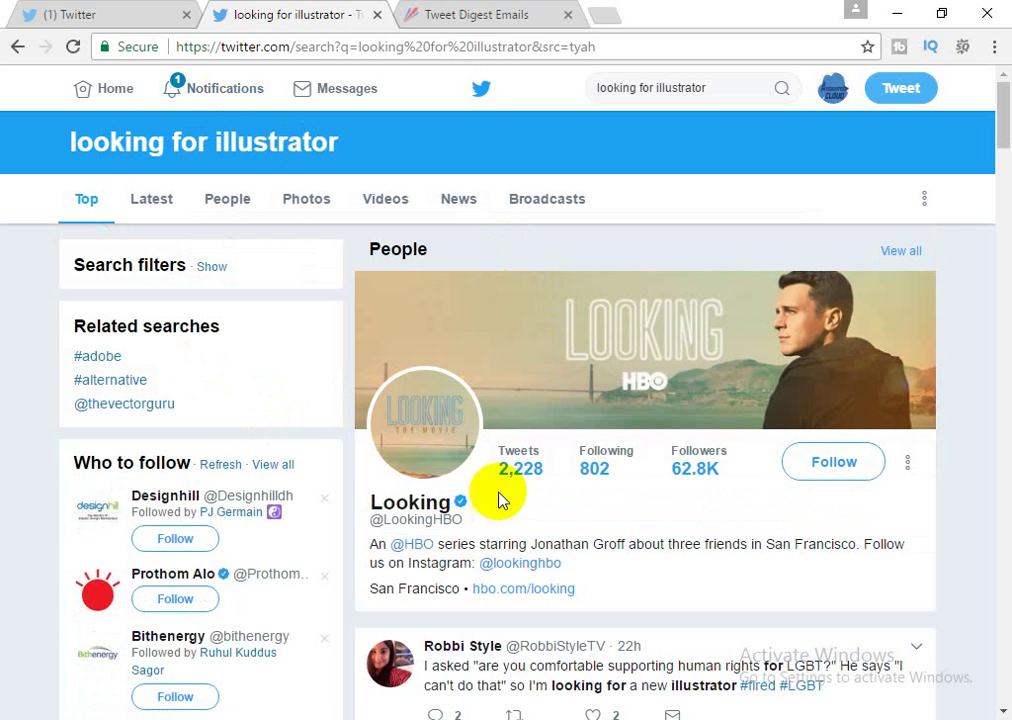
Skim the Top results for the illustrator search, and view its People and Latest results
{"action": "scroll", "coordinate": [500, 500], "scroll_direction": "down", "scroll_amount": 4}
{"action": "scroll", "coordinate": [492, 445], "scroll_direction": "up", "scroll_amount": 4}
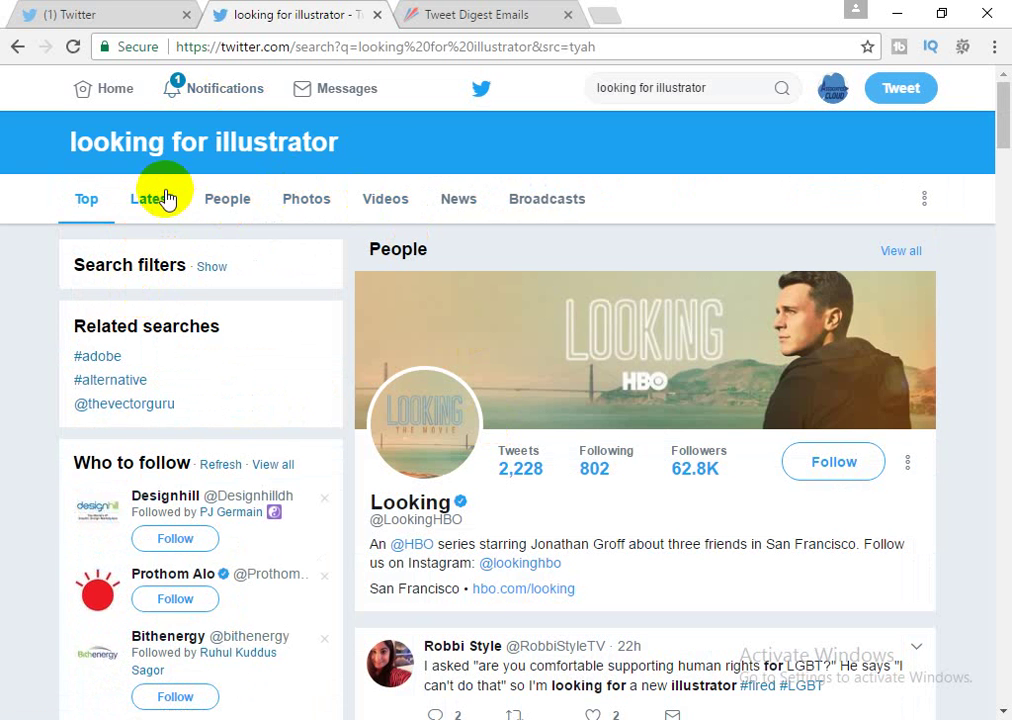
{"action": "left_click", "coordinate": [225, 208]}
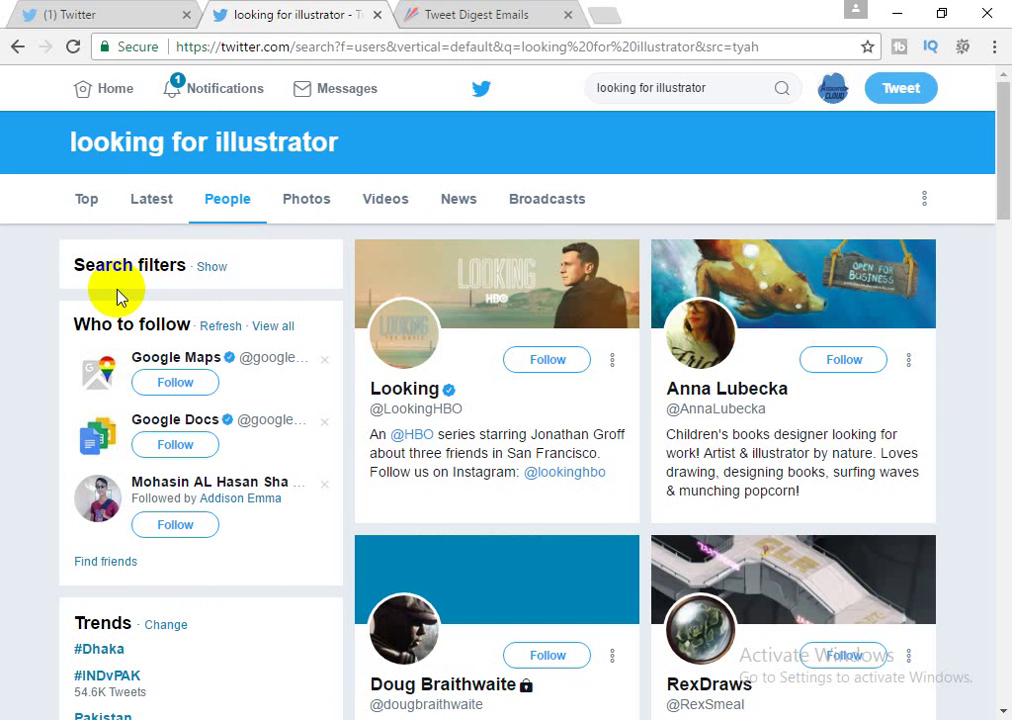
{"action": "left_click", "coordinate": [148, 214]}
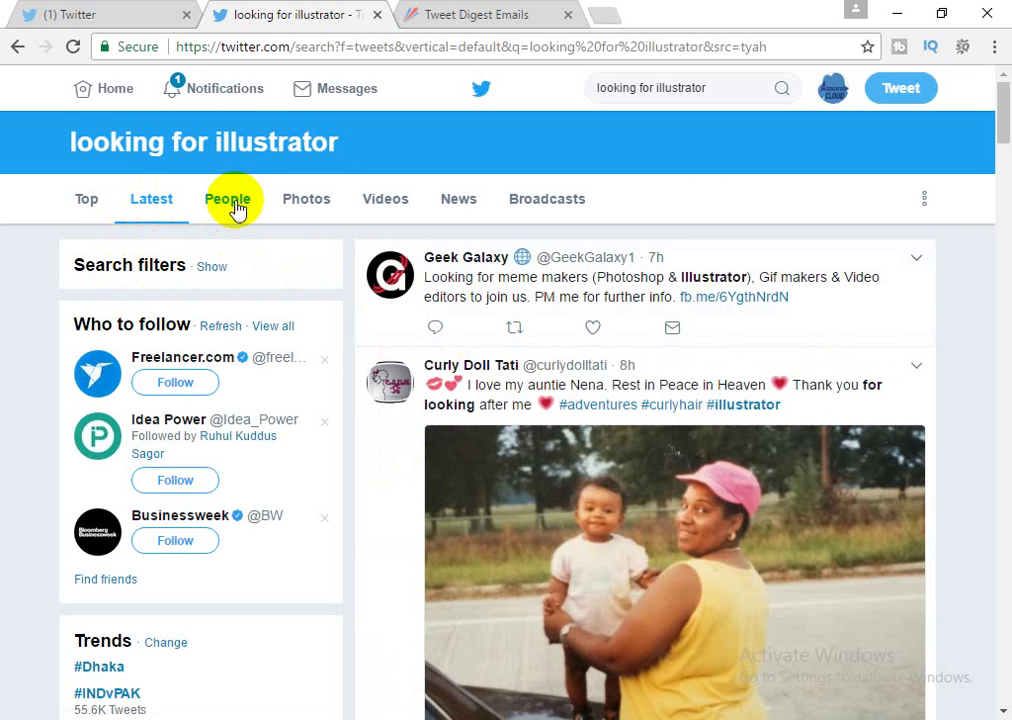
Examine the People results for illustrators, highlighting the contact details in two profile descriptions
{"action": "left_click", "coordinate": [237, 210]}
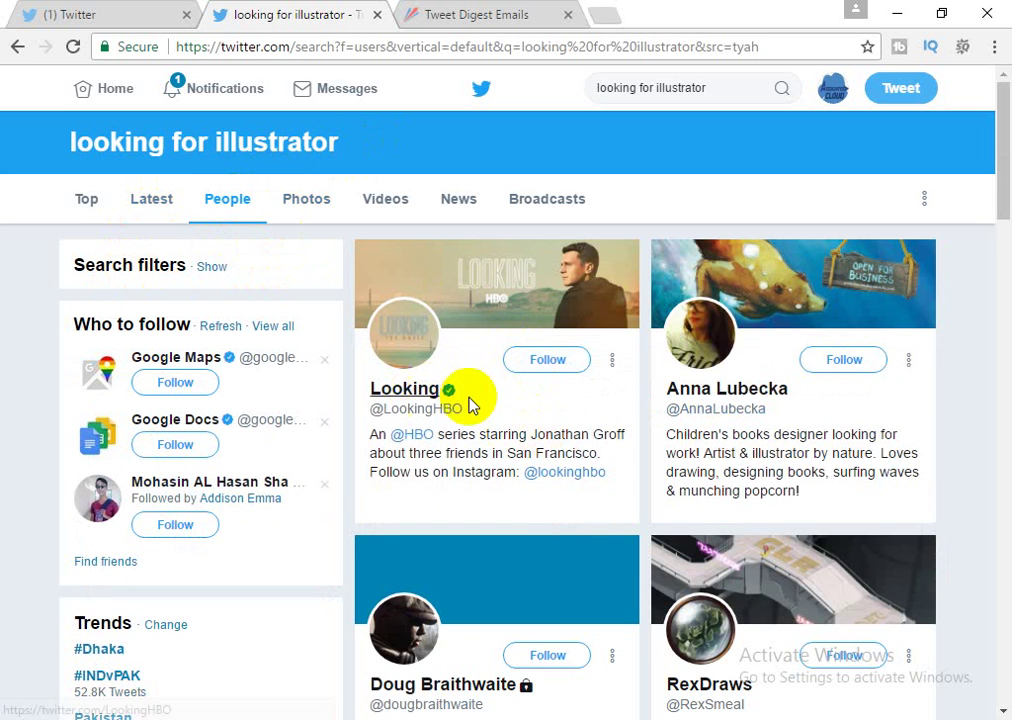
{"action": "scroll", "coordinate": [471, 400], "scroll_direction": "down", "scroll_amount": 1}
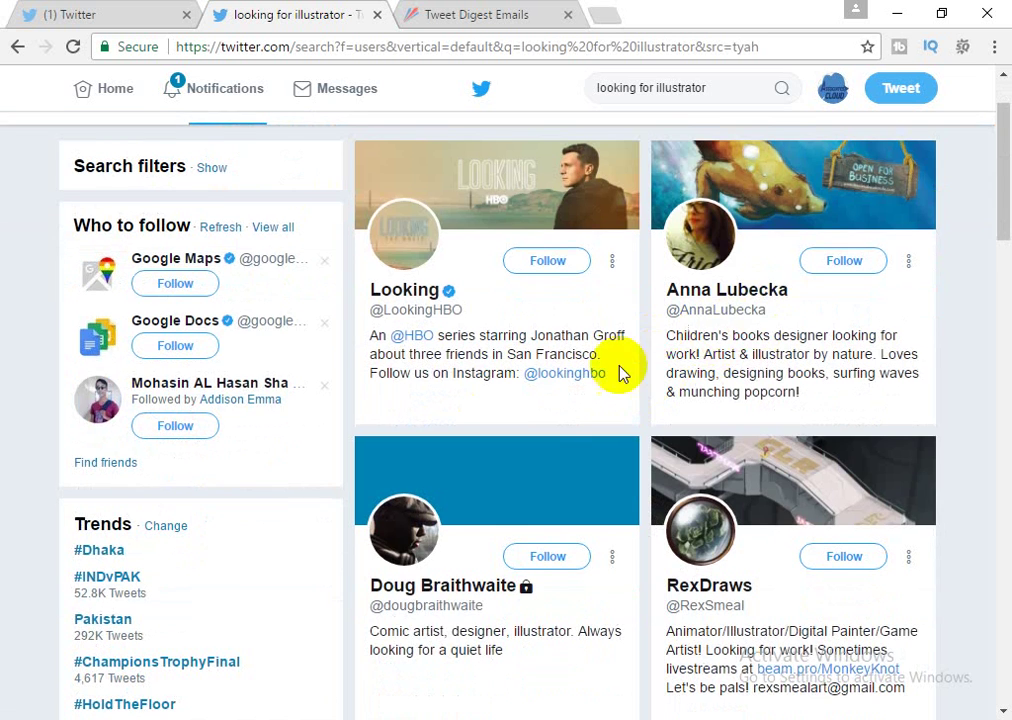
{"action": "scroll", "coordinate": [620, 372], "scroll_direction": "down", "scroll_amount": 4}
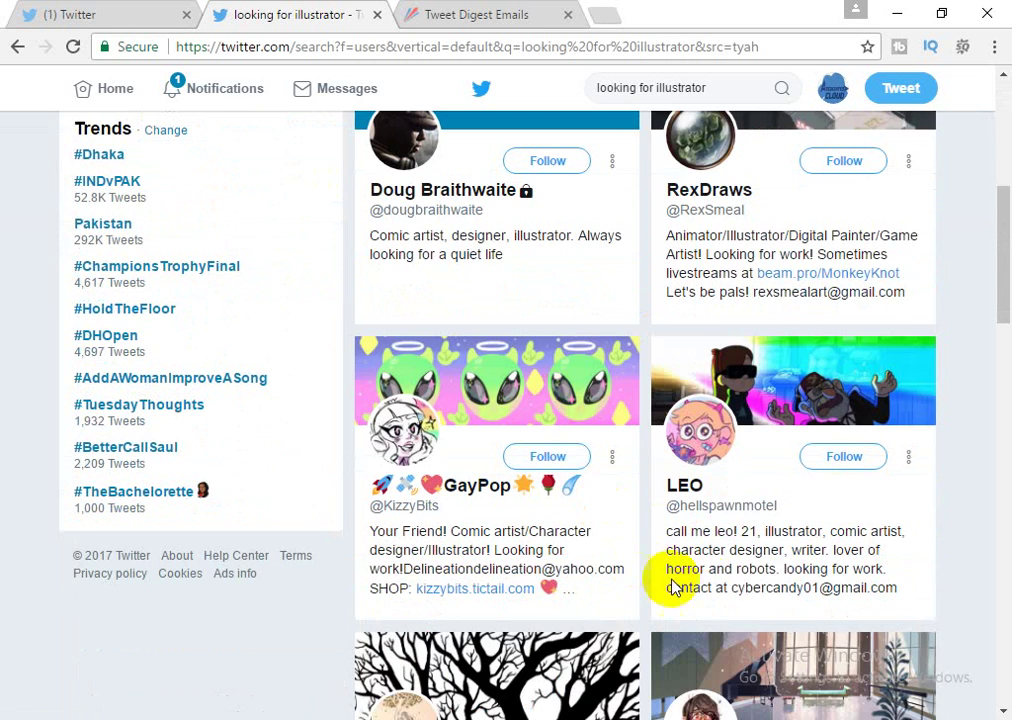
{"action": "left_click_drag", "start_coordinate": [687, 590], "coordinate": [860, 590]}
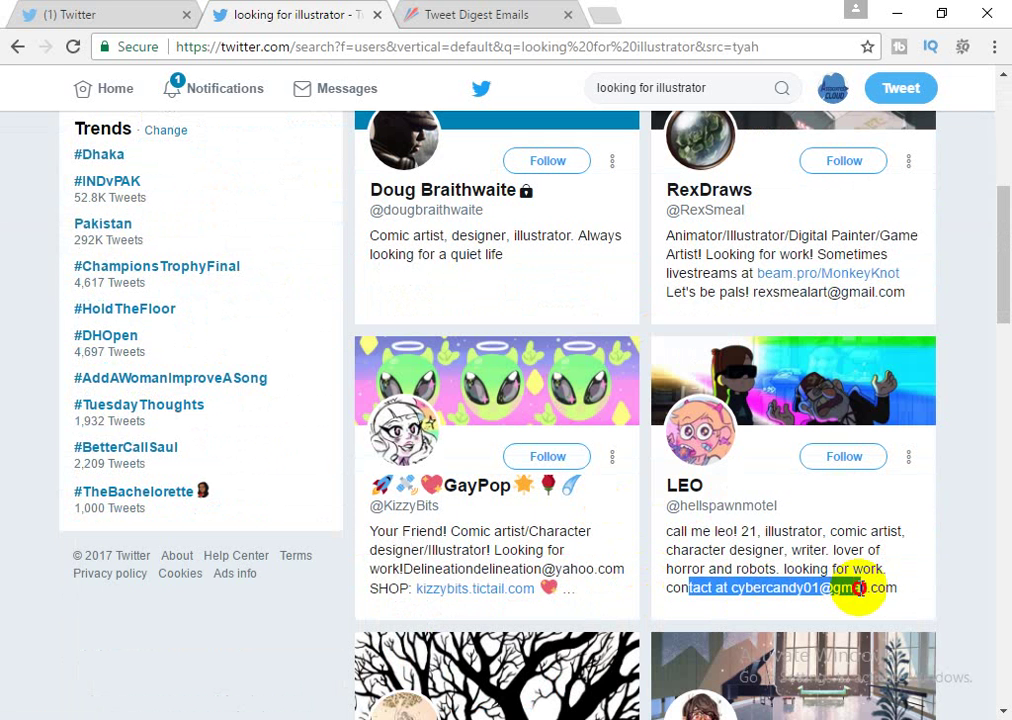
{"action": "left_click_drag", "start_coordinate": [392, 571], "coordinate": [576, 571]}
{"action": "triple_click", "coordinate": [576, 571]}
{"action": "scroll", "coordinate": [640, 540], "scroll_direction": "down", "scroll_amount": 4}
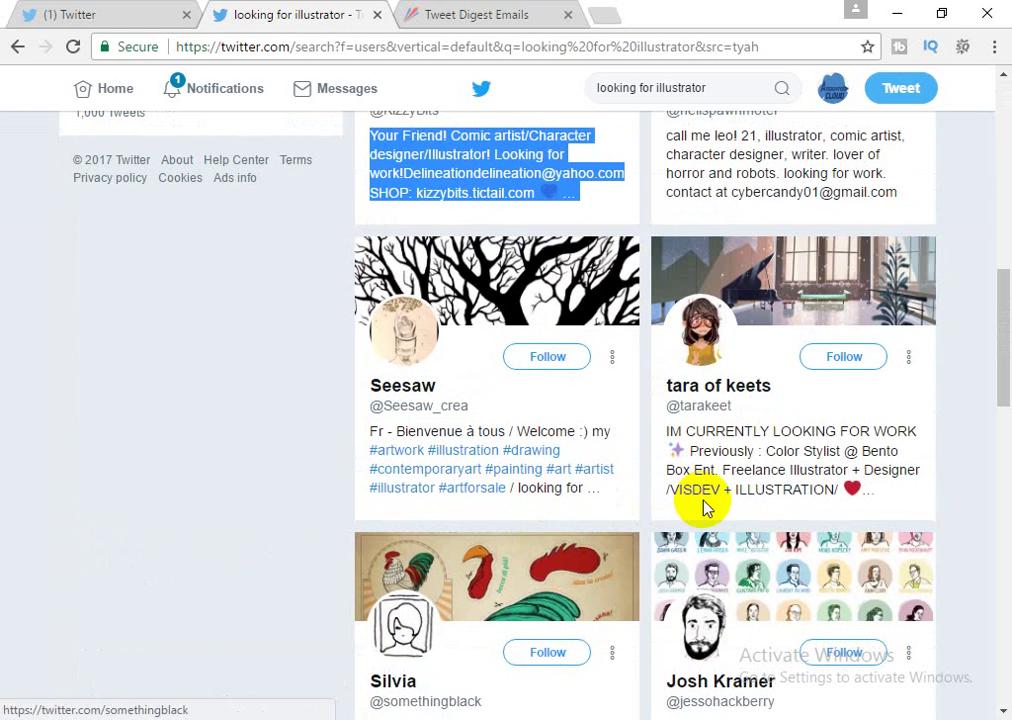
{"action": "scroll", "coordinate": [384, 576], "scroll_direction": "up", "scroll_amount": 9}
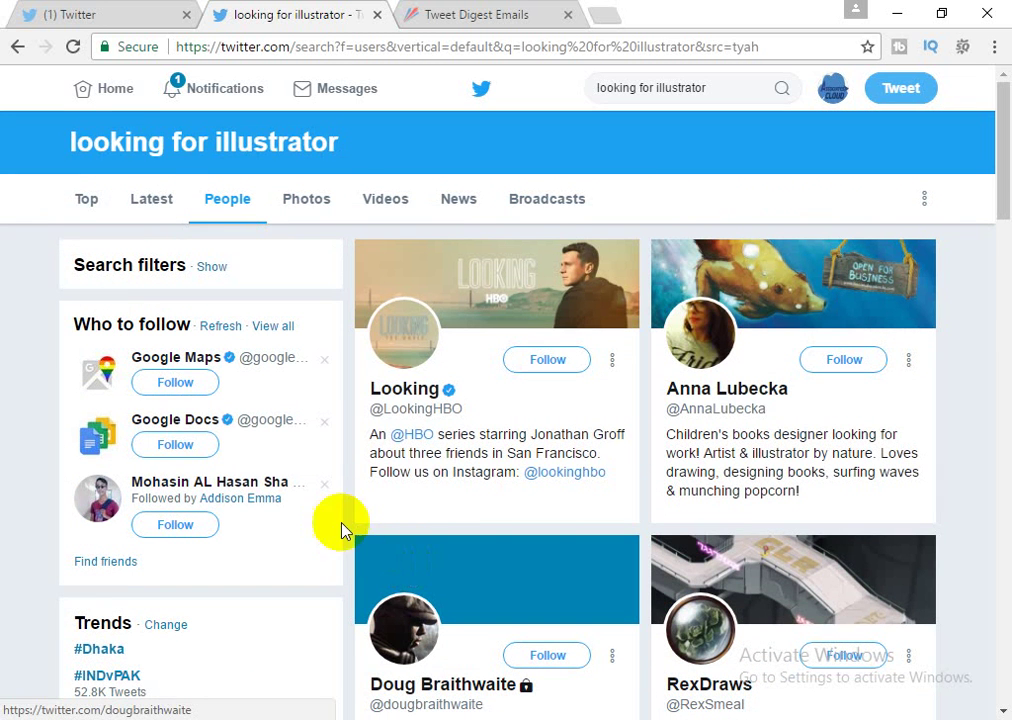
Look through the Top tweets for posts seeking an illustrator
{"action": "left_click", "coordinate": [92, 205]}
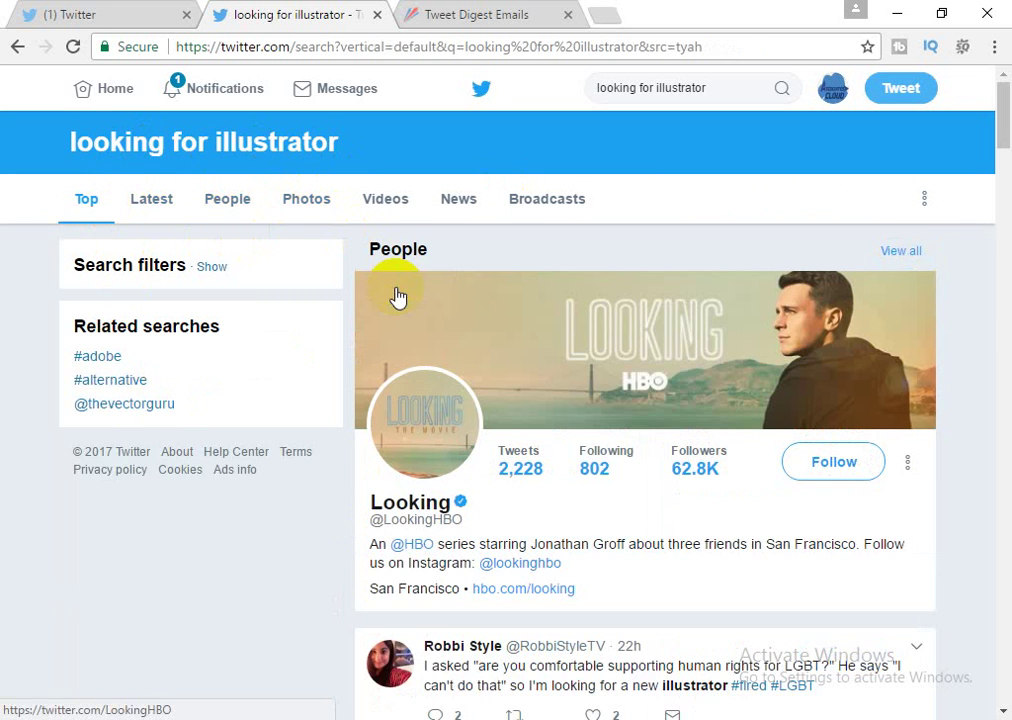
{"action": "scroll", "coordinate": [549, 468], "scroll_direction": "down", "scroll_amount": 5}
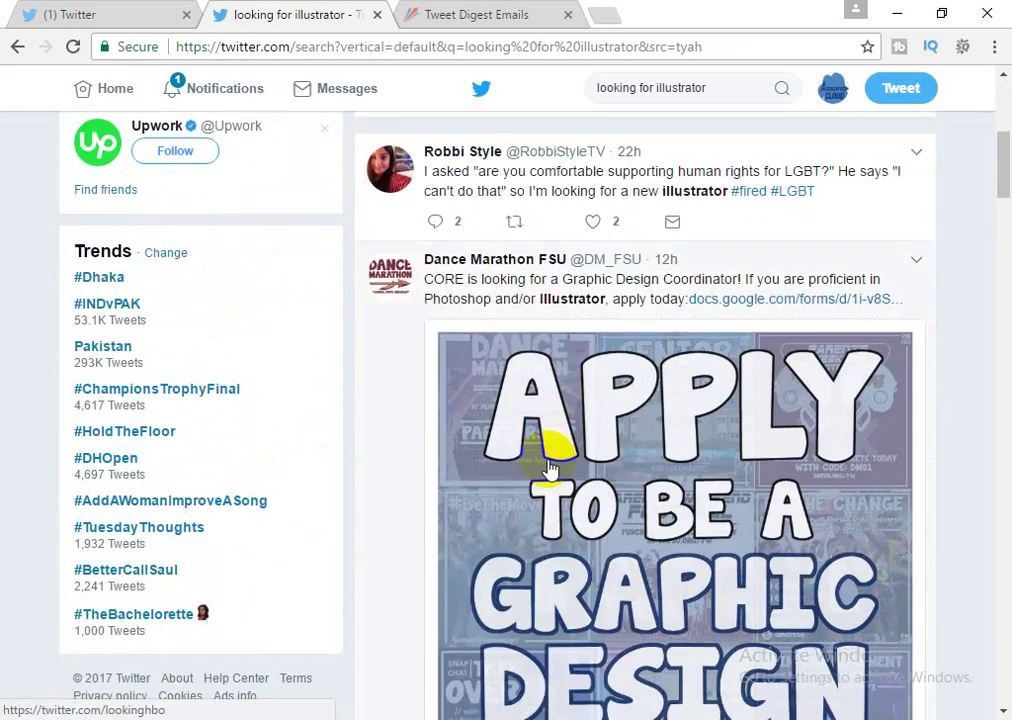
{"action": "scroll", "coordinate": [549, 468], "scroll_direction": "down", "scroll_amount": 15}
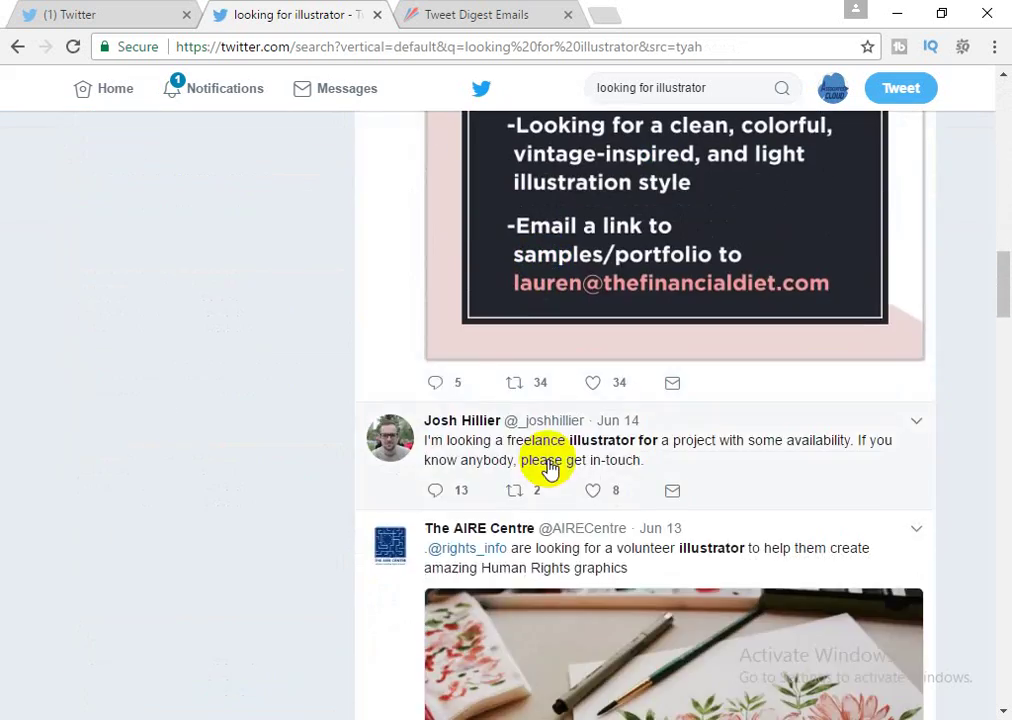
{"action": "scroll", "coordinate": [549, 468], "scroll_direction": "up", "scroll_amount": 20}
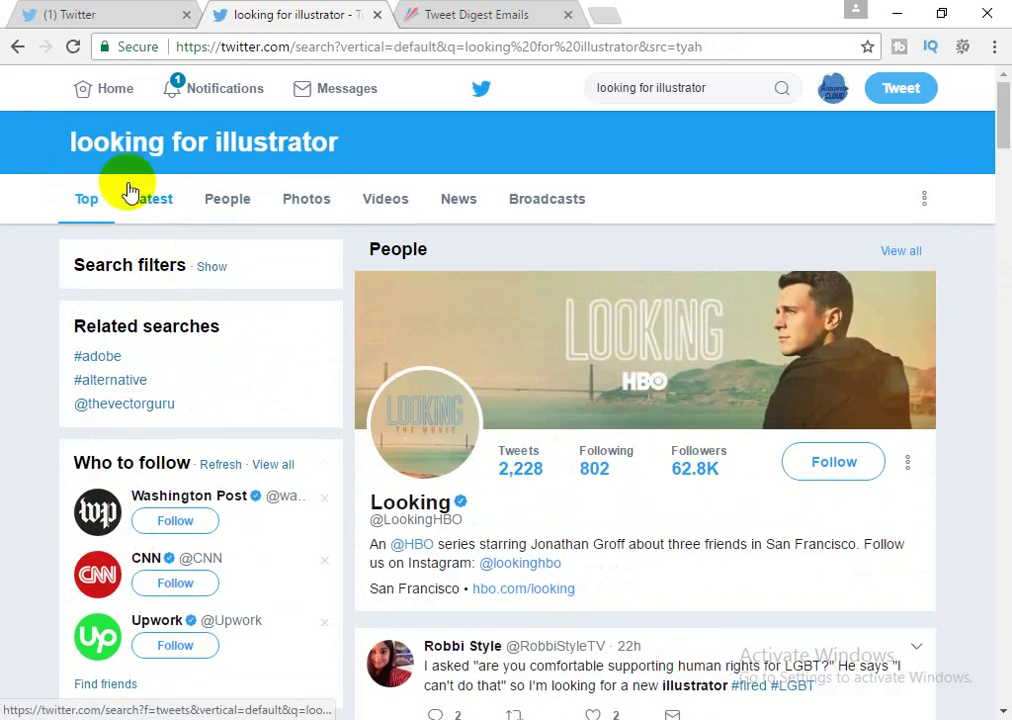
Go back through the visited result pages to the empty Twitter search home page
{"action": "left_click", "coordinate": [18, 46]}
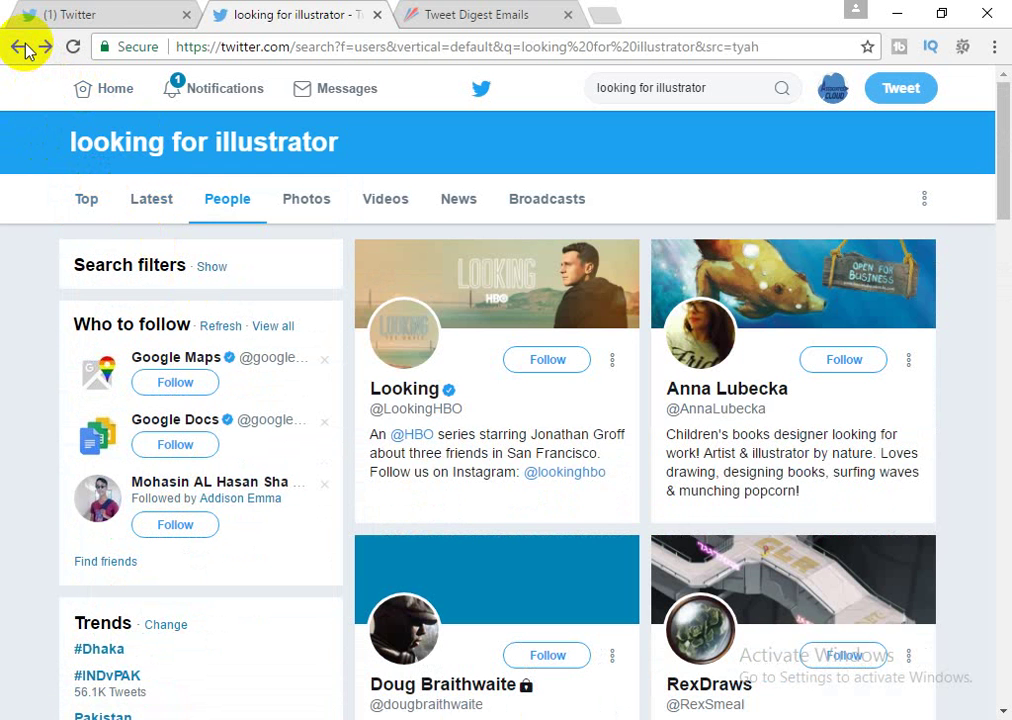
{"action": "left_click", "coordinate": [18, 46]}
{"action": "left_click", "coordinate": [22, 47]}
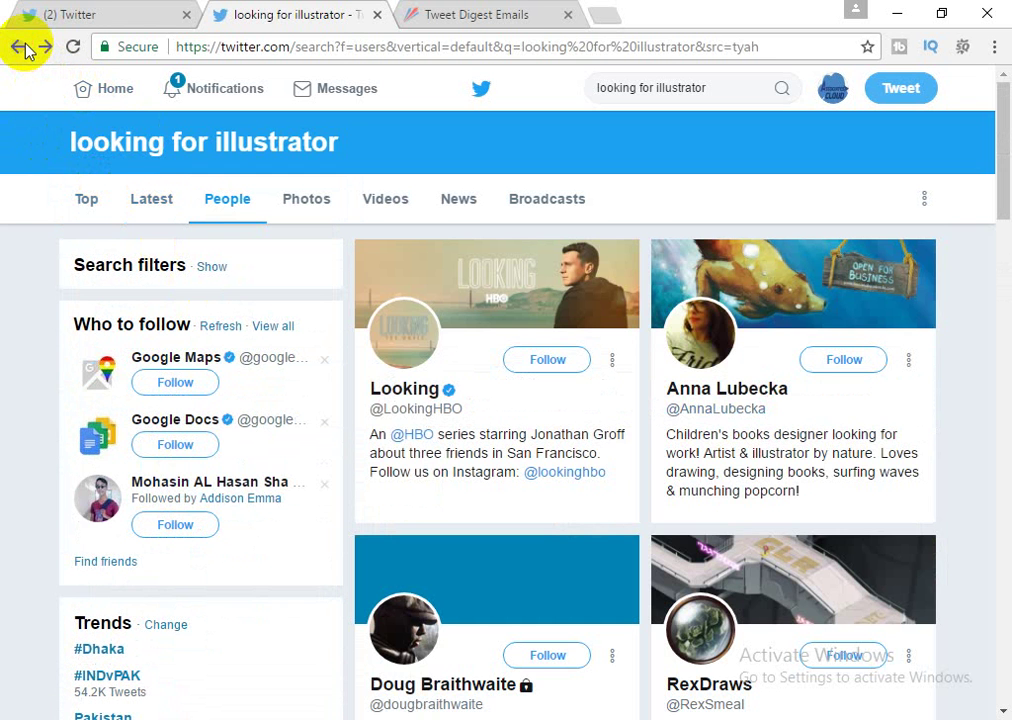
{"action": "left_click", "coordinate": [22, 46]}
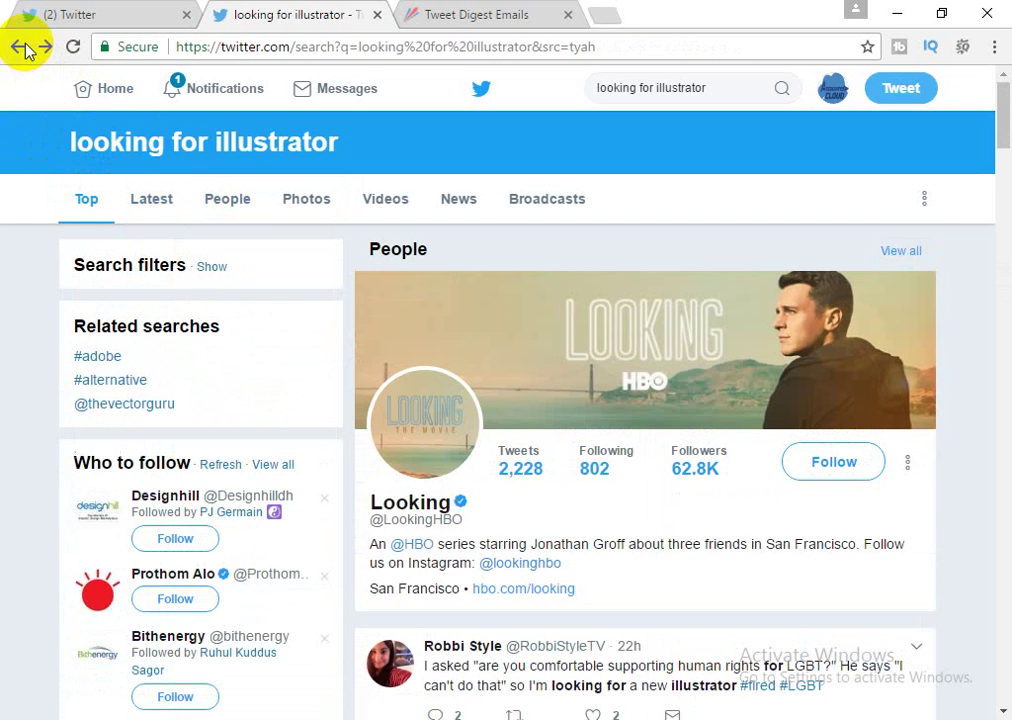
{"action": "left_click", "coordinate": [22, 46]}
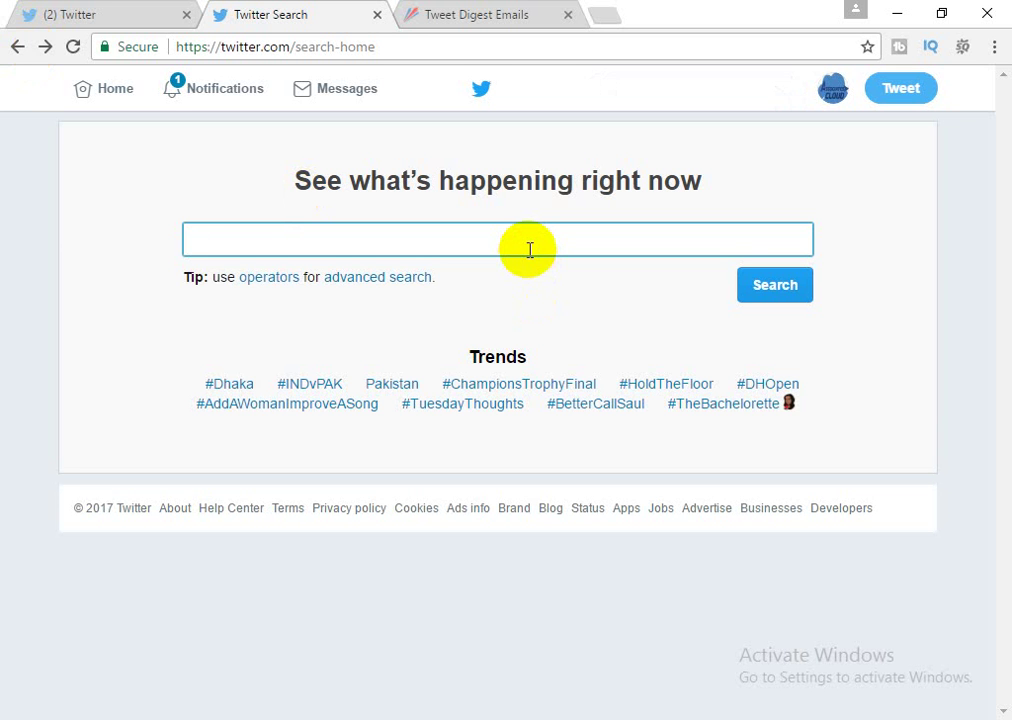
Paste the copied lead-search text ending in "Web Design company" OR "Web Developer" OR "SEO Services Company" into the search box
{"action": "key", "text": "ctrl+v"}
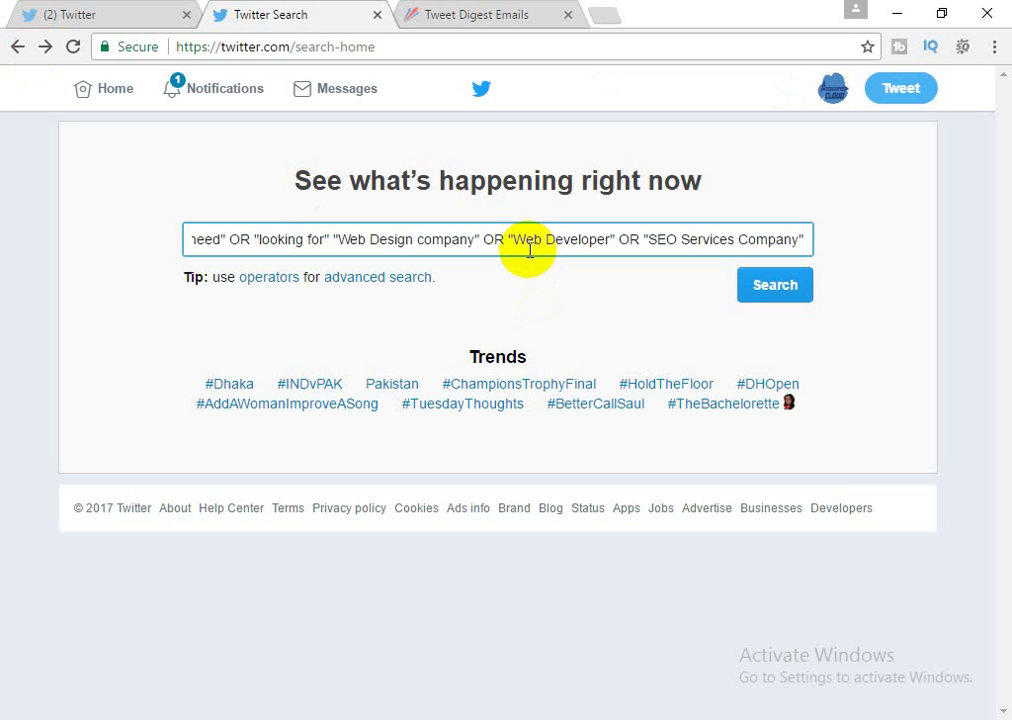
{"action": "key", "text": "ctrl+a"}
{"action": "key", "text": "ctrl+v"}
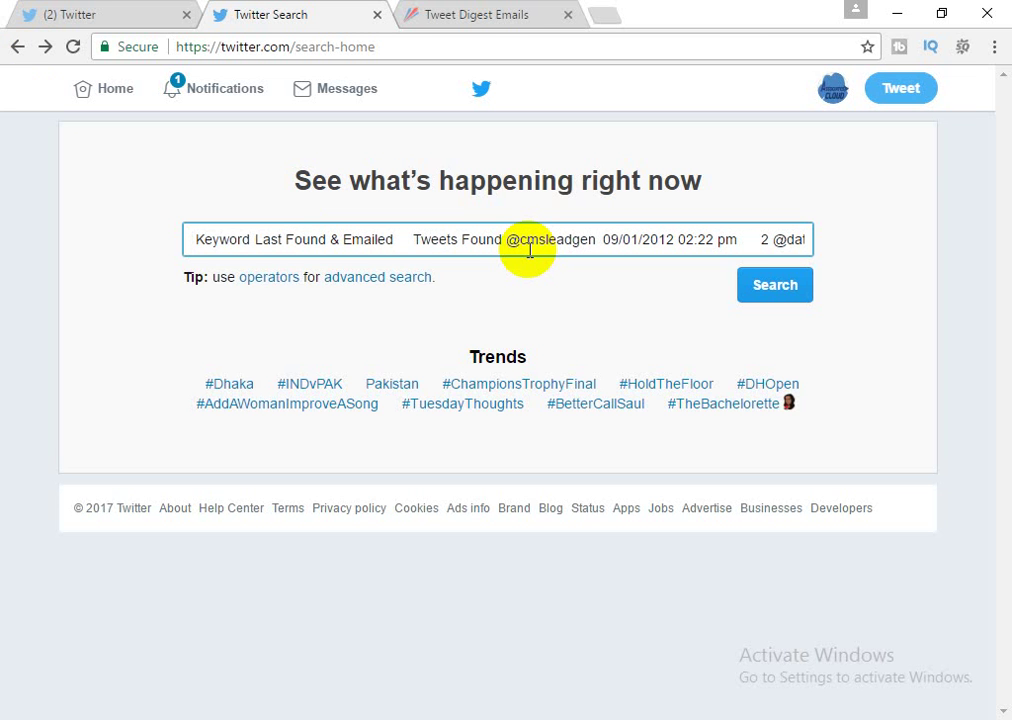
Remove all the surplus text in front of "I need" so the pasted search query begins with that phrase
{"action": "key", "text": "Delete"}
{"action": "key", "text": "Delete"}
{"action": "key", "text": "Delete"}
{"action": "key", "text": "Delete"}
{"action": "key", "text": "Delete"}
{"action": "key", "text": "Delete"}
{"action": "key", "text": "Delete"}
{"action": "key", "text": "Delete"}
{"action": "key", "text": "Delete"}
{"action": "key", "text": "Delete"}
{"action": "key", "text": "Delete"}
{"action": "key", "text": "Delete"}
{"action": "key", "text": "Delete"}
{"action": "key", "text": "Delete"}
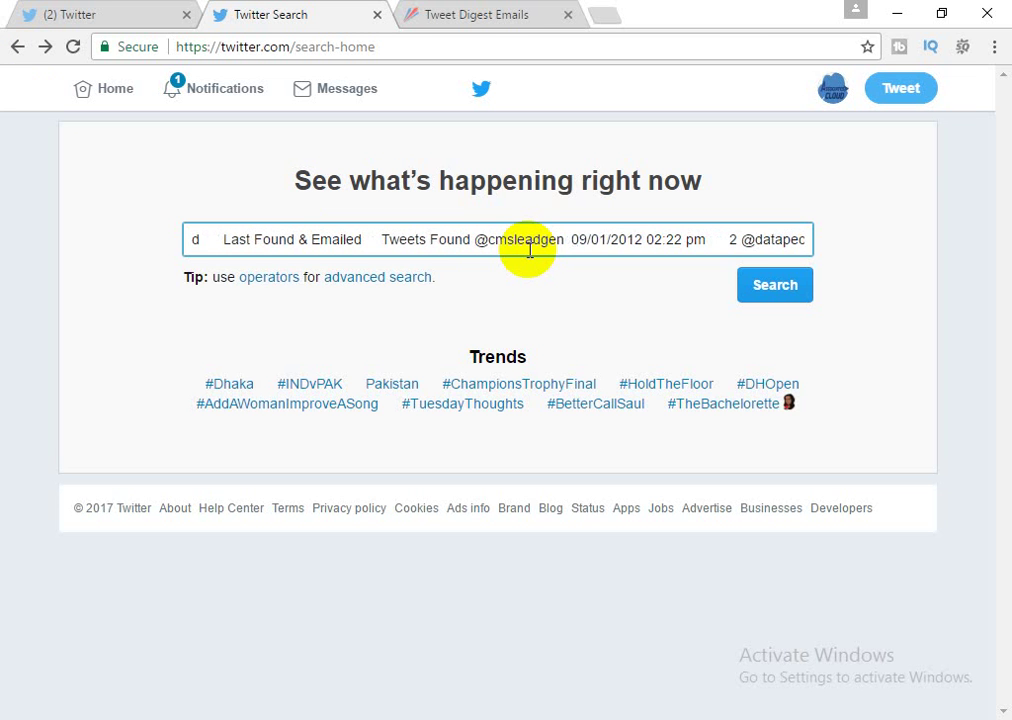
{"action": "key", "text": "Delete"}
{"action": "key", "text": "Delete"}
{"action": "key", "text": "Delete"}
{"action": "key", "text": "Delete"}
{"action": "key", "text": "Delete"}
{"action": "key", "text": "Delete"}
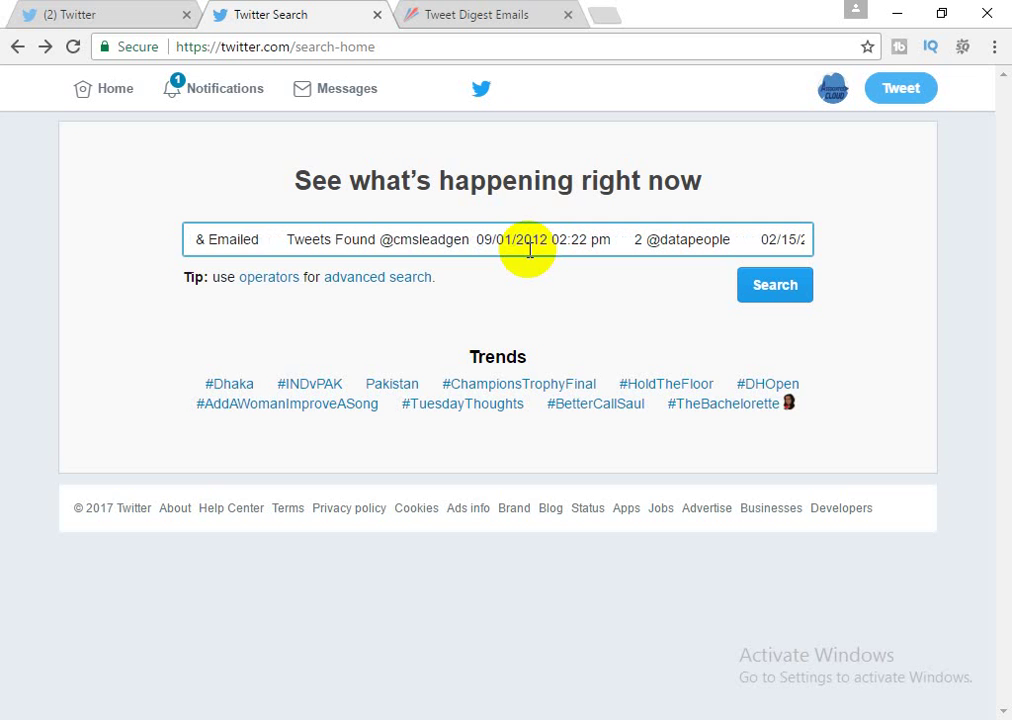
{"action": "key", "text": "shift+Right"}
{"action": "key", "text": "shift+Right"}
{"action": "key", "text": "shift+Right"}
{"action": "key", "text": "shift+Right"}
{"action": "key", "text": "shift+Right"}
{"action": "key", "text": "shift+Right"}
{"action": "key", "text": "shift+Right"}
{"action": "key", "text": "shift+Right"}
{"action": "key", "text": "shift+Right"}
{"action": "key", "text": "shift+Right"}
{"action": "key", "text": "shift+Right"}
{"action": "key", "text": "shift+Right"}
{"action": "key", "text": "shift+Right"}
{"action": "key", "text": "shift+Right"}
{"action": "key", "text": "shift+Right"}
{"action": "key", "text": "shift+Right"}
{"action": "key", "text": "shift+Right"}
{"action": "key", "text": "shift+Right"}
{"action": "key", "text": "shift+Right"}
{"action": "key", "text": "shift+Right"}
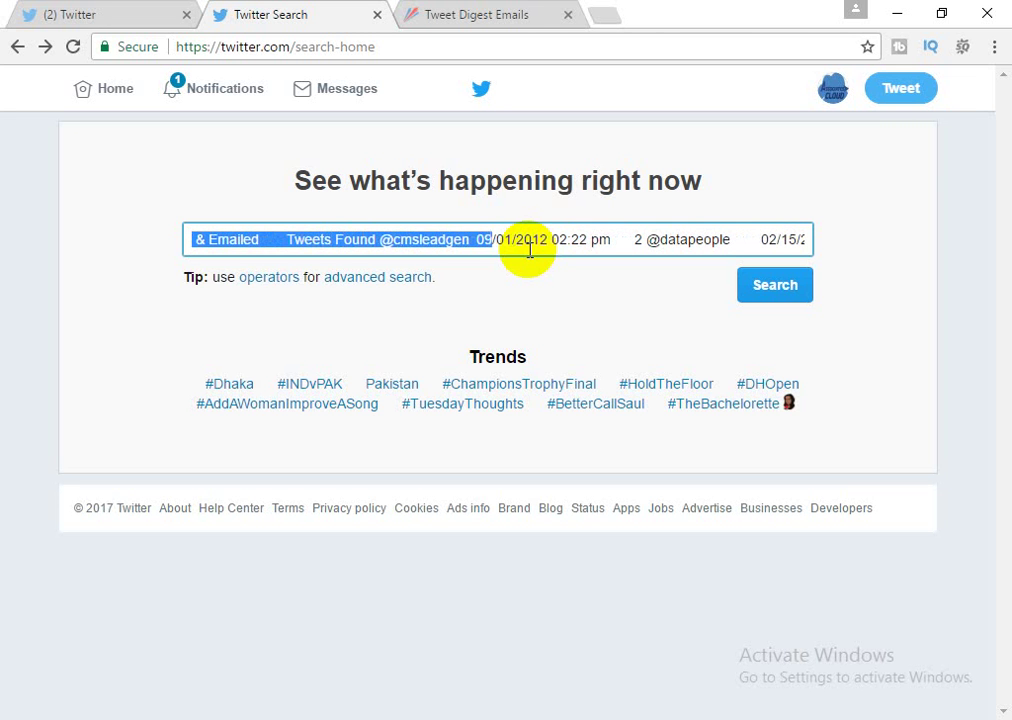
{"action": "key", "text": "shift+End"}
{"action": "key", "text": "shift+Left"}
{"action": "key", "text": "shift+Left"}
{"action": "key", "text": "shift+Left"}
{"action": "key", "text": "shift+Left"}
{"action": "key", "text": "shift+Left"}
{"action": "key", "text": "shift+Left"}
{"action": "key", "text": "shift+Left"}
{"action": "key", "text": "shift+Left"}
{"action": "key", "text": "shift+Left"}
{"action": "key", "text": "shift+Left"}
{"action": "key", "text": "shift+Left"}
{"action": "key", "text": "shift+Left"}
{"action": "key", "text": "shift+Left"}
{"action": "key", "text": "shift+Left"}
{"action": "key", "text": "shift+Left"}
{"action": "key", "text": "shift+Left"}
{"action": "key", "text": "shift+Left"}
{"action": "key", "text": "shift+Left"}
{"action": "key", "text": "shift+Left"}
{"action": "key", "text": "shift+Left"}
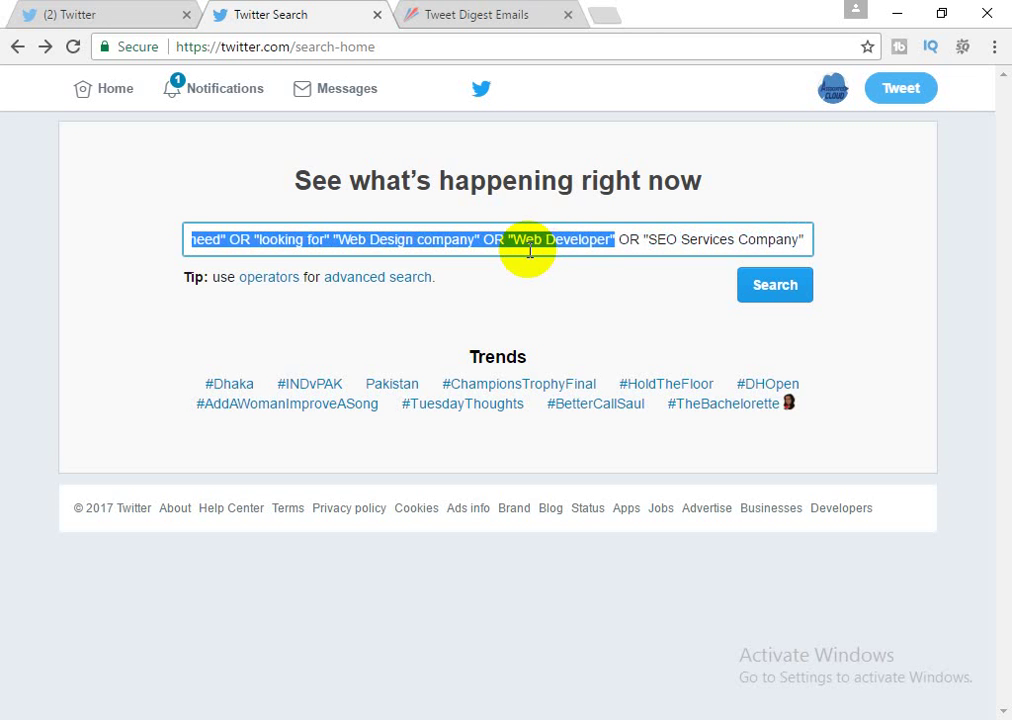
{"action": "key", "text": "shift+Left"}
{"action": "key", "text": "shift+Left"}
{"action": "key", "text": "shift+Left"}
{"action": "key", "text": "shift+Left"}
{"action": "key", "text": "shift+Left"}
{"action": "key", "text": "shift+Left"}
{"action": "key", "text": "shift+Left"}
{"action": "key", "text": "shift+Left"}
{"action": "key", "text": "shift+Left"}
{"action": "key", "text": "shift+Left"}
{"action": "key", "text": "shift+Left"}
{"action": "key", "text": "shift+Left"}
{"action": "key", "text": "shift+Left"}
{"action": "key", "text": "shift+Left"}
{"action": "key", "text": "shift+Left"}
{"action": "key", "text": "shift+Left"}
{"action": "key", "text": "shift+Left"}
{"action": "key", "text": "shift+Left"}
{"action": "key", "text": "shift+Left"}
{"action": "key", "text": "shift+Left"}
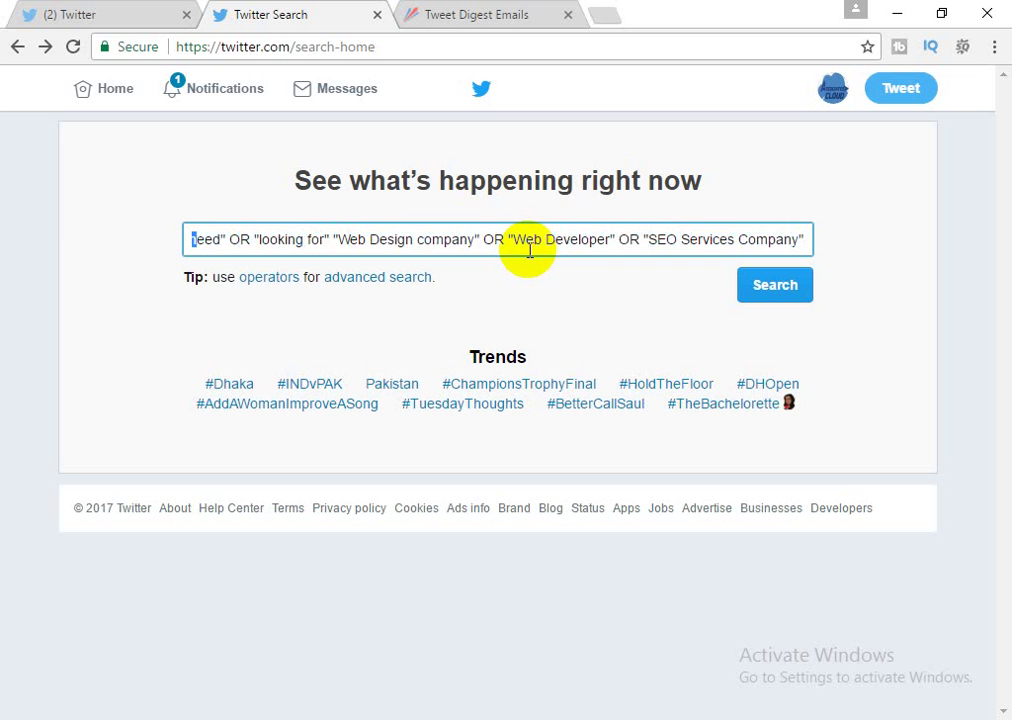
{"action": "key", "text": "Left"}
{"action": "key", "text": "Left"}
{"action": "key", "text": "Left"}
{"action": "key", "text": "Left"}
{"action": "key", "text": "Left"}
{"action": "key", "text": "Left"}
{"action": "key", "text": "Left"}
{"action": "key", "text": "Left"}
{"action": "key", "text": "Left"}
{"action": "key", "text": "Left"}
{"action": "key", "text": "Left"}
{"action": "key", "text": "Left"}
{"action": "key", "text": "Left"}
{"action": "key", "text": "Left"}
{"action": "key", "text": "Left"}
{"action": "key", "text": "Left"}
{"action": "key", "text": "Left"}
{"action": "key", "text": "Left"}
{"action": "key", "text": "shift+Right"}
{"action": "key", "text": "shift+Right"}
{"action": "key", "text": "shift+Right"}
{"action": "key", "text": "shift+Right"}
{"action": "key", "text": "shift+Right"}
{"action": "key", "text": "shift+Right"}
{"action": "key", "text": "shift+Right"}
{"action": "key", "text": "shift+Right"}
{"action": "key", "text": "shift+Right"}
{"action": "key", "text": "shift+Right"}
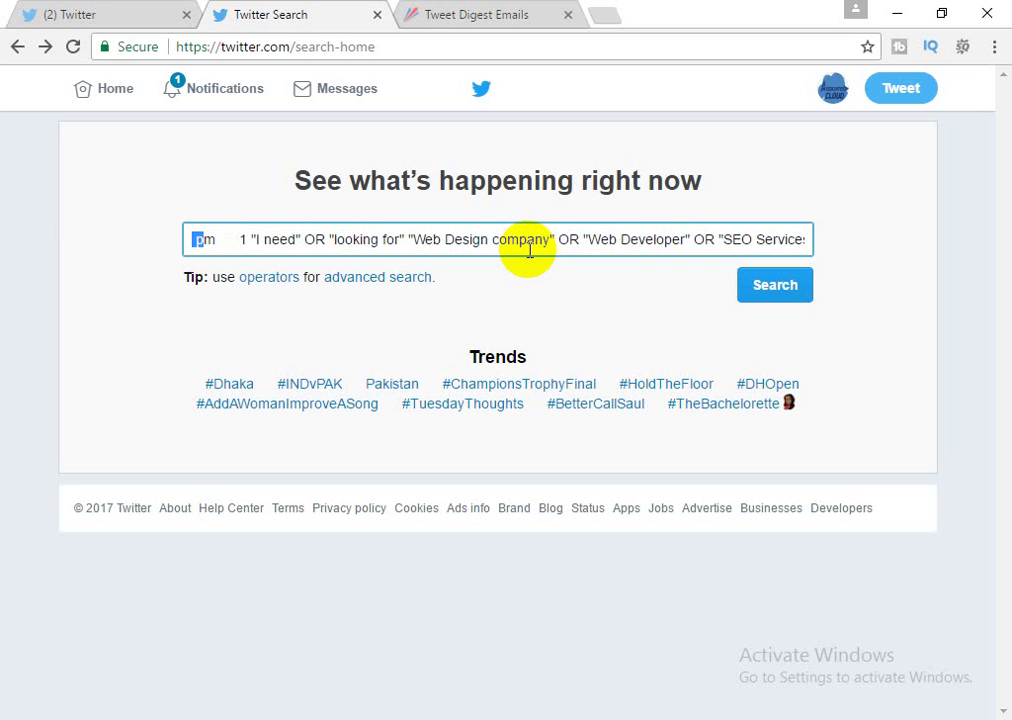
{"action": "key", "text": "BackSpace"}
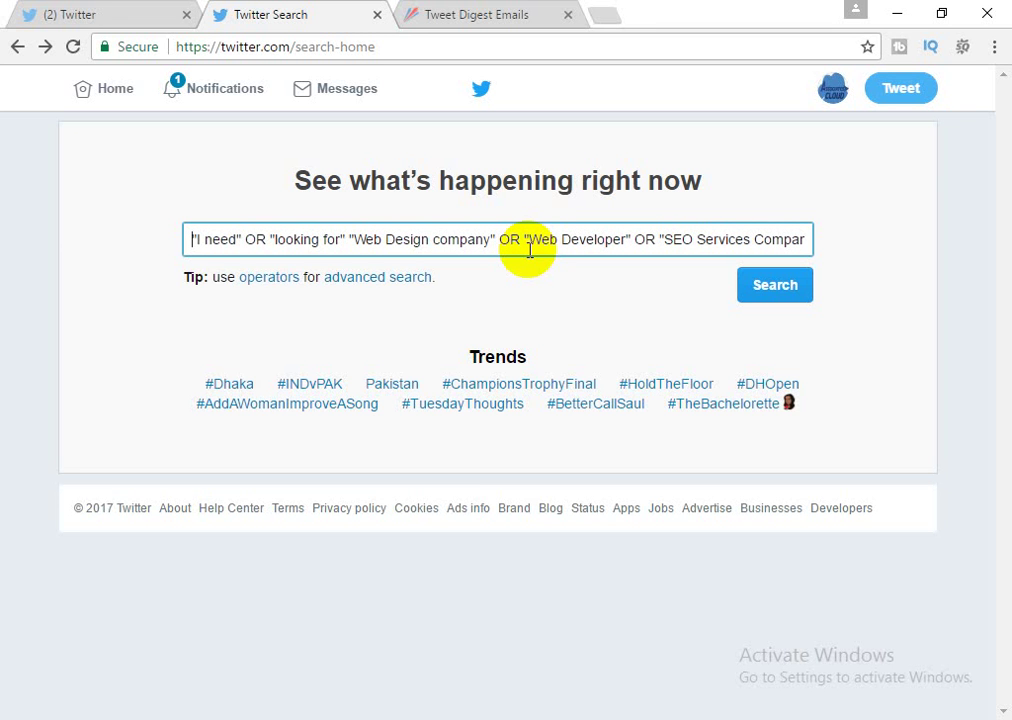
Highlight the phrase "I need" inside its quotation marks in the search query
{"action": "key", "text": "shift+Left"}
{"action": "key", "text": "shift+Right"}
{"action": "key", "text": "shift+Right"}
{"action": "key", "text": "shift+Right"}
{"action": "key", "text": "shift+Right"}
{"action": "key", "text": "shift+Right"}
{"action": "key", "text": "shift+Right"}
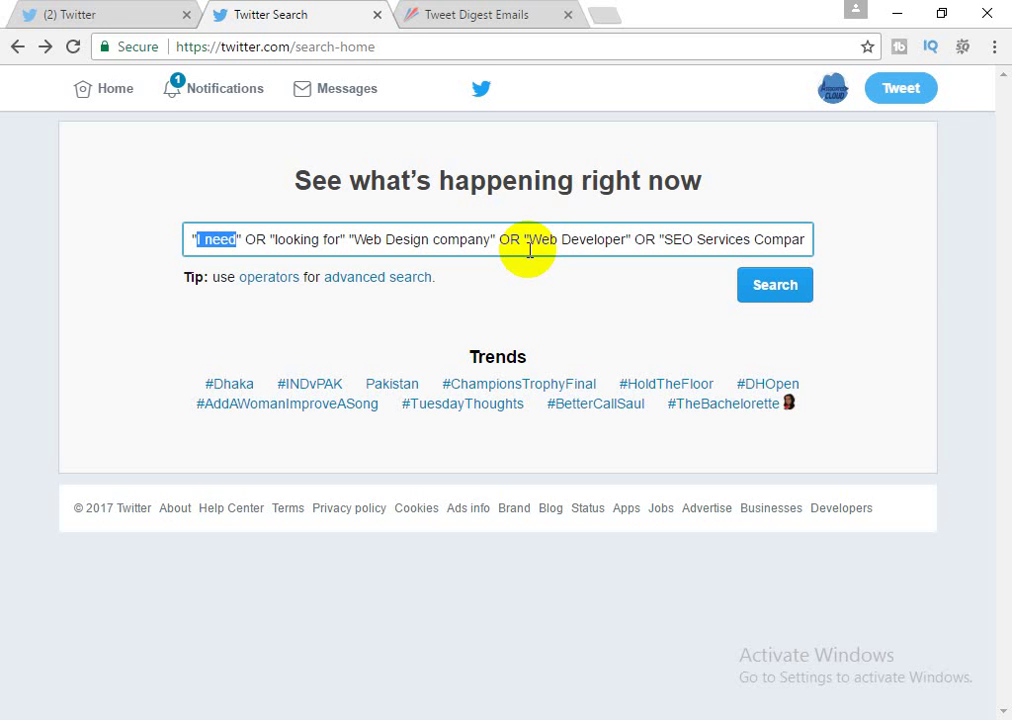
{"action": "key", "text": "Left"}
{"action": "key", "text": "shift+Right"}
{"action": "key", "text": "shift+Right"}
{"action": "key", "text": "shift+Right"}
{"action": "key", "text": "shift+Right"}
{"action": "key", "text": "shift+Right"}
{"action": "key", "text": "shift+Right"}
{"action": "key", "text": "Right"}
{"action": "key", "text": "Right"}
{"action": "key", "text": "Right"}
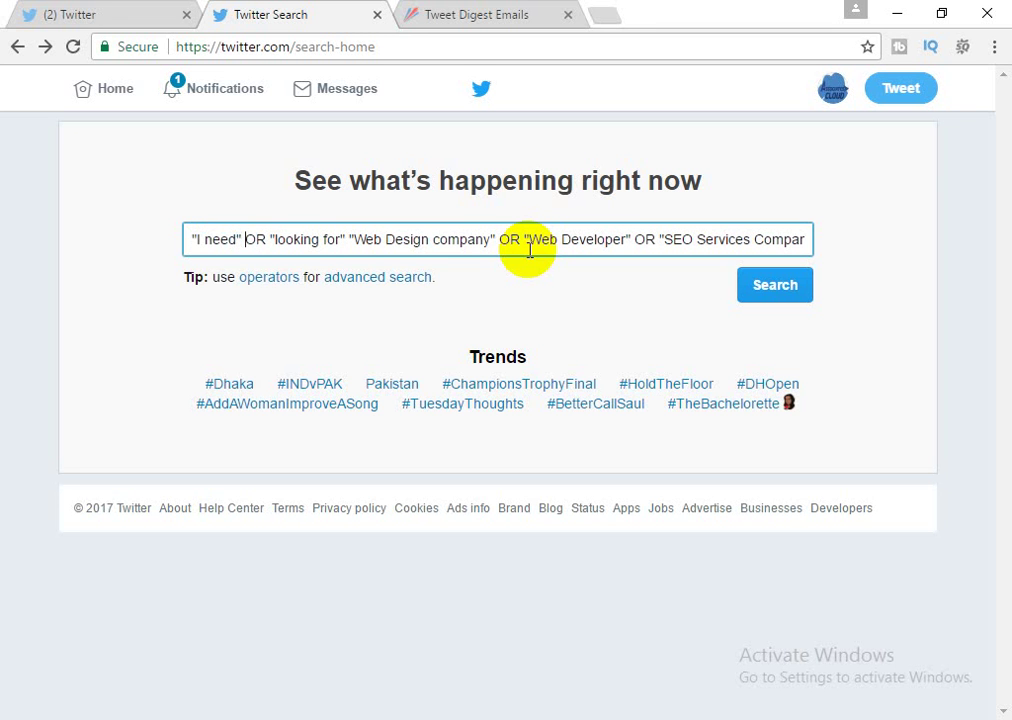
Highlight the OR operator and the quoted phrase "looking for" in the search query
{"action": "key", "text": "shift+Right"}
{"action": "key", "text": "shift+Right"}
{"action": "key", "text": "Right"}
{"action": "key", "text": "Right"}
{"action": "key", "text": "shift+Right"}
{"action": "key", "text": "Right"}
{"action": "key", "text": "shift+Right"}
{"action": "key", "text": "shift+Right"}
{"action": "key", "text": "shift+Right"}
{"action": "key", "text": "shift+Right"}
{"action": "key", "text": "shift+Right"}
{"action": "key", "text": "shift+Right"}
{"action": "key", "text": "shift+Right"}
{"action": "key", "text": "shift+Right"}
{"action": "key", "text": "shift+Right"}
{"action": "key", "text": "shift+Right"}
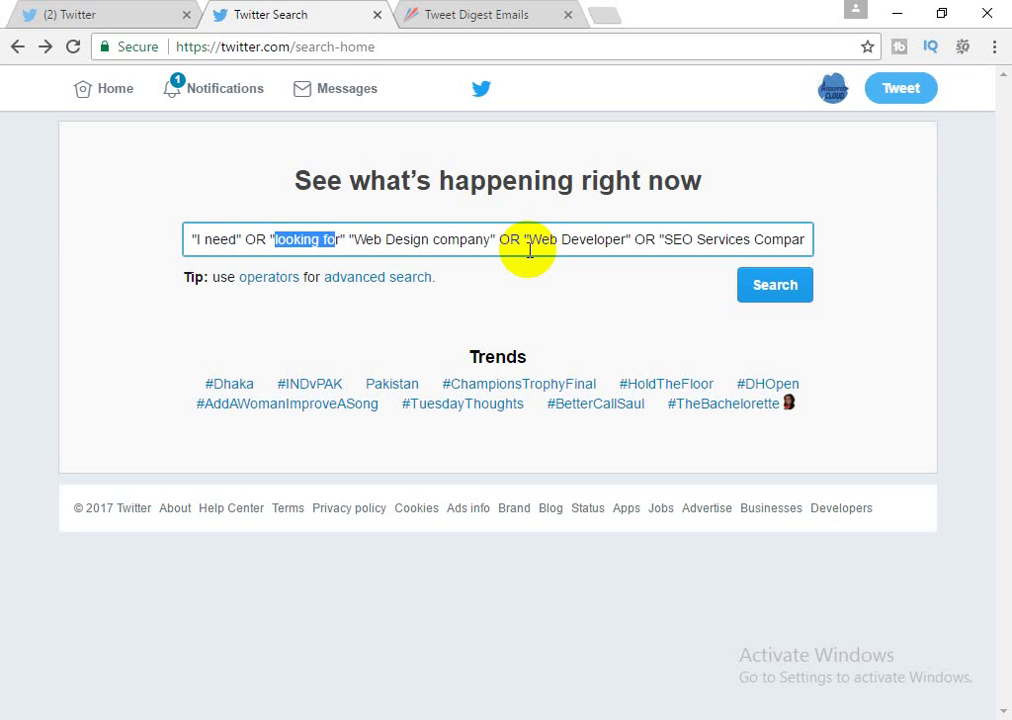
{"action": "key", "text": "shift+Right"}
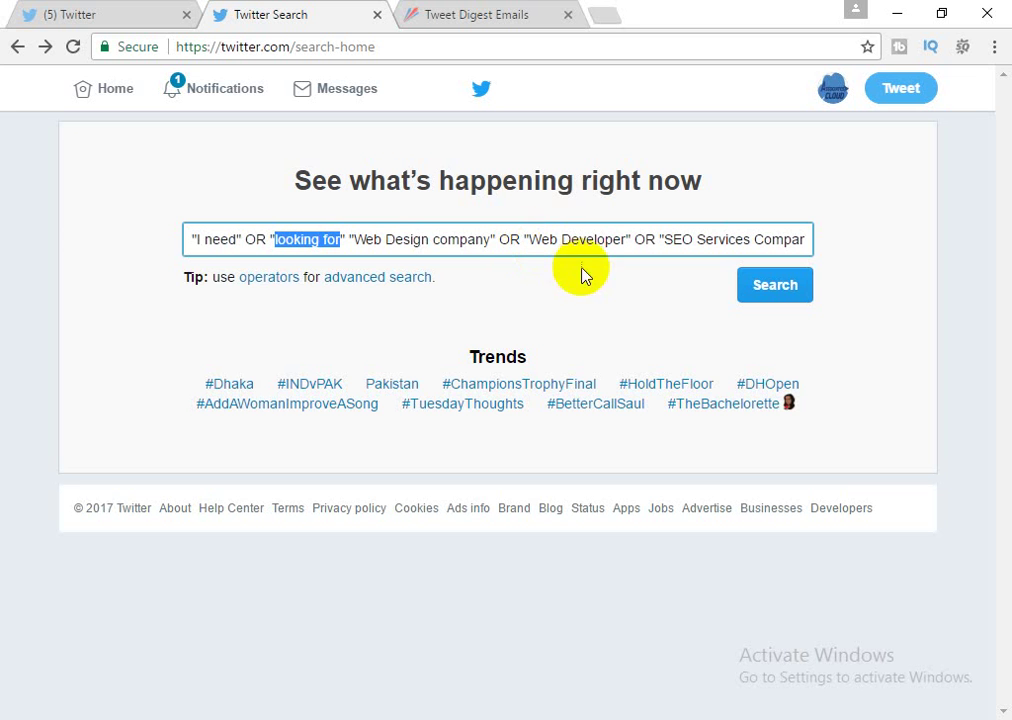
Replace the phrase Web Design company in the search query with Social Media Manager, keeping the quotation marks
{"action": "left_click", "coordinate": [353, 239]}
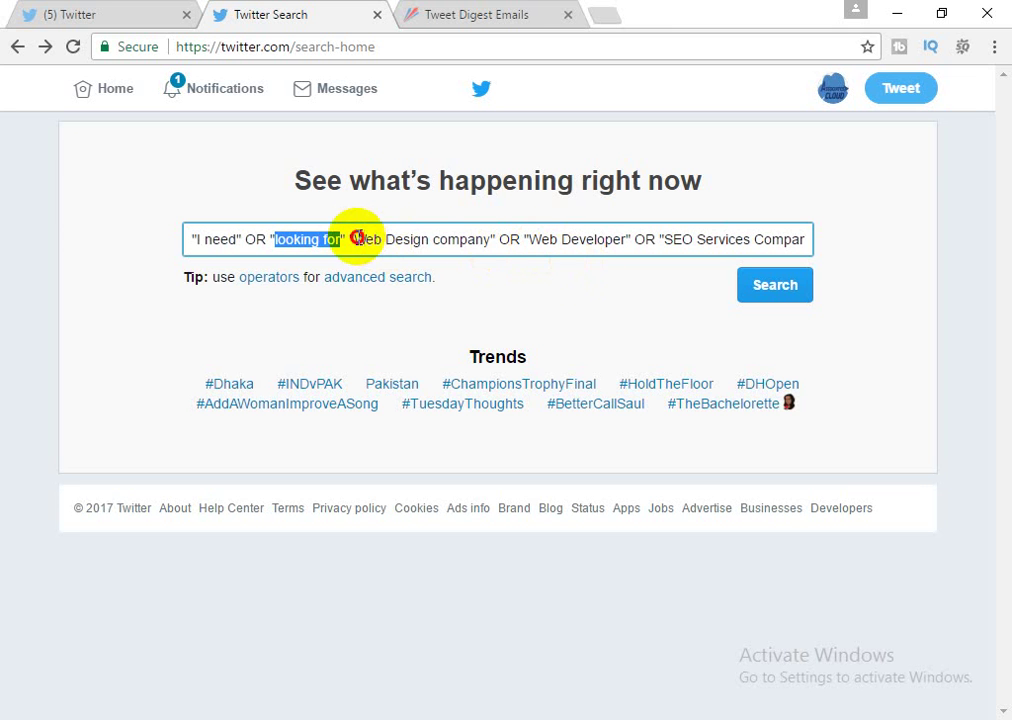
{"action": "left_click", "coordinate": [490, 239], "text": "shift"}
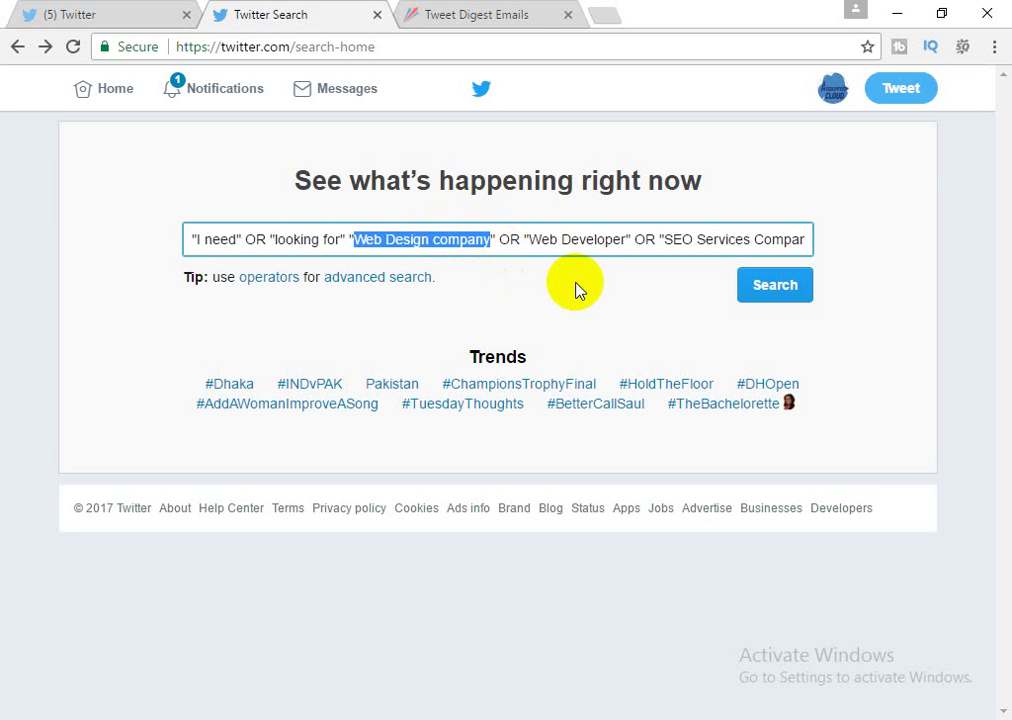
{"action": "type", "text": "Social "}
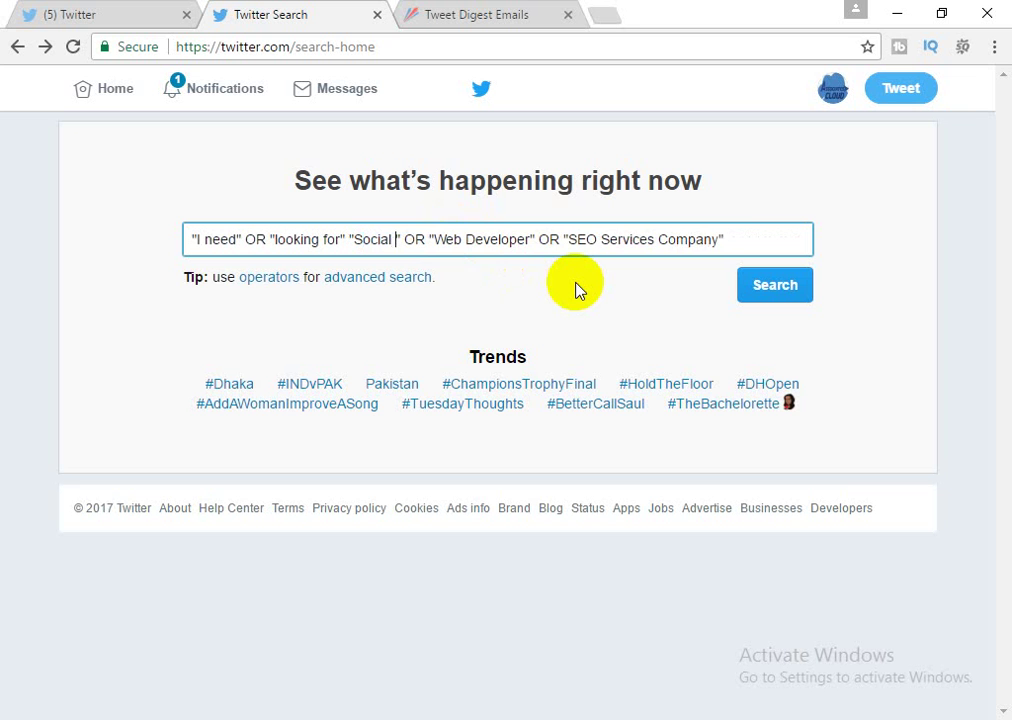
{"action": "type", "text": "Media "}
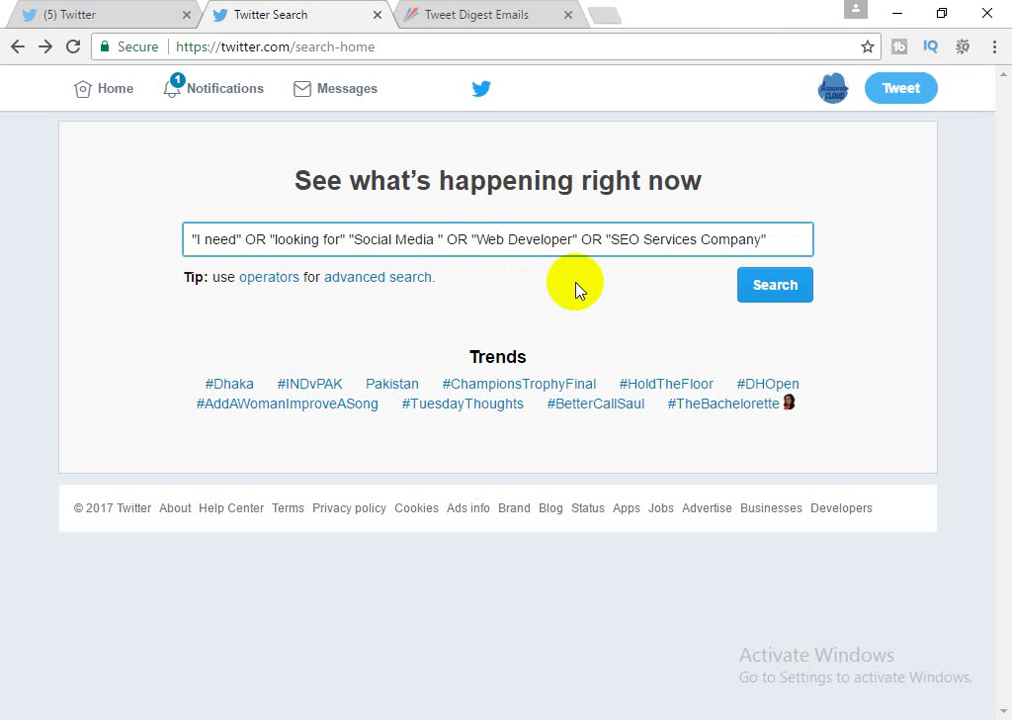
{"action": "type", "text": "Manager"}
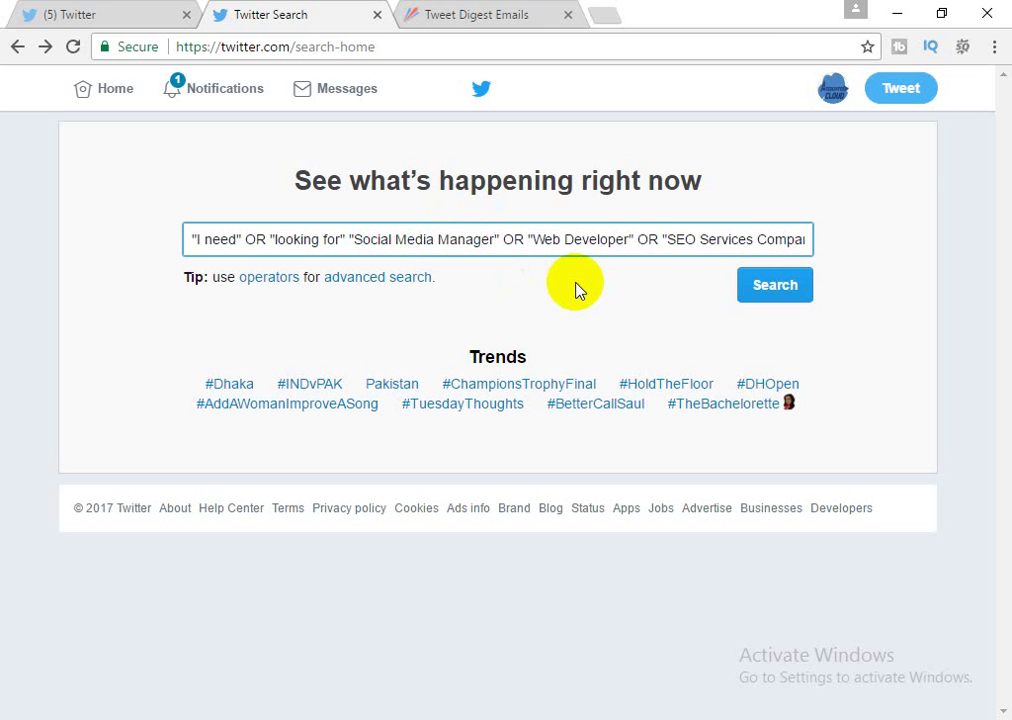
Replace the quoted phrase Web Developer in the search query with Social Media Assistant
{"action": "key", "text": "Right"}
{"action": "key", "text": "Right"}
{"action": "key", "text": "Right"}
{"action": "key", "text": "Right"}
{"action": "key", "text": "Right"}
{"action": "key", "text": "Right"}
{"action": "key", "text": "shift+Right"}
{"action": "key", "text": "shift+Right"}
{"action": "key", "text": "shift+Right"}
{"action": "key", "text": "shift+Right"}
{"action": "key", "text": "shift+Right"}
{"action": "key", "text": "shift+Right"}
{"action": "key", "text": "shift+Right"}
{"action": "key", "text": "shift+Right"}
{"action": "key", "text": "shift+Right"}
{"action": "key", "text": "shift+Right"}
{"action": "key", "text": "shift+Right"}
{"action": "key", "text": "shift+Right"}
{"action": "key", "text": "shift+Right"}
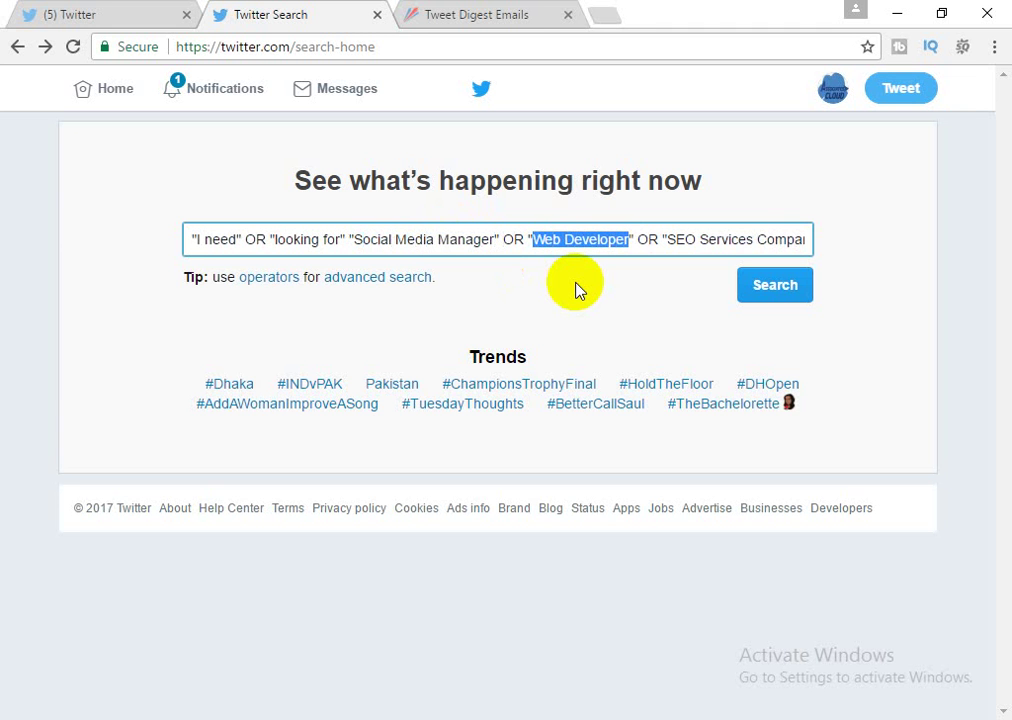
{"action": "type", "text": "Social"}
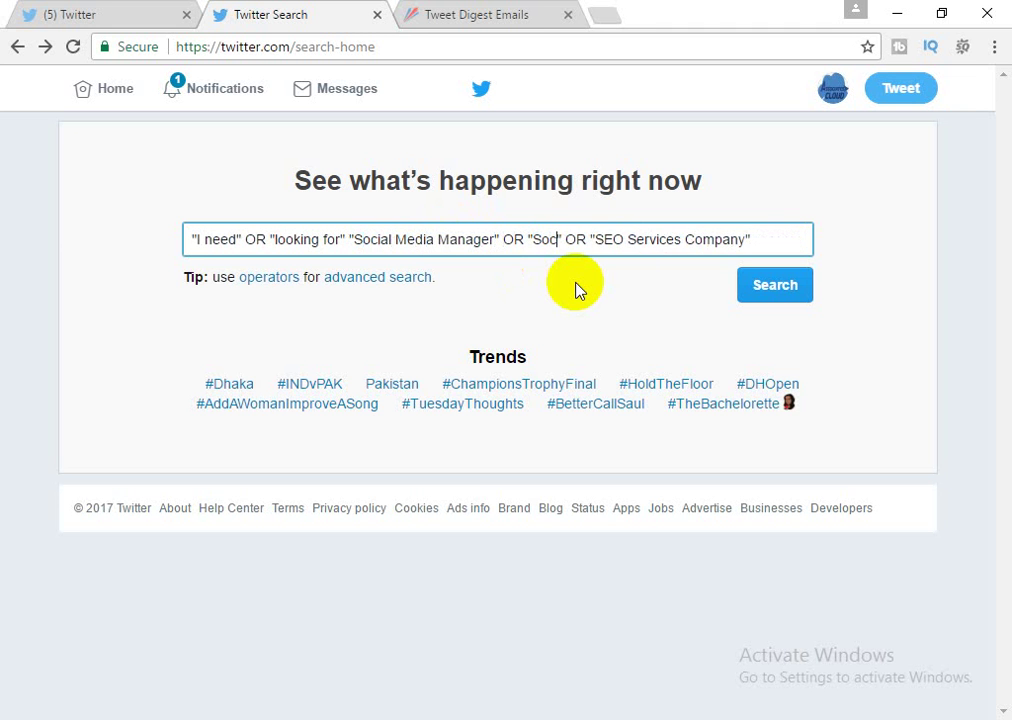
{"action": "type", "text": " Ass"}
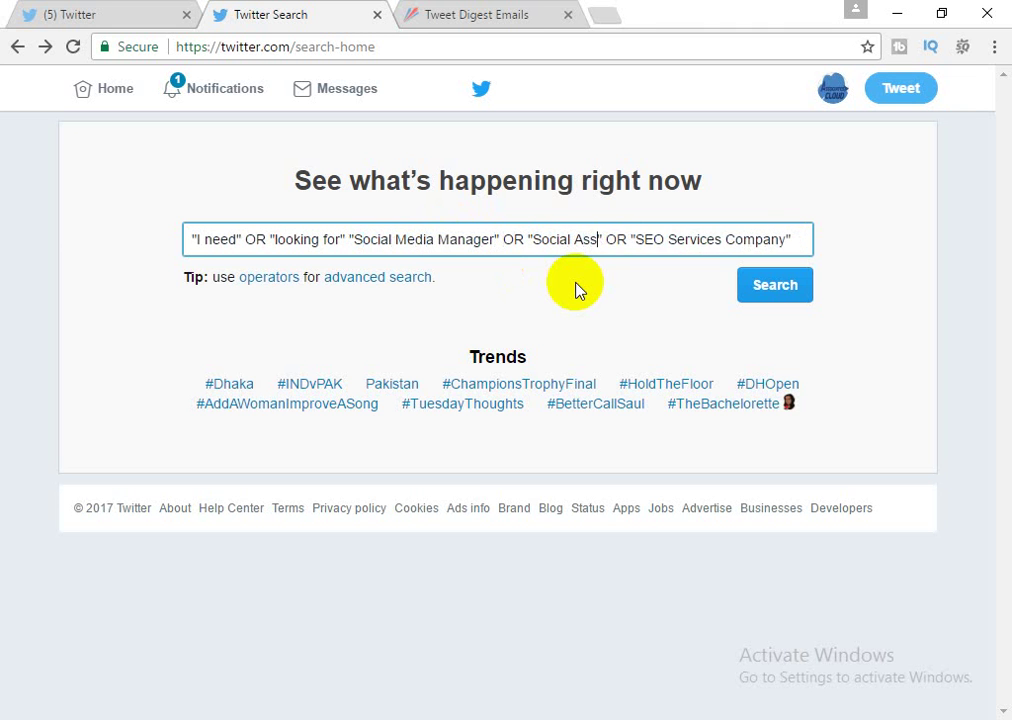
{"action": "key", "text": "BackSpace"}
{"action": "key", "text": "BackSpace"}
{"action": "key", "text": "BackSpace"}
{"action": "type", "text": "Me"}
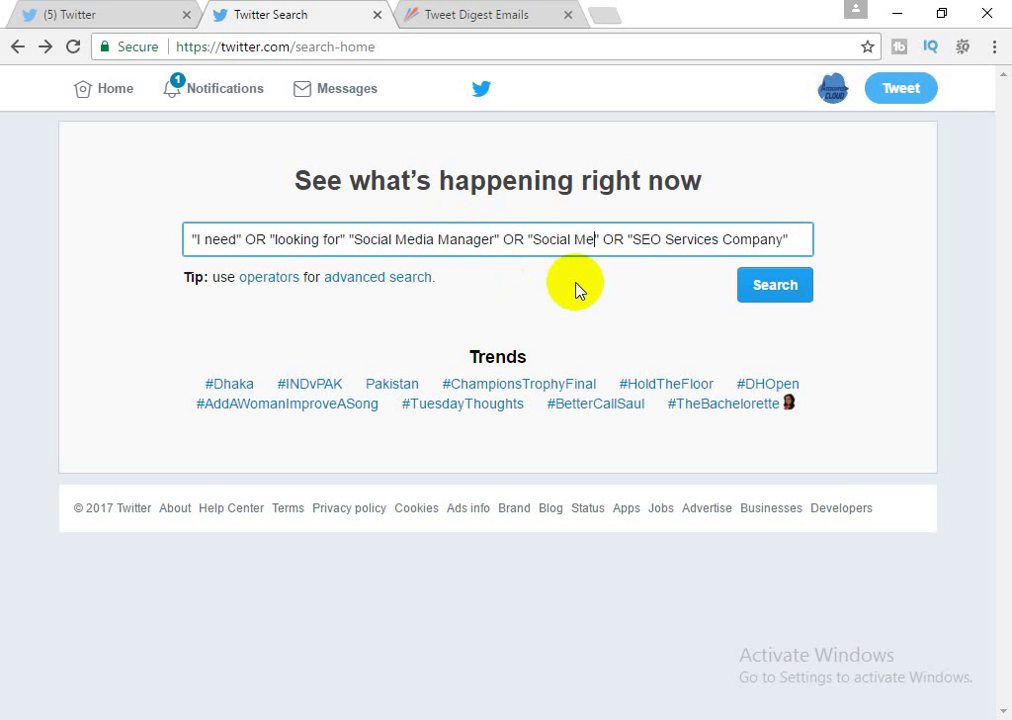
{"action": "type", "text": "dia"}
{"action": "type", "text": "Assista"}
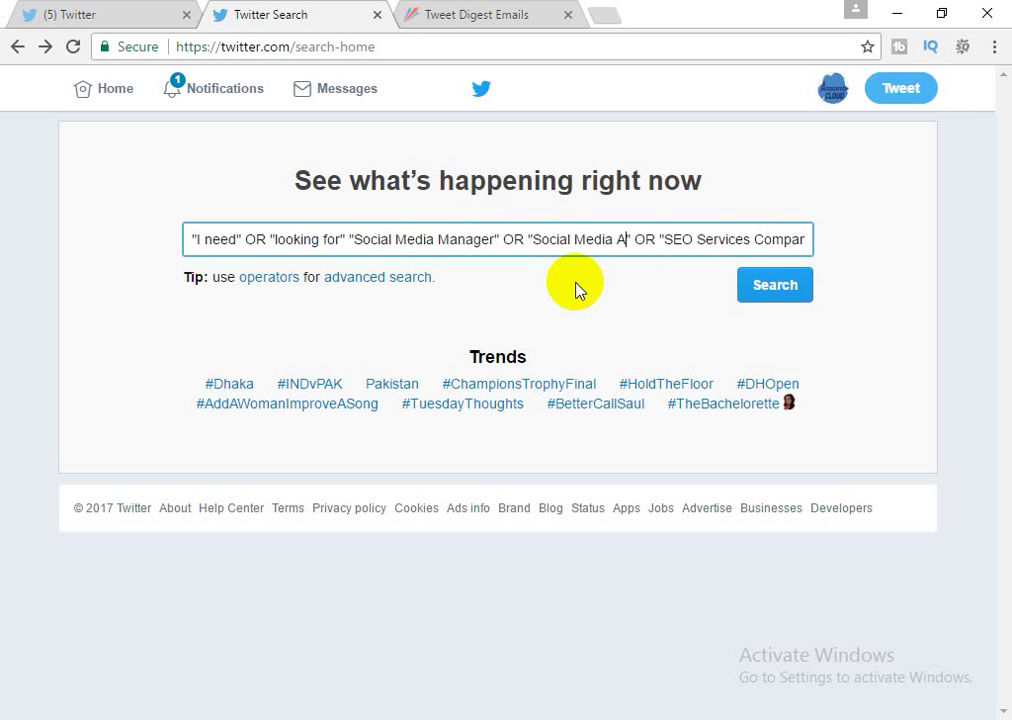
{"action": "type", "text": "nt"}
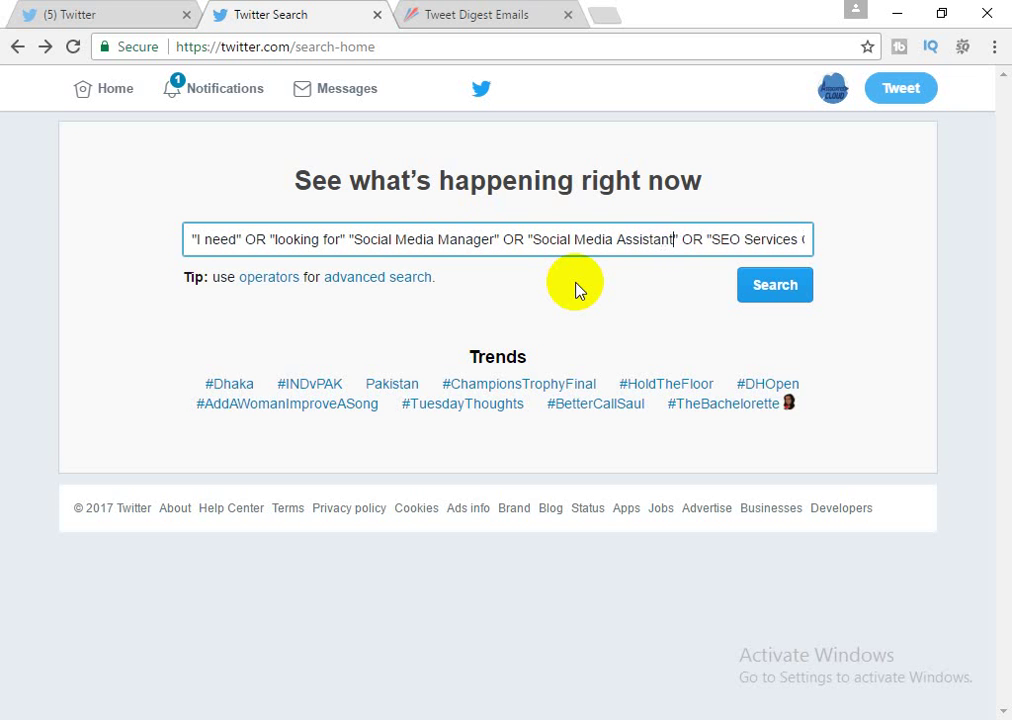
Delete the word Company from the last quoted phrase of the query so it reads "SEO Services"
{"action": "key", "text": "Right"}
{"action": "key", "text": "Right"}
{"action": "key", "text": "Right"}
{"action": "key", "text": "Right"}
{"action": "key", "text": "shift+Right"}
{"action": "key", "text": "shift+Right"}
{"action": "key", "text": "shift+Right"}
{"action": "key", "text": "shift+Right"}
{"action": "key", "text": "shift+Right"}
{"action": "key", "text": "shift+Right"}
{"action": "key", "text": "shift+Right"}
{"action": "key", "text": "shift+Right"}
{"action": "key", "text": "shift+Right"}
{"action": "key", "text": "shift+Right"}
{"action": "key", "text": "shift+Right"}
{"action": "key", "text": "shift+Right"}
{"action": "key", "text": "shift+Right"}
{"action": "key", "text": "shift+Right"}
{"action": "key", "text": "shift+Right"}
{"action": "key", "text": "shift+Right"}
{"action": "key", "text": "shift+Right"}
{"action": "key", "text": "shift+Right"}
{"action": "key", "text": "shift+Right"}
{"action": "key", "text": "shift+Right"}
{"action": "key", "text": "shift+Right"}
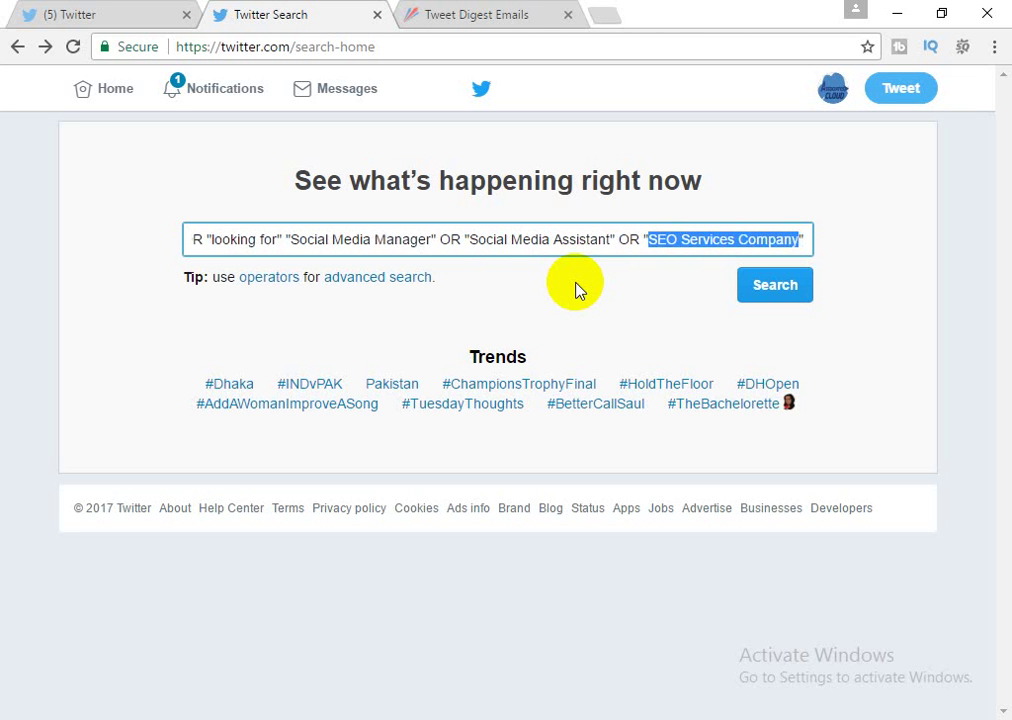
{"action": "key", "text": "Right"}
{"action": "key", "text": "shift+Left"}
{"action": "key", "text": "shift+Left"}
{"action": "key", "text": "shift+Left"}
{"action": "key", "text": "shift+Left"}
{"action": "key", "text": "shift+Left"}
{"action": "key", "text": "shift+Left"}
{"action": "key", "text": "shift+Left"}
{"action": "key", "text": "shift+Left"}
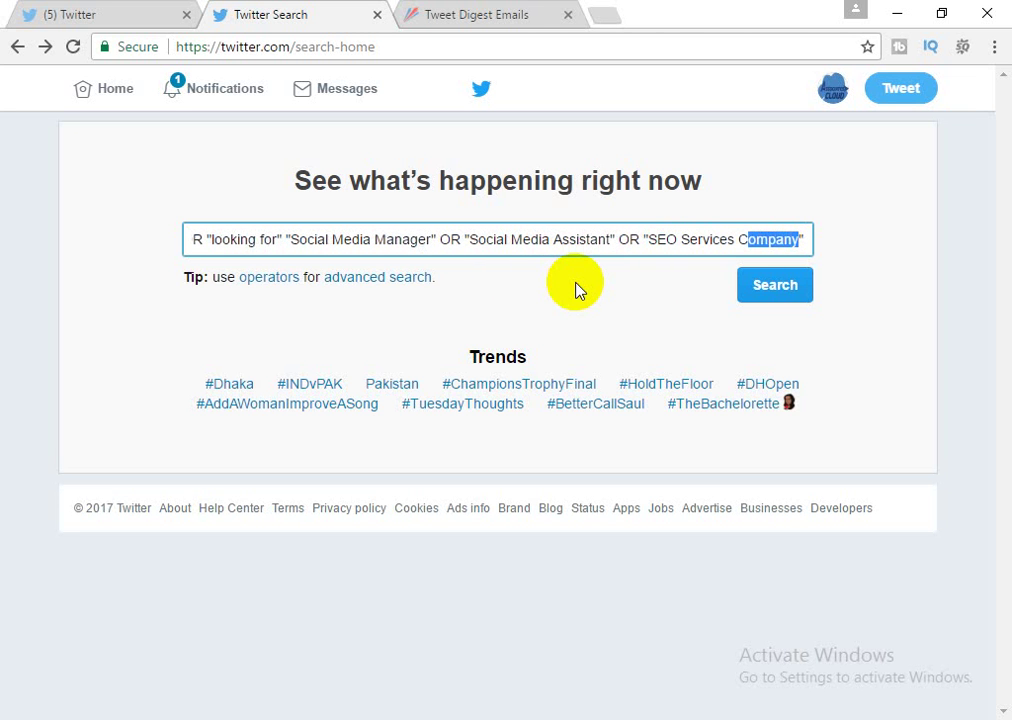
{"action": "key", "text": "BackSpace"}
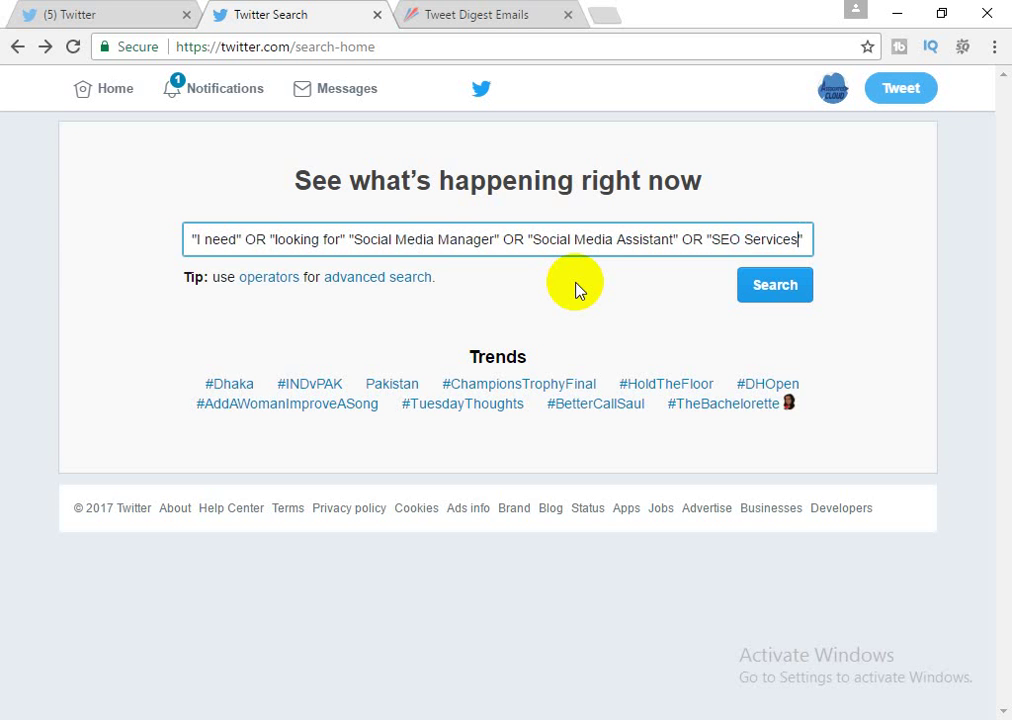
Highlight the OR operator in front of the quoted phrase "SEO Services" in the search query
{"action": "key", "text": "Right"}
{"action": "key", "text": "Left"}
{"action": "key", "text": "Left"}
{"action": "key", "text": "Left"}
{"action": "key", "text": "Left"}
{"action": "key", "text": "Left"}
{"action": "key", "text": "Left"}
{"action": "key", "text": "Left"}
{"action": "key", "text": "Left"}
{"action": "key", "text": "Left"}
{"action": "key", "text": "Left"}
{"action": "key", "text": "Left"}
{"action": "key", "text": "Left"}
{"action": "key", "text": "Left"}
{"action": "key", "text": "Left"}
{"action": "key", "text": "Left"}
{"action": "key", "text": "Left"}
{"action": "key", "text": "Left"}
{"action": "key", "text": "shift+Right"}
{"action": "key", "text": "shift+Right"}
{"action": "key", "text": "Right"}
{"action": "key", "text": "Right"}
{"action": "key", "text": "Right"}
{"action": "key", "text": "Right"}
{"action": "key", "text": "Right"}
{"action": "key", "text": "Right"}
{"action": "key", "text": "Right"}
{"action": "key", "text": "Right"}
{"action": "key", "text": "Right"}
{"action": "key", "text": "Right"}
{"action": "key", "text": "Right"}
{"action": "key", "text": "Right"}
{"action": "key", "text": "Right"}
{"action": "key", "text": "Right"}
{"action": "key", "text": "Right"}
{"action": "key", "text": "Right"}
Highlight the "I need" OR "looking for" part of the query, and after it the whole part with the quoted service phrases
{"action": "key", "text": "Left"}
{"action": "key", "text": "Left"}
{"action": "key", "text": "Left"}
{"action": "key", "text": "Left"}
{"action": "key", "text": "Left"}
{"action": "key", "text": "Left"}
{"action": "key", "text": "Left"}
{"action": "key", "text": "Left"}
{"action": "key", "text": "Left"}
{"action": "key", "text": "Left"}
{"action": "key", "text": "Left"}
{"action": "key", "text": "Left"}
{"action": "key", "text": "Left"}
{"action": "key", "text": "Left"}
{"action": "key", "text": "Left"}
{"action": "key", "text": "Left"}
{"action": "key", "text": "Left"}
{"action": "key", "text": "Left"}
{"action": "key", "text": "Left"}
{"action": "key", "text": "Left"}
{"action": "key", "text": "Left"}
{"action": "key", "text": "Left"}
{"action": "key", "text": "Left"}
{"action": "key", "text": "Left"}
{"action": "key", "text": "Left"}
{"action": "key", "text": "Left"}
{"action": "key", "text": "Left"}
{"action": "key", "text": "Left"}
{"action": "key", "text": "Left"}
{"action": "key", "text": "Left"}
{"action": "key", "text": "Left"}
{"action": "key", "text": "Left"}
{"action": "key", "text": "Left"}
{"action": "key", "text": "Left"}
{"action": "key", "text": "Left"}
{"action": "key", "text": "Left"}
{"action": "key", "text": "Left"}
{"action": "key", "text": "Left"}
{"action": "key", "text": "Left"}
{"action": "key", "text": "Left"}
{"action": "key", "text": "BackSpace"}
{"action": "key", "text": "shift+Home"}
{"action": "key", "text": "Right"}
{"action": "key", "text": "shift+End"}
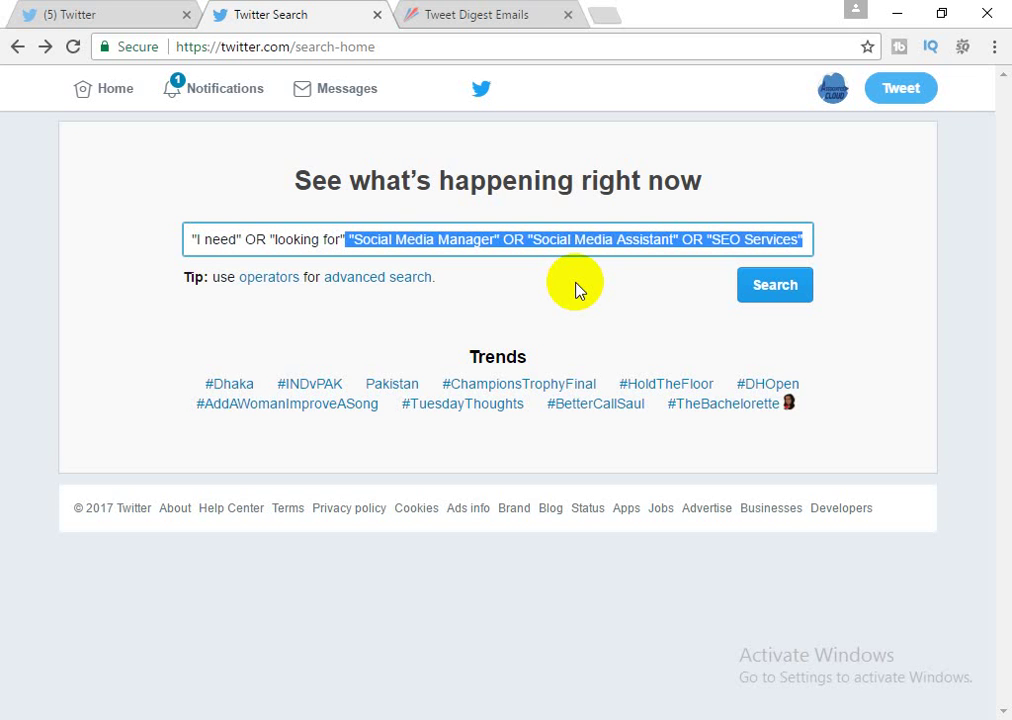
Run the Twitter search with the edited query of need phrases and social media and SEO service phrases
{"action": "left_click", "coordinate": [396, 240]}
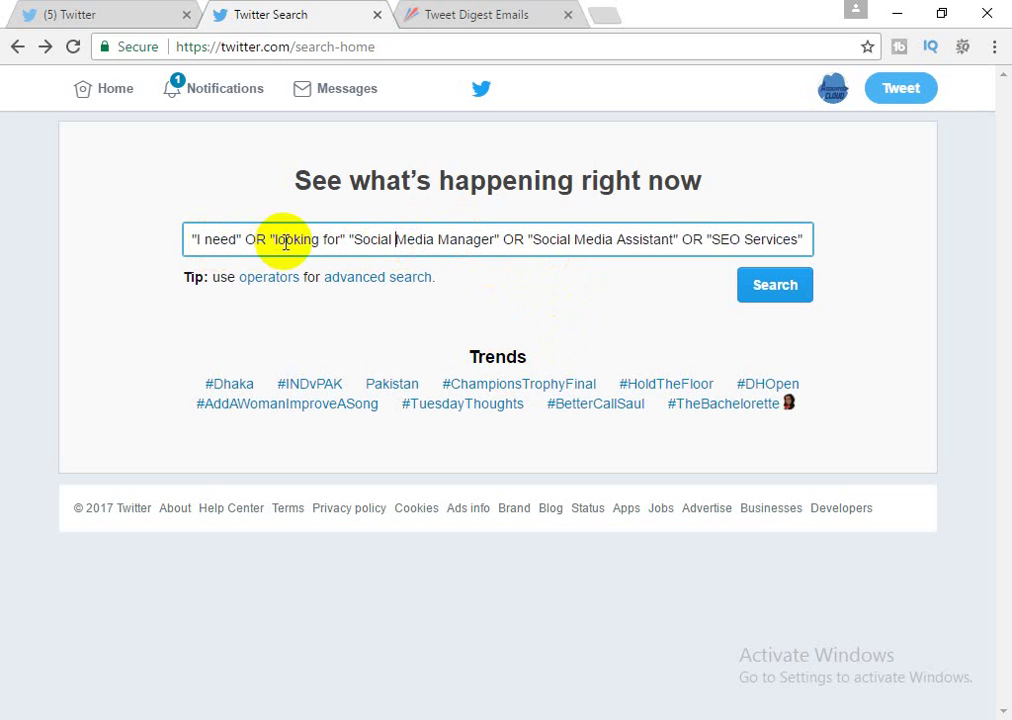
{"action": "left_click", "coordinate": [343, 240]}
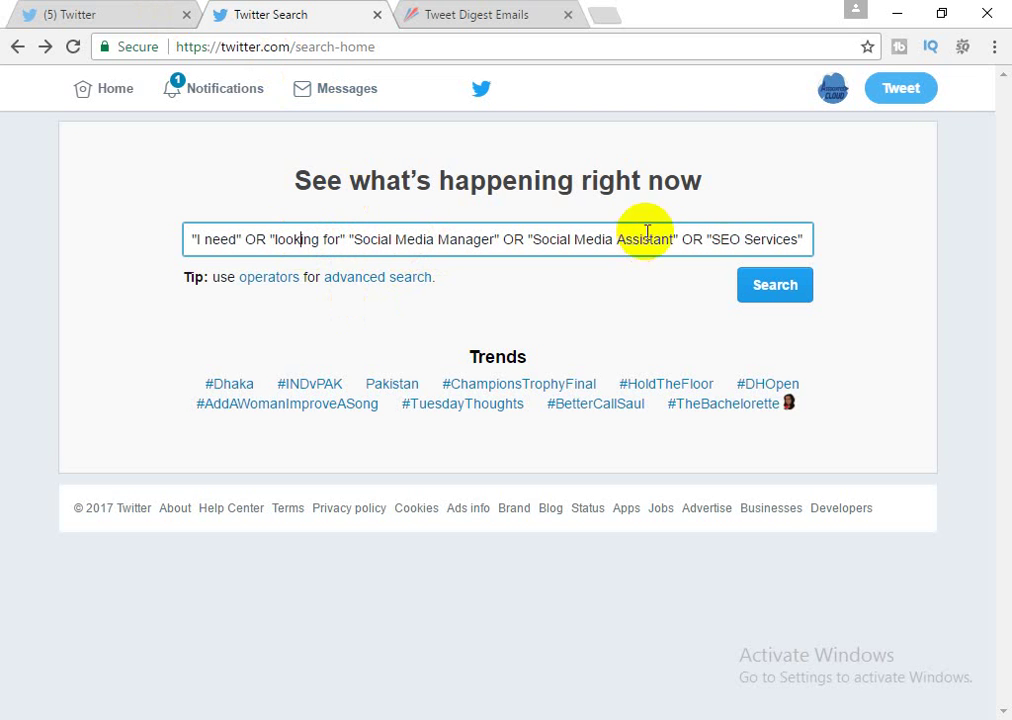
{"action": "left_click", "coordinate": [750, 290]}
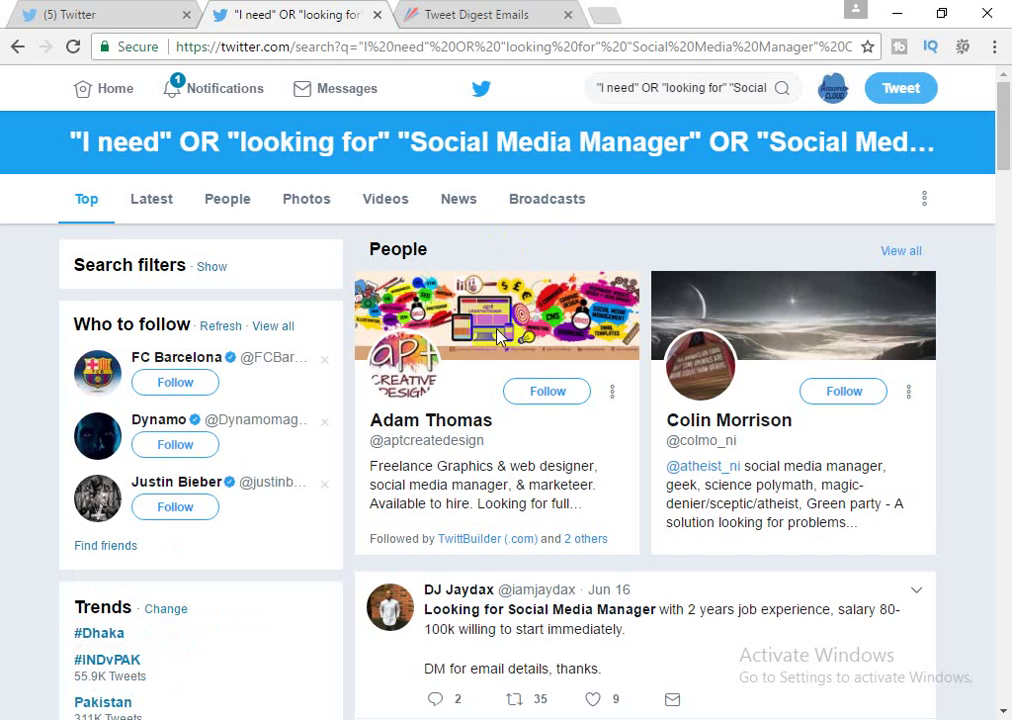
Examine the top tweets in the search results for posts by people or organisations seeking a social media manager
{"action": "scroll", "coordinate": [486, 395], "scroll_direction": "down", "scroll_amount": 3}
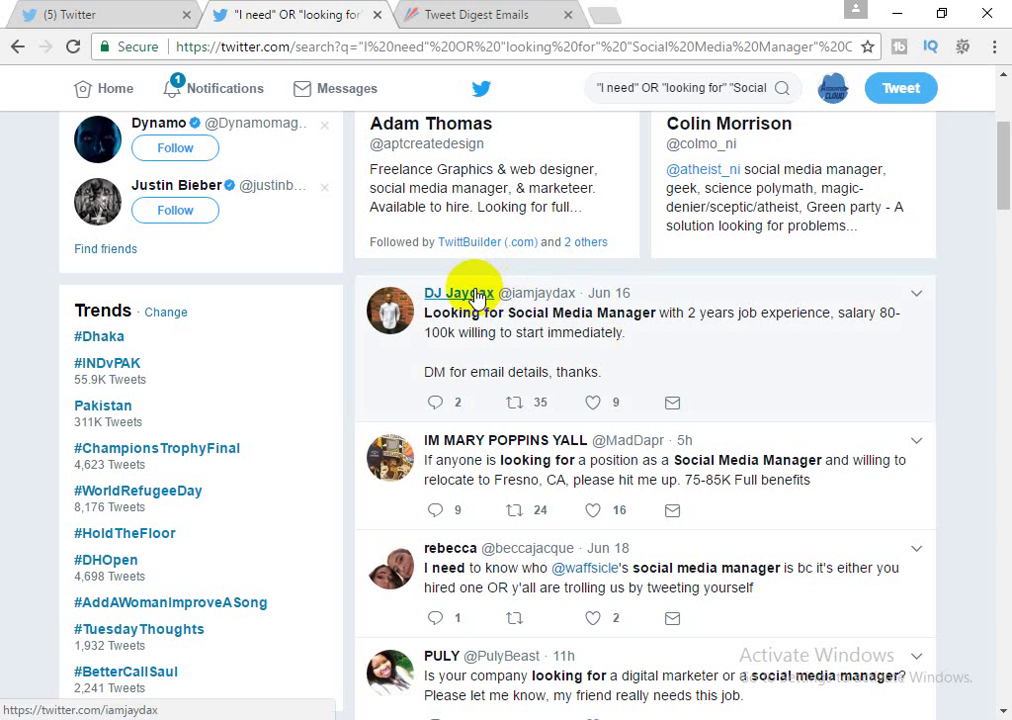
{"action": "mouse_move", "coordinate": [474, 296]}
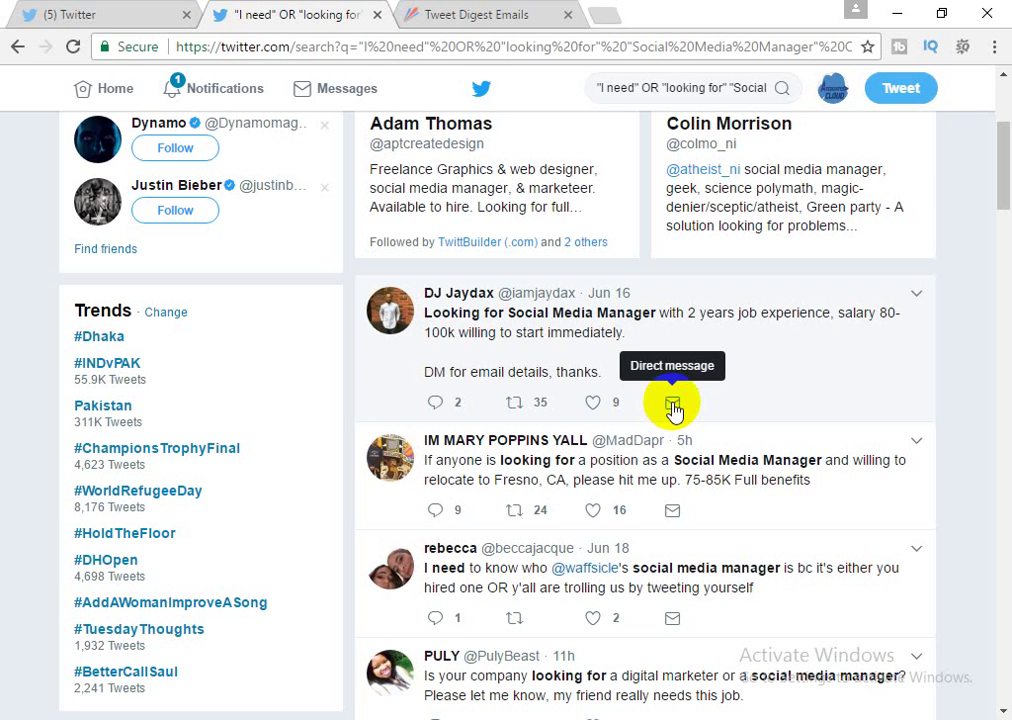
{"action": "scroll", "coordinate": [605, 508], "scroll_direction": "down", "scroll_amount": 2}
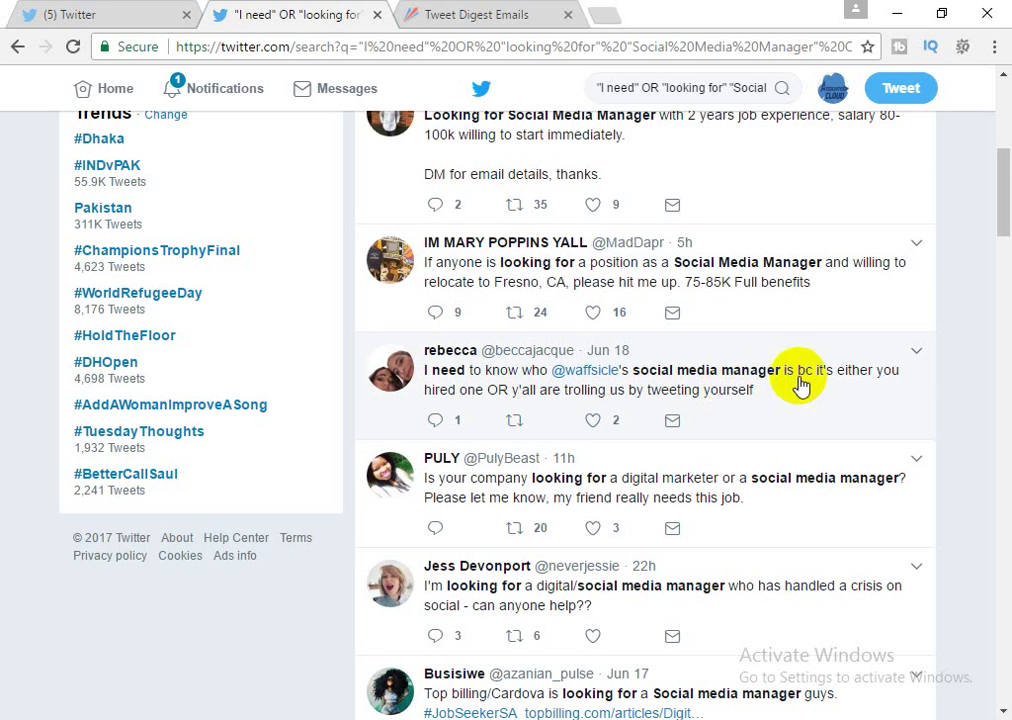
{"action": "scroll", "coordinate": [862, 397], "scroll_direction": "down", "scroll_amount": 3}
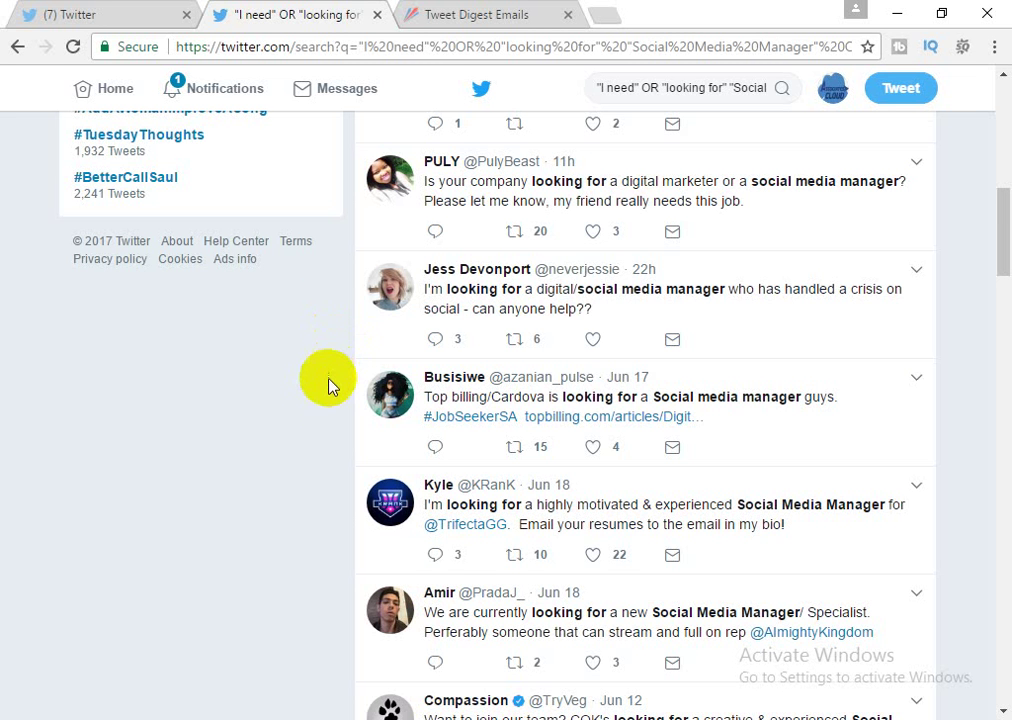
{"action": "scroll", "coordinate": [325, 392], "scroll_direction": "down", "scroll_amount": 2}
{"action": "scroll", "coordinate": [323, 398], "scroll_direction": "down", "scroll_amount": 1}
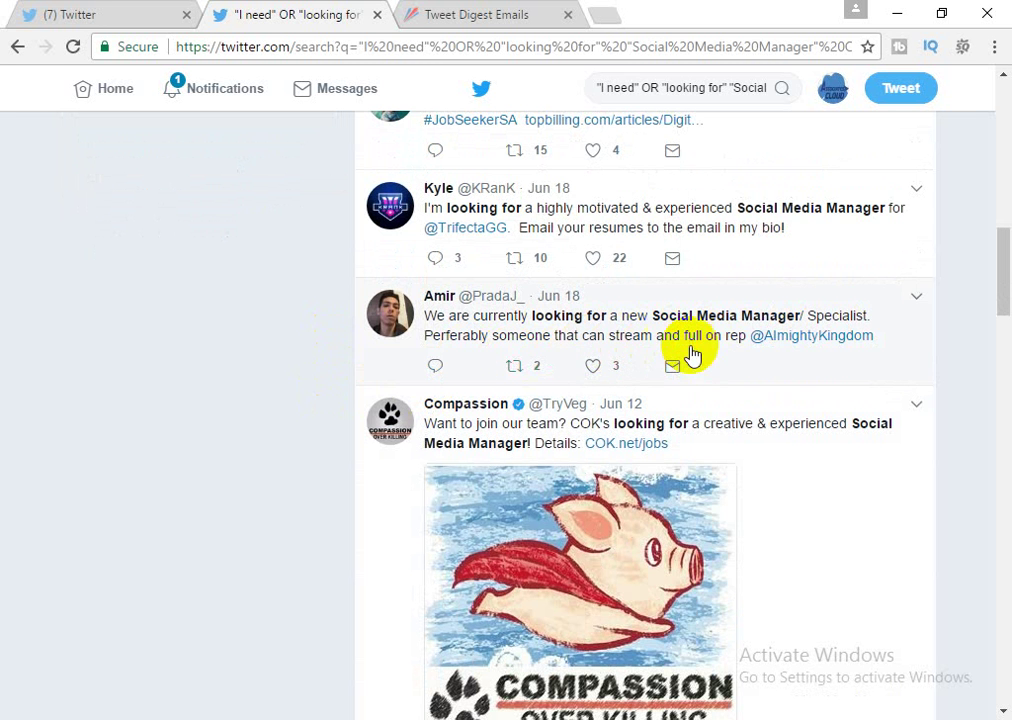
{"action": "scroll", "coordinate": [612, 436], "scroll_direction": "down", "scroll_amount": 2}
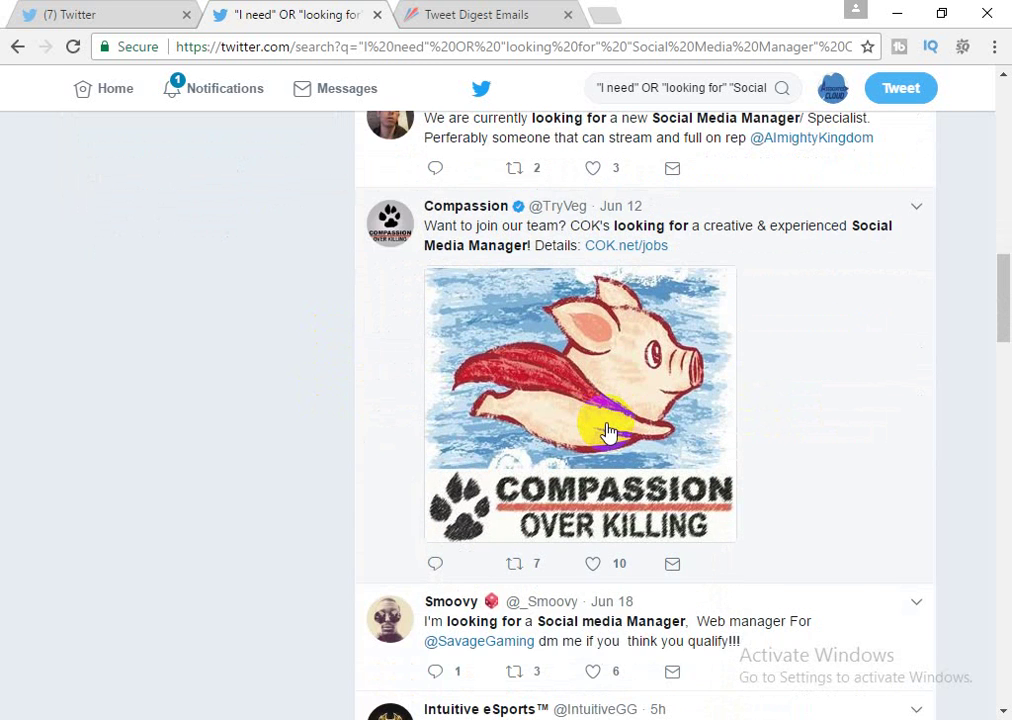
{"action": "scroll", "coordinate": [607, 430], "scroll_direction": "down", "scroll_amount": 3}
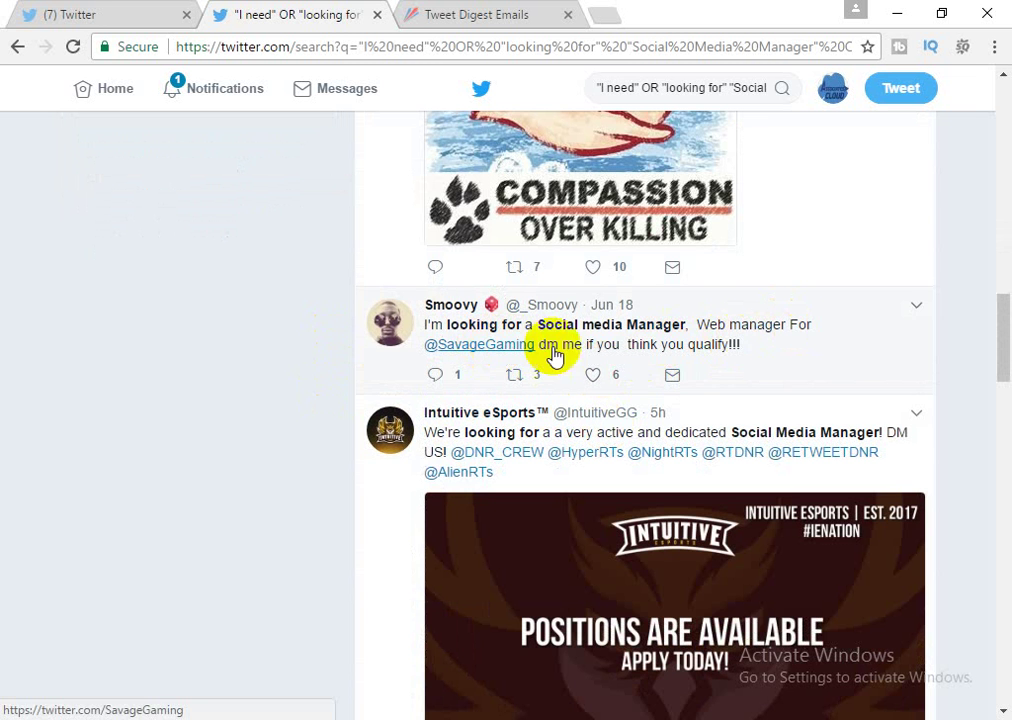
{"action": "scroll", "coordinate": [685, 355], "scroll_direction": "down", "scroll_amount": 5}
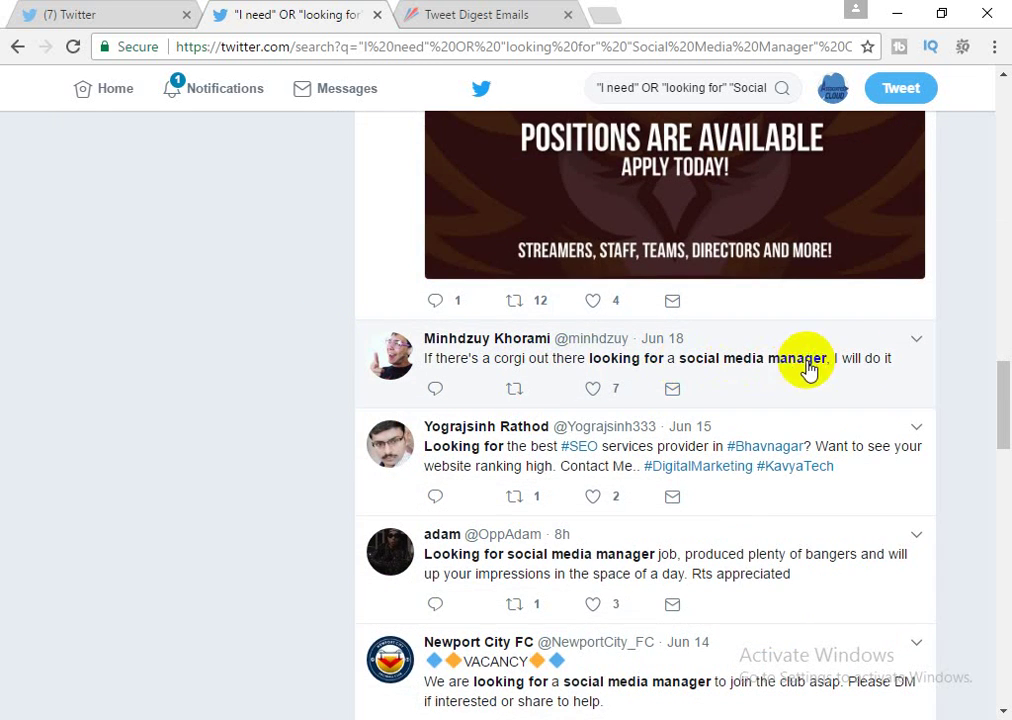
{"action": "scroll", "coordinate": [528, 410], "scroll_direction": "down", "scroll_amount": 1}
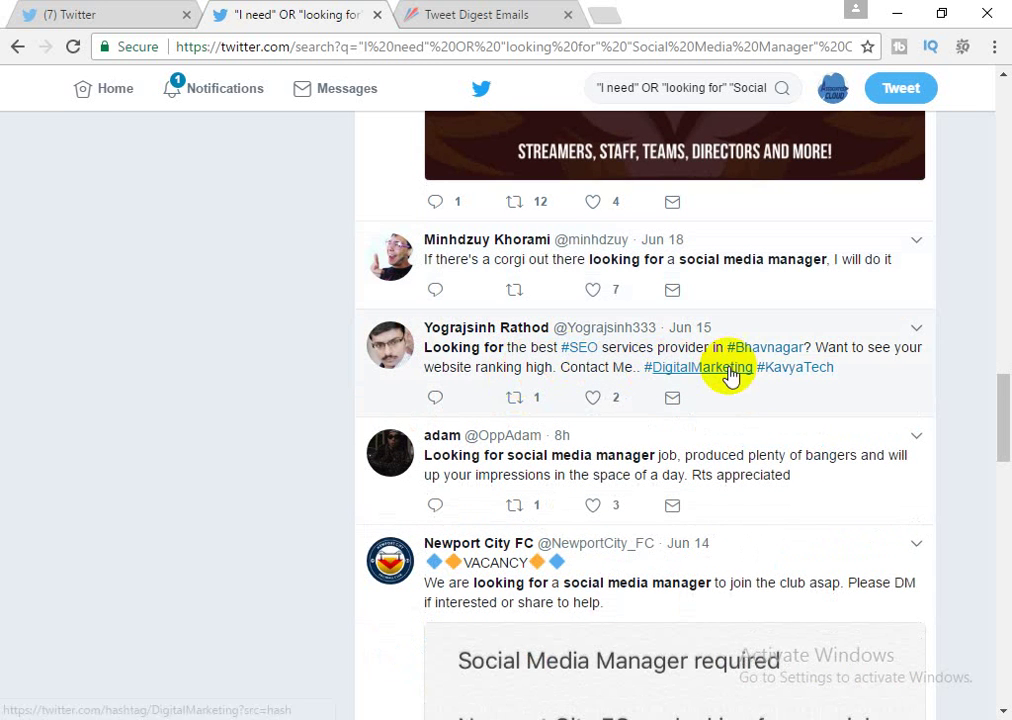
{"action": "scroll", "coordinate": [878, 352], "scroll_direction": "down", "scroll_amount": 1}
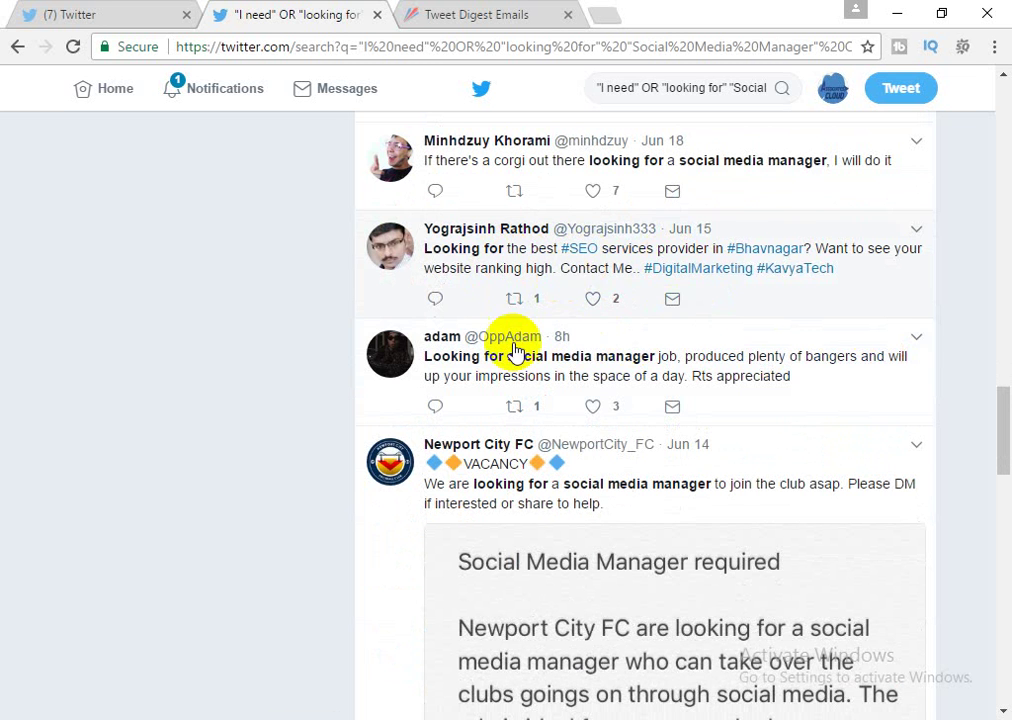
{"action": "scroll", "coordinate": [790, 366], "scroll_direction": "down", "scroll_amount": 3}
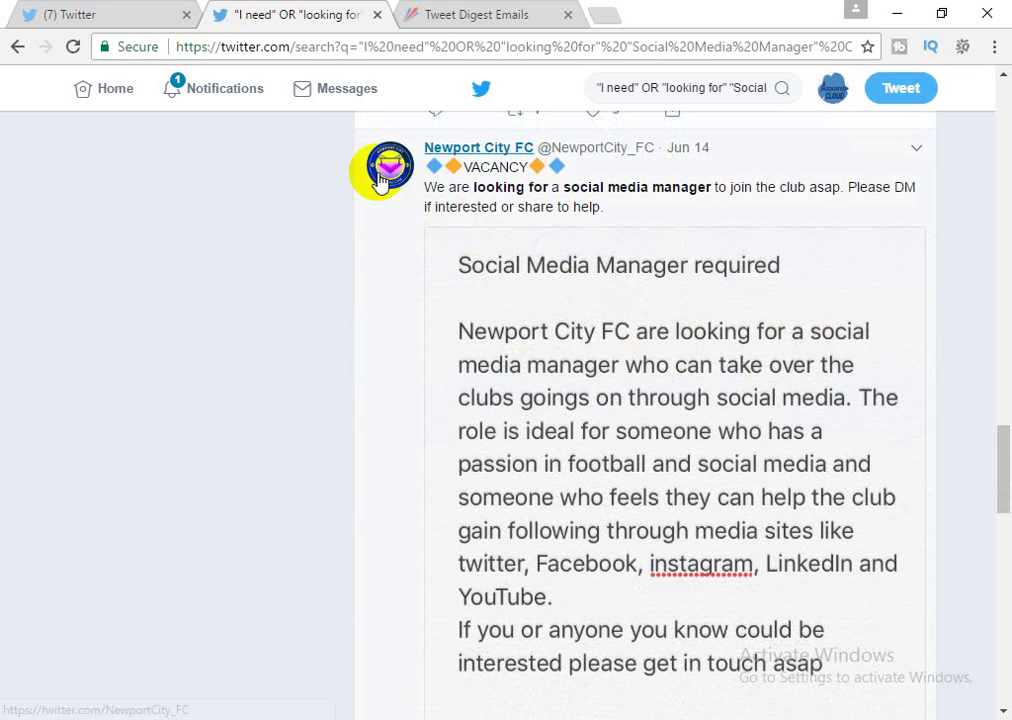
{"action": "mouse_move", "coordinate": [459, 153]}
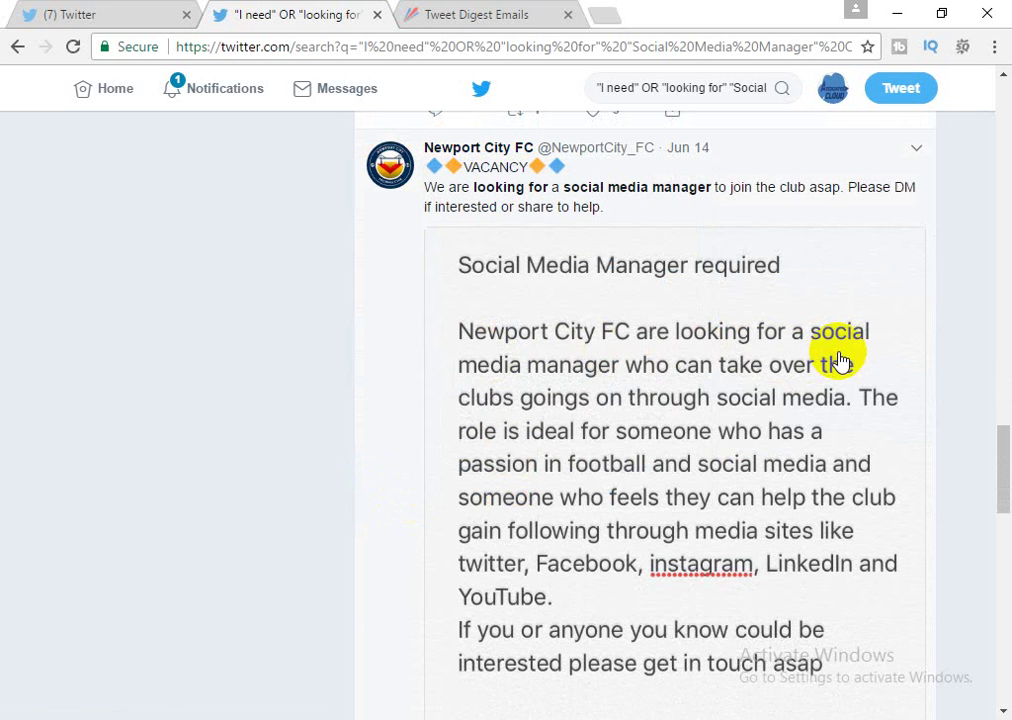
{"action": "scroll", "coordinate": [790, 340], "scroll_direction": "down", "scroll_amount": 1}
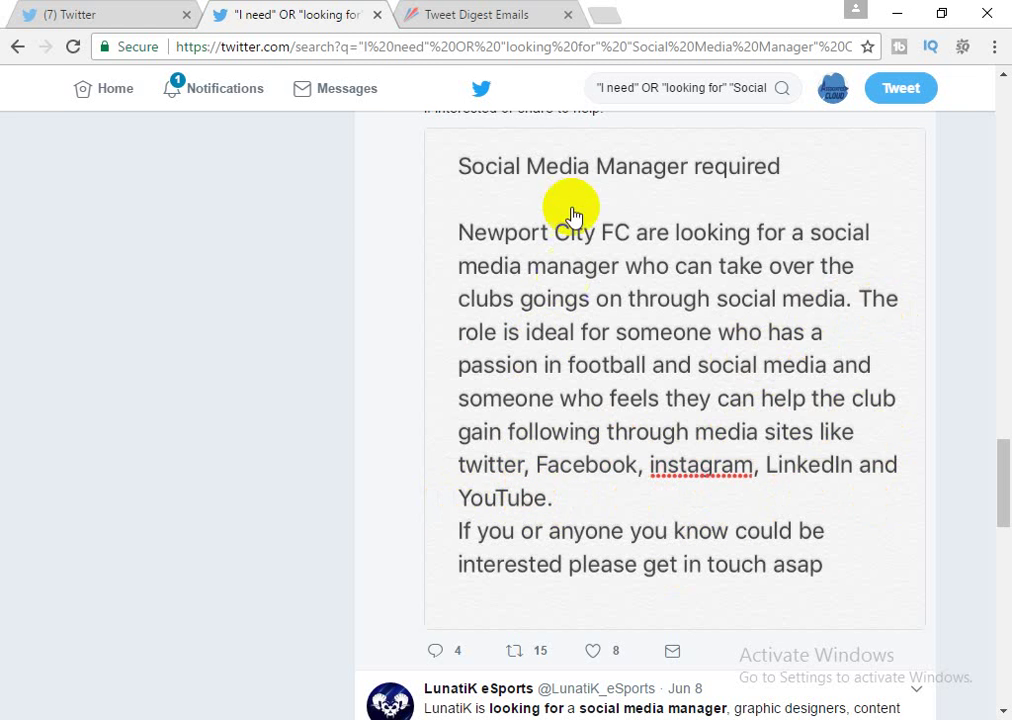
Examine the football club vacancy tweet and the remaining results down the page for organisations hiring social media help
{"action": "scroll", "coordinate": [572, 373], "scroll_direction": "up", "scroll_amount": 1}
{"action": "scroll", "coordinate": [474, 240], "scroll_direction": "up", "scroll_amount": 2}
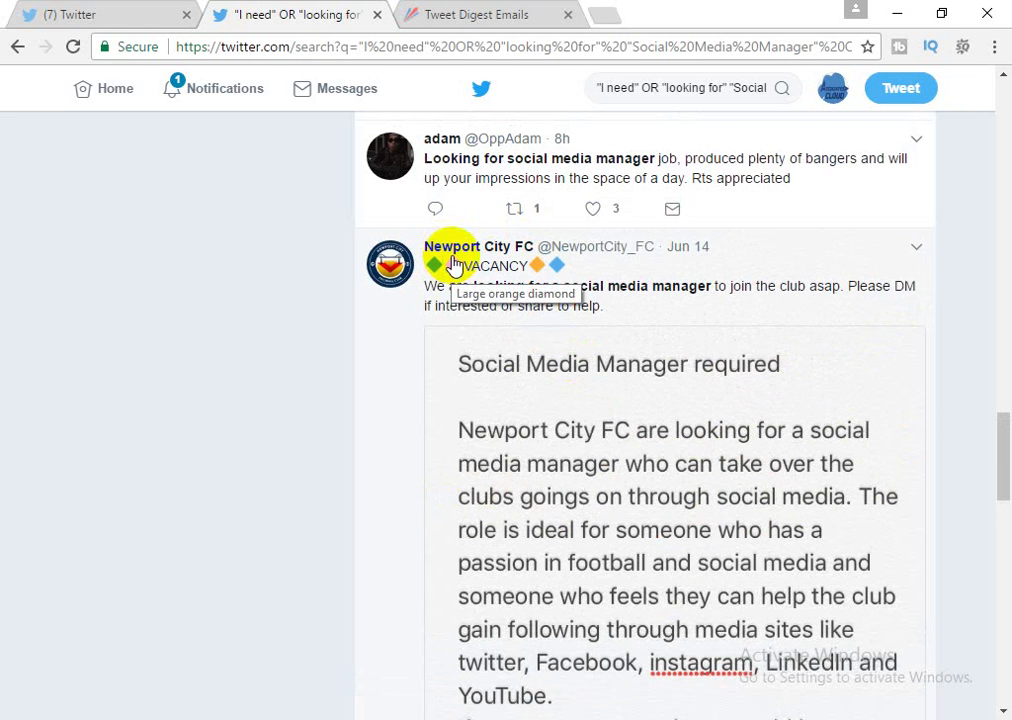
{"action": "scroll", "coordinate": [537, 433], "scroll_direction": "down", "scroll_amount": 1}
{"action": "scroll", "coordinate": [537, 433], "scroll_direction": "down", "scroll_amount": 5}
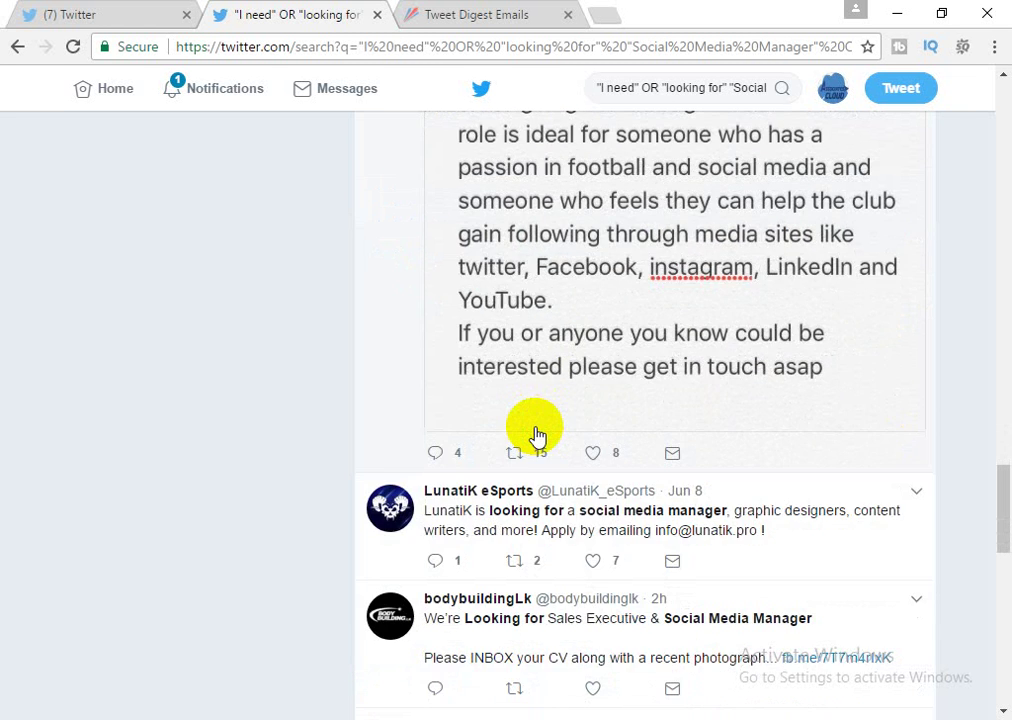
{"action": "scroll", "coordinate": [537, 433], "scroll_direction": "down", "scroll_amount": 5}
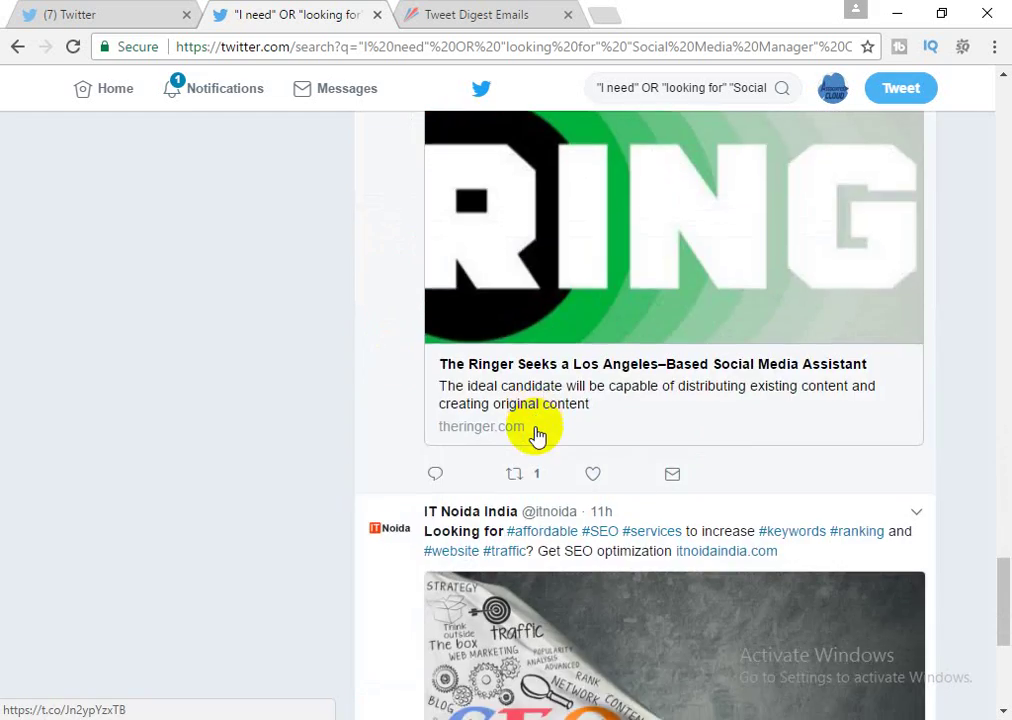
{"action": "scroll", "coordinate": [537, 433], "scroll_direction": "down", "scroll_amount": 5}
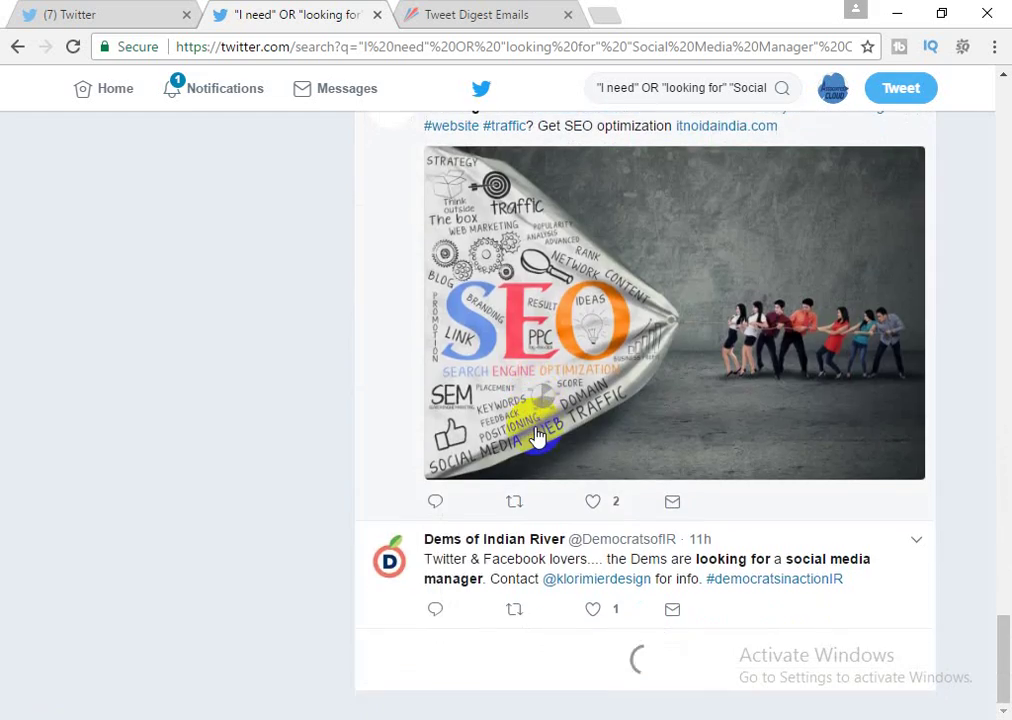
{"action": "scroll", "coordinate": [537, 433], "scroll_direction": "up", "scroll_amount": 20}
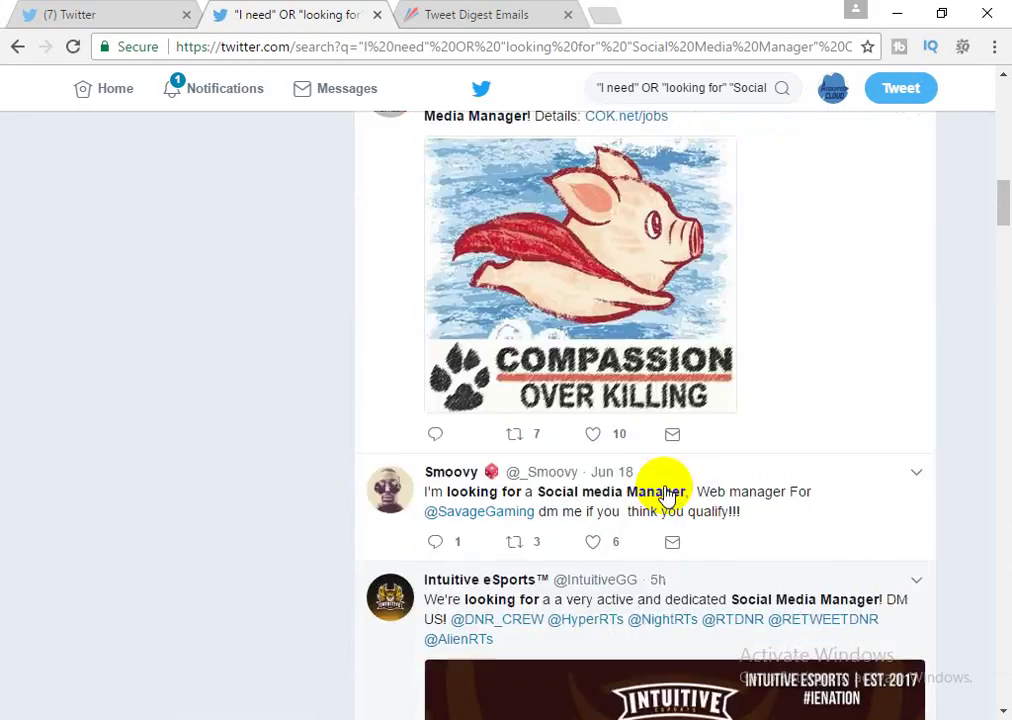
{"action": "scroll", "coordinate": [672, 503], "scroll_direction": "up", "scroll_amount": 4}
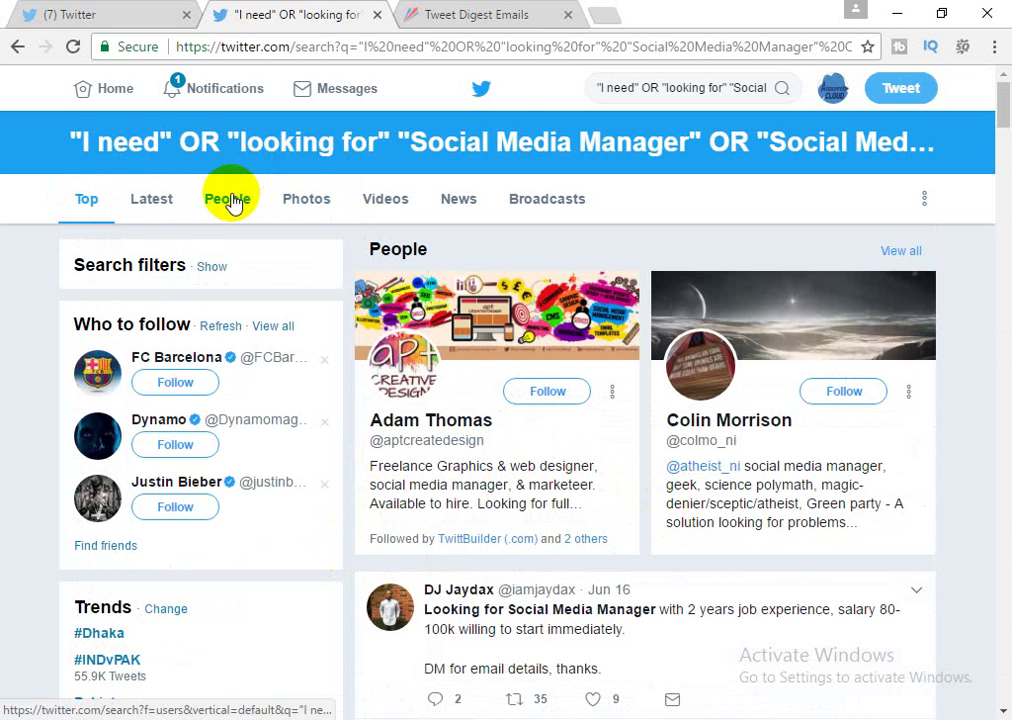
{"action": "scroll", "coordinate": [293, 402], "scroll_direction": "down", "scroll_amount": 4}
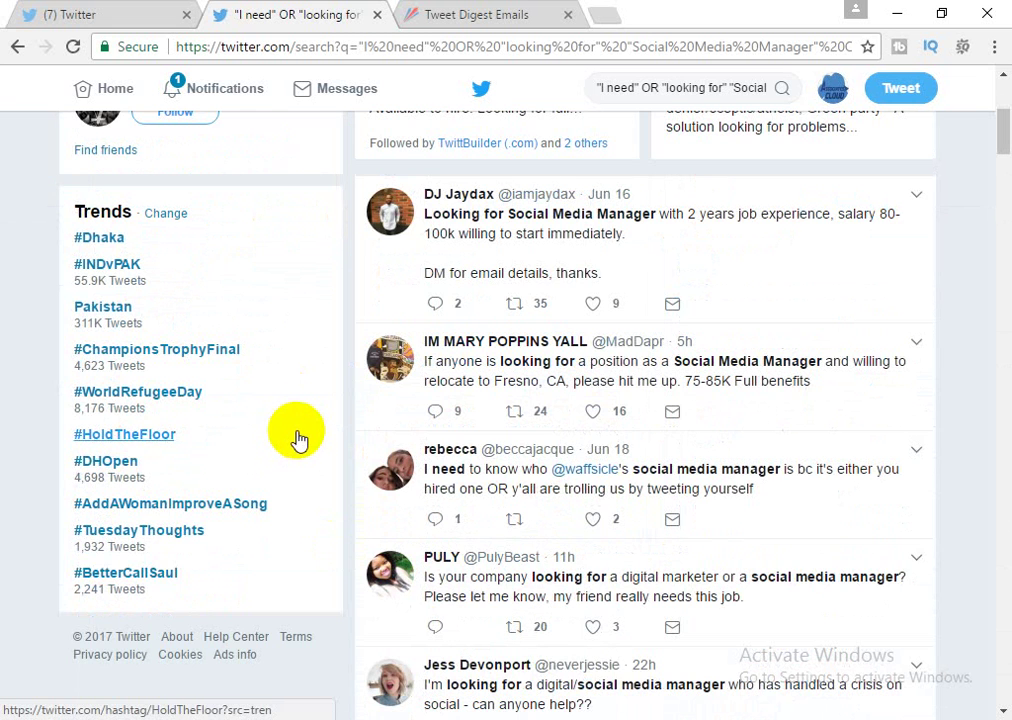
{"action": "scroll", "coordinate": [298, 425], "scroll_direction": "up", "scroll_amount": 4}
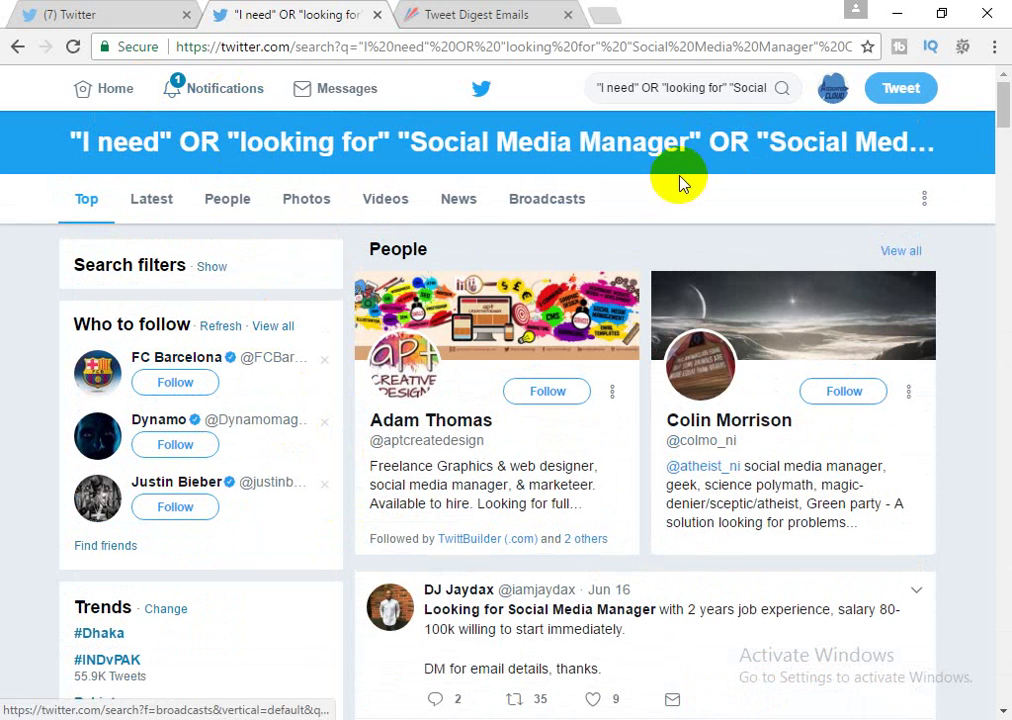
Replace the quoted phrase "SEO Services" at the end of the query with "freelancer" and run the search again
{"action": "left_click", "coordinate": [745, 88]}
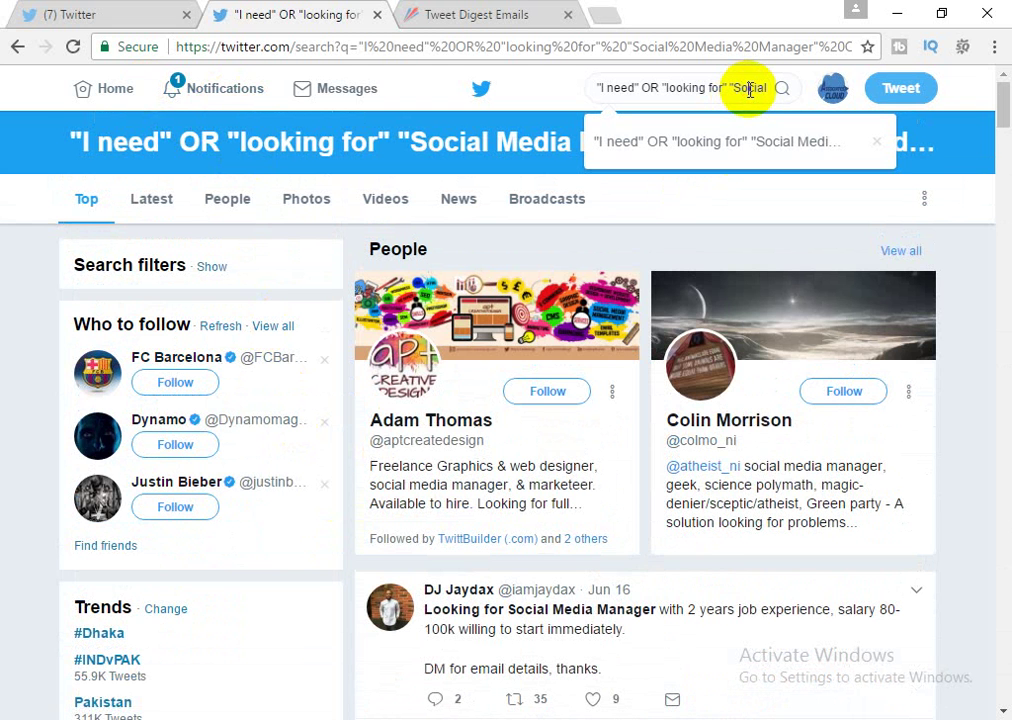
{"action": "key", "text": "Right"}
{"action": "key", "text": "Right"}
{"action": "key", "text": "Right"}
{"action": "key", "text": "Right"}
{"action": "key", "text": "Right"}
{"action": "key", "text": "Right"}
{"action": "key", "text": "Right"}
{"action": "key", "text": "Right"}
{"action": "key", "text": "Right"}
{"action": "key", "text": "Right"}
{"action": "key", "text": "Right"}
{"action": "key", "text": "Right"}
{"action": "key", "text": "Right"}
{"action": "key", "text": "Right"}
{"action": "key", "text": "Right"}
{"action": "key", "text": "Right"}
{"action": "key", "text": "Right"}
{"action": "key", "text": "Right"}
{"action": "key", "text": "Right"}
{"action": "key", "text": "Right"}
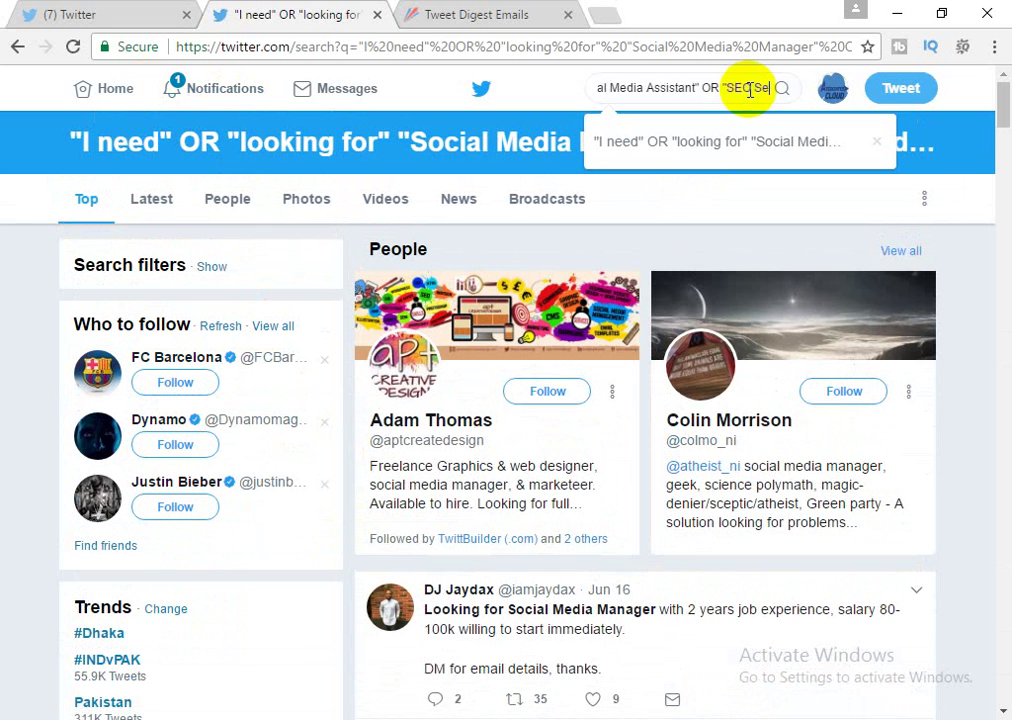
{"action": "key", "text": "Right"}
{"action": "key", "text": "Right"}
{"action": "key", "text": "Right"}
{"action": "key", "text": "Right"}
{"action": "key", "text": "Right"}
{"action": "key", "text": "Right"}
{"action": "key", "text": "Right"}
{"action": "key", "text": "shift+Left"}
{"action": "key", "text": "shift+Left"}
{"action": "key", "text": "shift+Left"}
{"action": "key", "text": "shift+Left"}
{"action": "key", "text": "shift+Left"}
{"action": "key", "text": "shift+Left"}
{"action": "key", "text": "shift+Left"}
{"action": "key", "text": "shift+Left"}
{"action": "key", "text": "shift+Left"}
{"action": "key", "text": "shift+Left"}
{"action": "key", "text": "shift+Left"}
{"action": "key", "text": "shift+Left"}
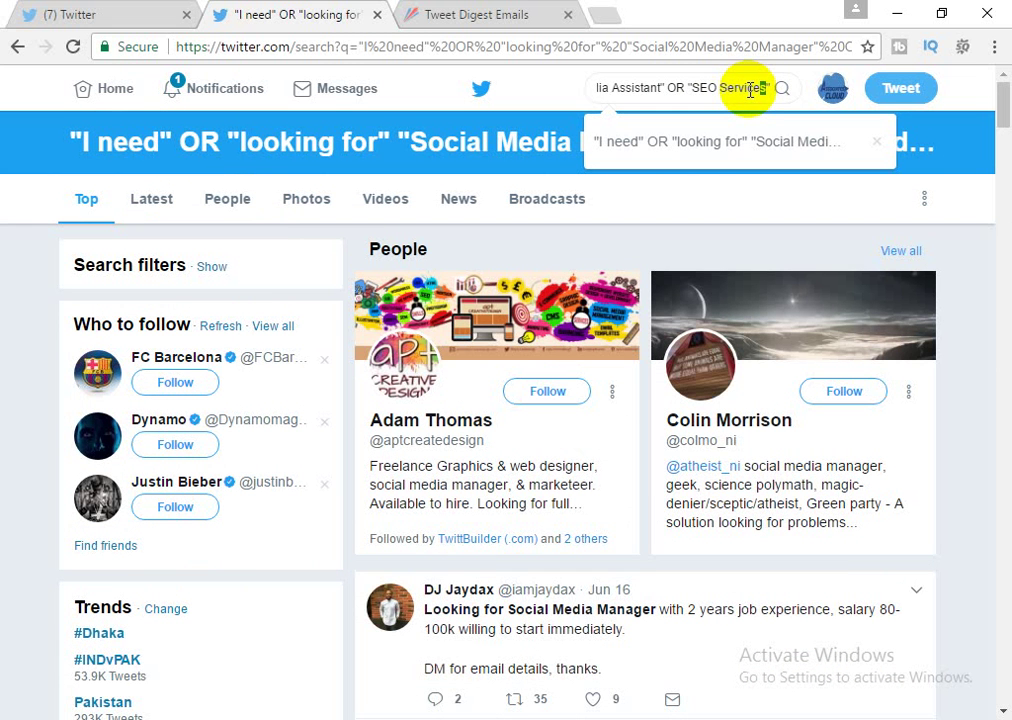
{"action": "key", "text": "shift+Right"}
{"action": "key", "text": "shift+Left"}
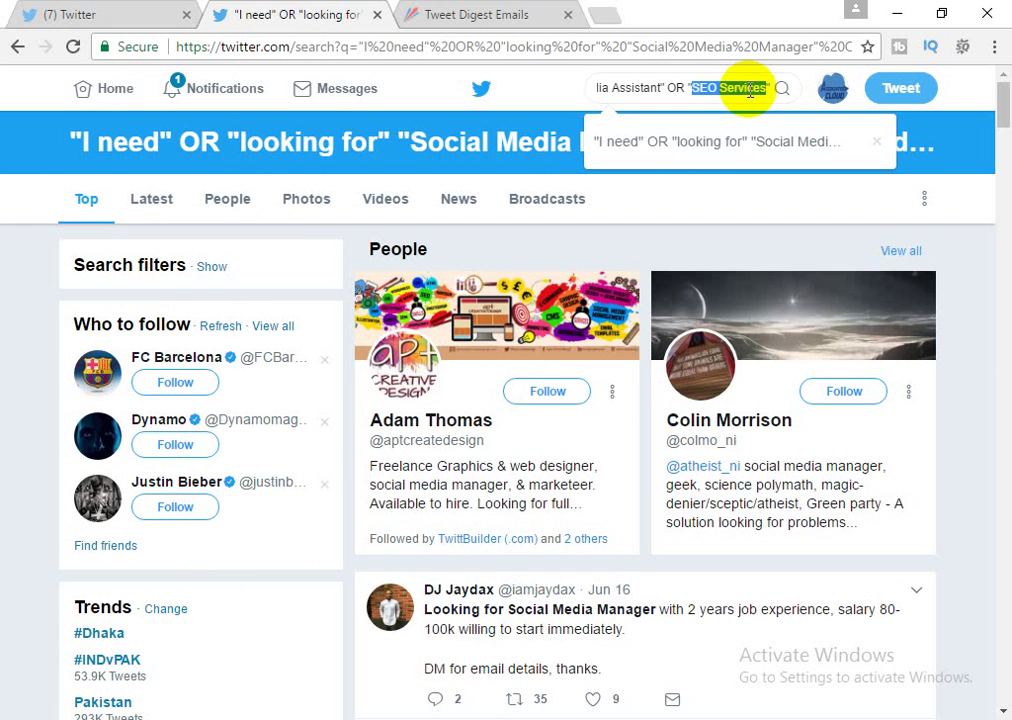
{"action": "type", "text": "fr"}
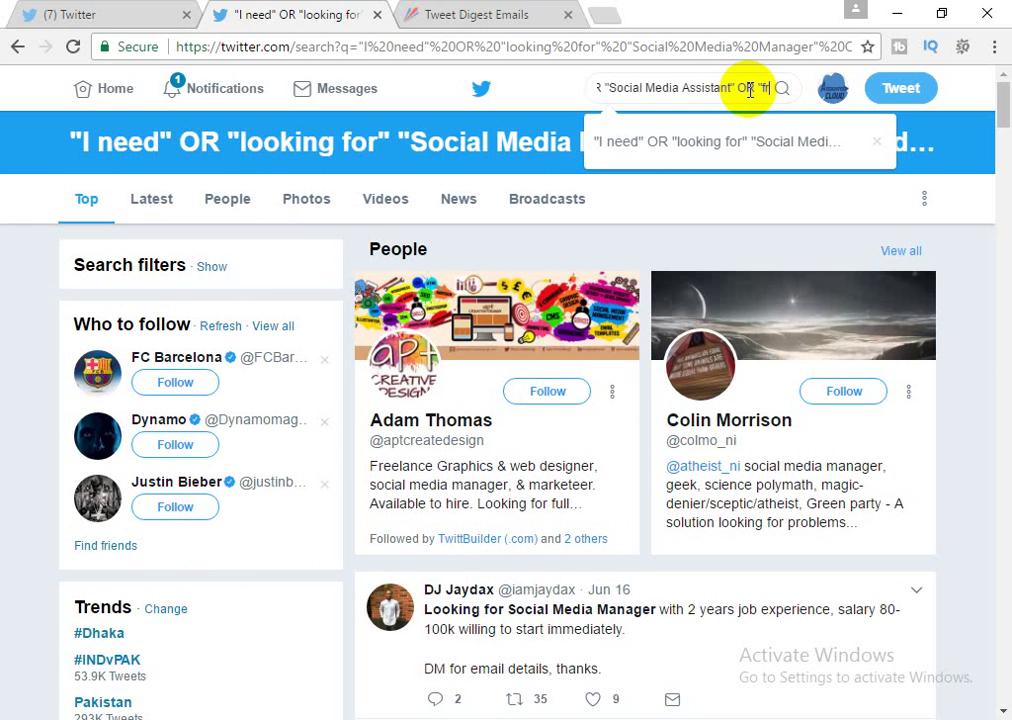
{"action": "type", "text": "eelancer"}
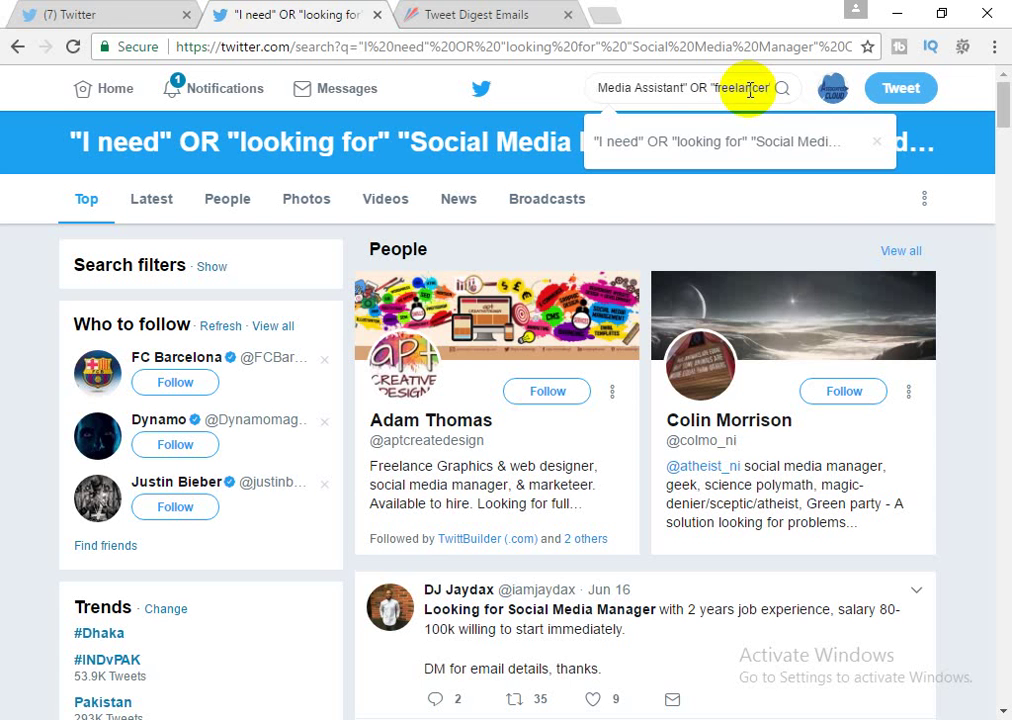
{"action": "key", "text": "Return"}
{"action": "key", "text": "Right"}
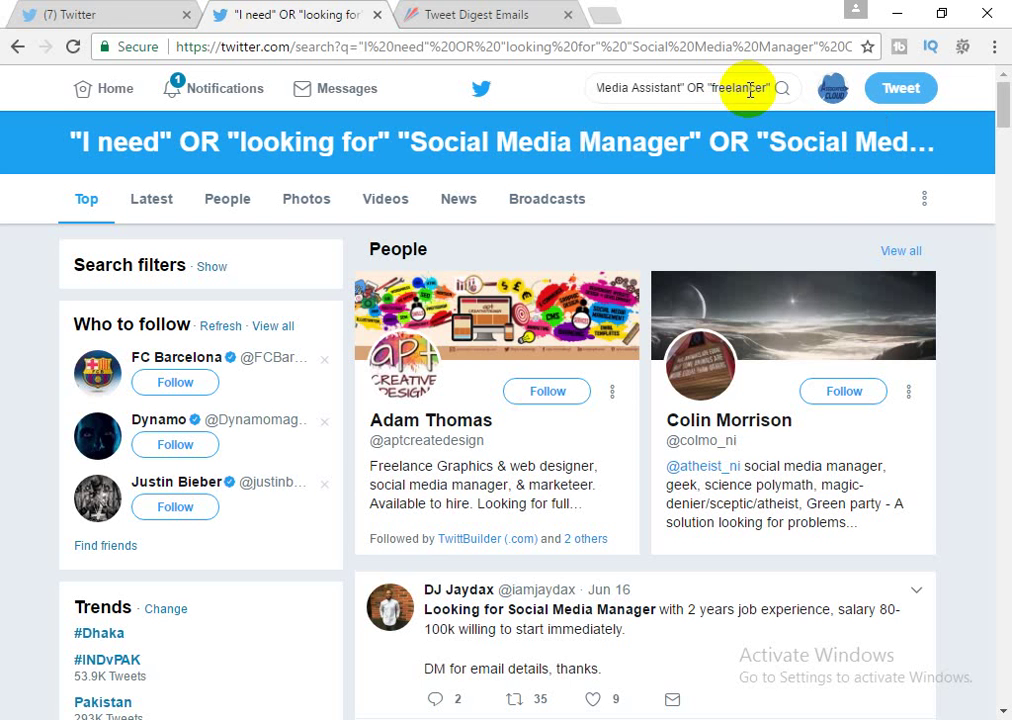
{"action": "key", "text": "Return"}
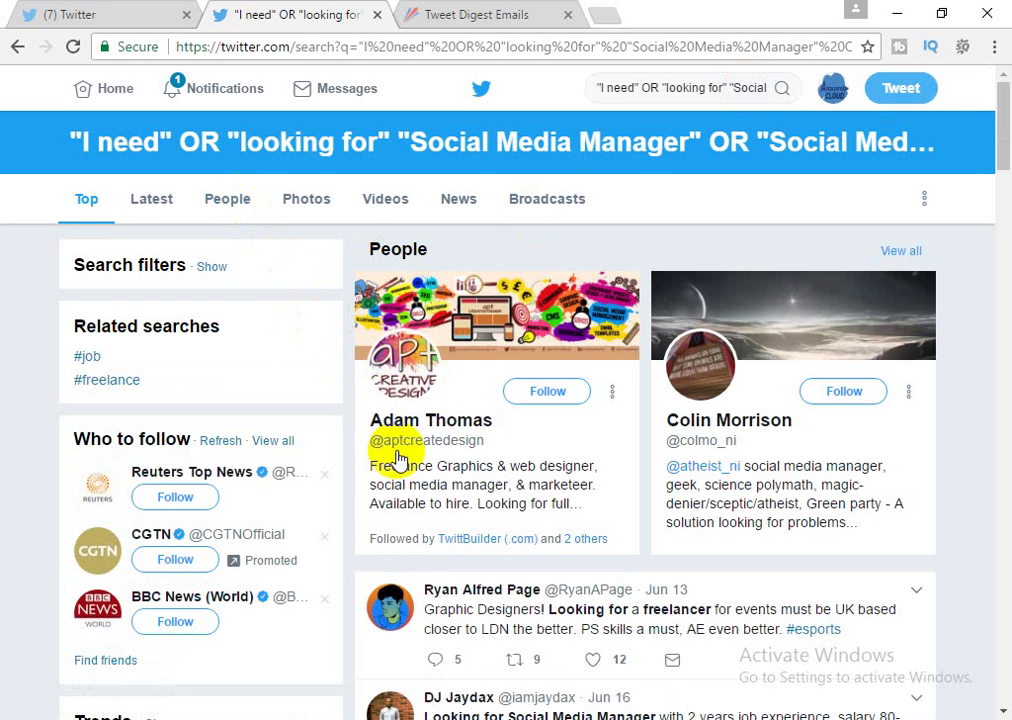
Examine the top tweets of the new search for posts by people looking for a freelancer or social media manager
{"action": "scroll", "coordinate": [405, 465], "scroll_direction": "down", "scroll_amount": 1}
{"action": "scroll", "coordinate": [409, 470], "scroll_direction": "down", "scroll_amount": 1}
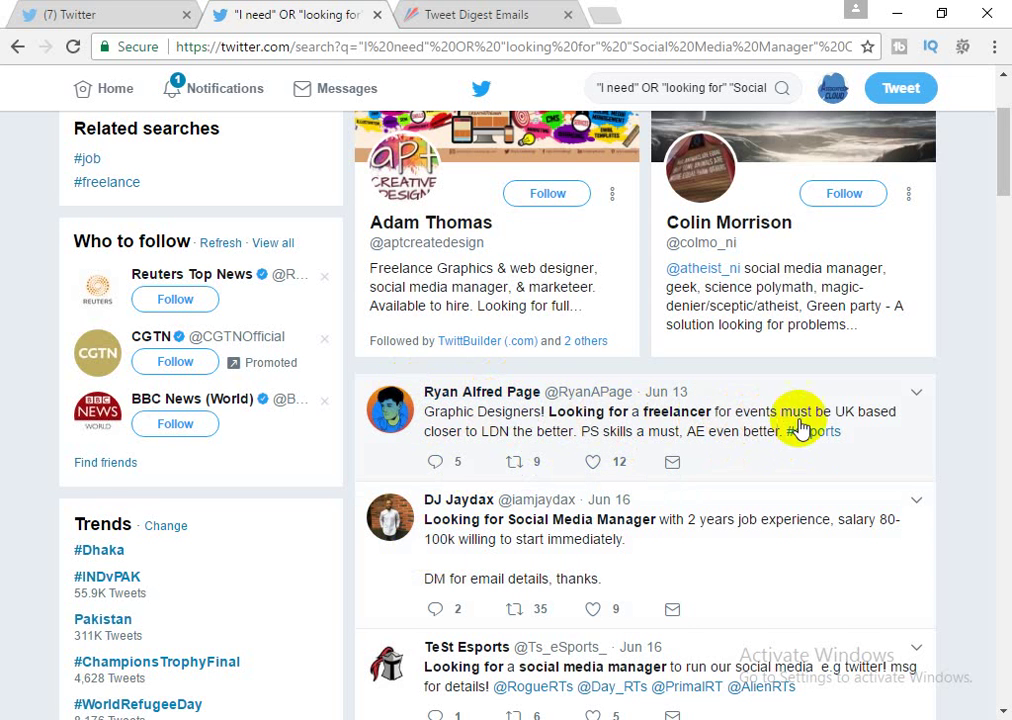
{"action": "scroll", "coordinate": [420, 320], "scroll_direction": "down", "scroll_amount": 1}
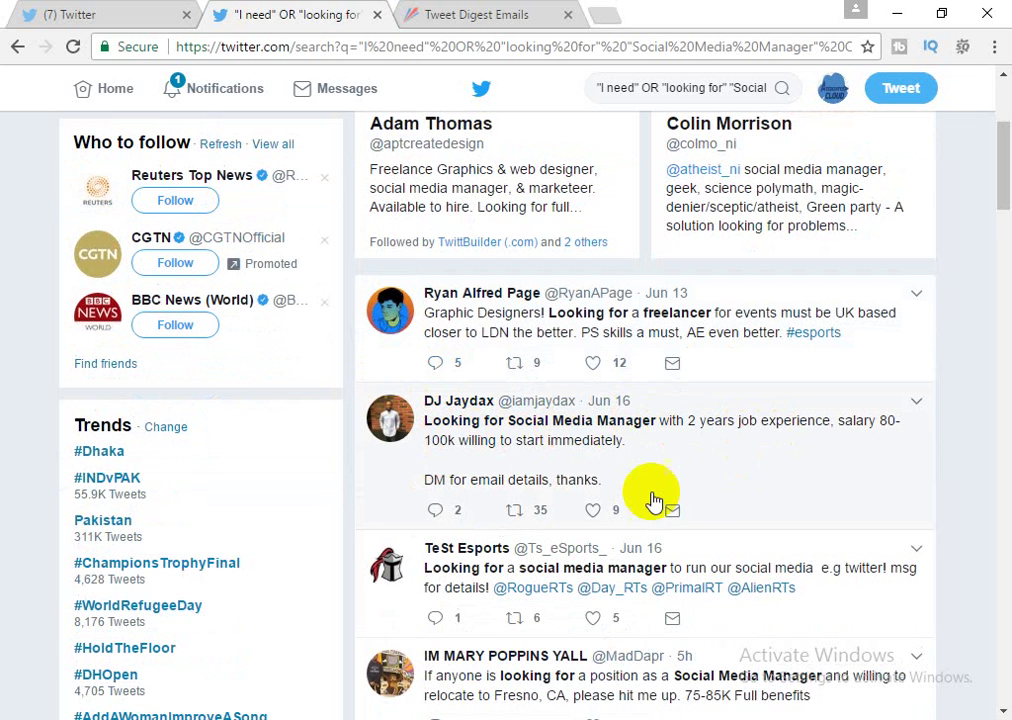
{"action": "scroll", "coordinate": [653, 500], "scroll_direction": "down", "scroll_amount": 1}
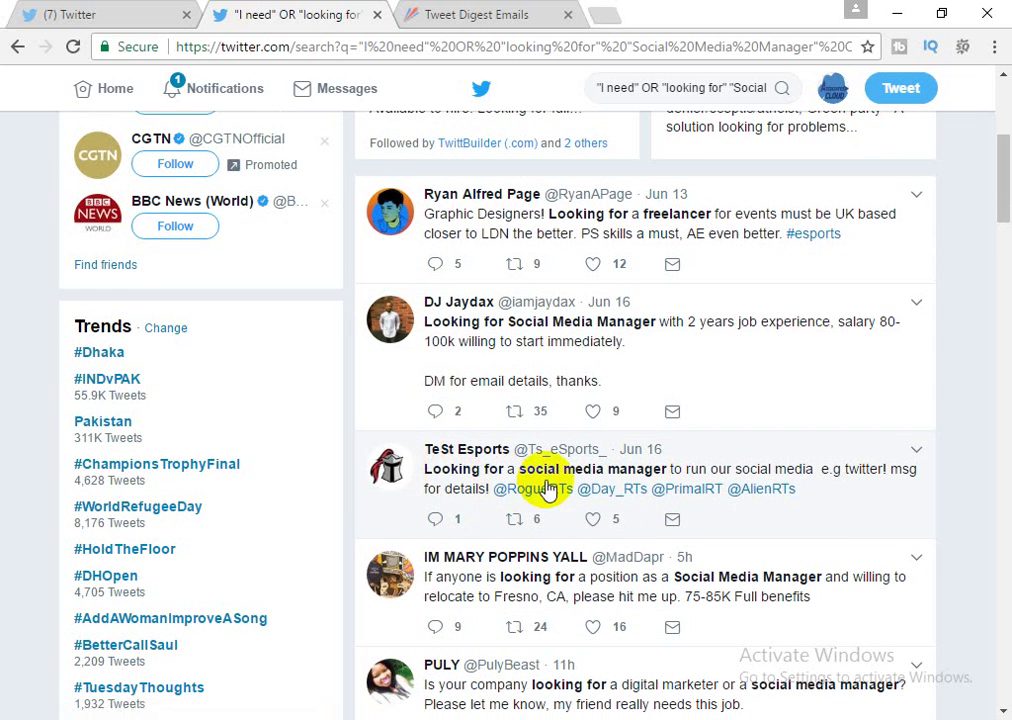
{"action": "scroll", "coordinate": [718, 524], "scroll_direction": "down", "scroll_amount": 2}
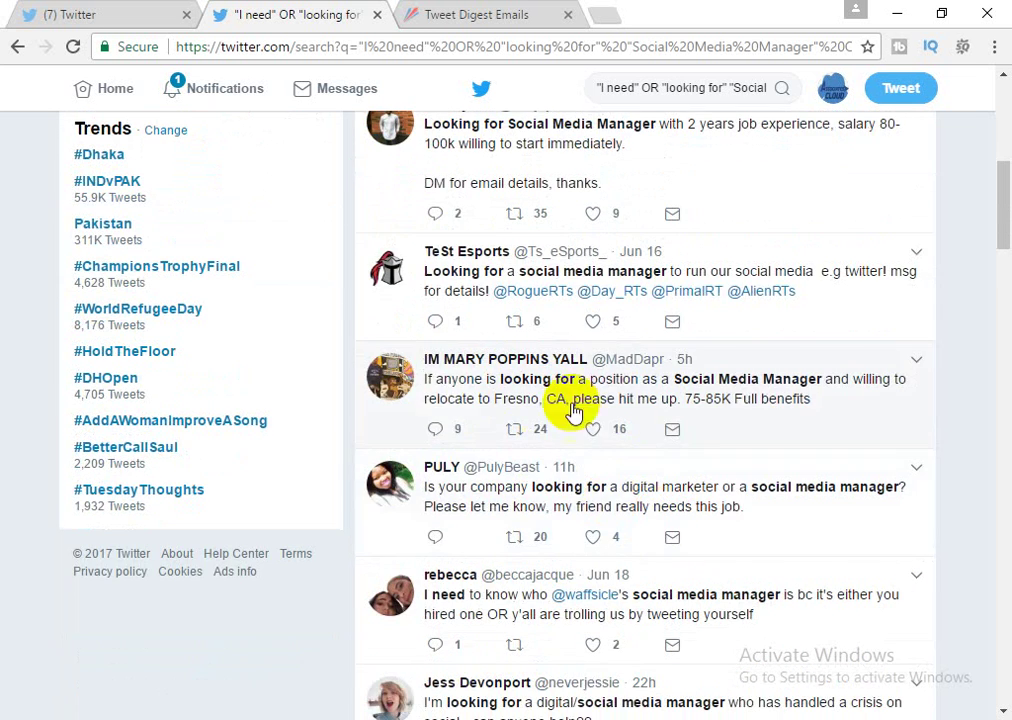
{"action": "scroll", "coordinate": [452, 515], "scroll_direction": "down", "scroll_amount": 1}
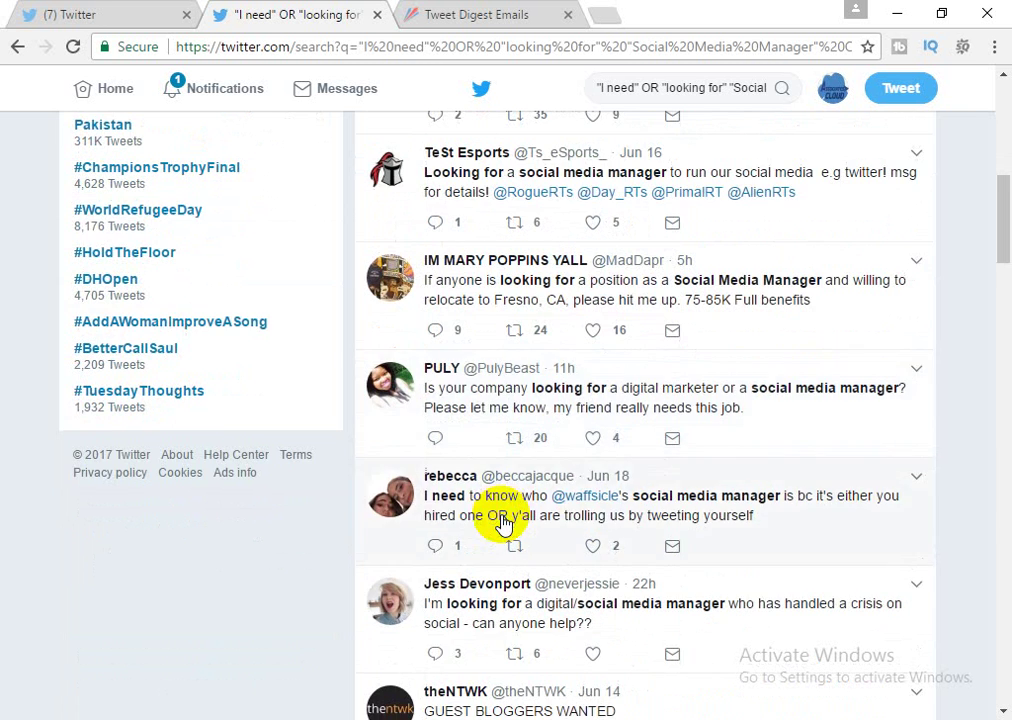
{"action": "scroll", "coordinate": [516, 527], "scroll_direction": "up", "scroll_amount": 3}
{"action": "scroll", "coordinate": [516, 527], "scroll_direction": "up", "scroll_amount": 3}
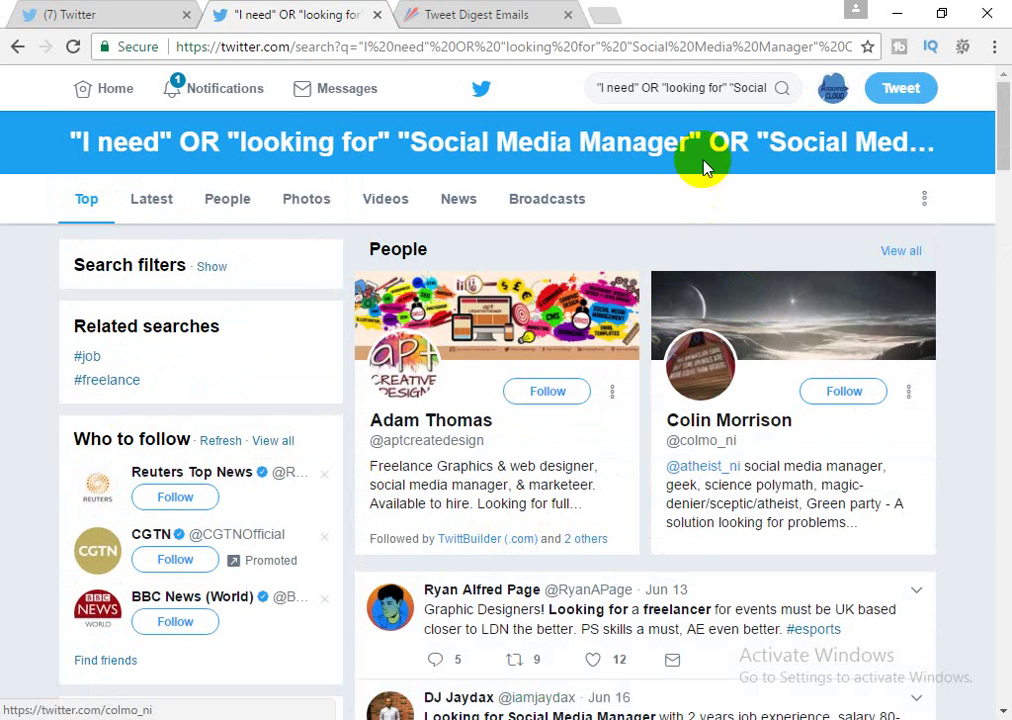
{"action": "double_click", "coordinate": [741, 84]}
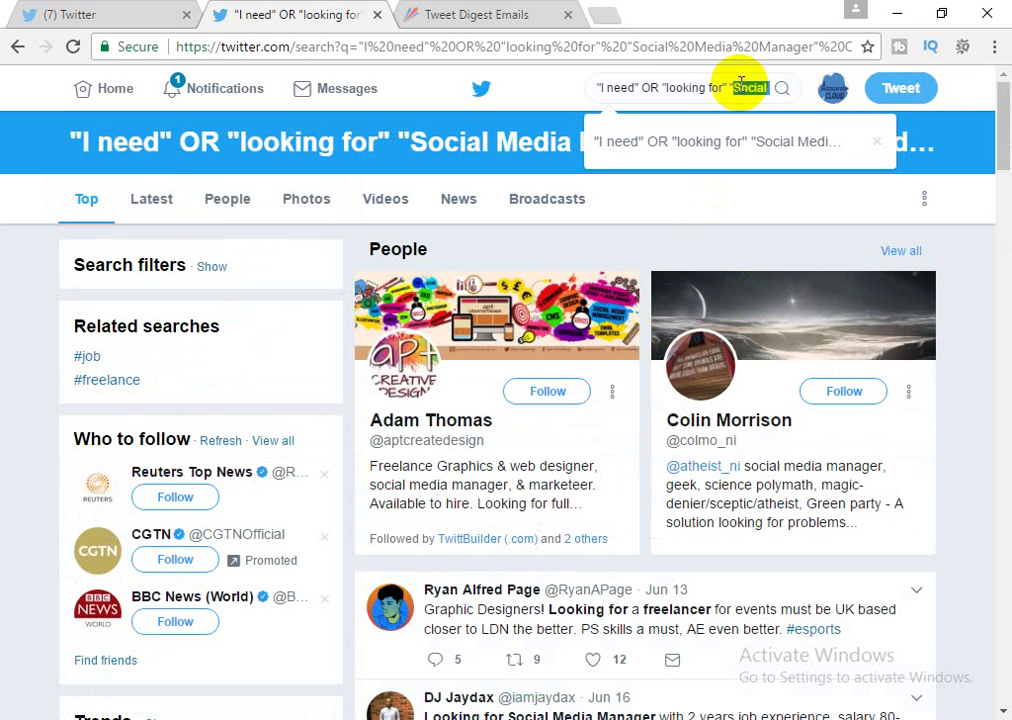
{"action": "left_click", "coordinate": [742, 85]}
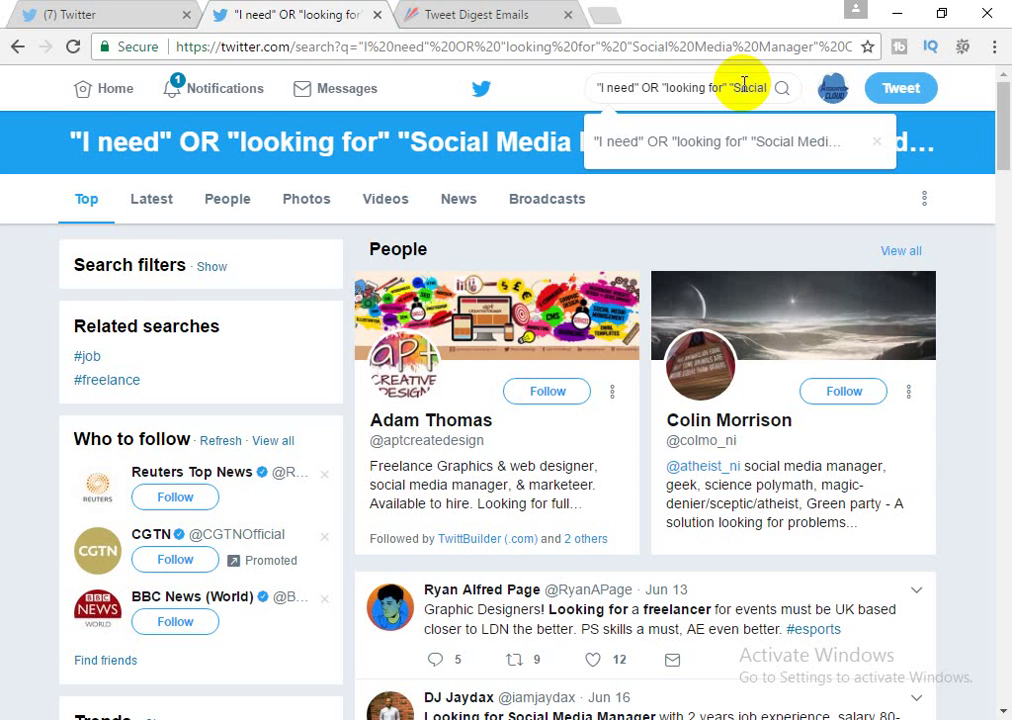
{"action": "left_click", "coordinate": [388, 170]}
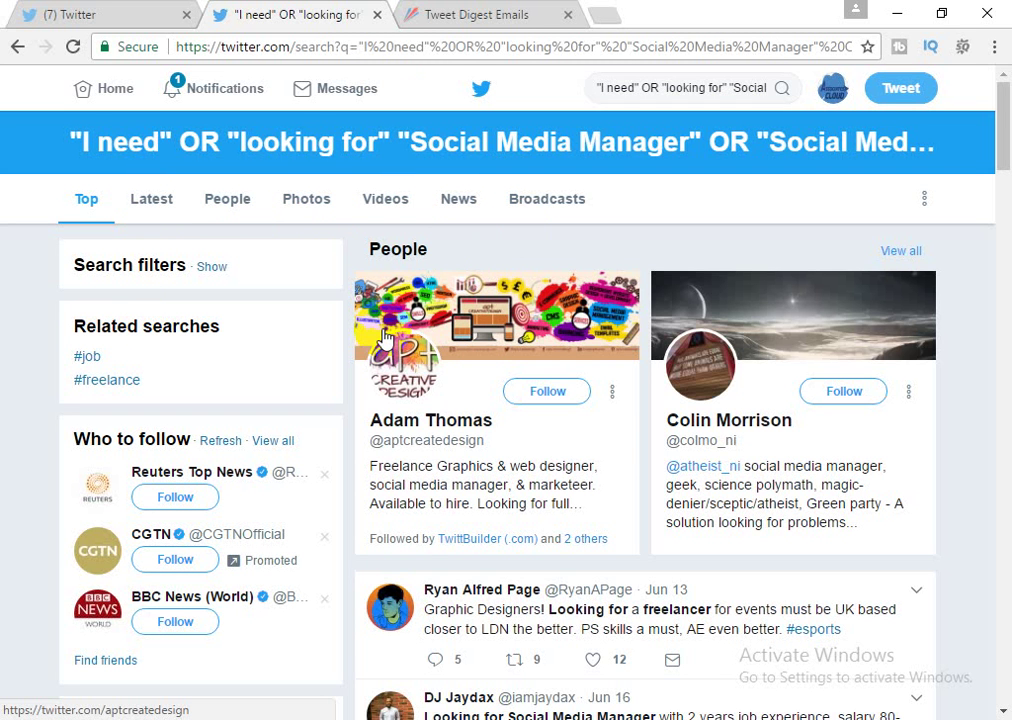
Open the profile of the author seeking a freelancer for events and review the bio and pinned tweet
{"action": "scroll", "coordinate": [385, 338], "scroll_direction": "down", "scroll_amount": 3}
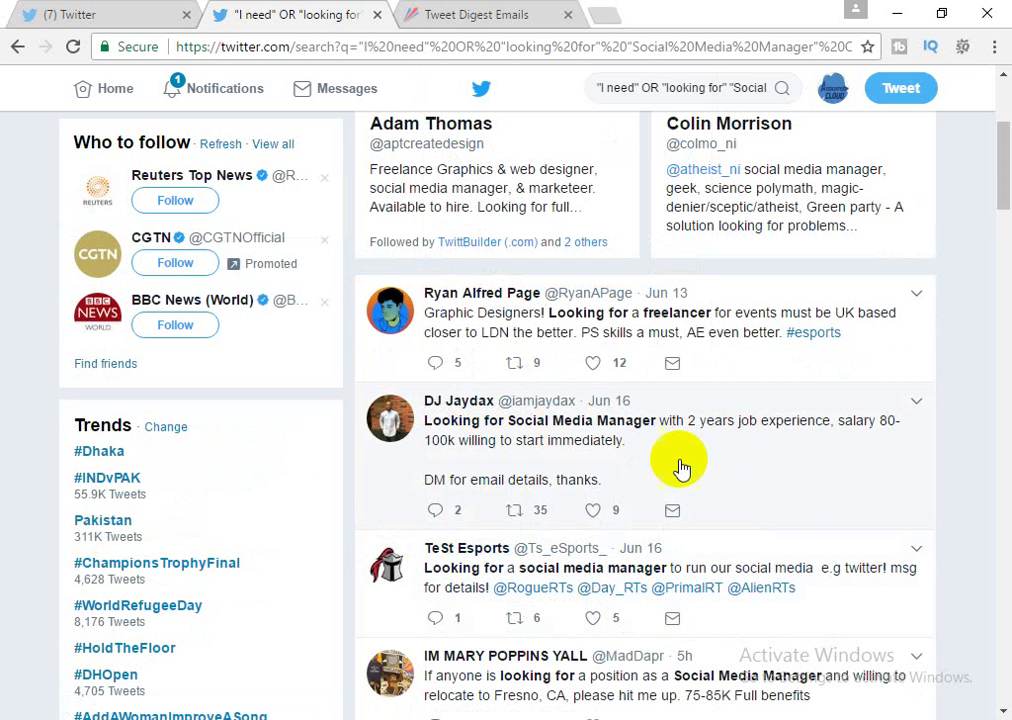
{"action": "left_click", "coordinate": [480, 294]}
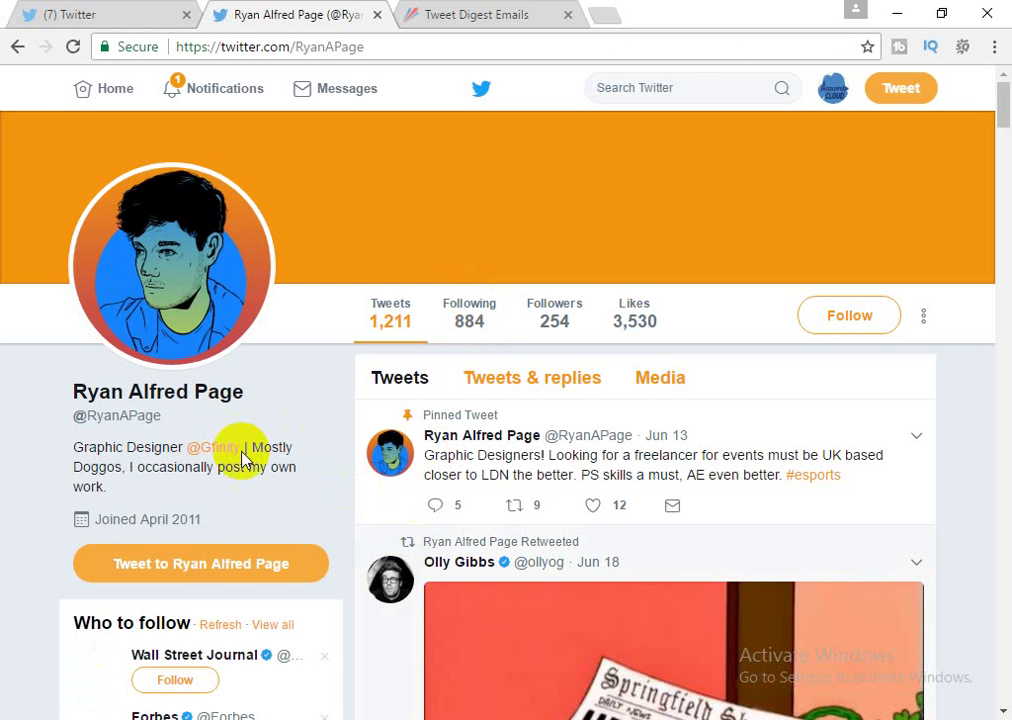
{"action": "scroll", "coordinate": [284, 450], "scroll_direction": "down", "scroll_amount": 1}
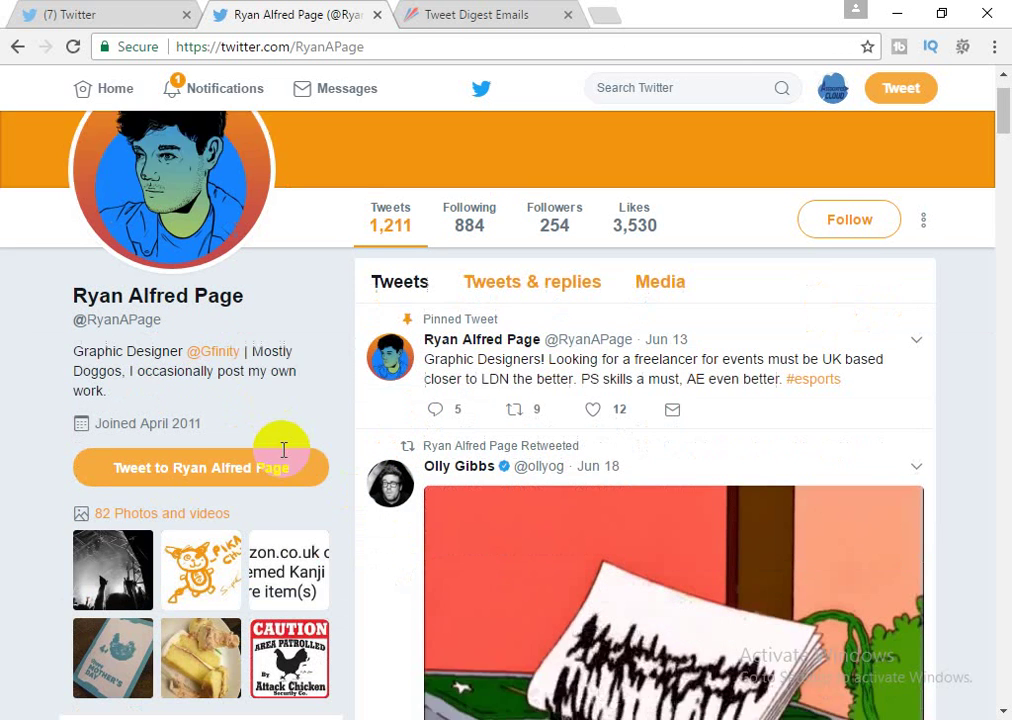
{"action": "scroll", "coordinate": [284, 450], "scroll_direction": "down", "scroll_amount": 1}
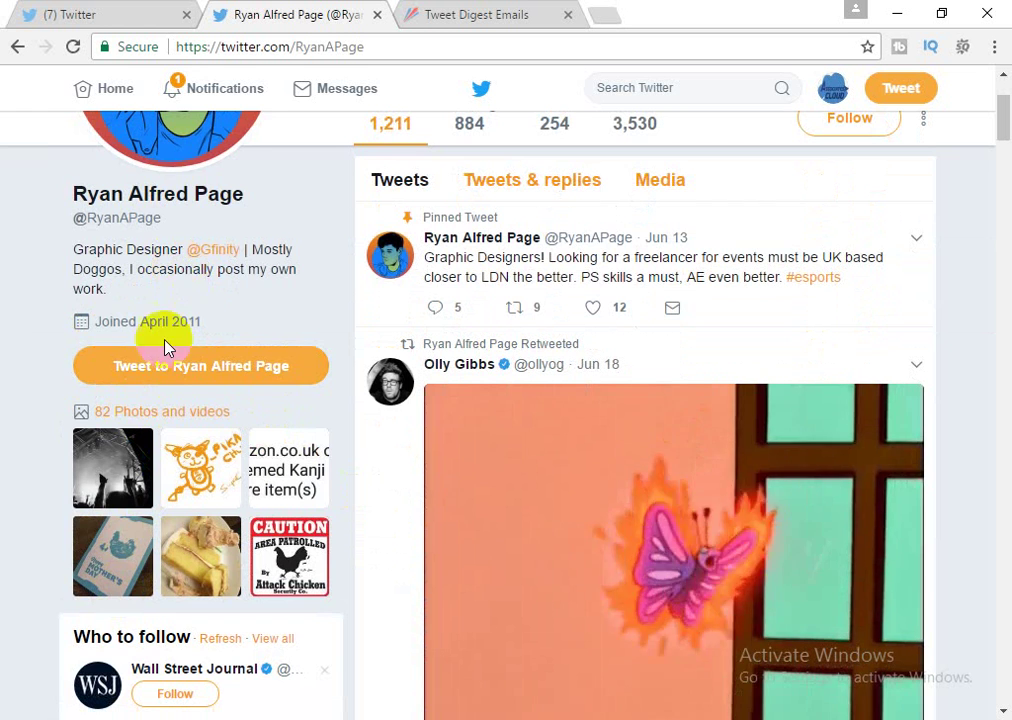
{"action": "scroll", "coordinate": [190, 488], "scroll_direction": "up", "scroll_amount": 2}
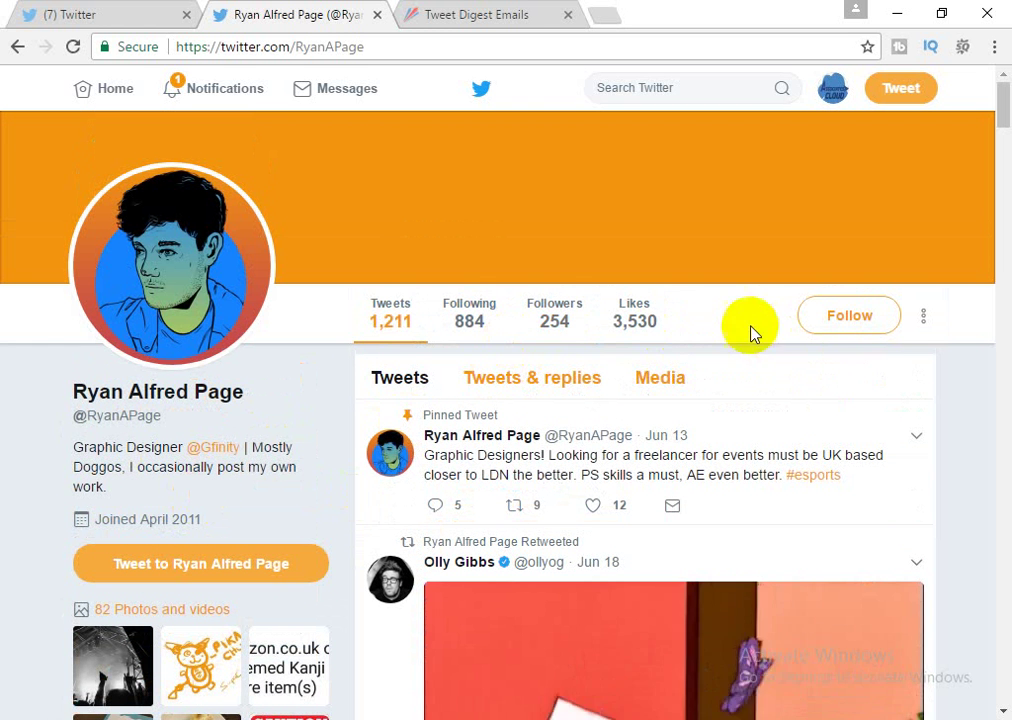
Follow the tweet author's account and open the list of further actions for that profile
{"action": "left_click", "coordinate": [836, 335]}
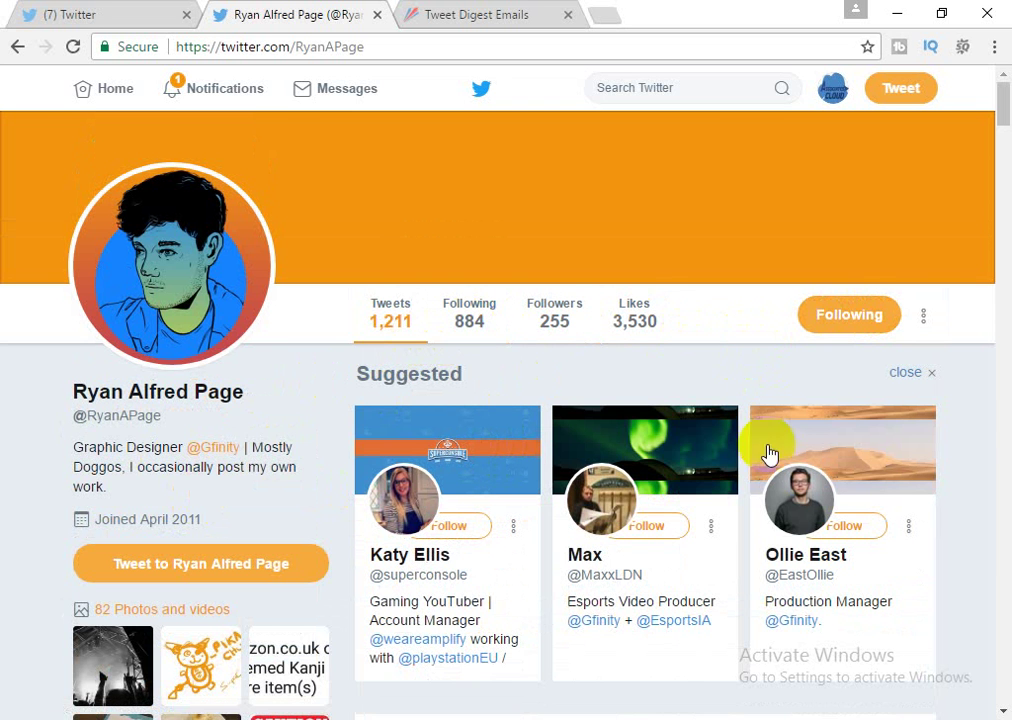
{"action": "left_click", "coordinate": [920, 320]}
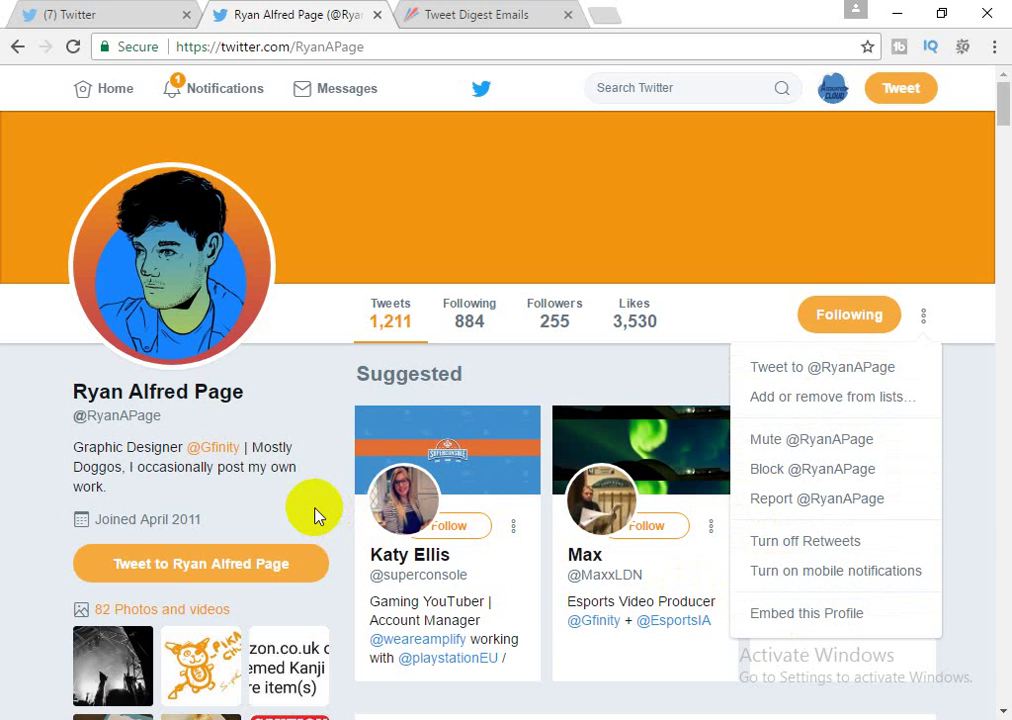
Return to the search results and review the first tweets for further potential clients
{"action": "left_click", "coordinate": [18, 48]}
{"action": "scroll", "coordinate": [362, 373], "scroll_direction": "down", "scroll_amount": 2}
{"action": "scroll", "coordinate": [580, 530], "scroll_direction": "down", "scroll_amount": 2}
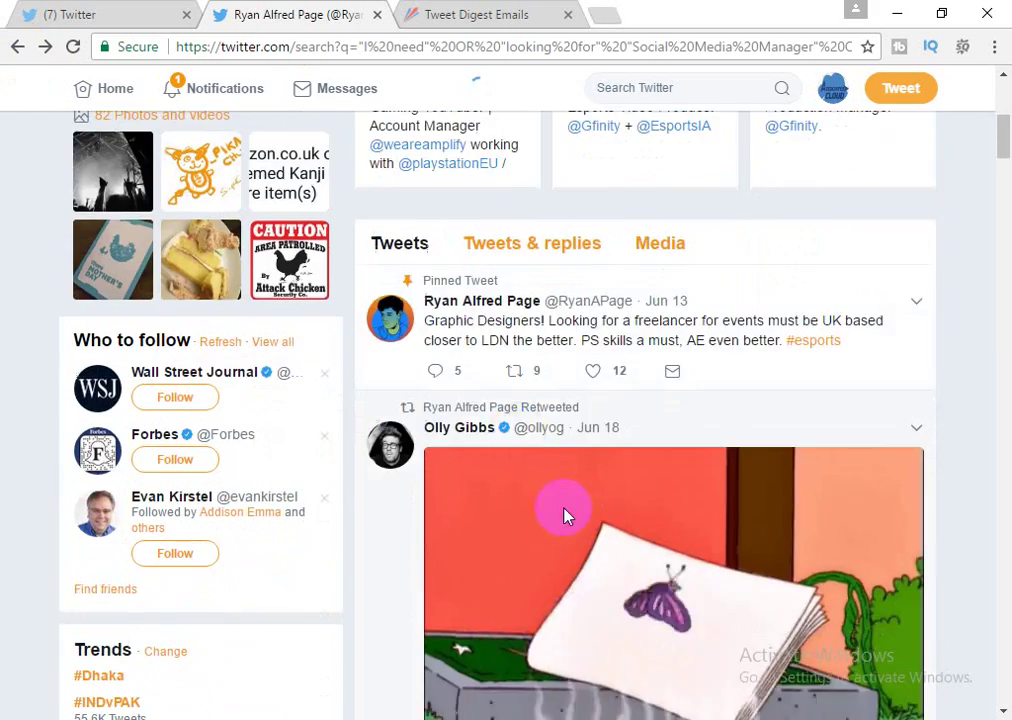
{"action": "scroll", "coordinate": [490, 430], "scroll_direction": "down", "scroll_amount": 3}
{"action": "scroll", "coordinate": [497, 435], "scroll_direction": "up", "scroll_amount": 4}
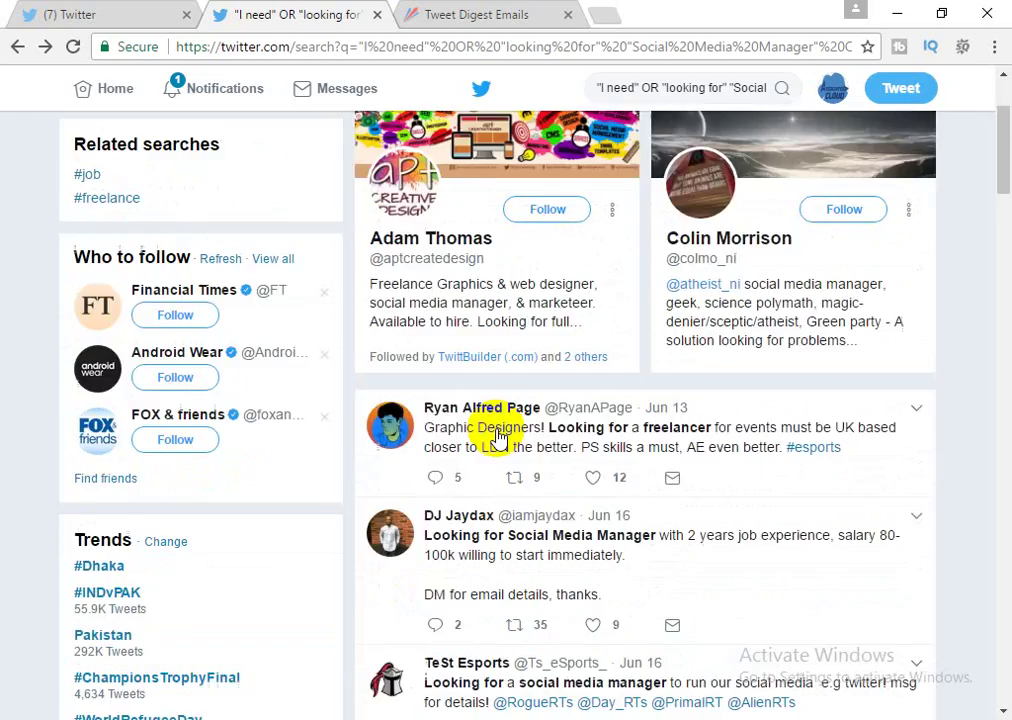
{"action": "scroll", "coordinate": [497, 430], "scroll_direction": "up", "scroll_amount": 2}
{"action": "scroll", "coordinate": [485, 460], "scroll_direction": "down", "scroll_amount": 3}
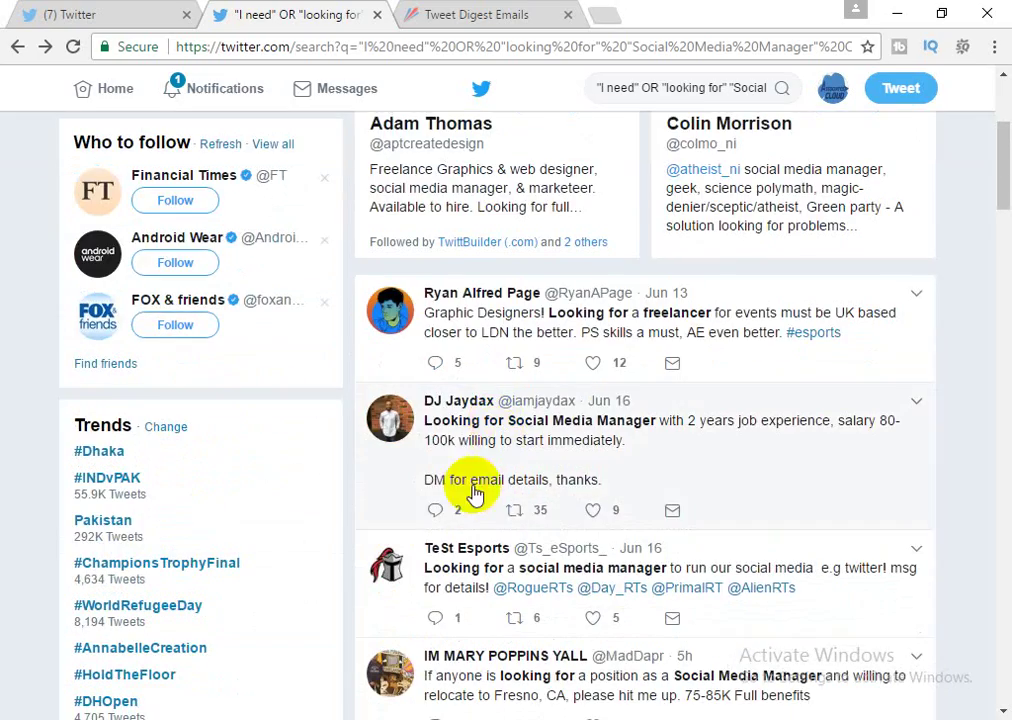
Open the profile of the author seeking a social media manager with 2 years' experience, and visit the website linked in the bio
{"action": "left_click", "coordinate": [460, 402]}
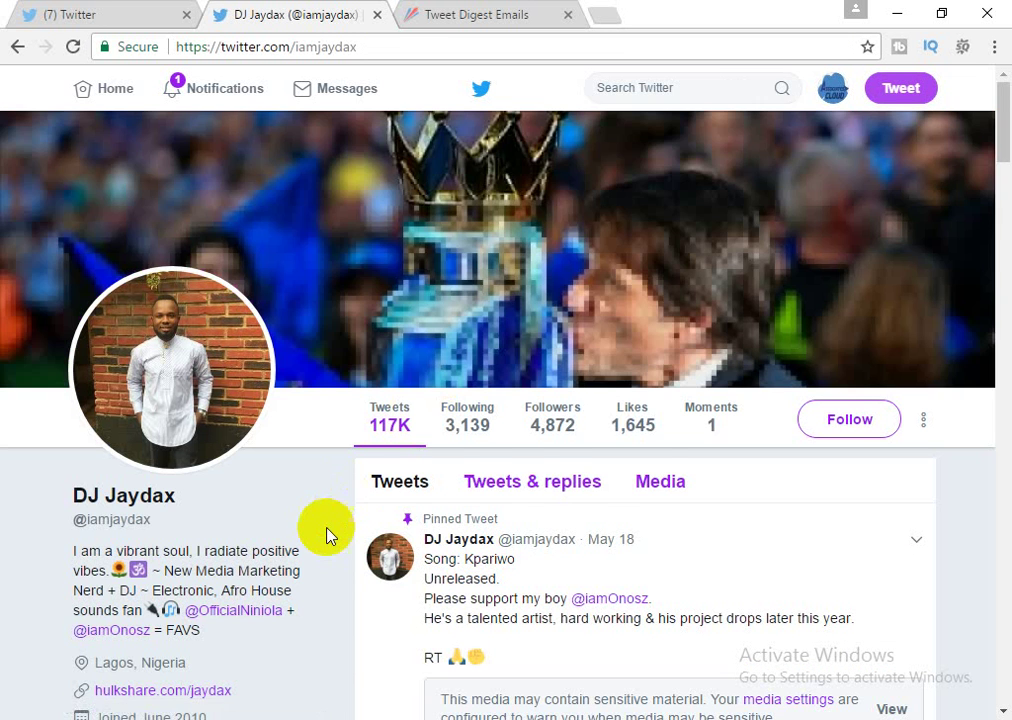
{"action": "scroll", "coordinate": [323, 535], "scroll_direction": "down", "scroll_amount": 2}
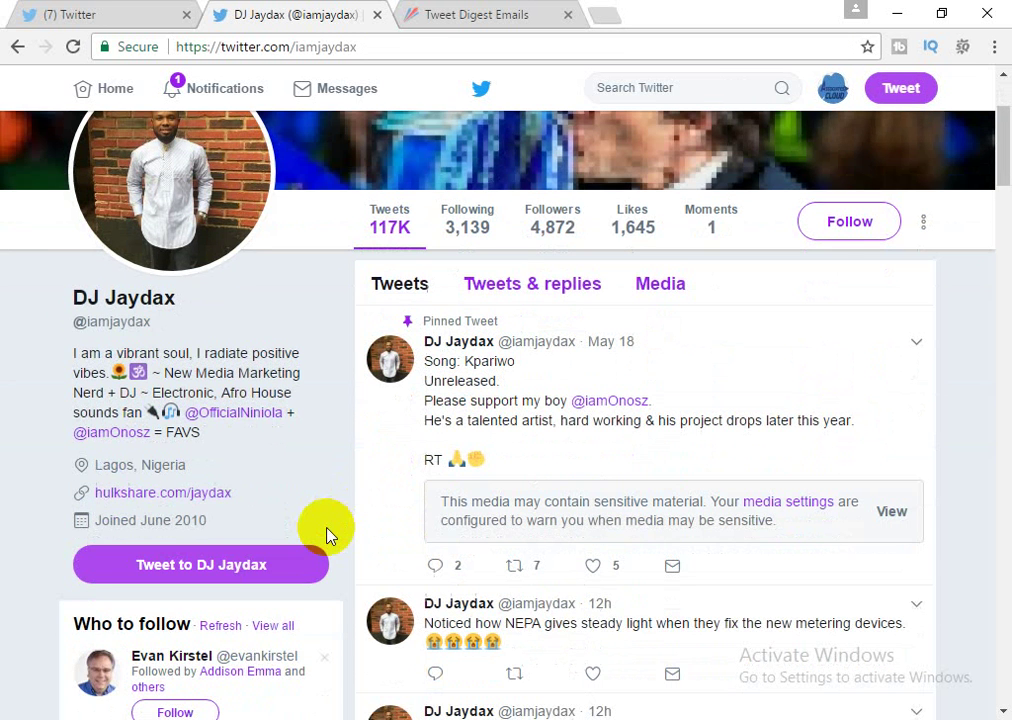
{"action": "left_click", "coordinate": [150, 497]}
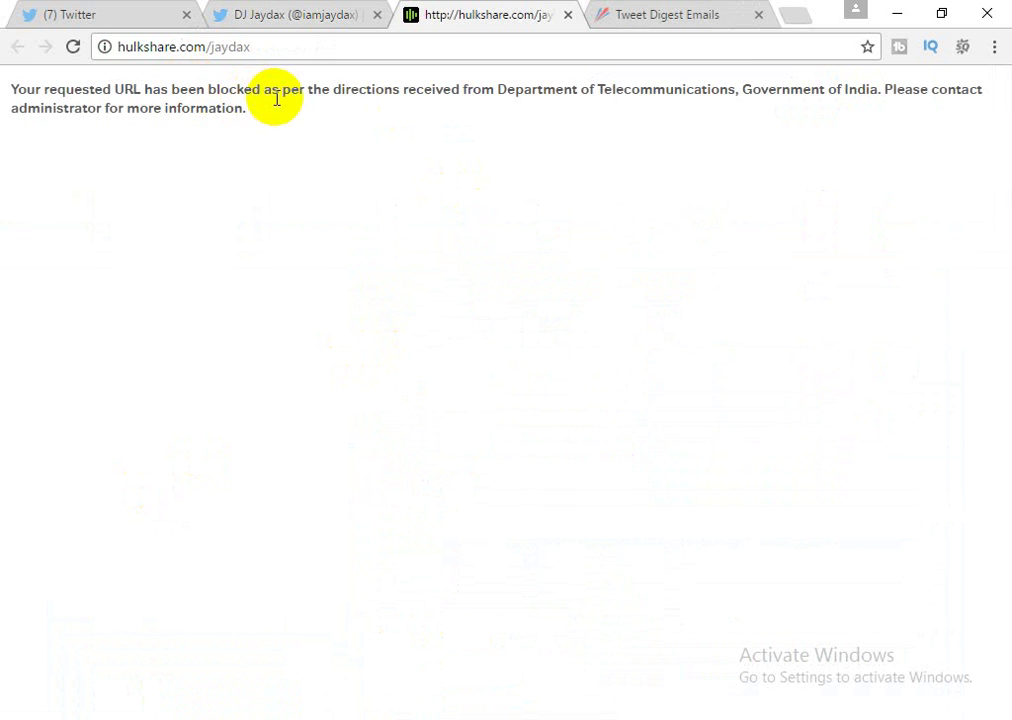
Read through the notice displayed on the linked website's page
{"action": "left_click", "coordinate": [315, 98]}
{"action": "left_click_drag", "start_coordinate": [315, 98], "coordinate": [544, 95]}
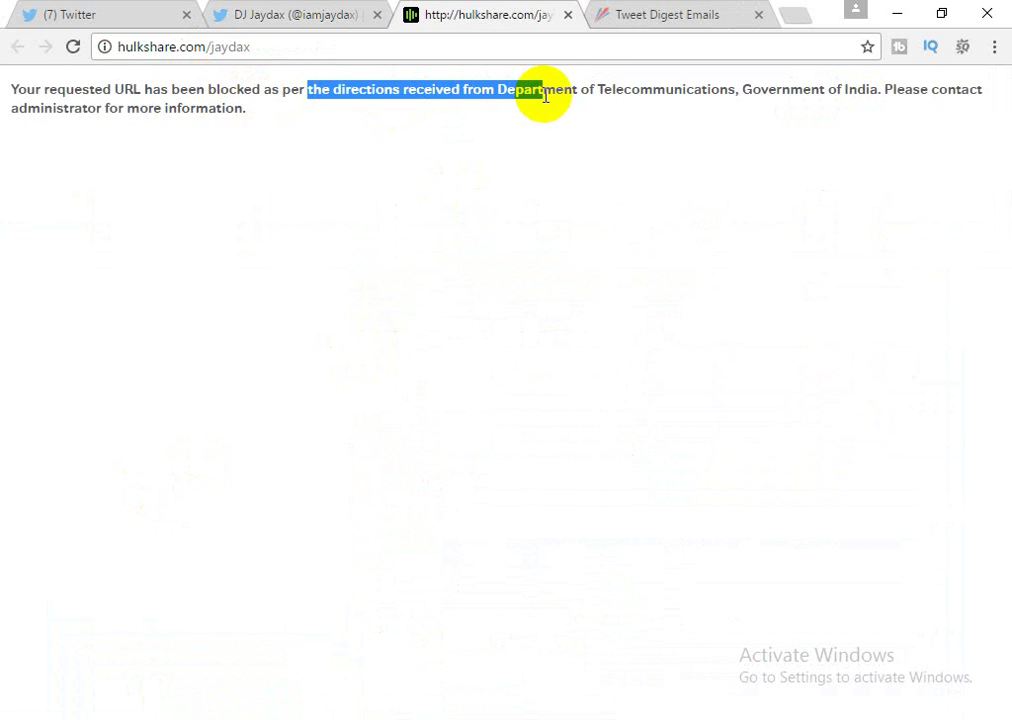
{"action": "left_click", "coordinate": [590, 97]}
{"action": "left_click_drag", "start_coordinate": [619, 93], "coordinate": [815, 97]}
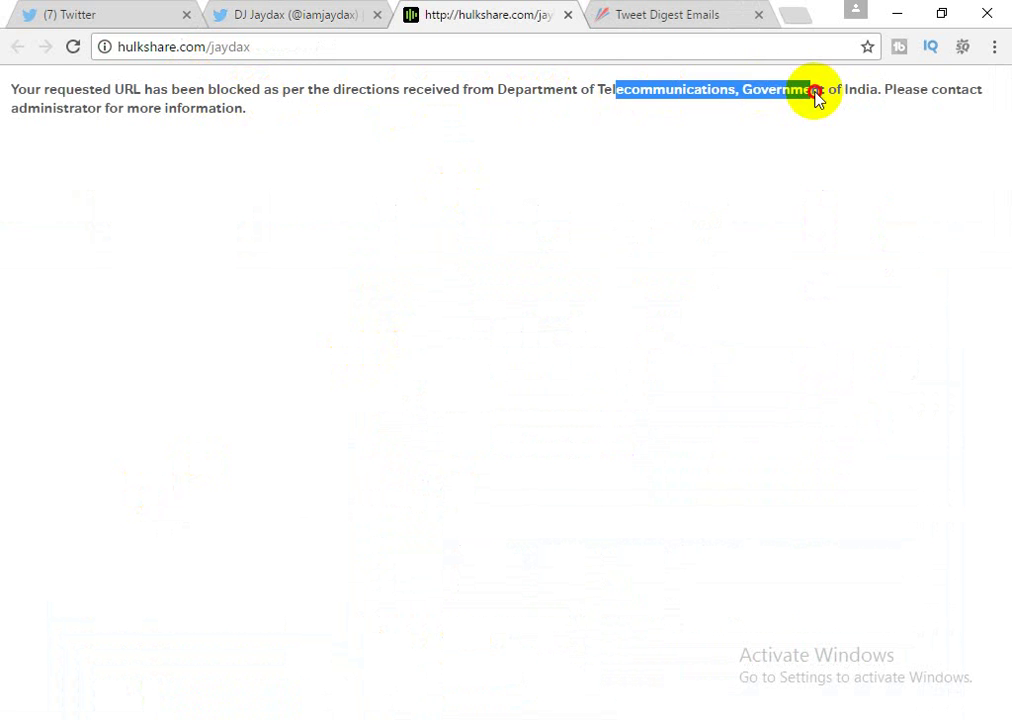
{"action": "triple_click", "coordinate": [815, 97]}
{"action": "left_click", "coordinate": [418, 129]}
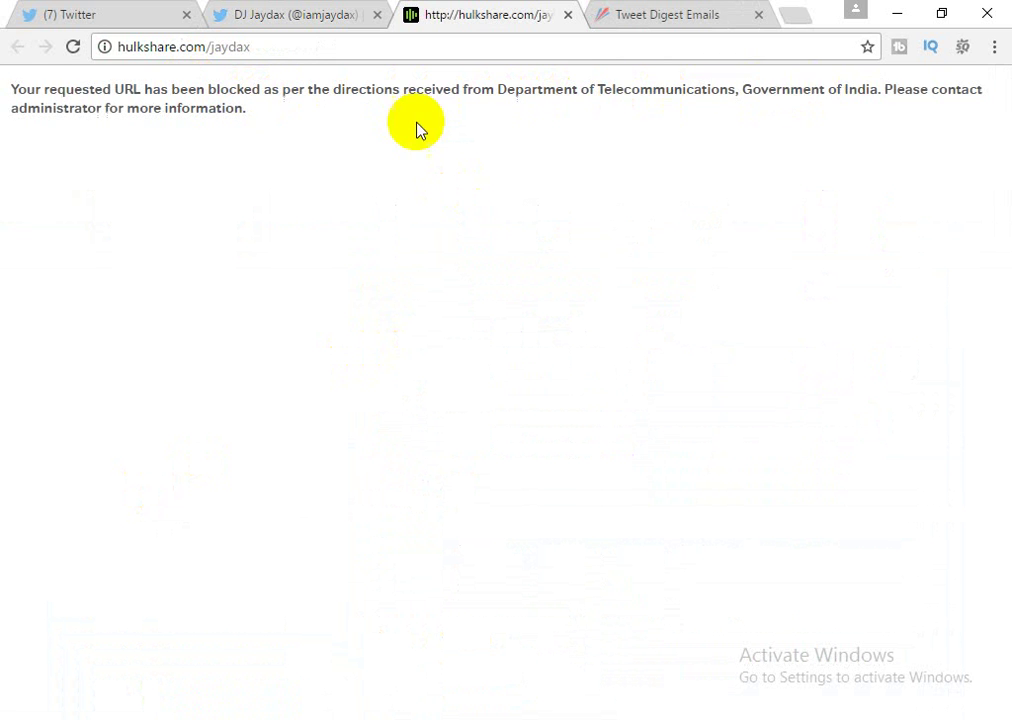
{"action": "triple_click", "coordinate": [66, 112]}
{"action": "left_click", "coordinate": [163, 131]}
Try to load the site's root address, hulkshare.com, and close that page
{"action": "double_click", "coordinate": [229, 50]}
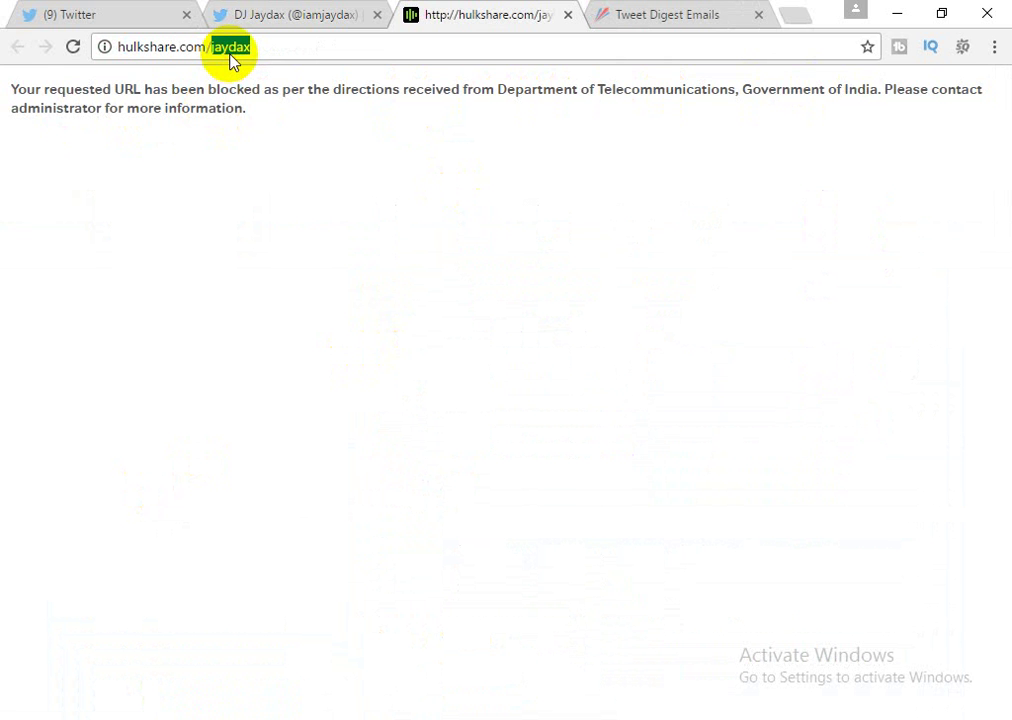
{"action": "key", "text": "BackSpace"}
{"action": "key", "text": "Return"}
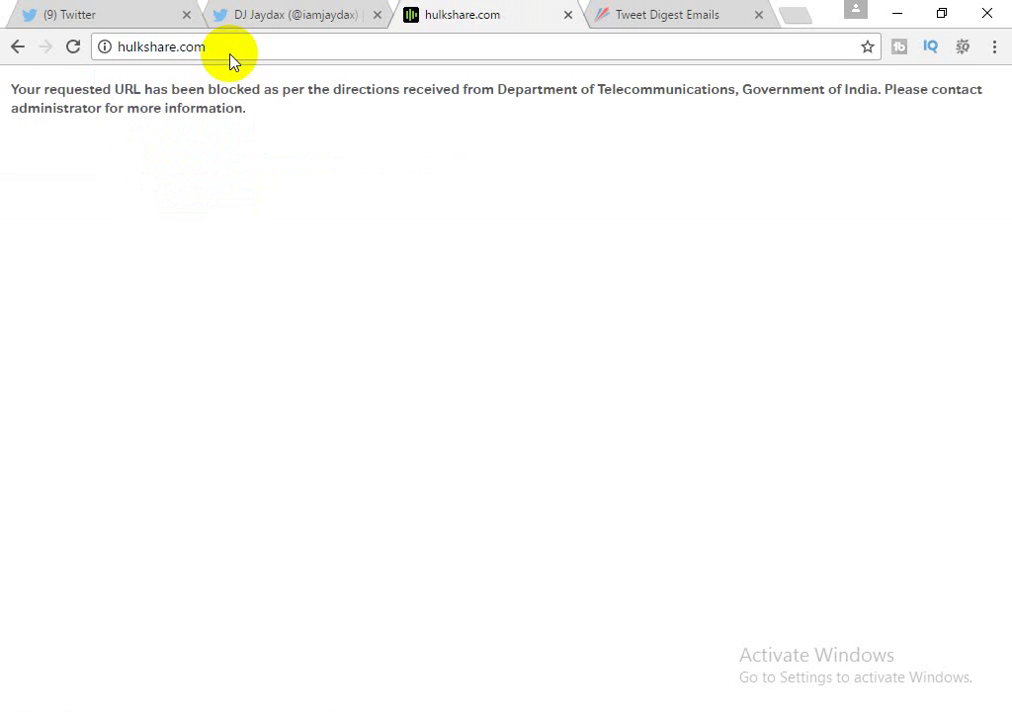
{"action": "left_click", "coordinate": [568, 14]}
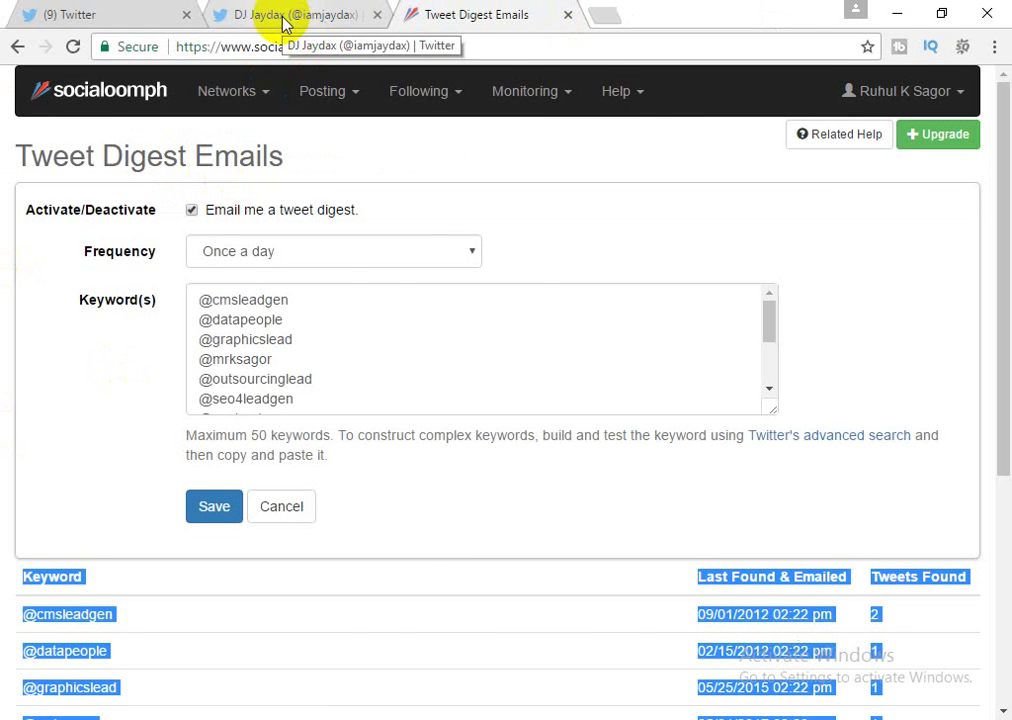
Follow the tweet author from the Twitter profile and skim the profile's recent tweets and suggested accounts
{"action": "left_click", "coordinate": [287, 16]}
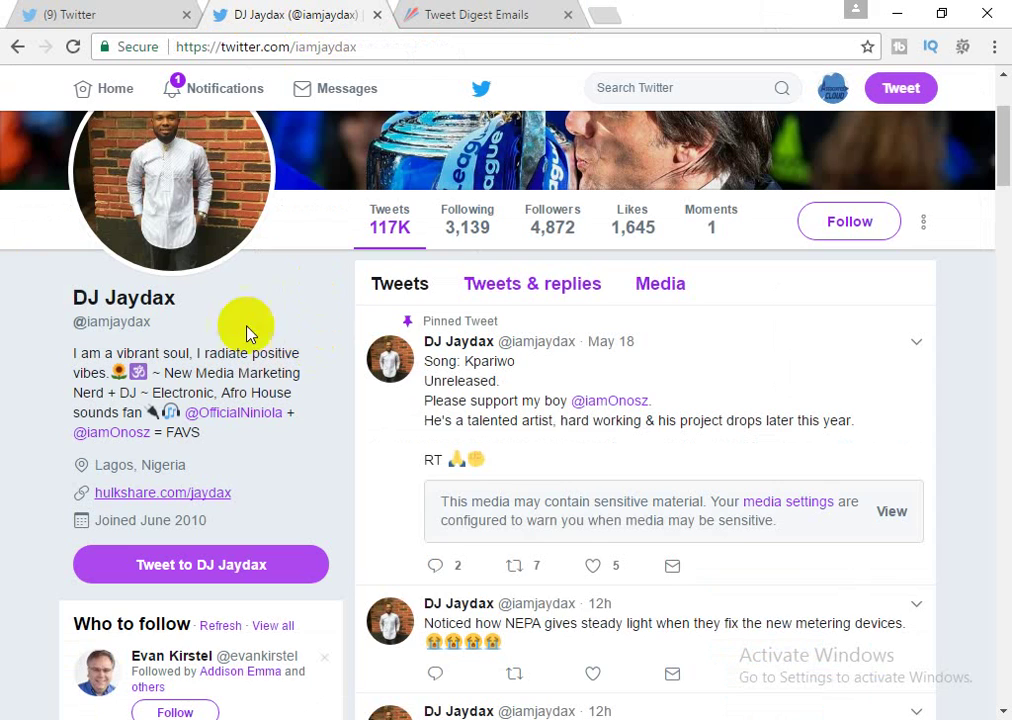
{"action": "left_click", "coordinate": [840, 222]}
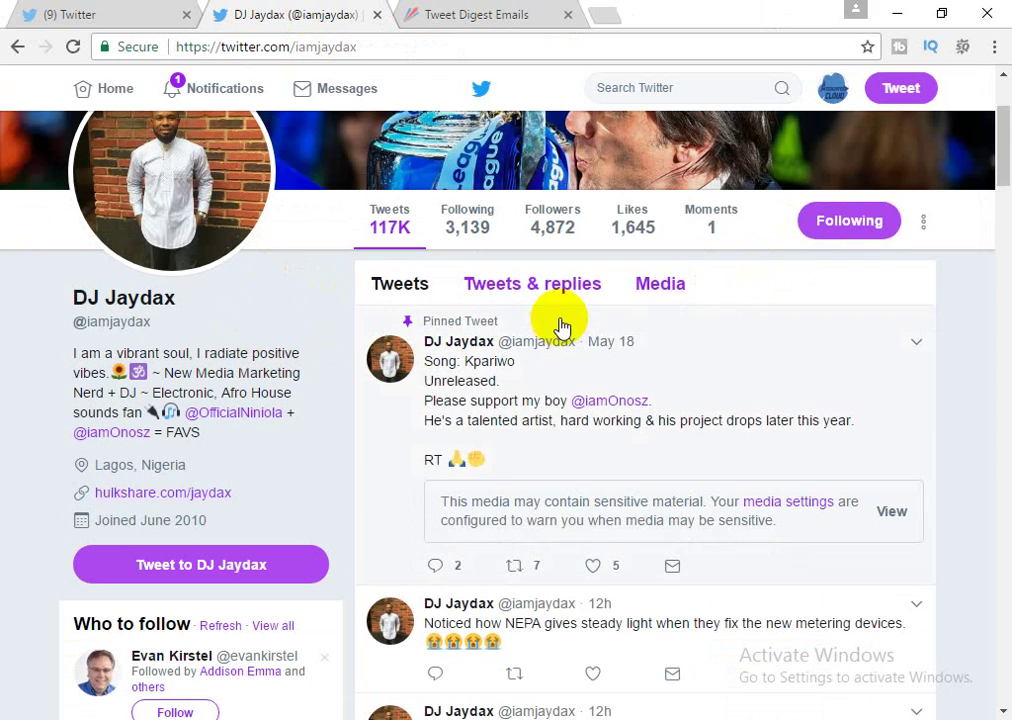
{"action": "scroll", "coordinate": [562, 323], "scroll_direction": "down", "scroll_amount": 5}
{"action": "scroll", "coordinate": [562, 323], "scroll_direction": "down", "scroll_amount": 4}
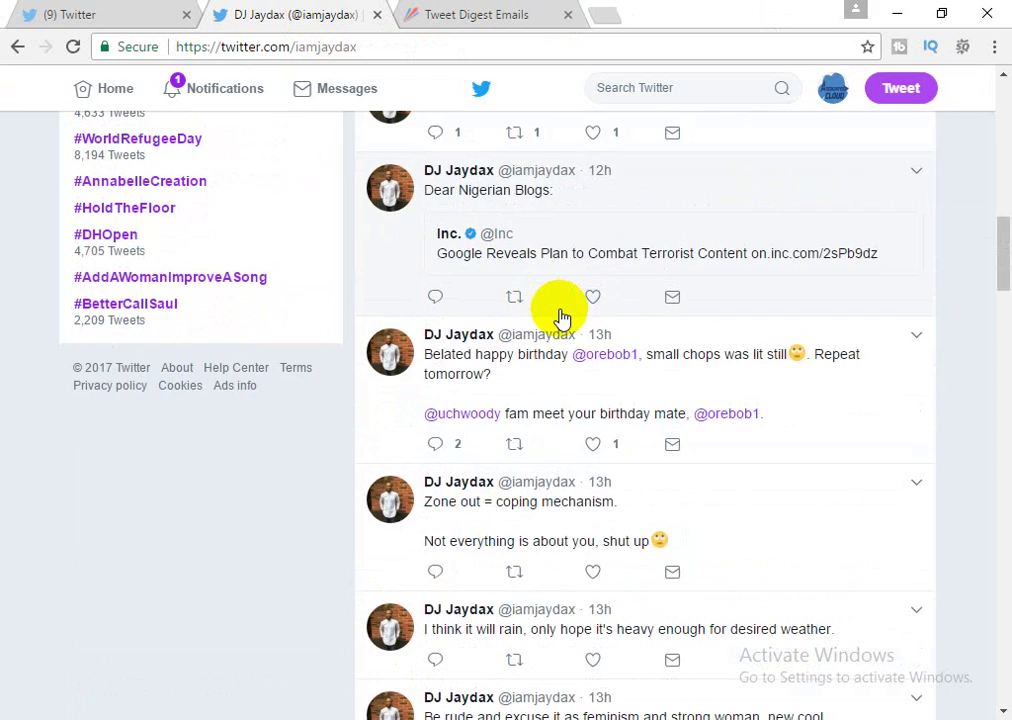
{"action": "scroll", "coordinate": [560, 316], "scroll_direction": "up", "scroll_amount": 7}
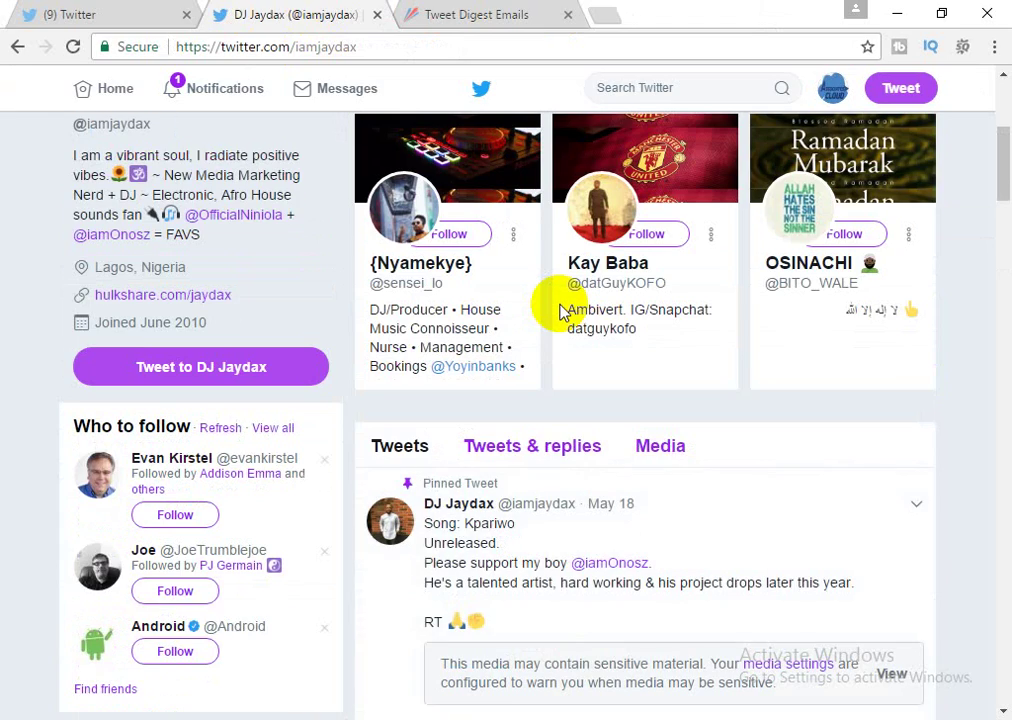
{"action": "scroll", "coordinate": [549, 300], "scroll_direction": "up", "scroll_amount": 4}
{"action": "scroll", "coordinate": [380, 385], "scroll_direction": "down", "scroll_amount": 5}
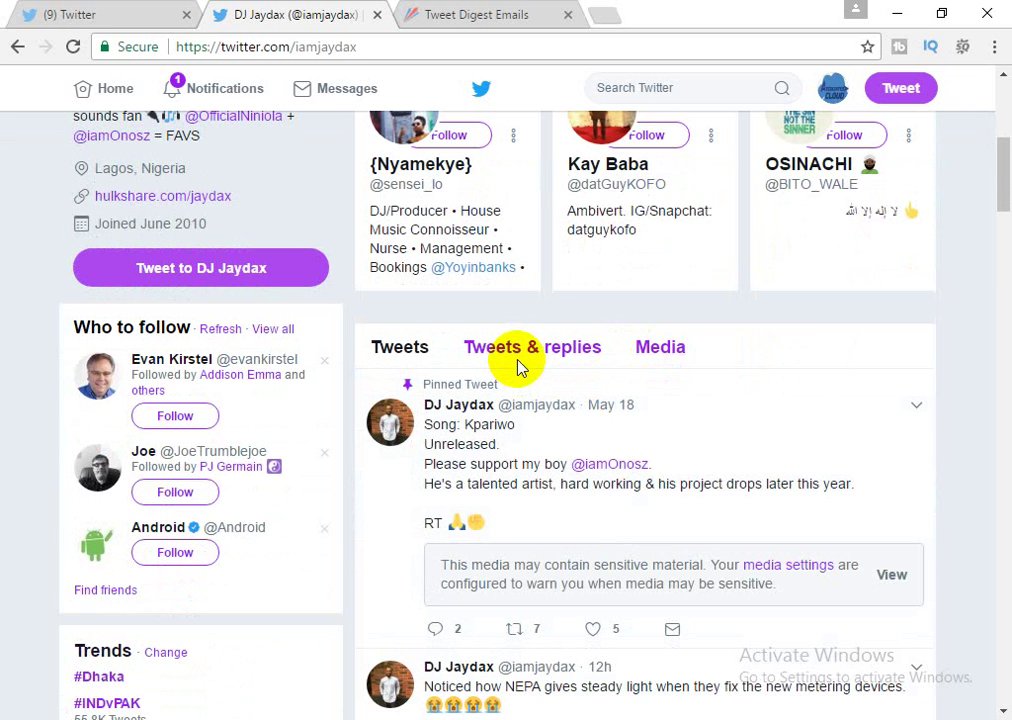
{"action": "scroll", "coordinate": [518, 368], "scroll_direction": "up", "scroll_amount": 5}
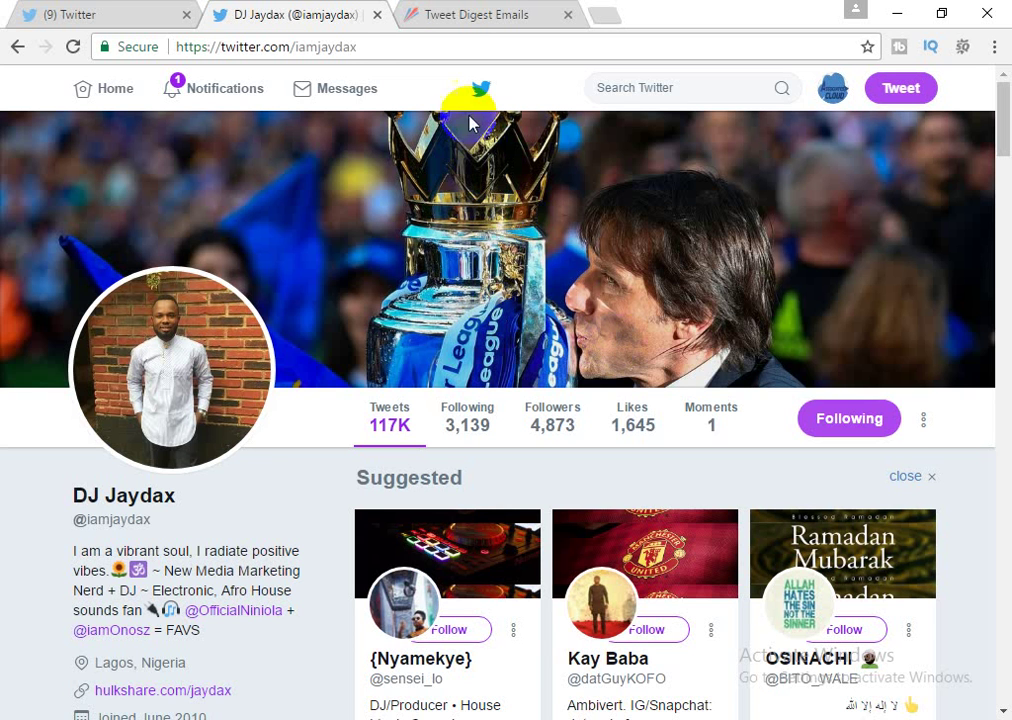
Switch to SocialOomph and review the keyword list of the tweet digest emails and the page address
{"action": "left_click", "coordinate": [463, 16]}
{"action": "scroll", "coordinate": [447, 361], "scroll_direction": "down", "scroll_amount": 3}
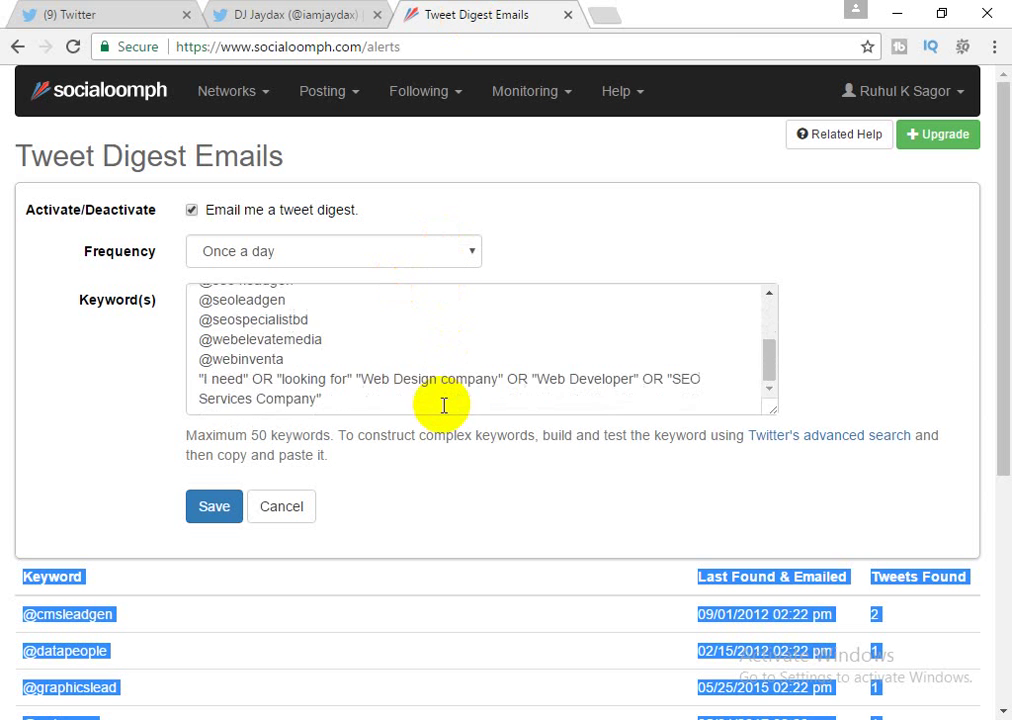
{"action": "scroll", "coordinate": [443, 407], "scroll_direction": "up", "scroll_amount": 3}
{"action": "left_click", "coordinate": [380, 169]}
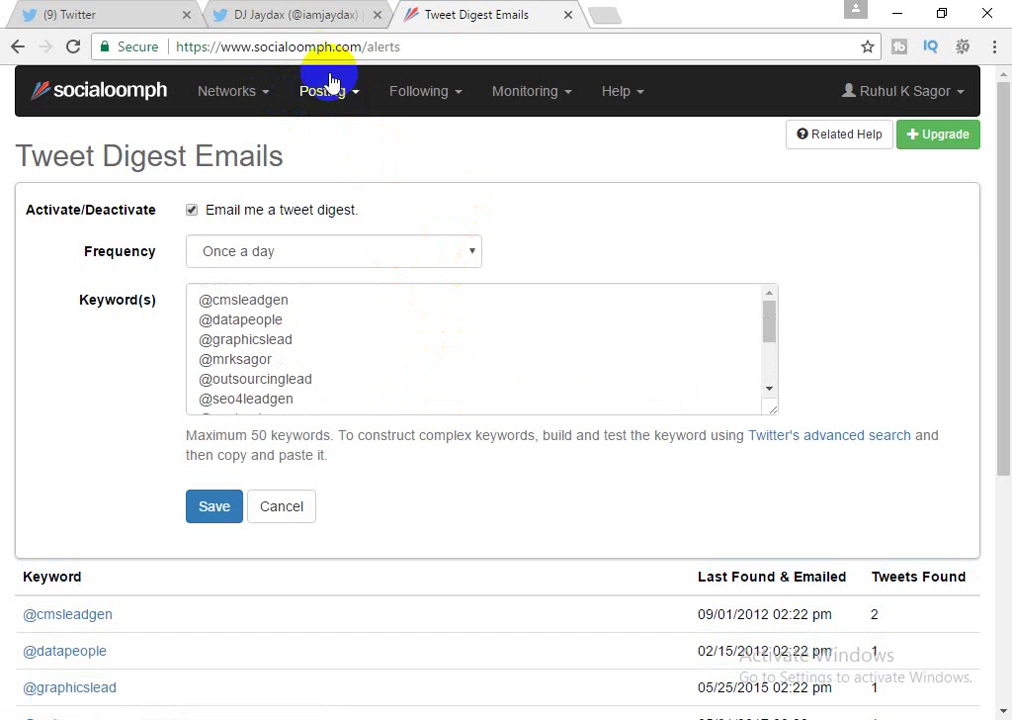
{"action": "left_click", "coordinate": [316, 50]}
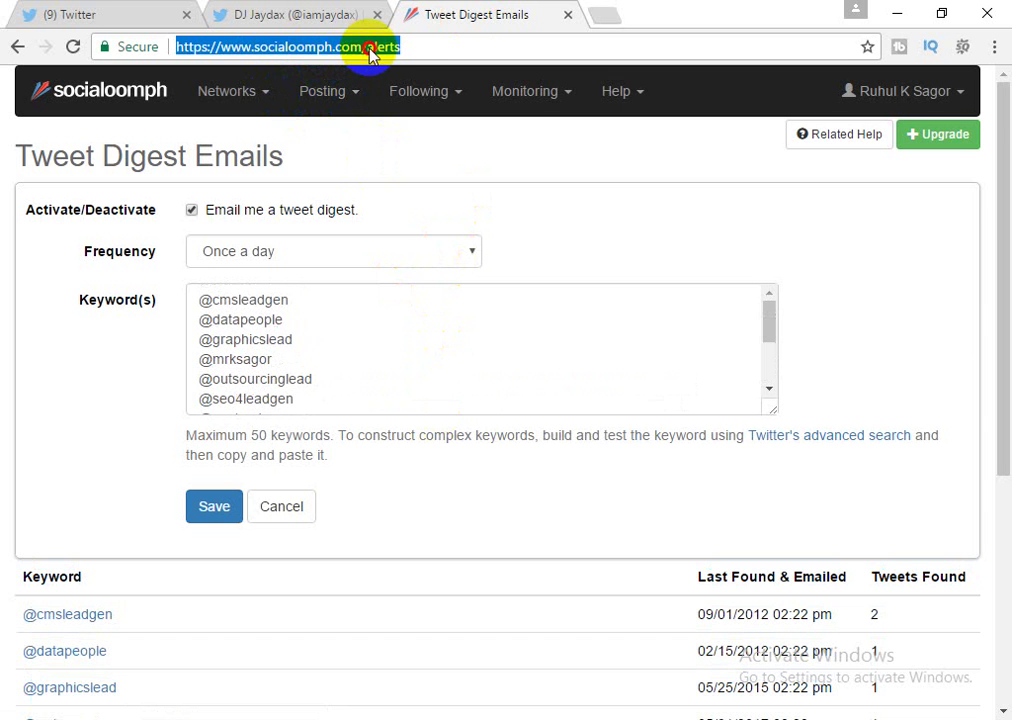
{"action": "left_click", "coordinate": [300, 45]}
Examine how another Twitter account is connected, up to the app authorization page, and go back without authorizing
{"action": "left_click", "coordinate": [243, 105]}
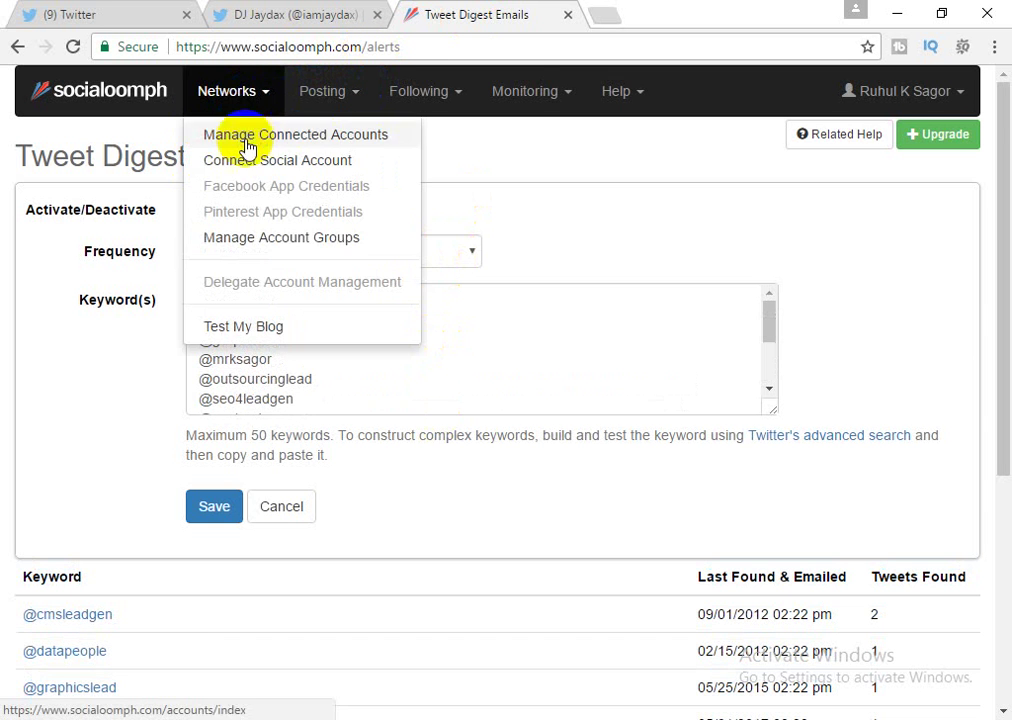
{"action": "left_click", "coordinate": [253, 161]}
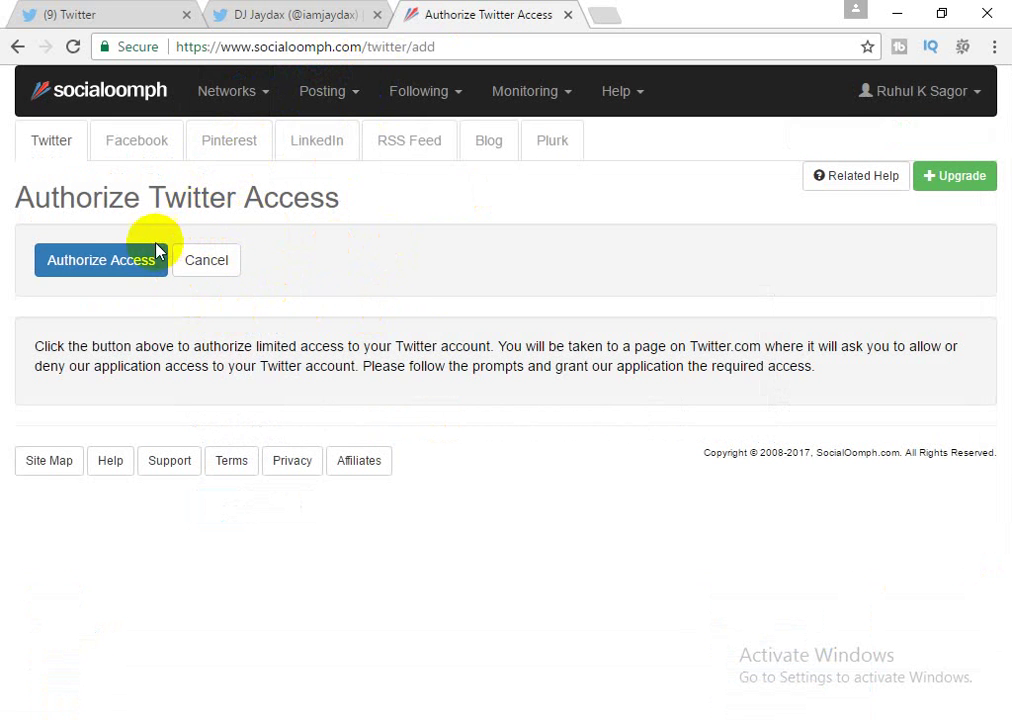
{"action": "left_click", "coordinate": [238, 101]}
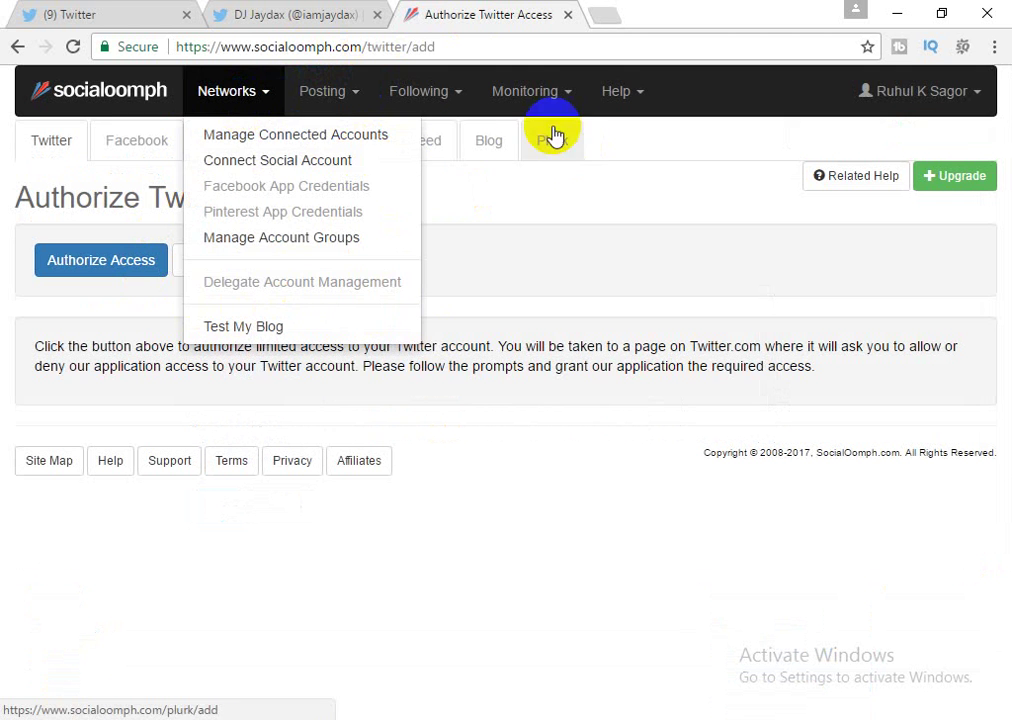
{"action": "left_click", "coordinate": [233, 163]}
{"action": "left_click", "coordinate": [230, 141]}
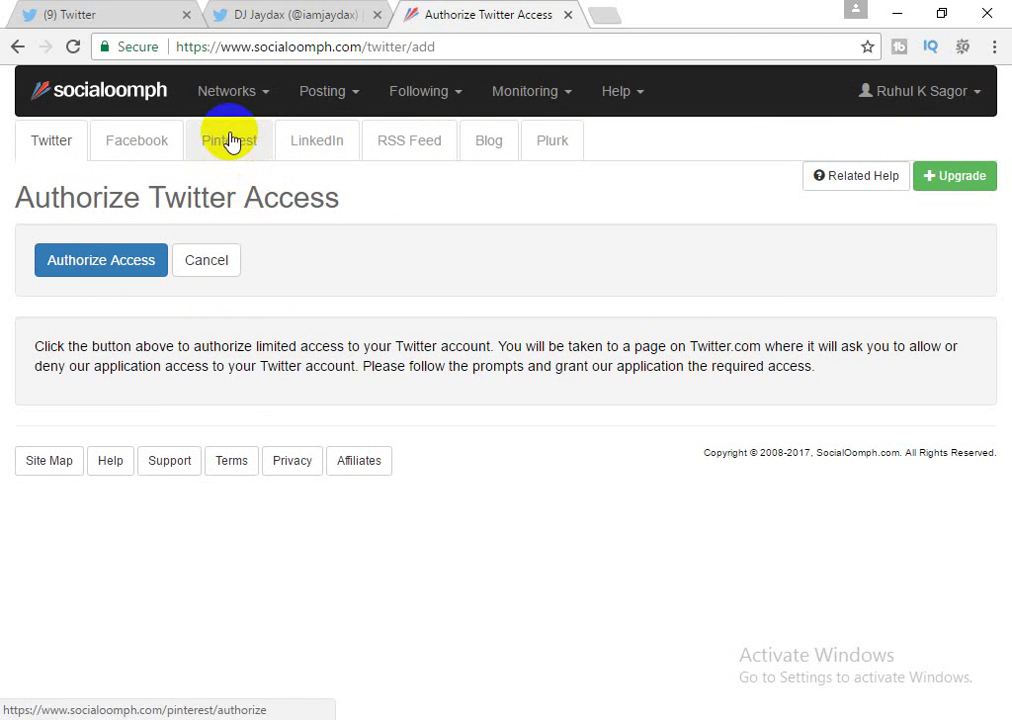
{"action": "left_click", "coordinate": [118, 272]}
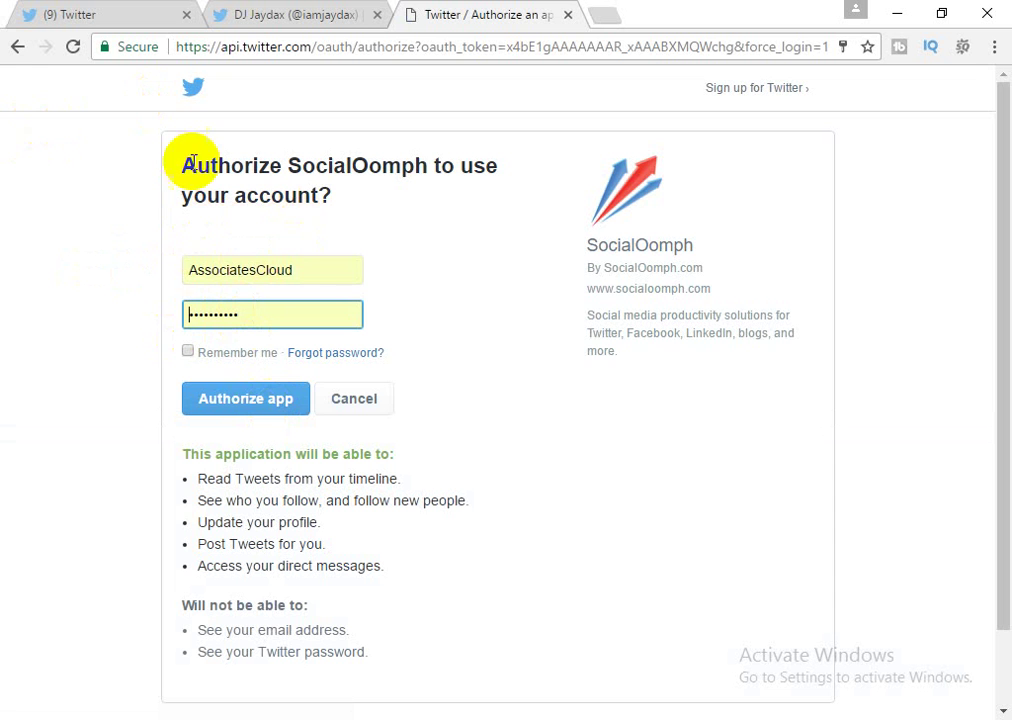
{"action": "left_click", "coordinate": [15, 47]}
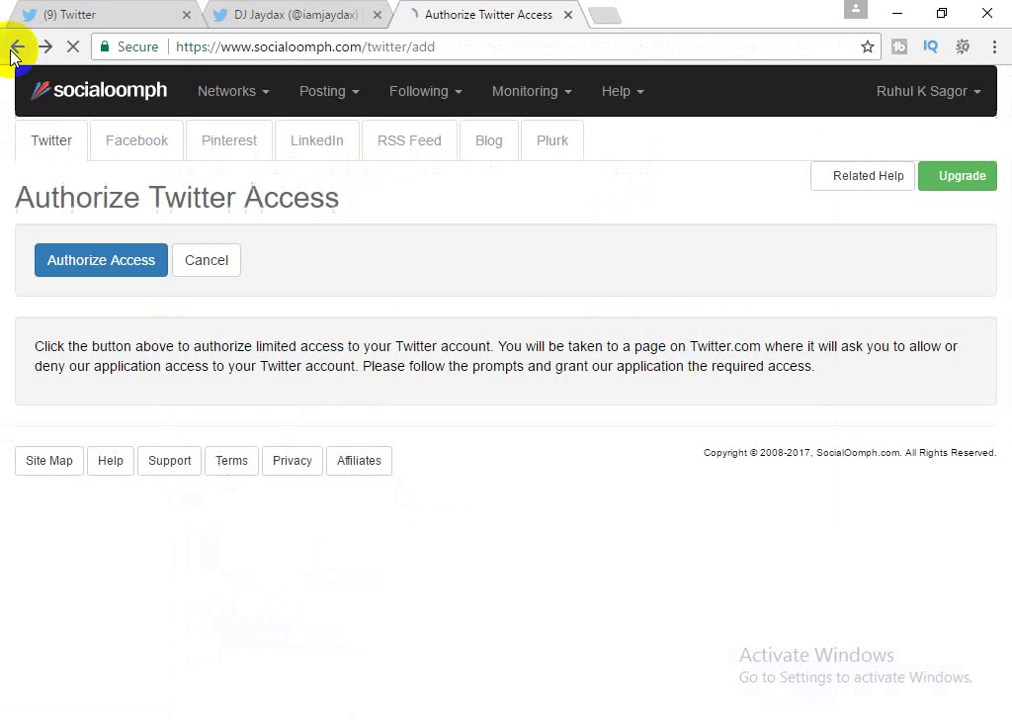
Open the list of connected social accounts for review
{"action": "left_click", "coordinate": [250, 107]}
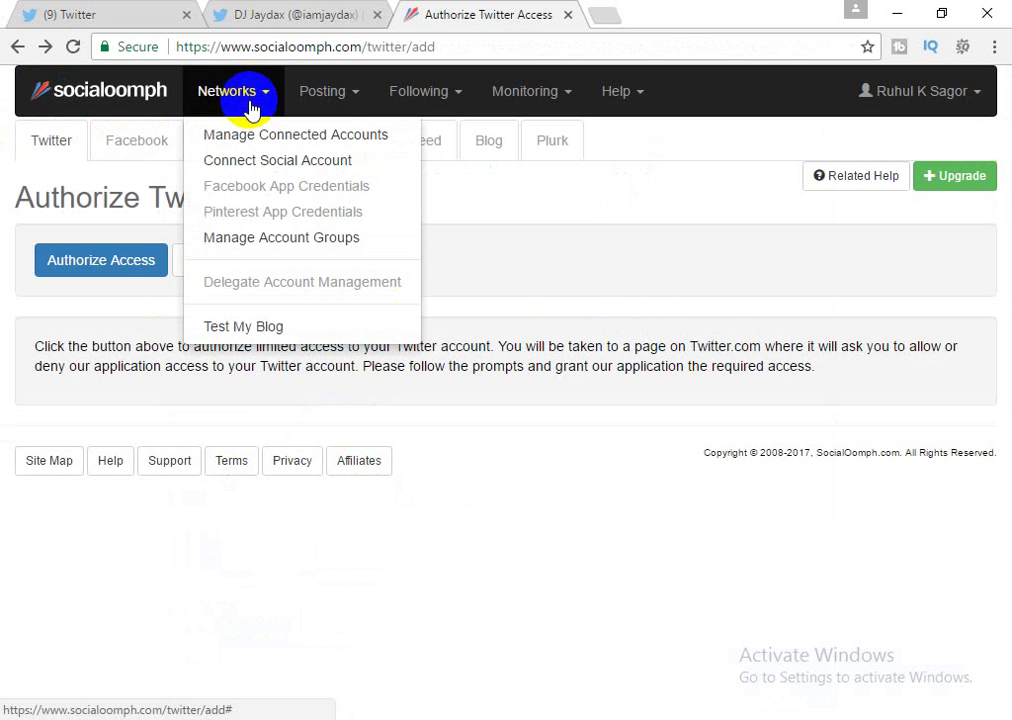
{"action": "left_click", "coordinate": [181, 382]}
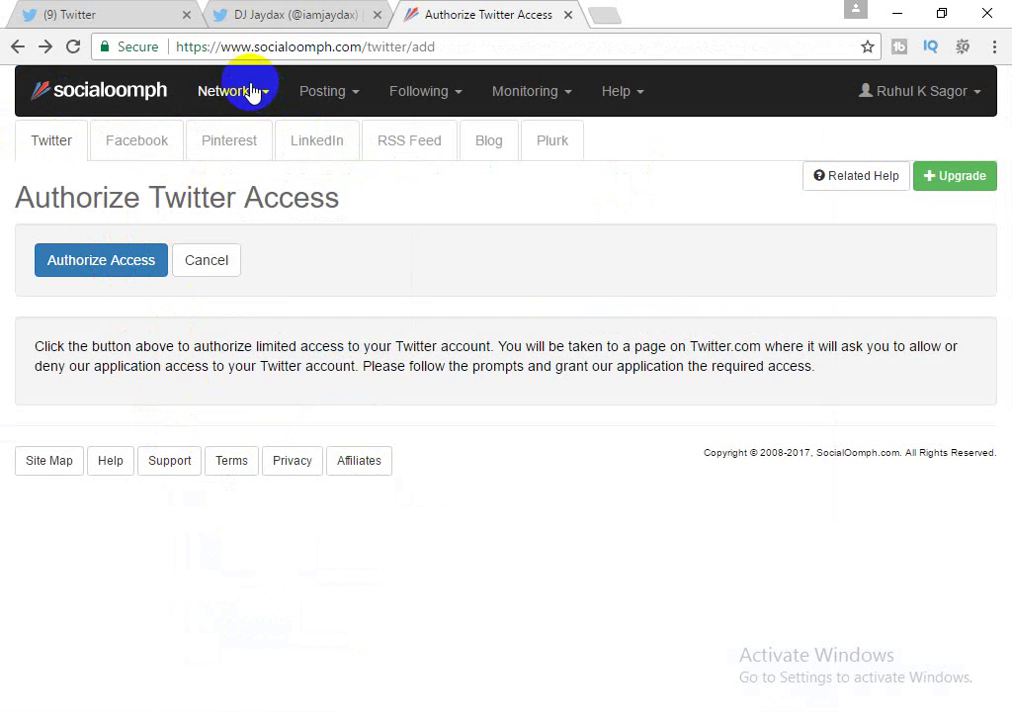
{"action": "left_click", "coordinate": [250, 93]}
{"action": "left_click", "coordinate": [248, 136]}
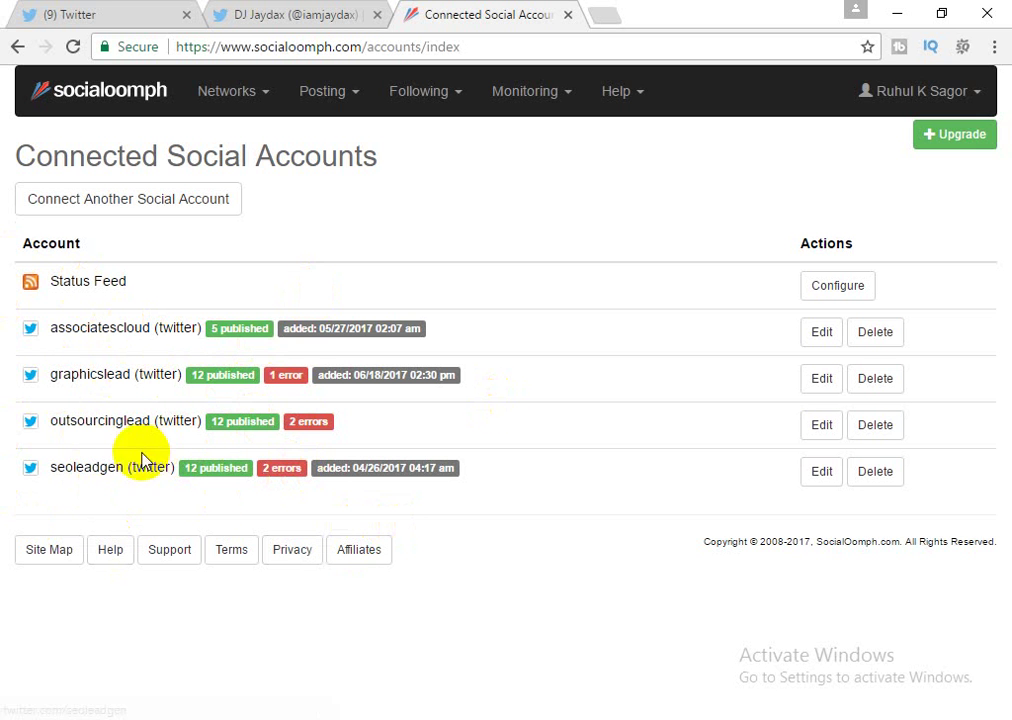
Start a new text update with both the reusable draft and immediate publishing options turned off
{"action": "left_click", "coordinate": [324, 110]}
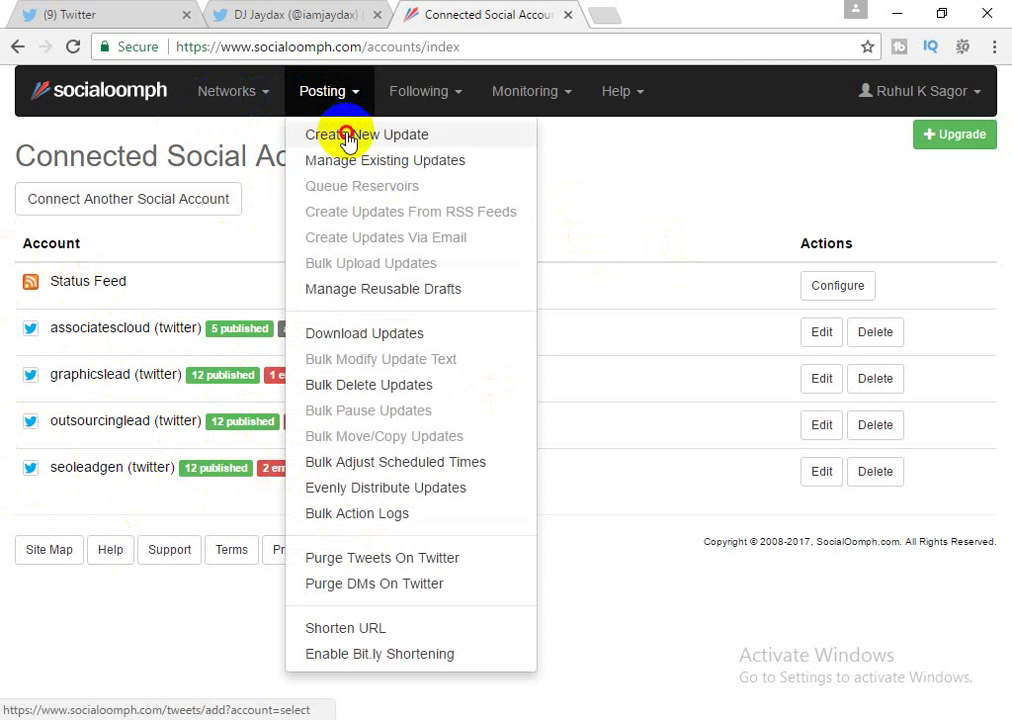
{"action": "left_click", "coordinate": [347, 137]}
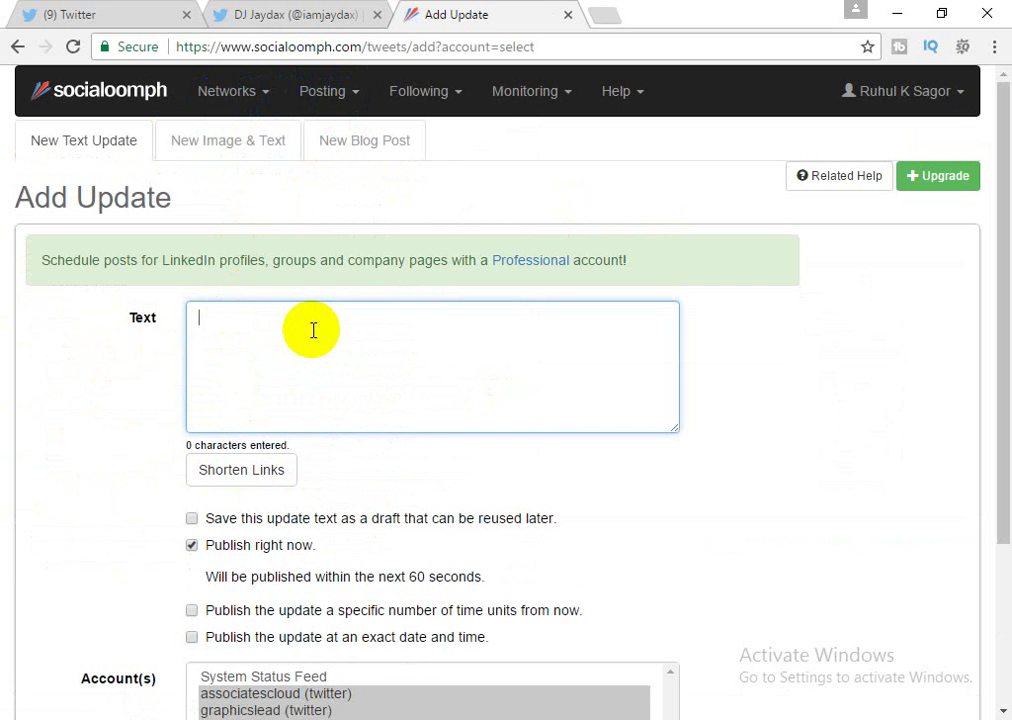
{"action": "scroll", "coordinate": [280, 409], "scroll_direction": "down", "scroll_amount": 2}
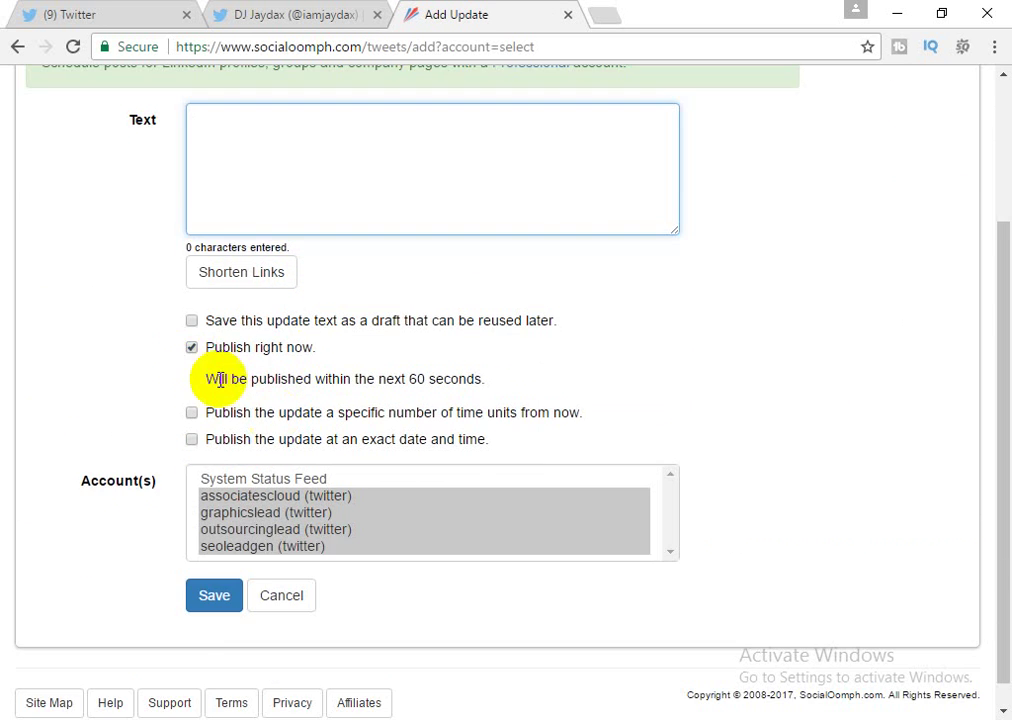
{"action": "left_click", "coordinate": [193, 321]}
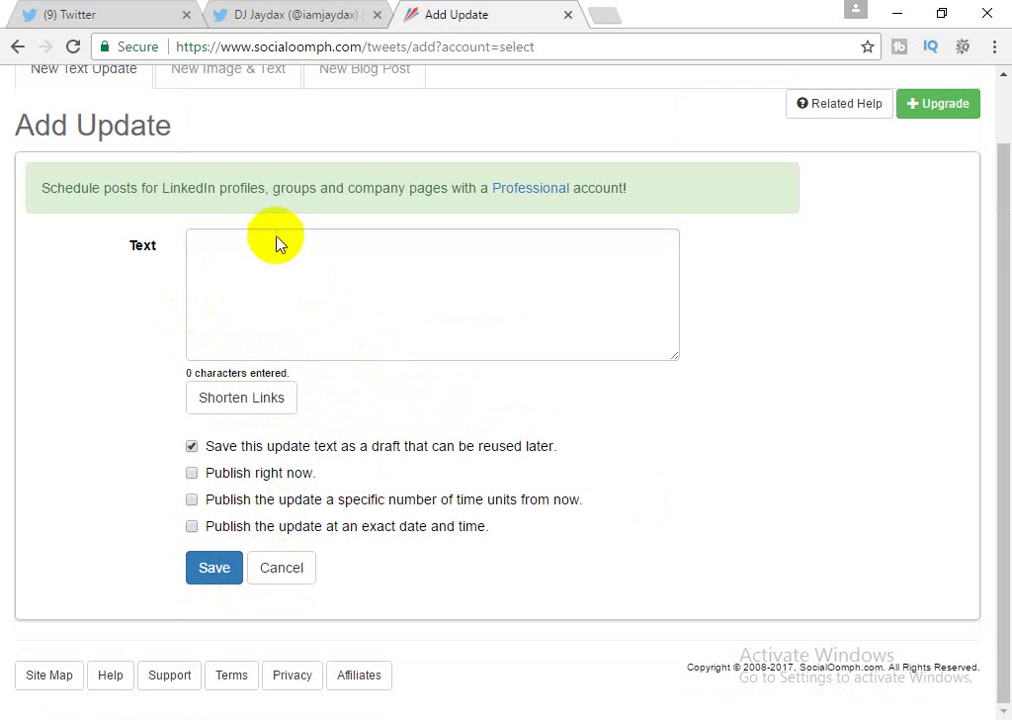
{"action": "left_click", "coordinate": [193, 447]}
{"action": "scroll", "coordinate": [208, 429], "scroll_direction": "up", "scroll_amount": 1}
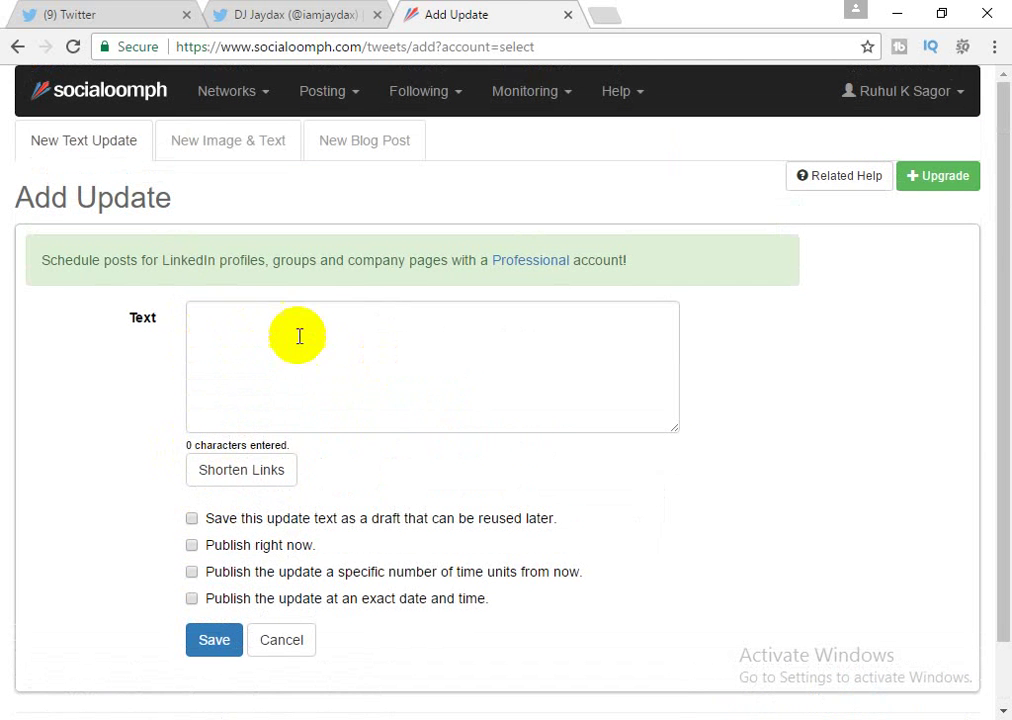
Enter "We are Unique :) Lets Enjoy!!" as the text of the new update
{"action": "left_click", "coordinate": [258, 358]}
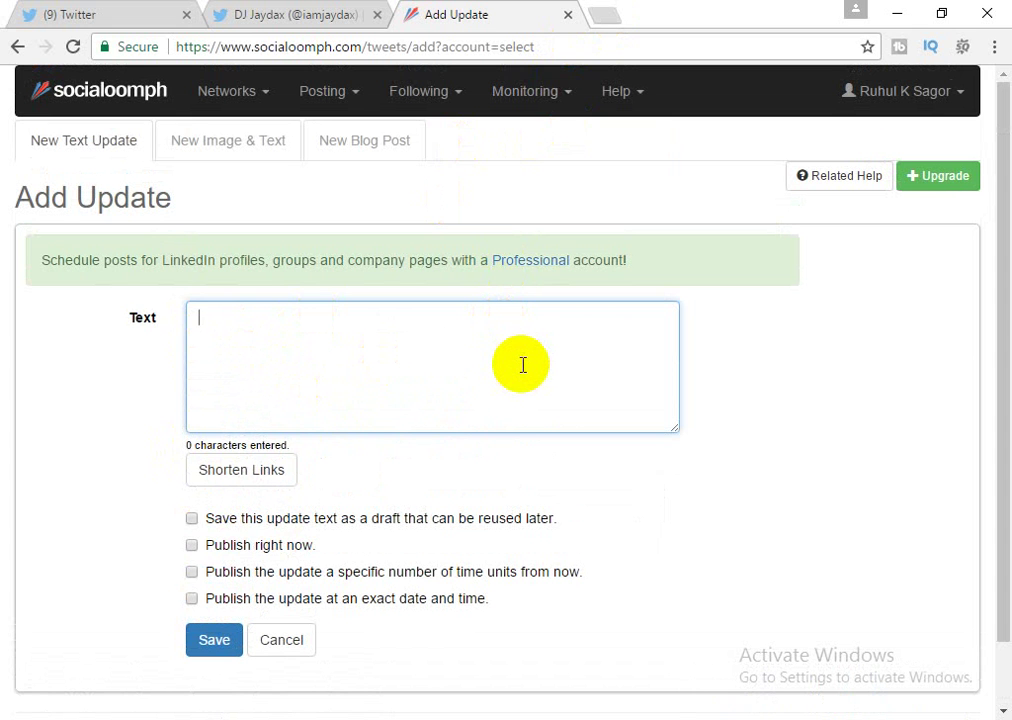
{"action": "type", "text": "We are Unique"}
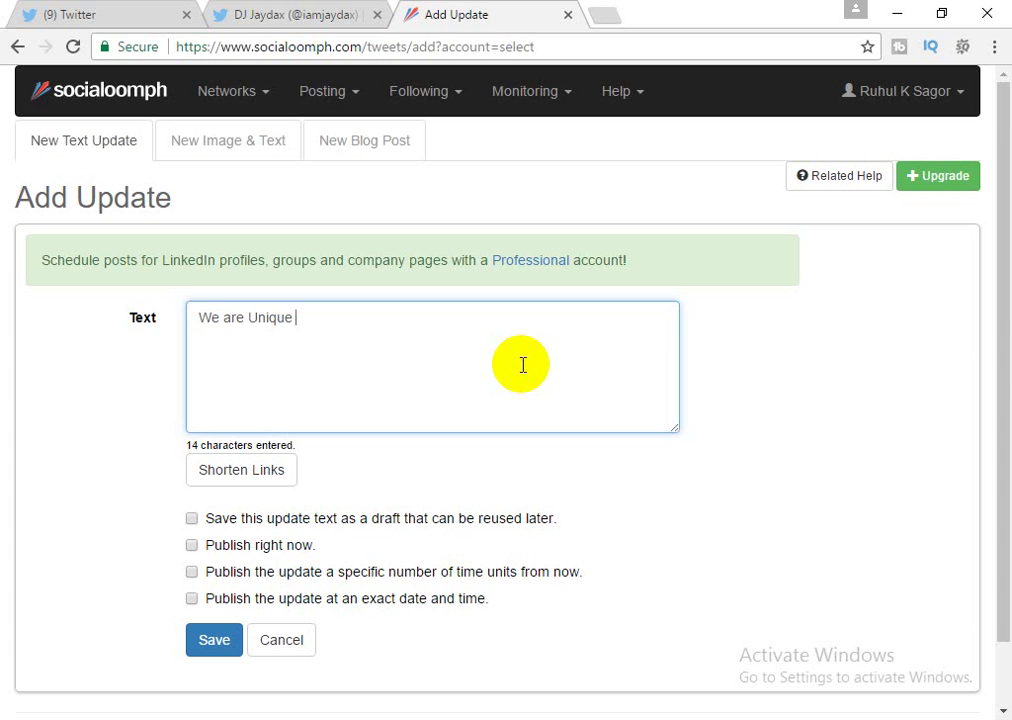
{"action": "type", "text": ":) Lets"}
{"action": "type", "text": "Enjoy!!"}
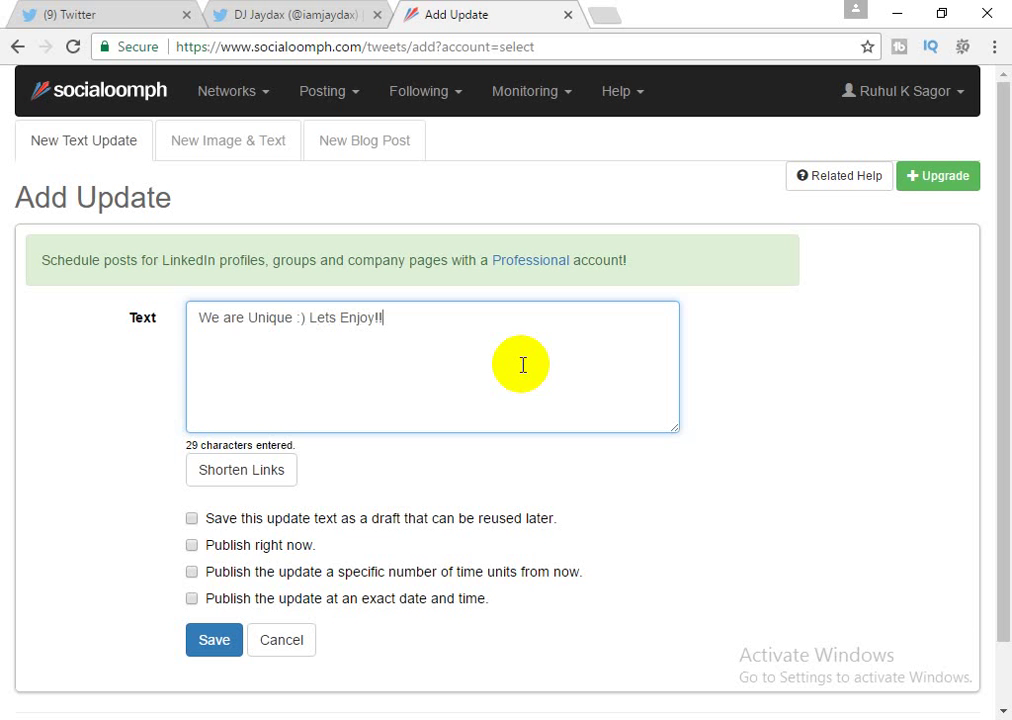
Try the option that saves the update text as a reusable draft and turn it back off
{"action": "triple_click", "coordinate": [262, 370]}
{"action": "scroll", "coordinate": [262, 370], "scroll_direction": "down", "scroll_amount": 1}
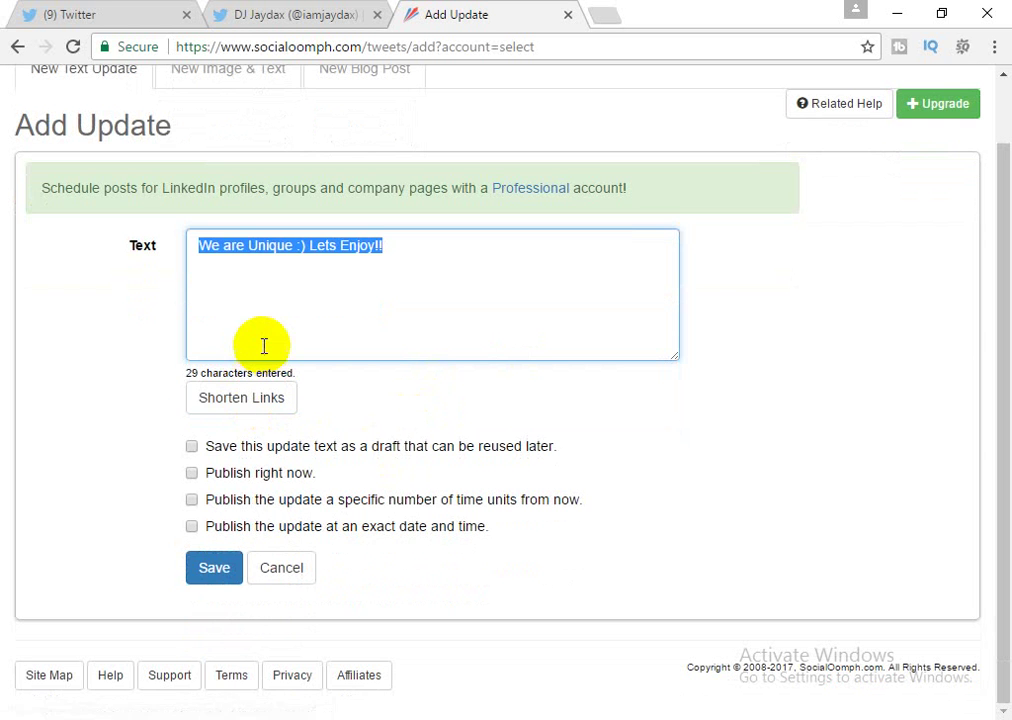
{"action": "left_click", "coordinate": [262, 343]}
{"action": "left_click", "coordinate": [191, 447]}
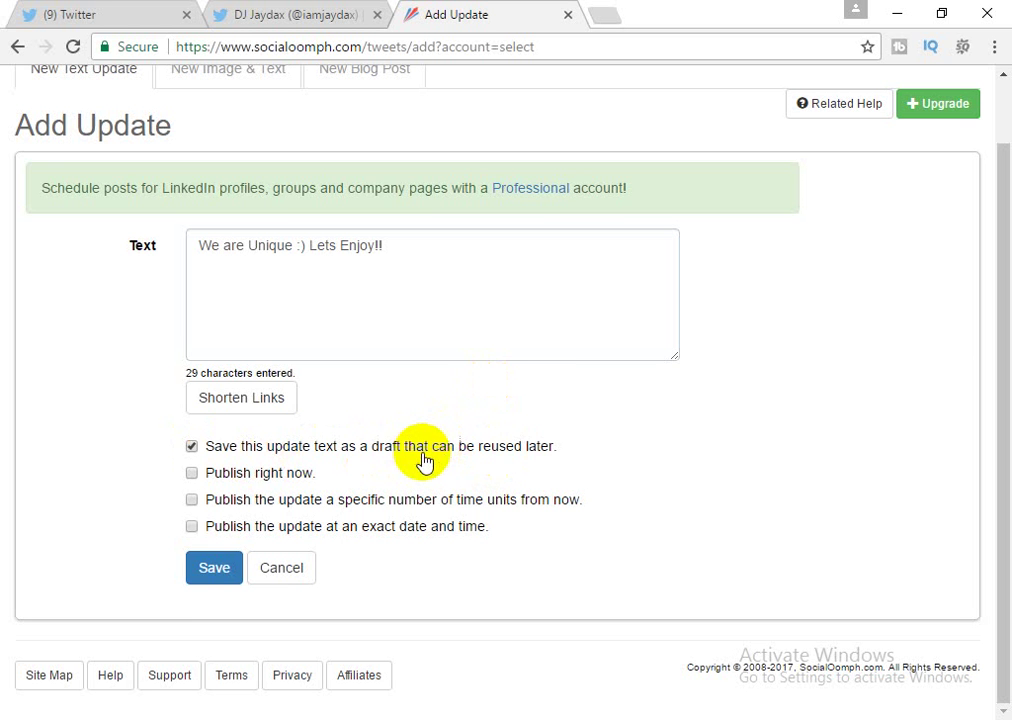
{"action": "left_click", "coordinate": [192, 447]}
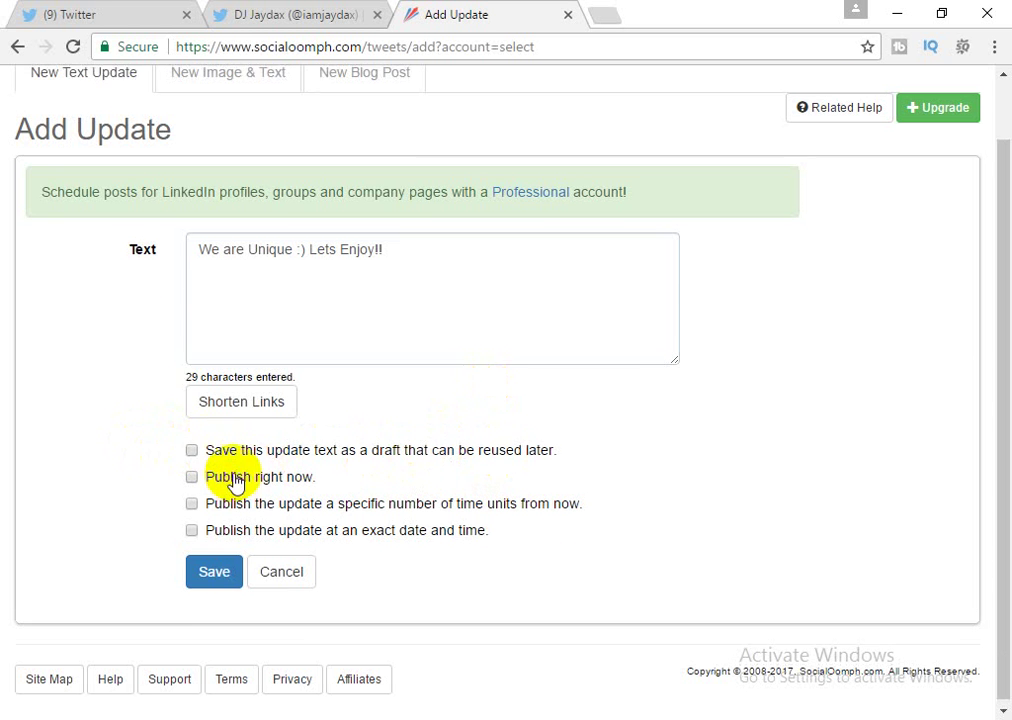
{"action": "scroll", "coordinate": [235, 479], "scroll_direction": "up", "scroll_amount": 1}
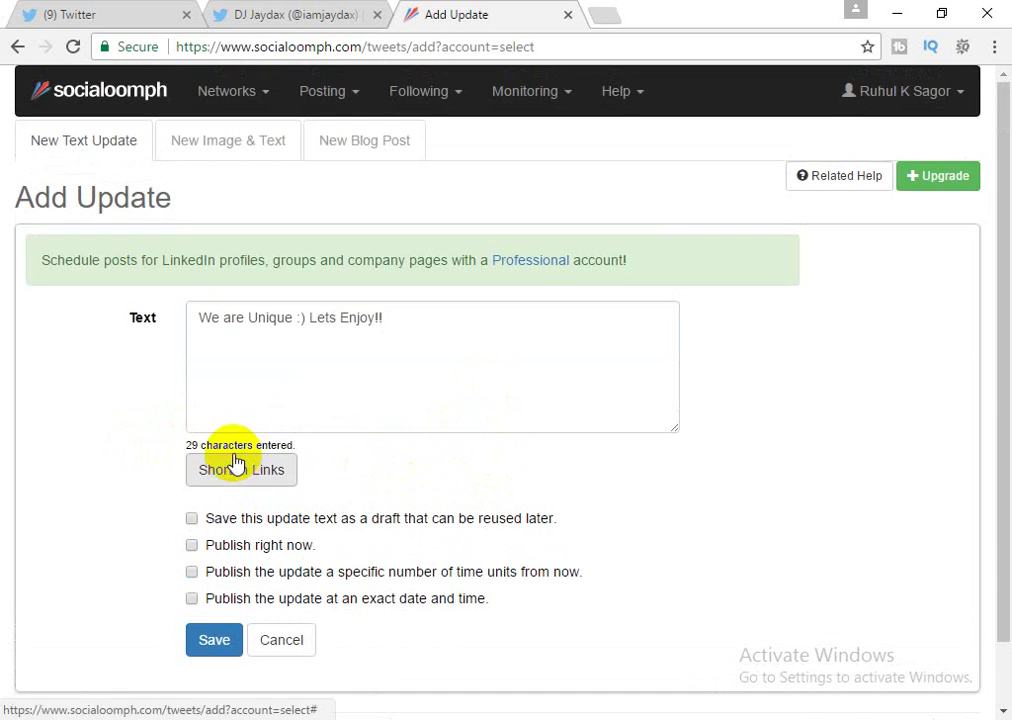
{"action": "left_click", "coordinate": [416, 314]}
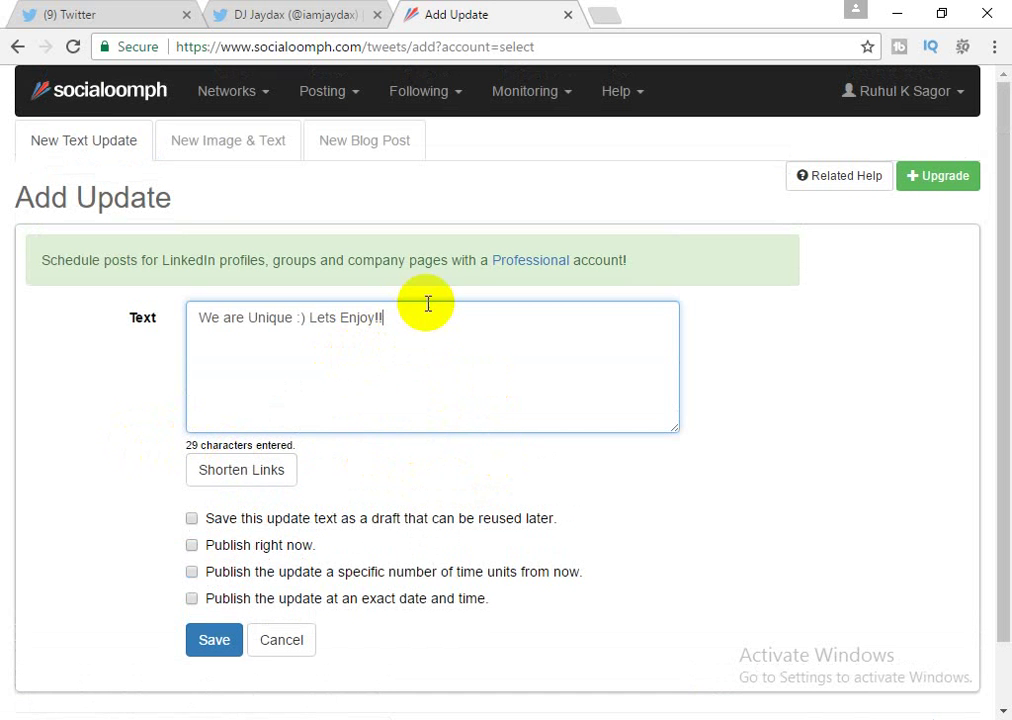
{"action": "left_click", "coordinate": [606, 15]}
{"action": "type", "text": "as"}
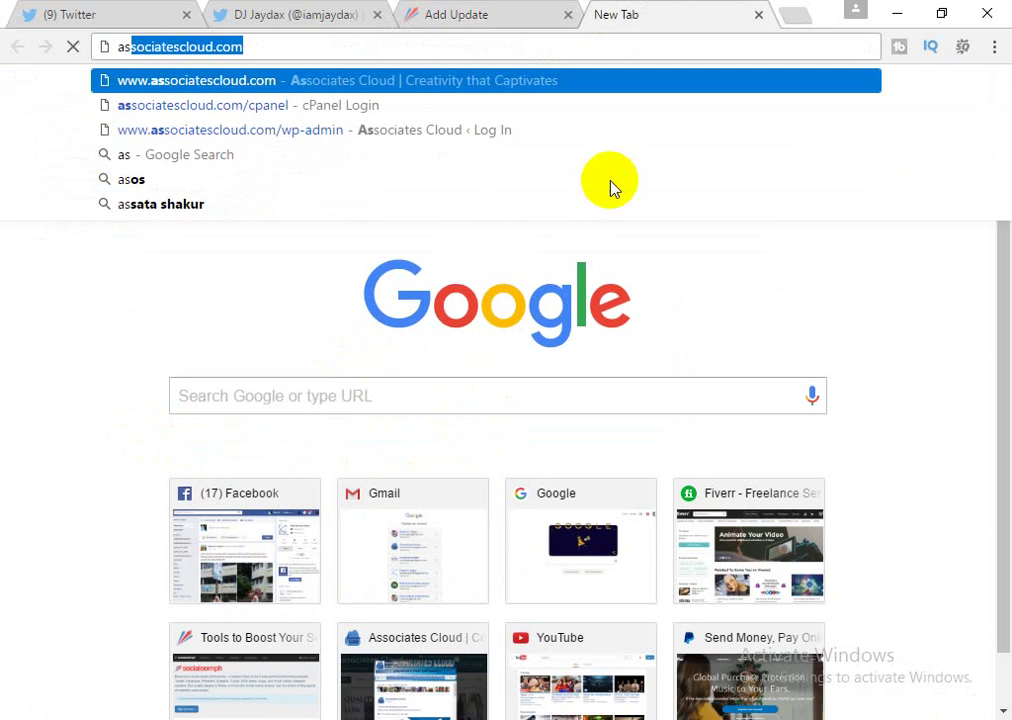
{"action": "key", "text": "Down"}
{"action": "key", "text": "Up"}
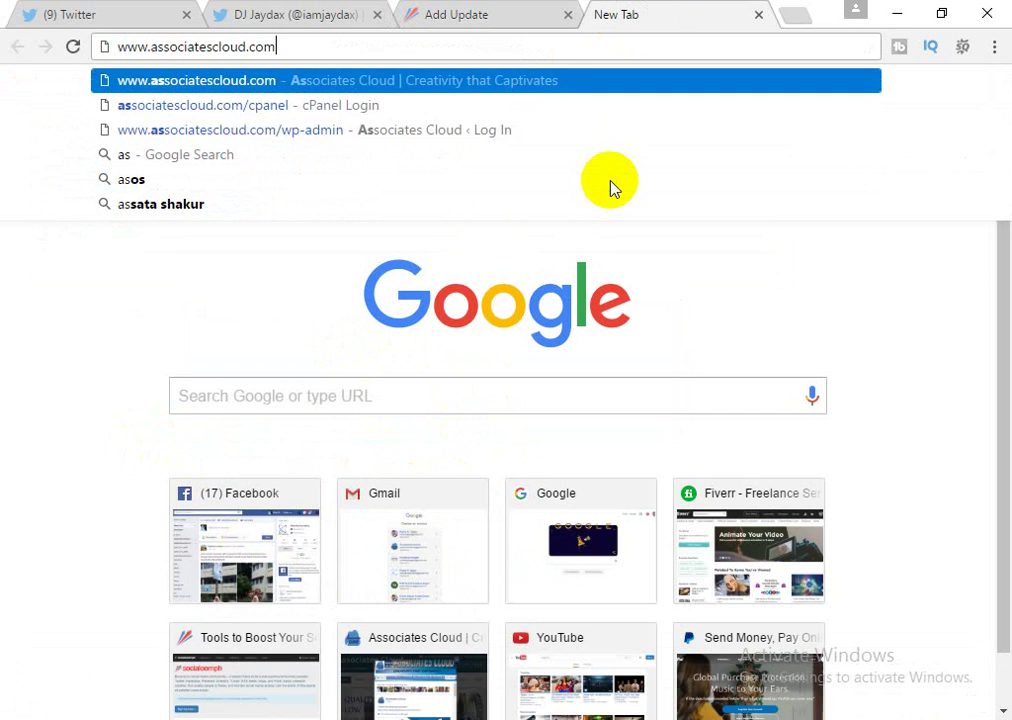
{"action": "key", "text": "Return"}
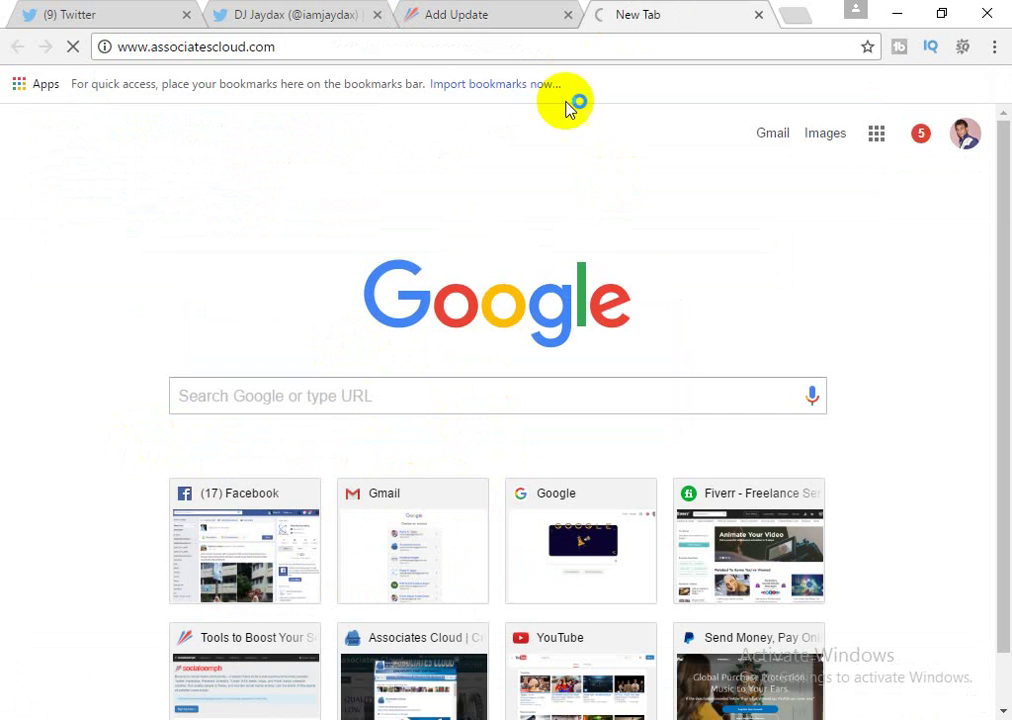
{"action": "left_click", "coordinate": [298, 47]}
{"action": "key", "text": "ctrl+c"}
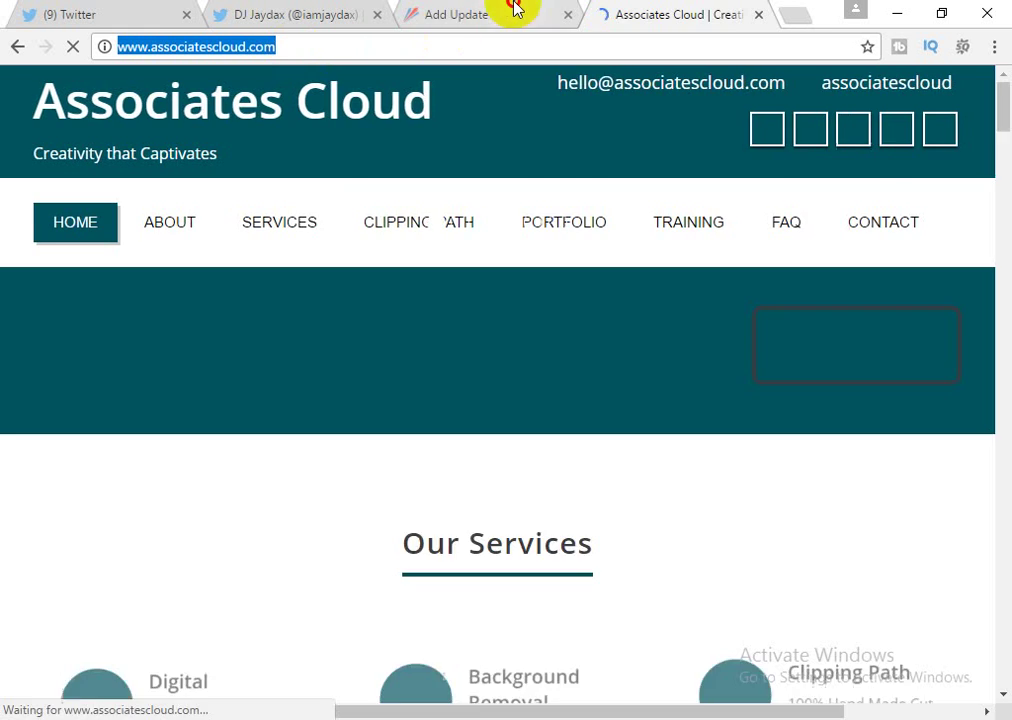
{"action": "left_click", "coordinate": [515, 10]}
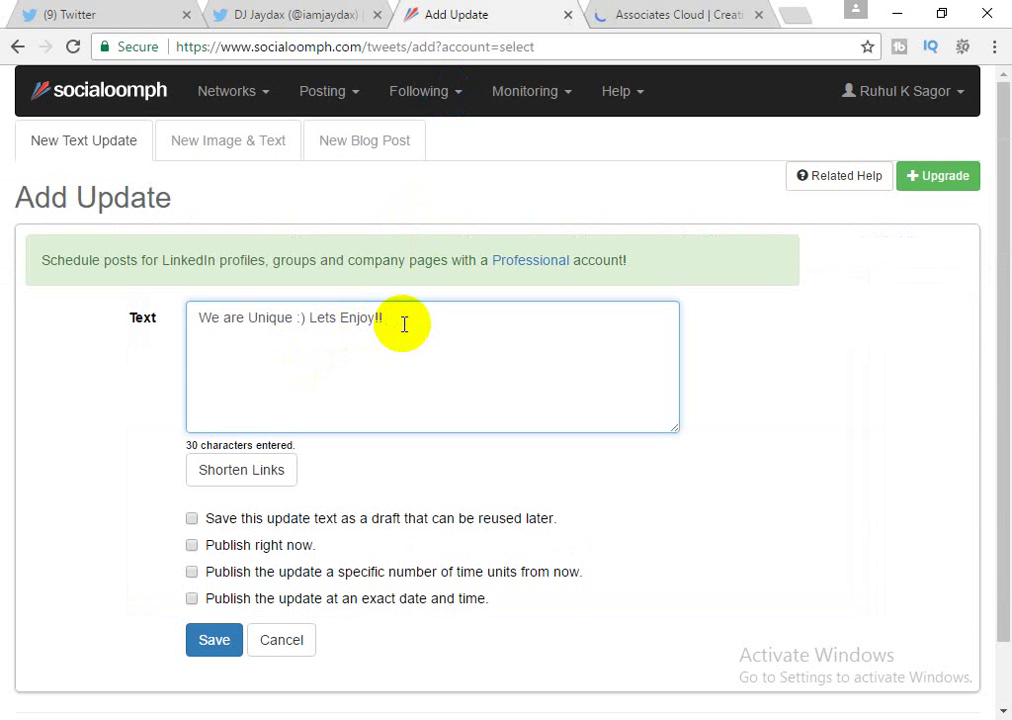
{"action": "key", "text": "Return"}
{"action": "type", "text": "Pleas"}
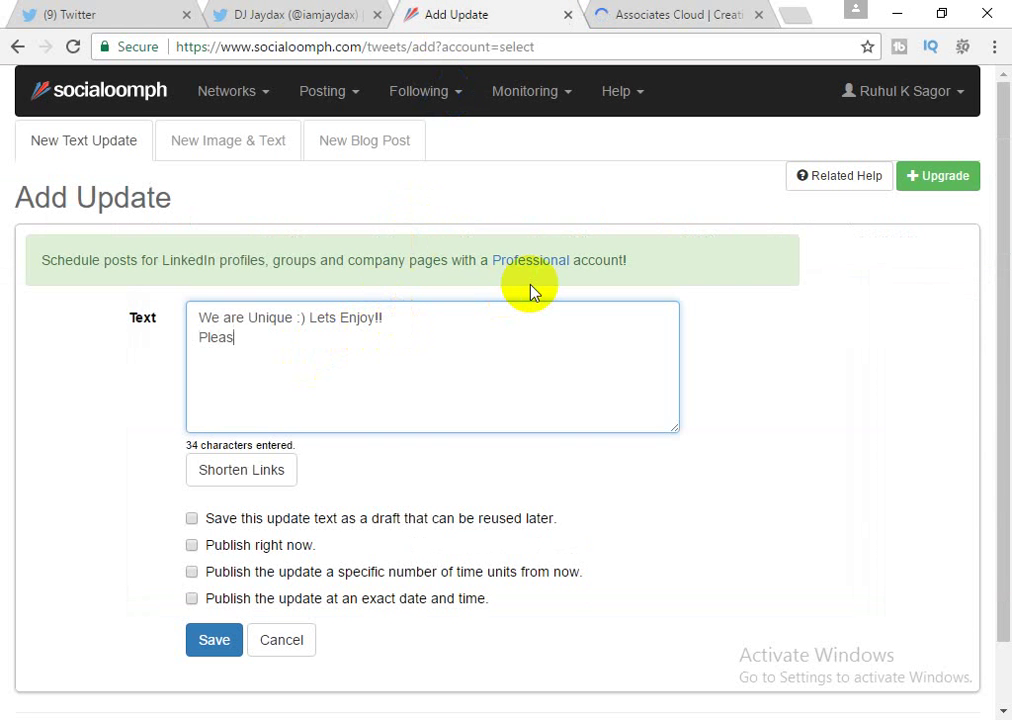
{"action": "type", "text": "e visit:"}
{"action": "key", "text": "ctrl+v"}
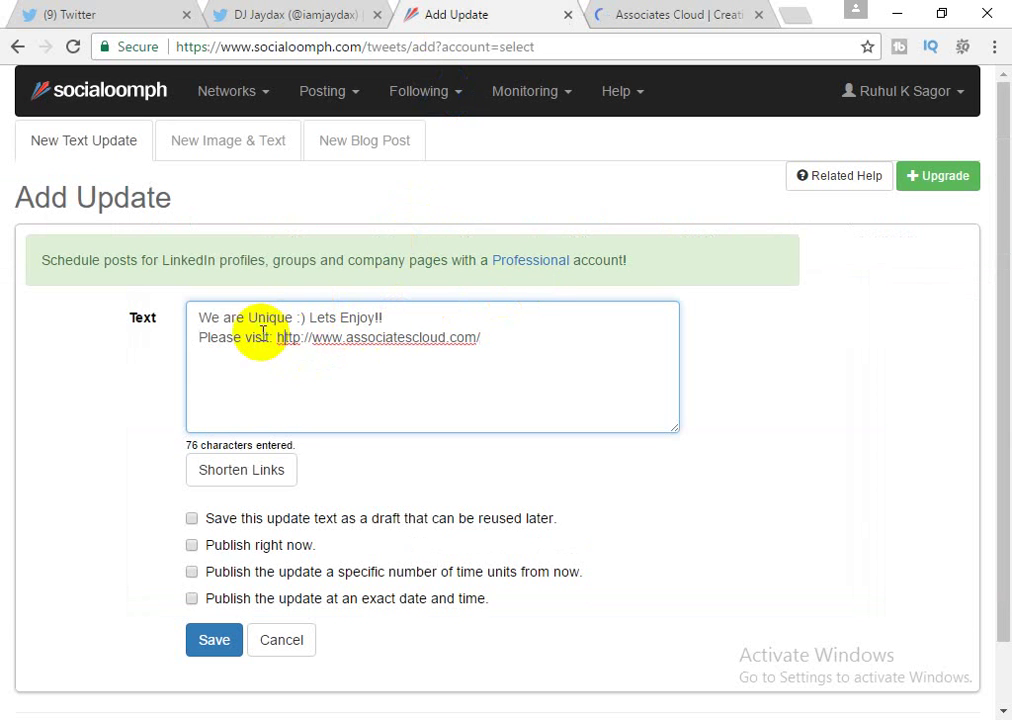
Reword the first line of the update as "We are Unique Service Provider :)"
{"action": "left_click_drag", "start_coordinate": [309, 320], "coordinate": [436, 314]}
{"action": "key", "text": "BackSpace"}
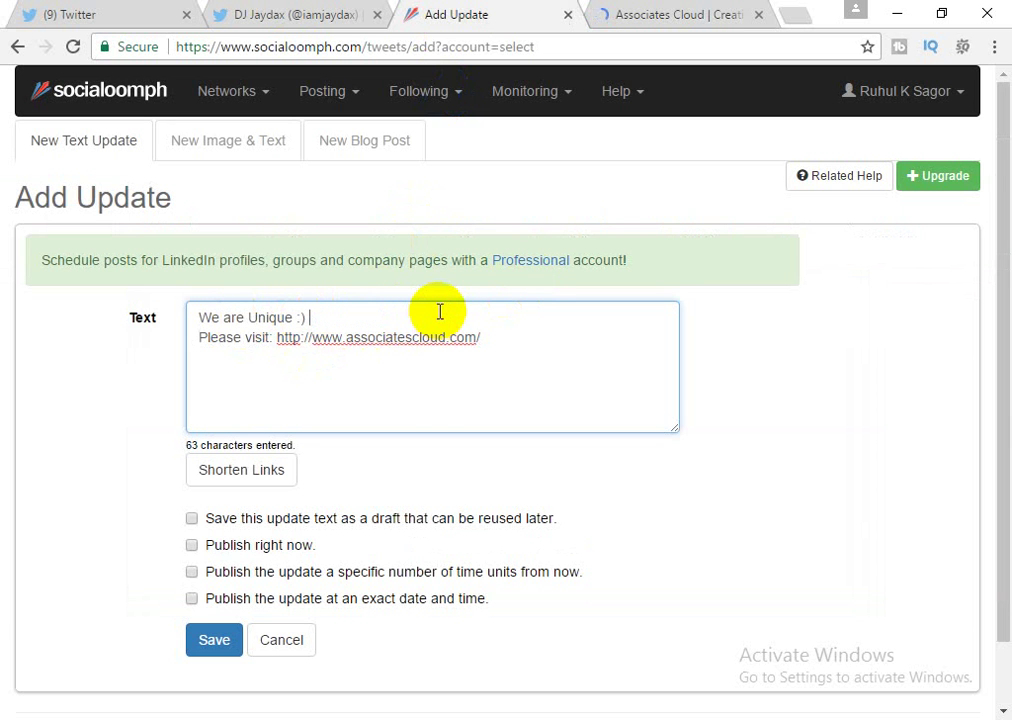
{"action": "key", "text": "Left"}
{"action": "key", "text": "Left"}
{"action": "key", "text": "BackSpace"}
{"action": "type", "text": "Servic"}
{"action": "type", "text": "e Provider"}
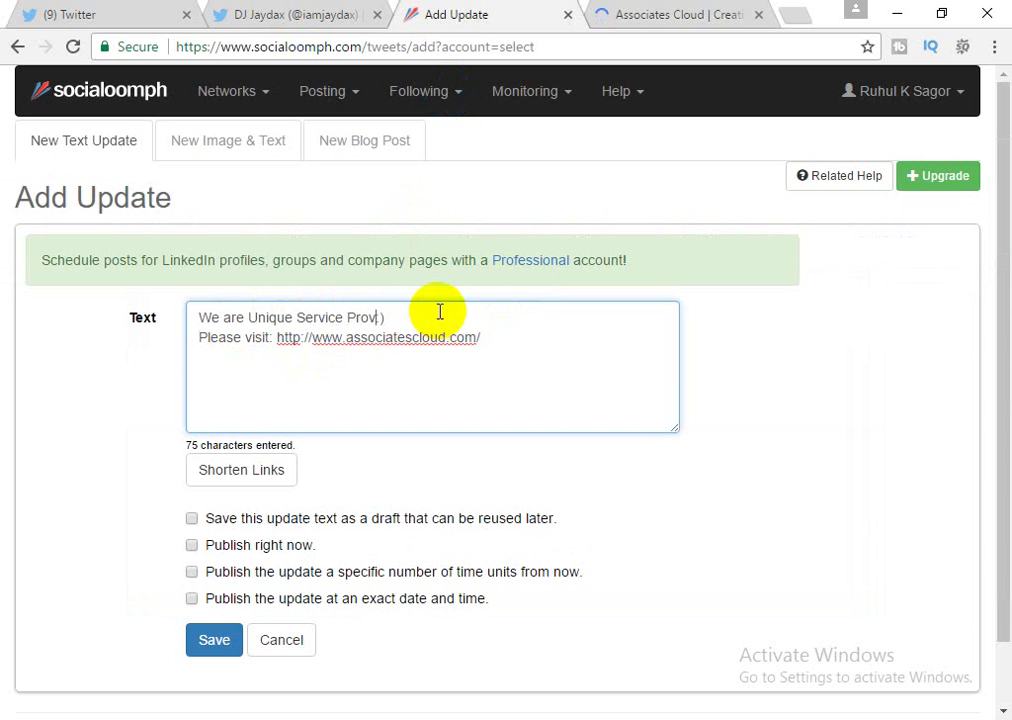
Remove the trailing slash from the website link in the update text
{"action": "key", "text": "Left"}
{"action": "key", "text": "Left"}
{"action": "key", "text": "Down"}
{"action": "key", "text": "Left"}
{"action": "key", "text": "Left"}
{"action": "key", "text": "Left"}
{"action": "key", "text": "Left"}
{"action": "key", "text": "Left"}
{"action": "key", "text": "Left"}
{"action": "key", "text": "Left"}
{"action": "key", "text": "Left"}
{"action": "key", "text": "Left"}
{"action": "key", "text": "Left"}
{"action": "key", "text": "Left"}
{"action": "key", "text": "Left"}
{"action": "key", "text": "Left"}
{"action": "key", "text": "Left"}
{"action": "key", "text": "Left"}
{"action": "key", "text": "Left"}
{"action": "key", "text": "Left"}
{"action": "key", "text": "Left"}
{"action": "key", "text": "Left"}
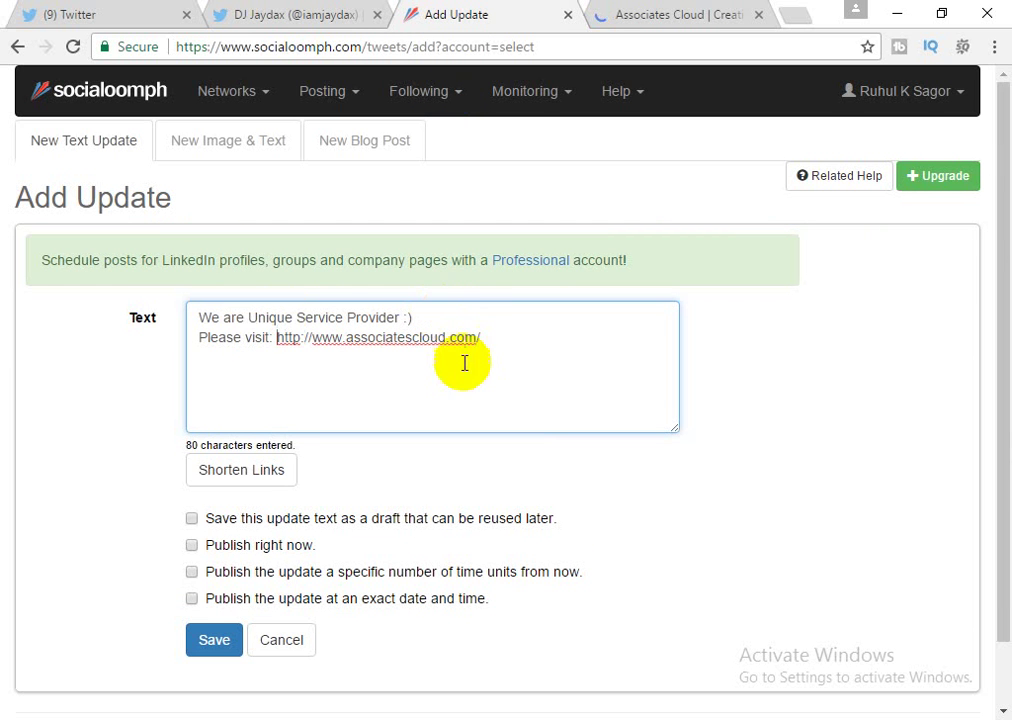
{"action": "left_click", "coordinate": [490, 341]}
{"action": "key", "text": "BackSpace"}
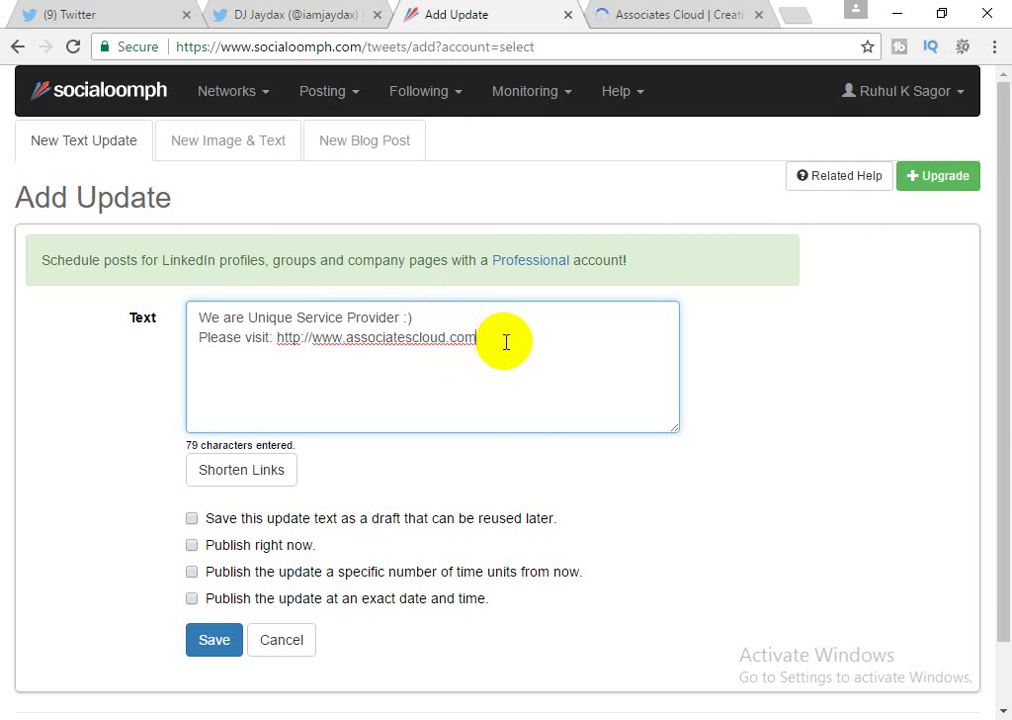
Check where click statistics for shortened links are offered and shorten the website link in the update
{"action": "left_click_drag", "start_coordinate": [271, 337], "coordinate": [501, 339]}
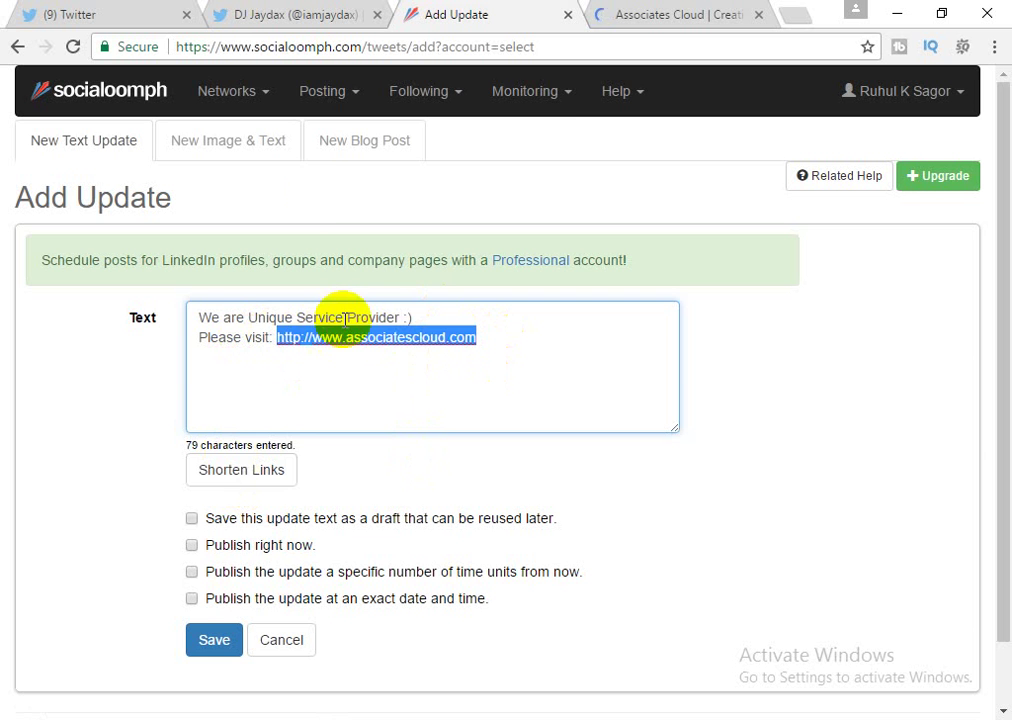
{"action": "left_click", "coordinate": [563, 114]}
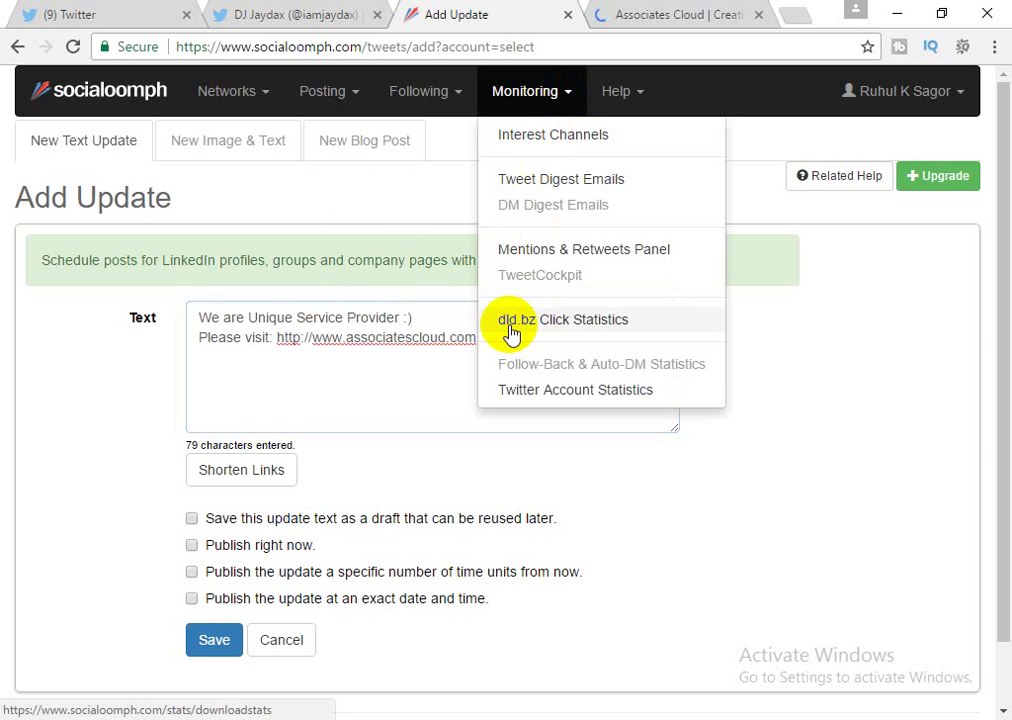
{"action": "left_click", "coordinate": [373, 339]}
{"action": "triple_click", "coordinate": [373, 339]}
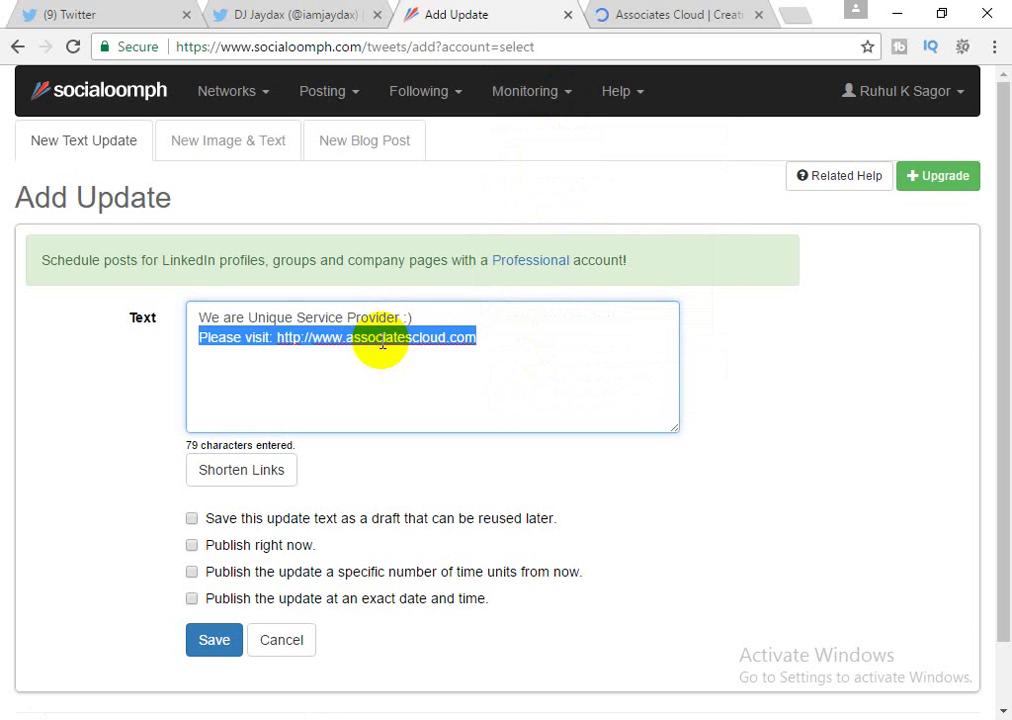
{"action": "left_click", "coordinate": [190, 476]}
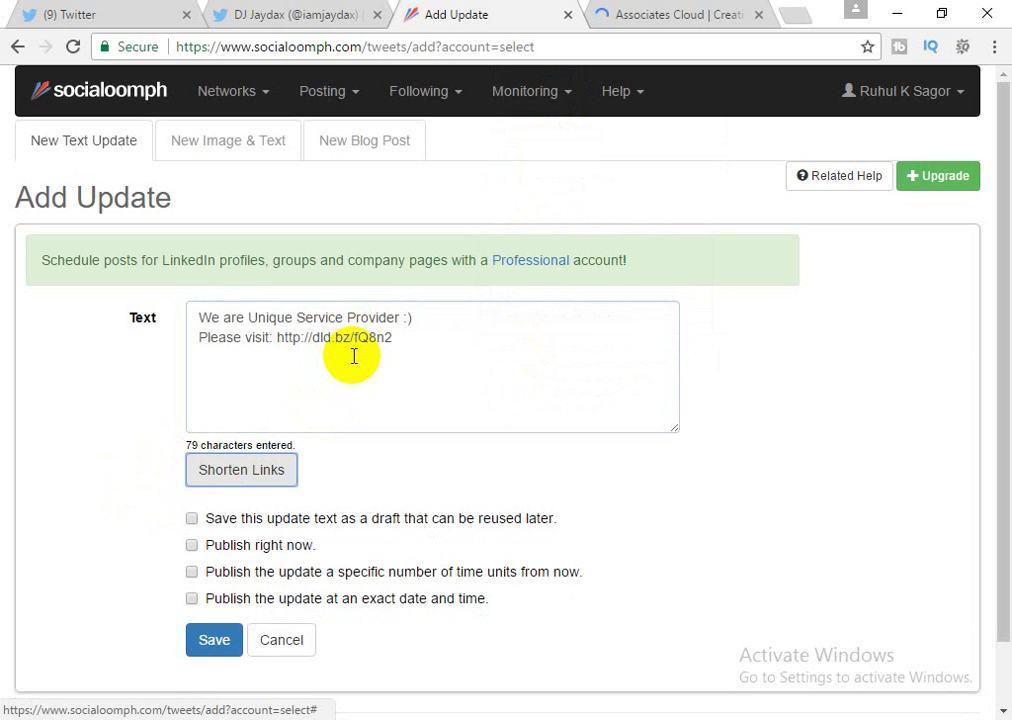
Turn on immediate publishing for the update and look over the selected accounts
{"action": "scroll", "coordinate": [340, 356], "scroll_direction": "down", "scroll_amount": 1}
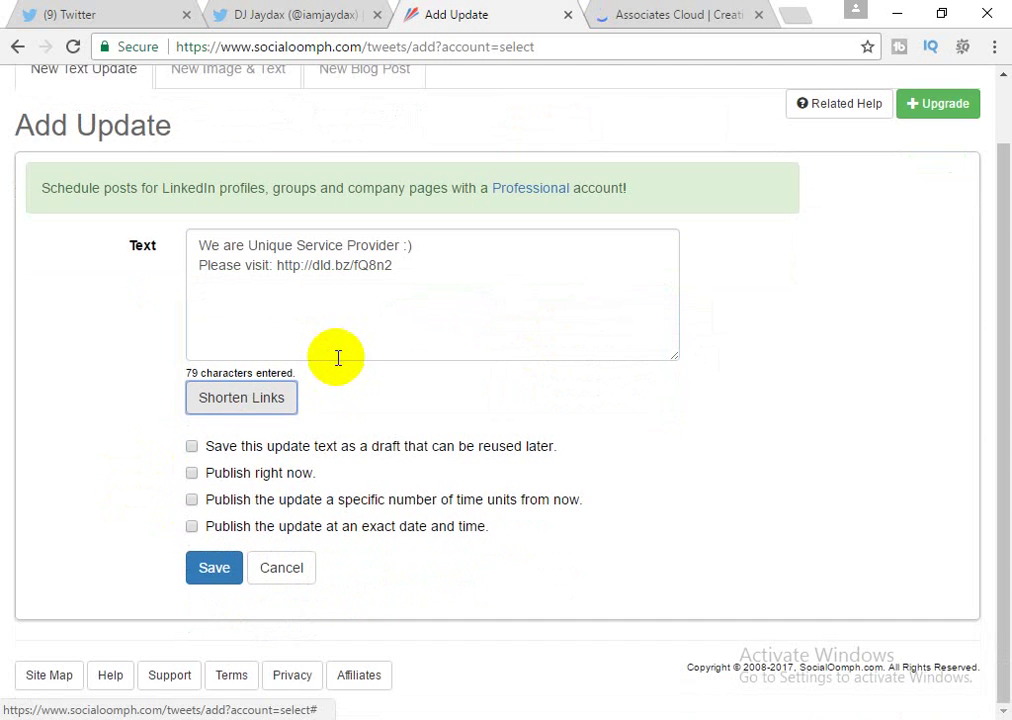
{"action": "left_click", "coordinate": [193, 472]}
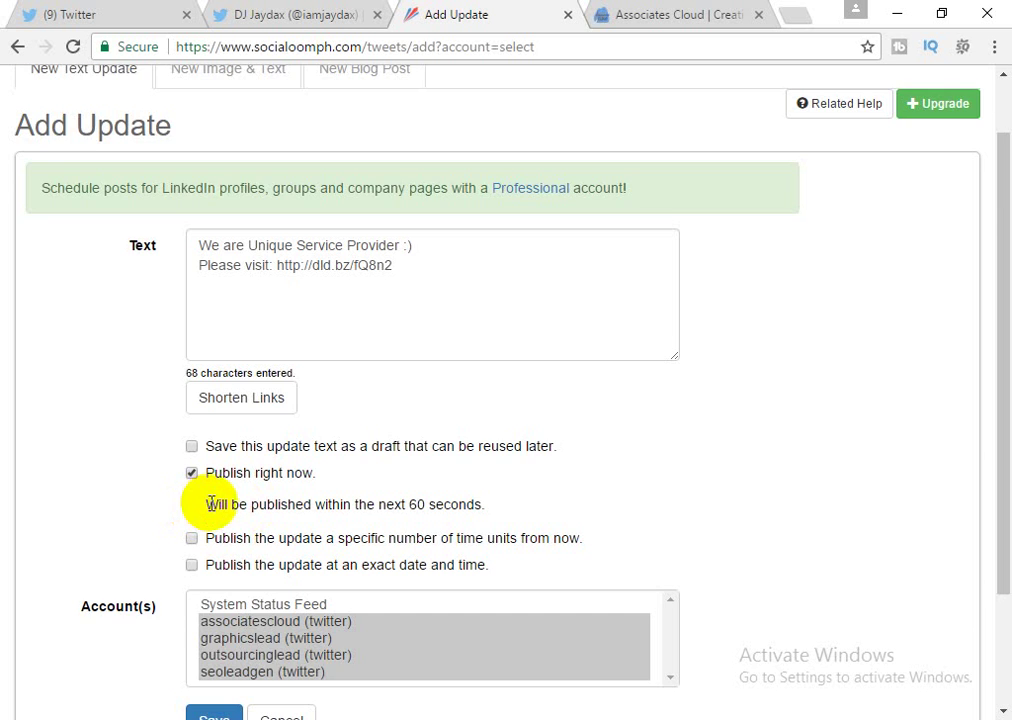
{"action": "scroll", "coordinate": [210, 505], "scroll_direction": "down", "scroll_amount": 2}
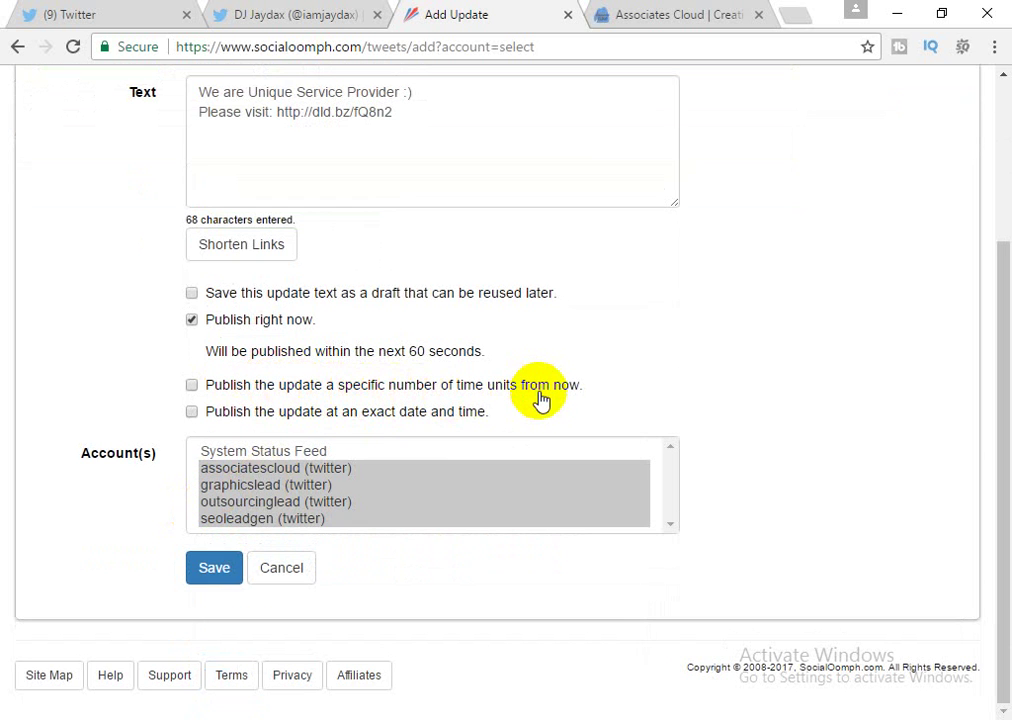
Try publishing the update a set time from now, switching the unit to minutes, days and weeks, and turn the option off
{"action": "left_click", "coordinate": [258, 386]}
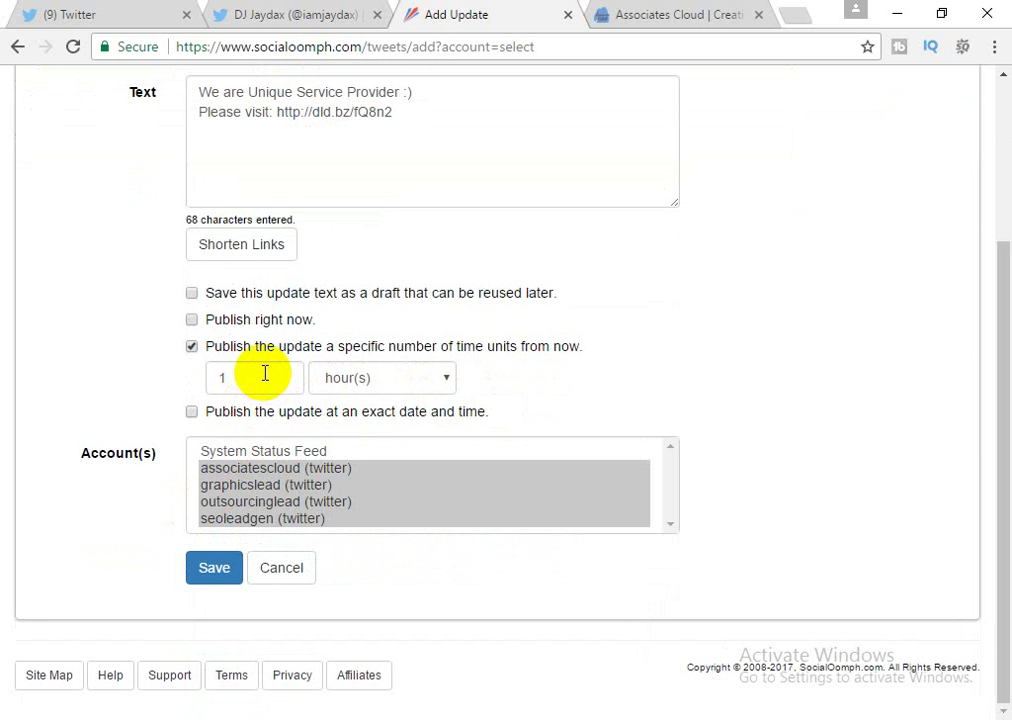
{"action": "left_click", "coordinate": [678, 361]}
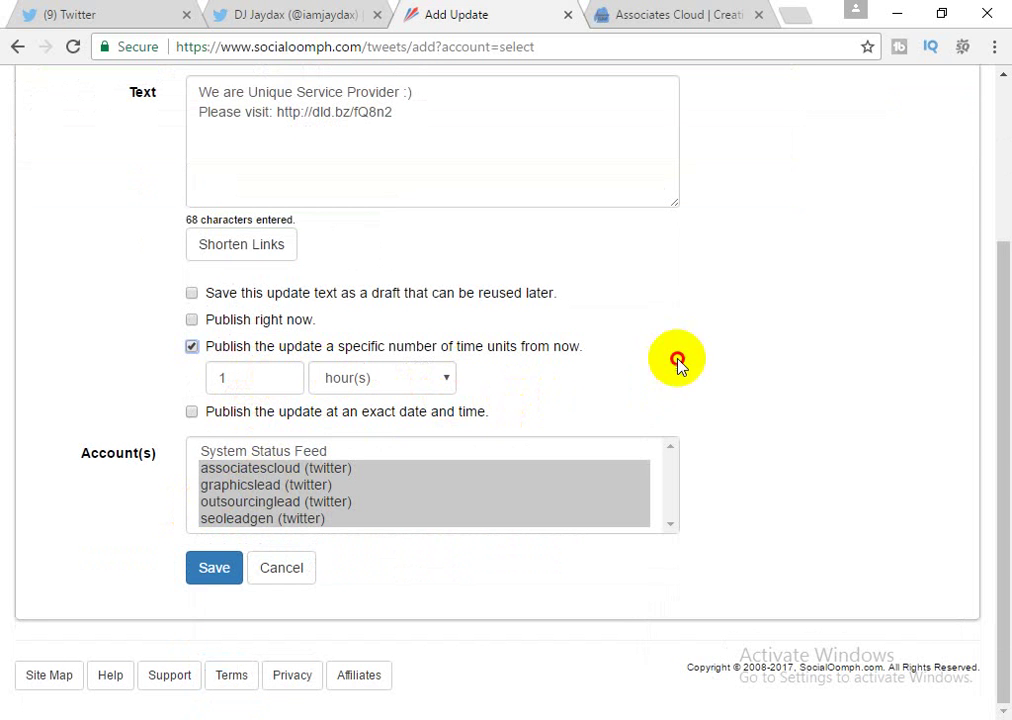
{"action": "left_click", "coordinate": [410, 384]}
{"action": "left_click", "coordinate": [368, 405]}
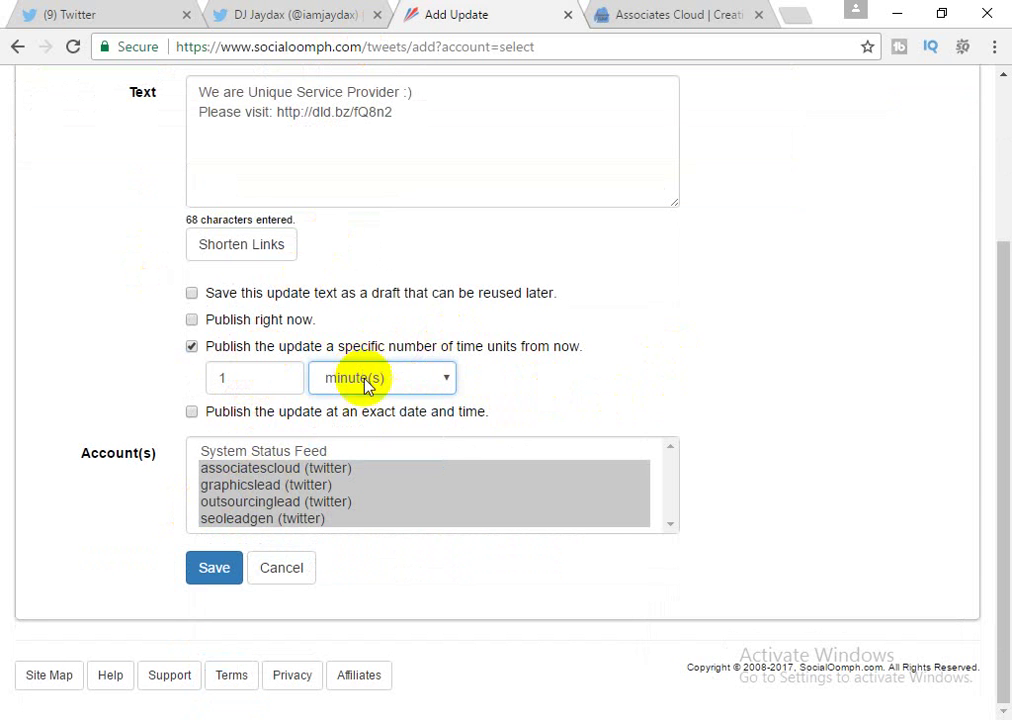
{"action": "left_click", "coordinate": [367, 386]}
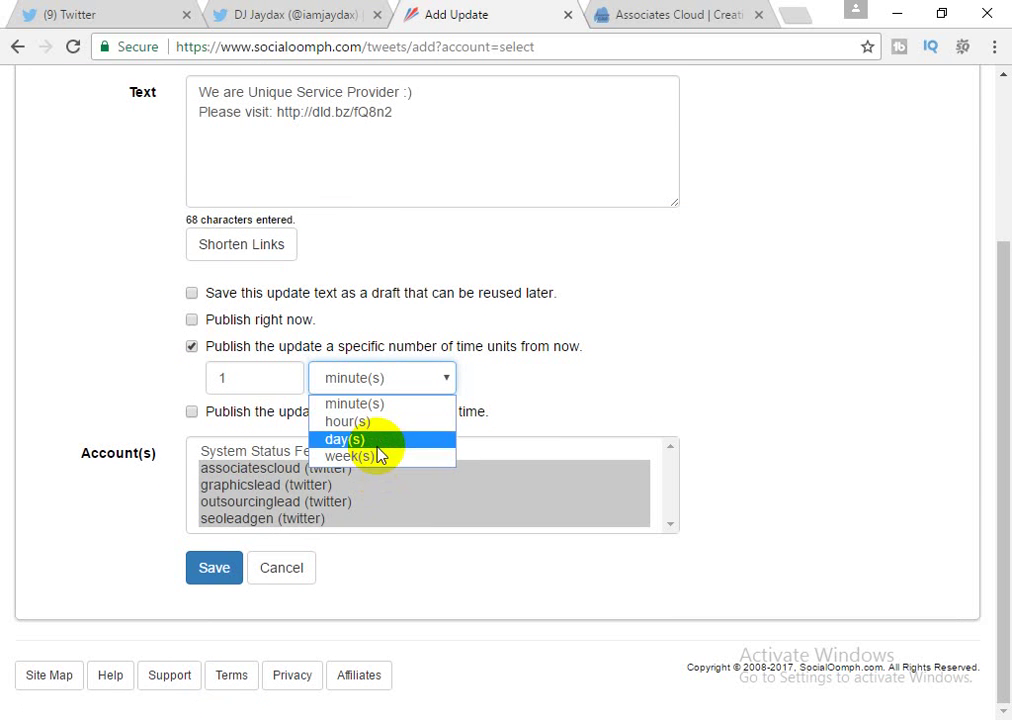
{"action": "left_click", "coordinate": [377, 441]}
{"action": "left_click", "coordinate": [403, 376]}
{"action": "left_click", "coordinate": [384, 455]}
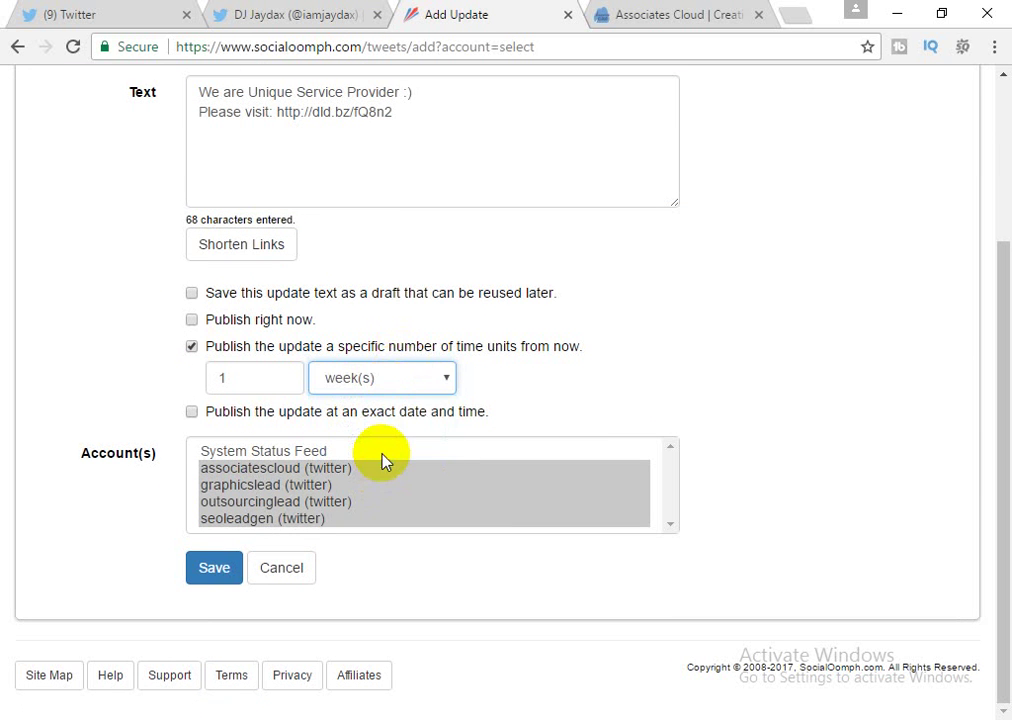
{"action": "left_click", "coordinate": [192, 346]}
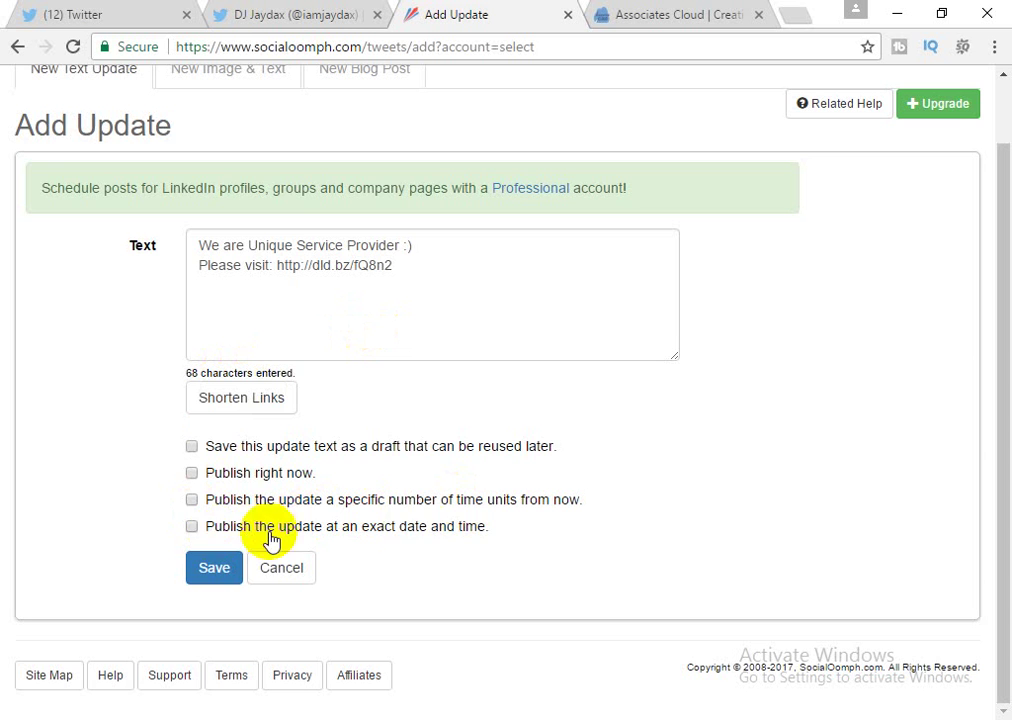
Try publishing the update at an exact date and time, and recheck the two lines of its text
{"action": "left_click", "coordinate": [189, 528]}
{"action": "scroll", "coordinate": [418, 533], "scroll_direction": "down", "scroll_amount": 2}
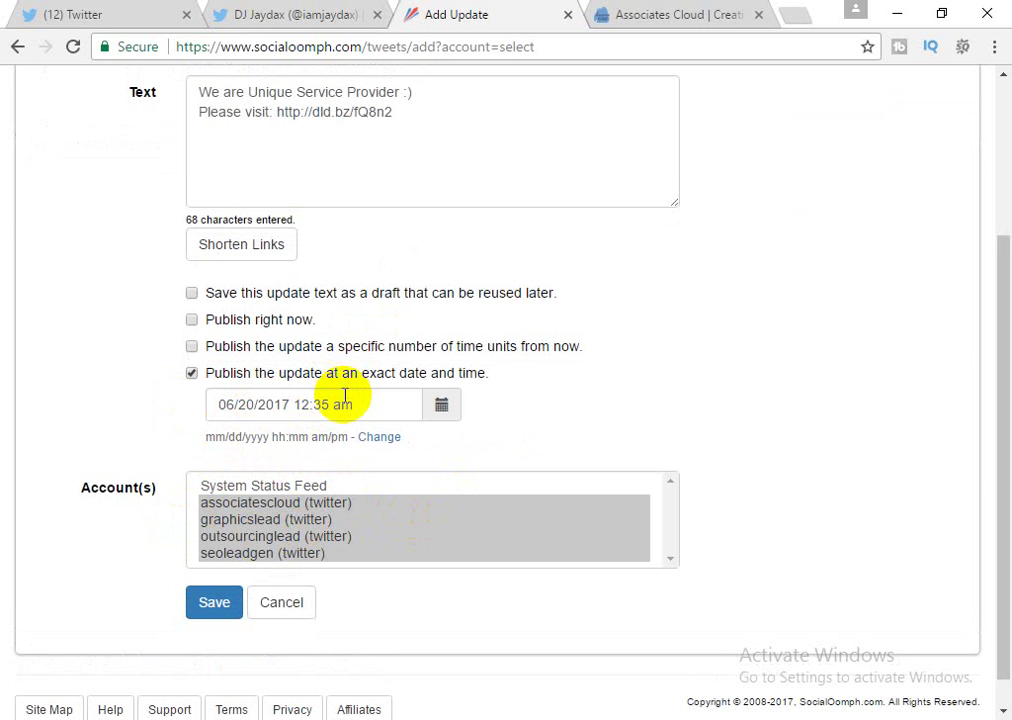
{"action": "scroll", "coordinate": [345, 397], "scroll_direction": "up", "scroll_amount": 3}
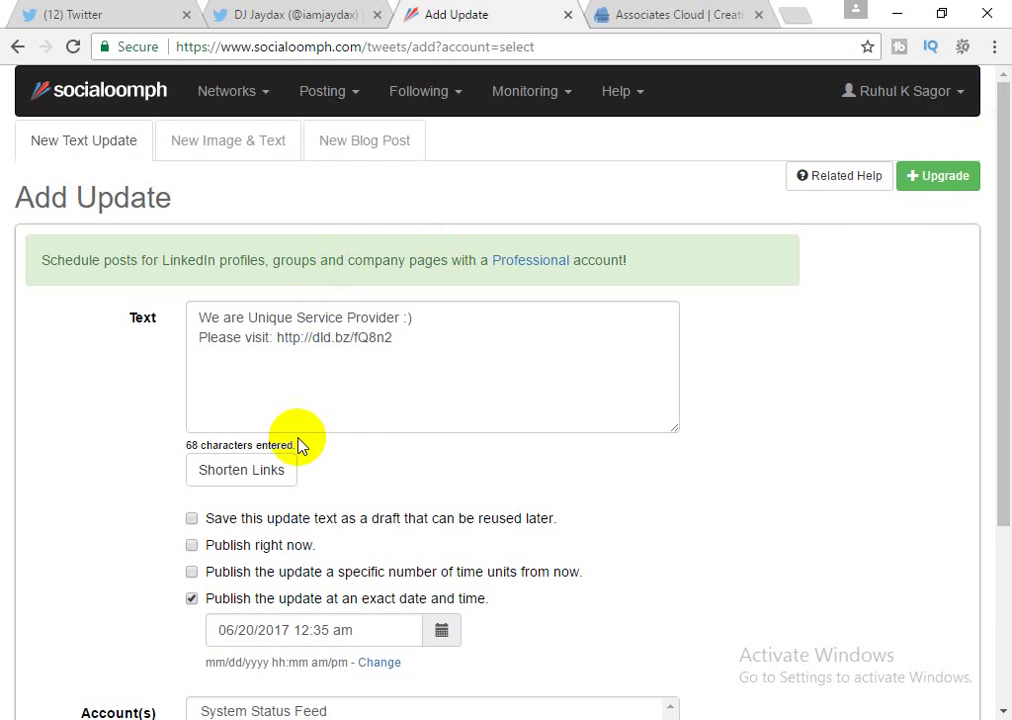
{"action": "scroll", "coordinate": [459, 583], "scroll_direction": "down", "scroll_amount": 2}
{"action": "scroll", "coordinate": [416, 542], "scroll_direction": "up", "scroll_amount": 2}
{"action": "left_click", "coordinate": [313, 337]}
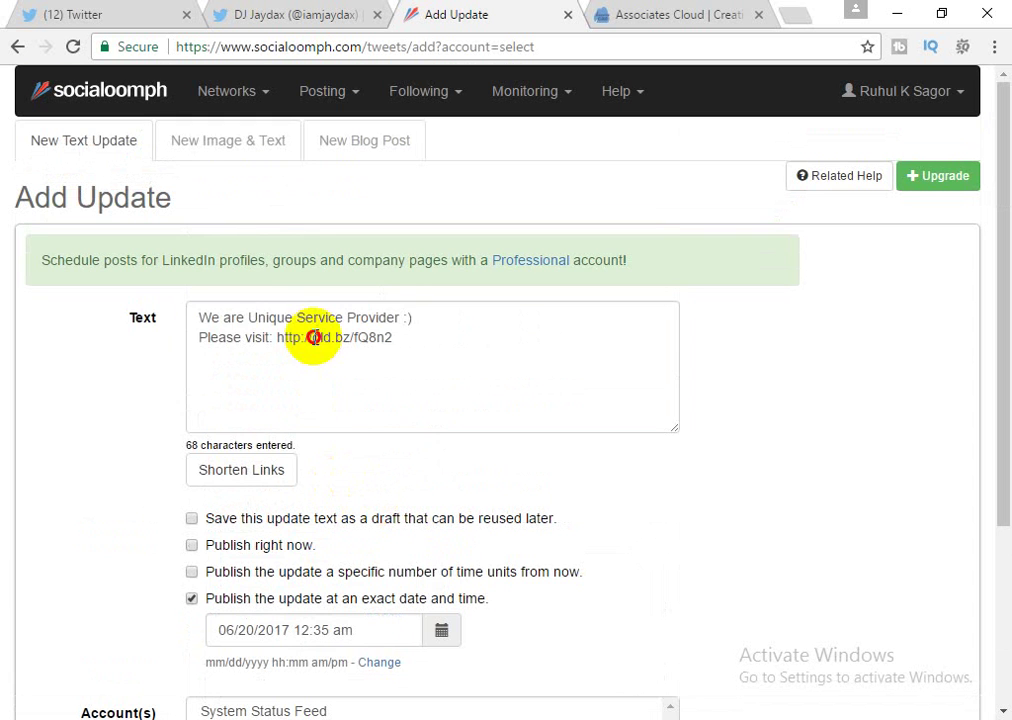
{"action": "triple_click", "coordinate": [313, 337]}
{"action": "left_click", "coordinate": [267, 316]}
{"action": "triple_click", "coordinate": [267, 316]}
{"action": "left_click", "coordinate": [398, 346]}
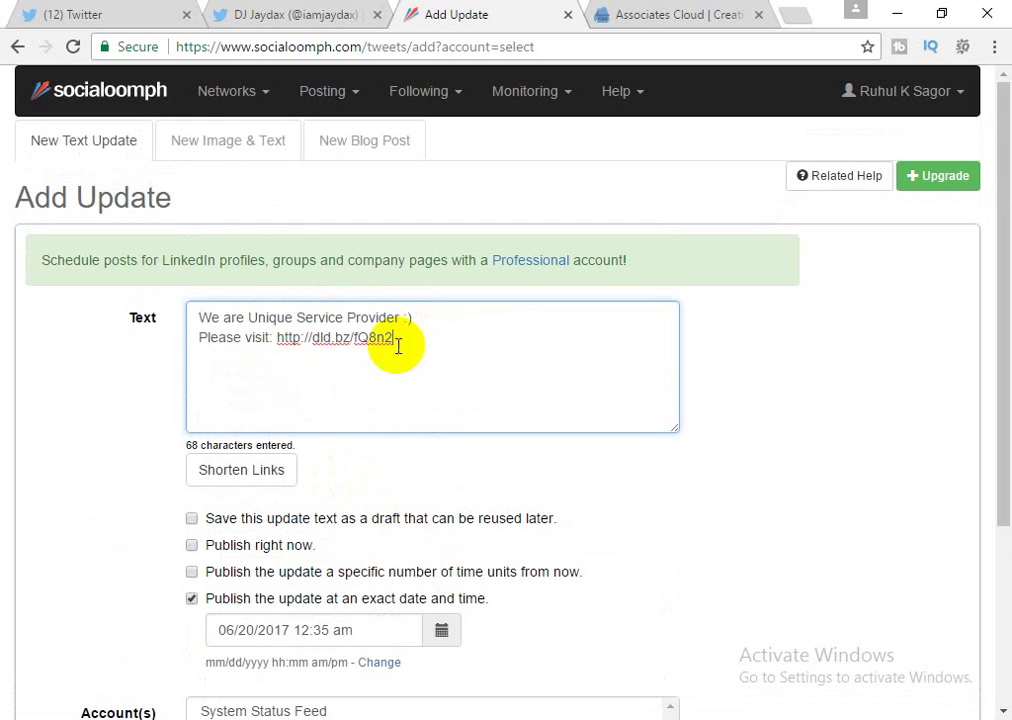
Set the update to publish right now instead of at an exact date and time
{"action": "scroll", "coordinate": [398, 346], "scroll_direction": "down", "scroll_amount": 3}
{"action": "left_click", "coordinate": [194, 286]}
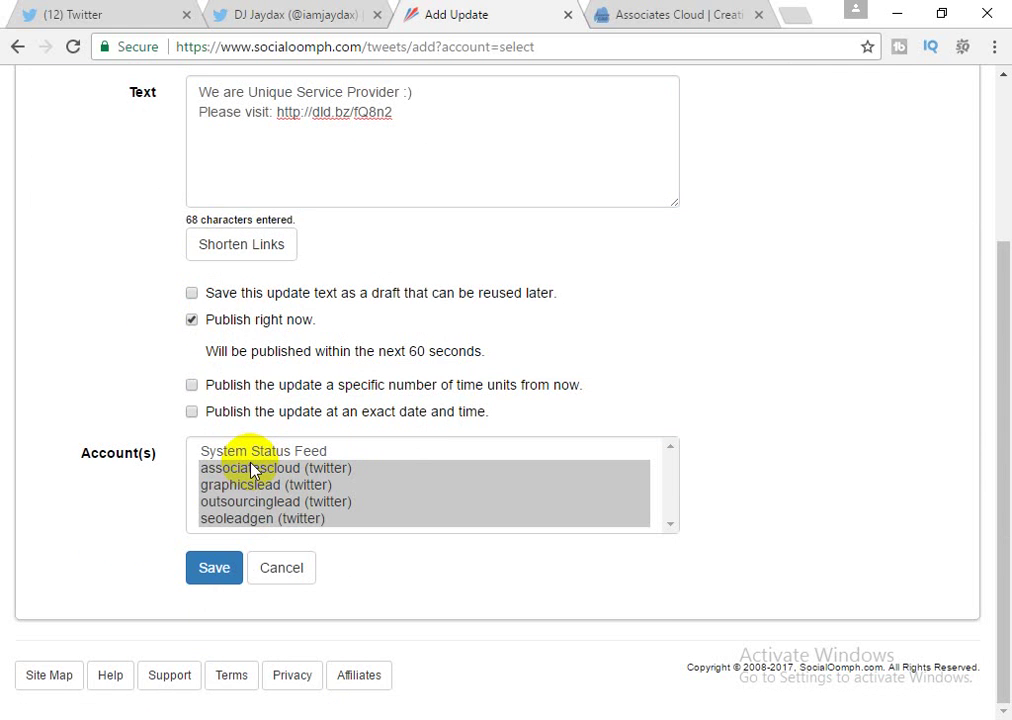
Try selecting the connected Twitter accounts one at a time for the update
{"action": "left_click", "coordinate": [286, 468]}
{"action": "left_click", "coordinate": [256, 488]}
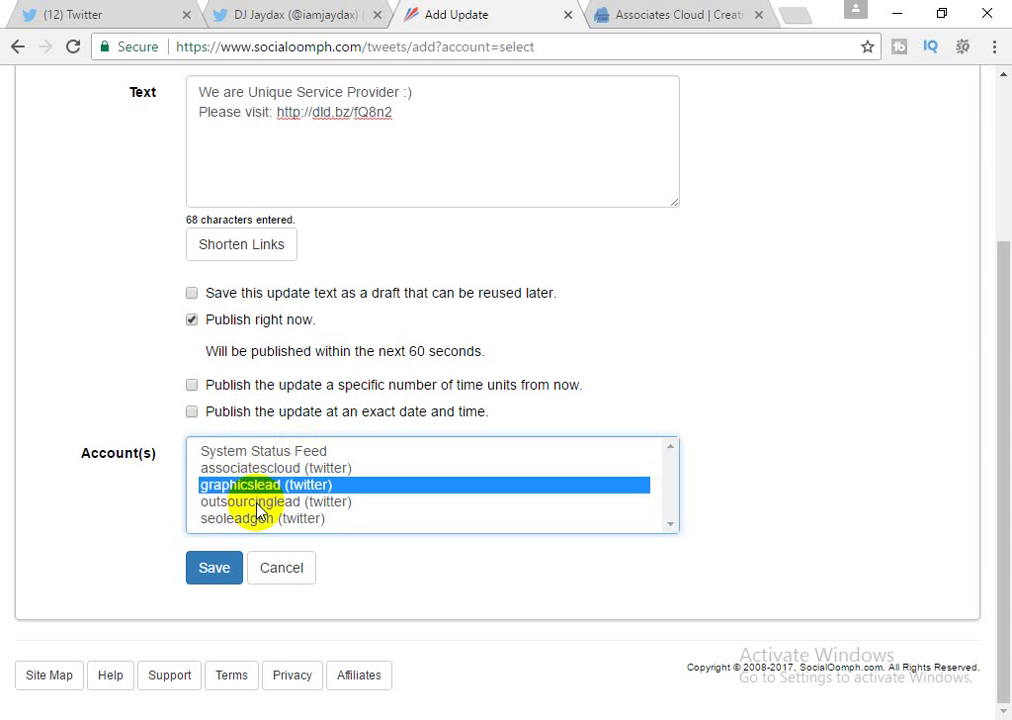
{"action": "left_click", "coordinate": [256, 506]}
{"action": "left_click", "coordinate": [256, 519]}
{"action": "left_click", "coordinate": [255, 501]}
{"action": "left_click", "coordinate": [266, 484]}
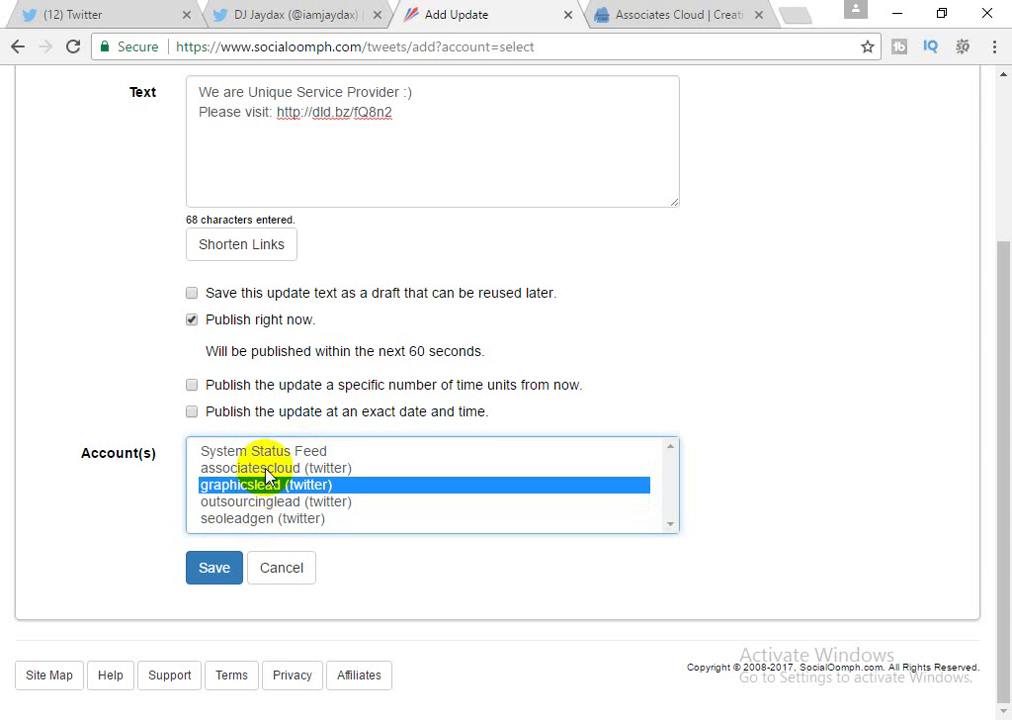
Select the associatescloud, graphicslead, outsourcinglead and seoleadgen accounts together and save the update
{"action": "left_click", "coordinate": [266, 468]}
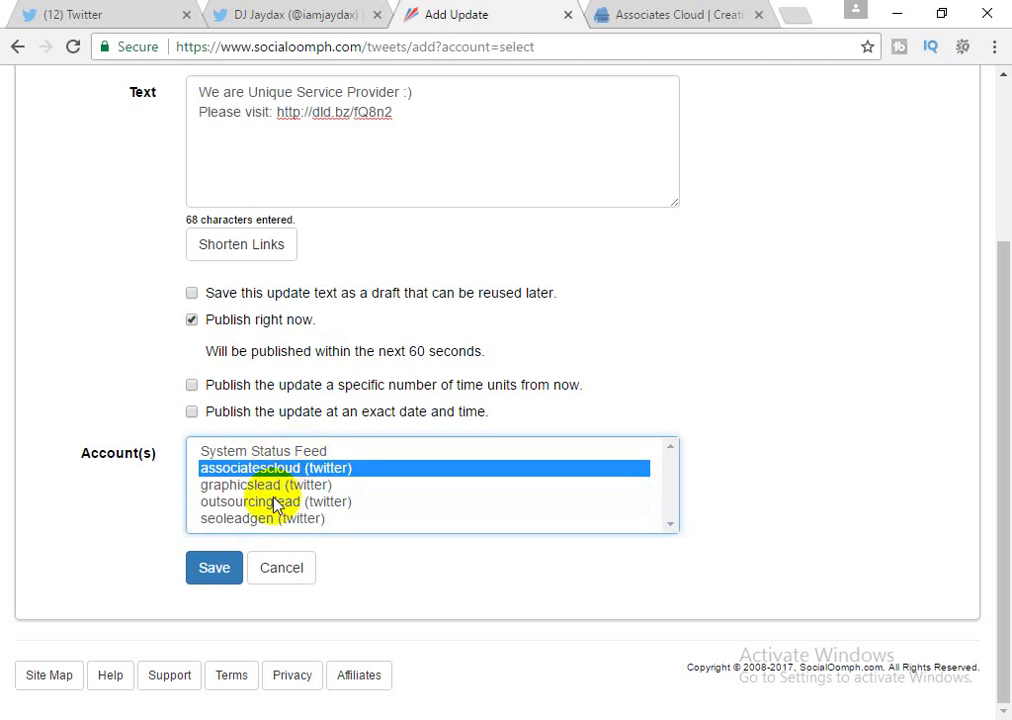
{"action": "left_click", "coordinate": [262, 486], "text": "ctrl"}
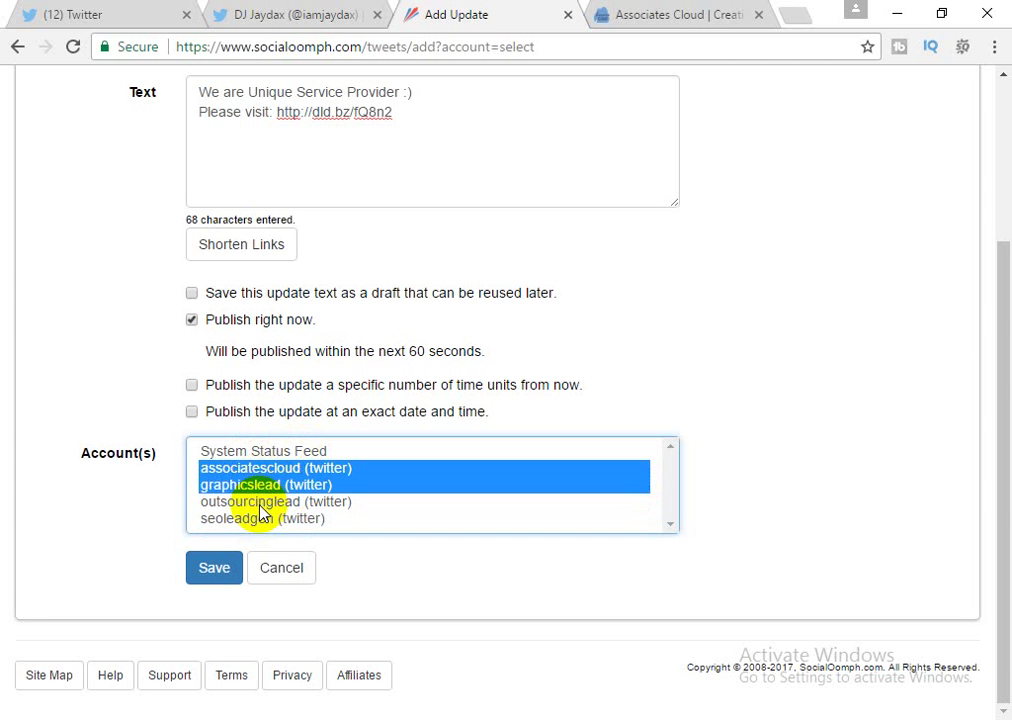
{"action": "left_click", "coordinate": [260, 503], "text": "ctrl"}
{"action": "left_click", "coordinate": [264, 519], "text": "ctrl"}
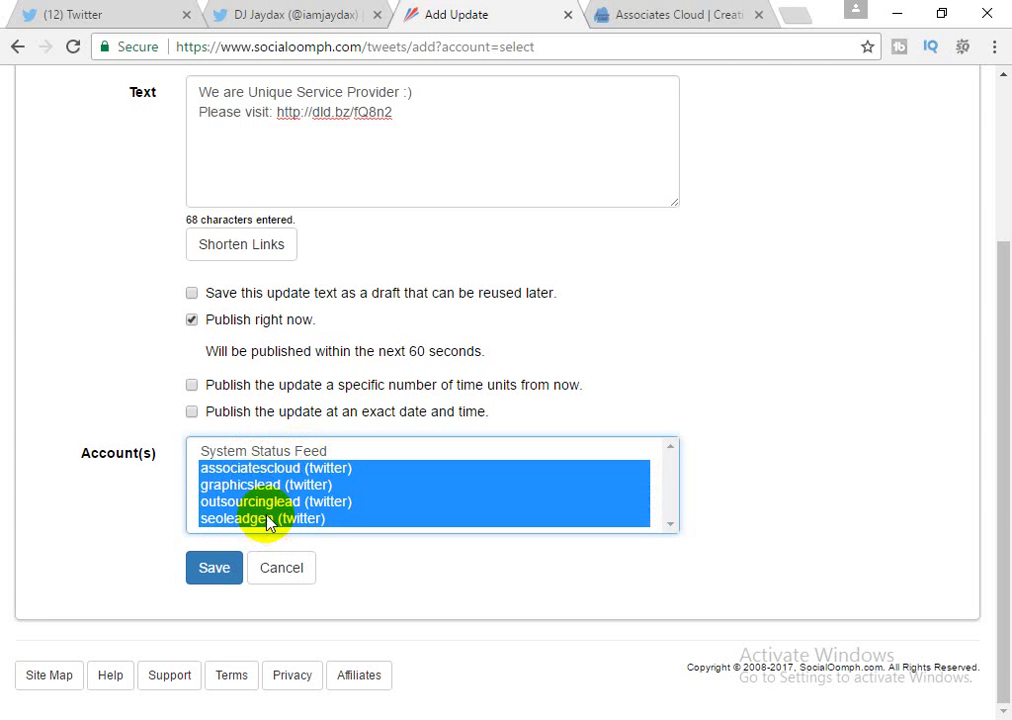
{"action": "left_click", "coordinate": [219, 578]}
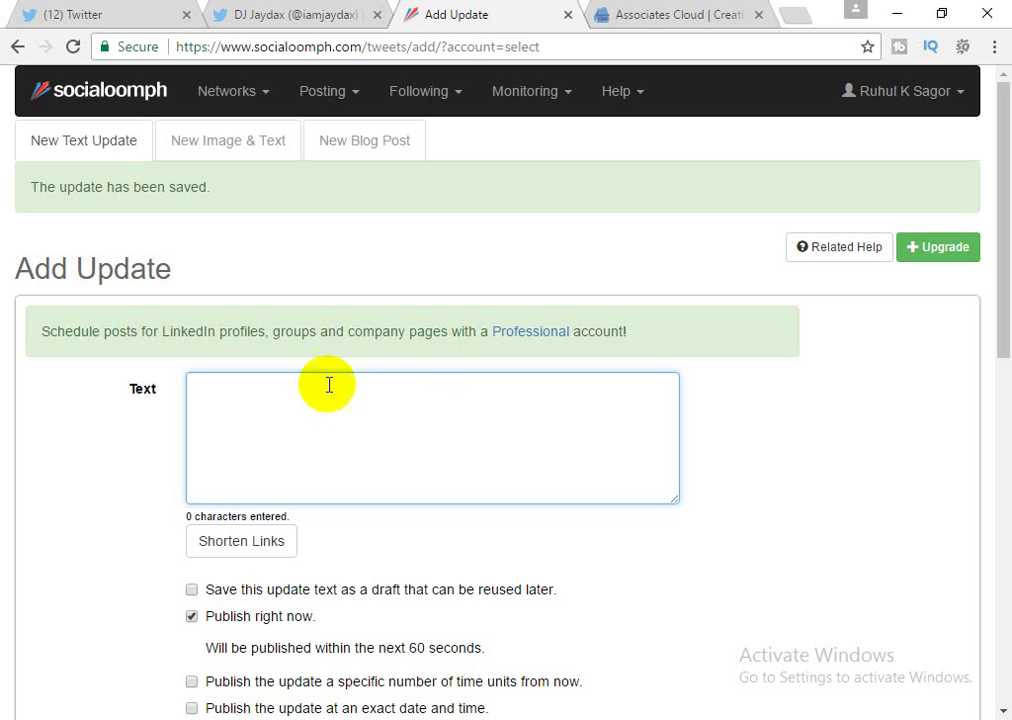
Review the newly scheduled updates below the form, including their date and the actions offered for each
{"action": "scroll", "coordinate": [330, 450], "scroll_direction": "down", "scroll_amount": 4}
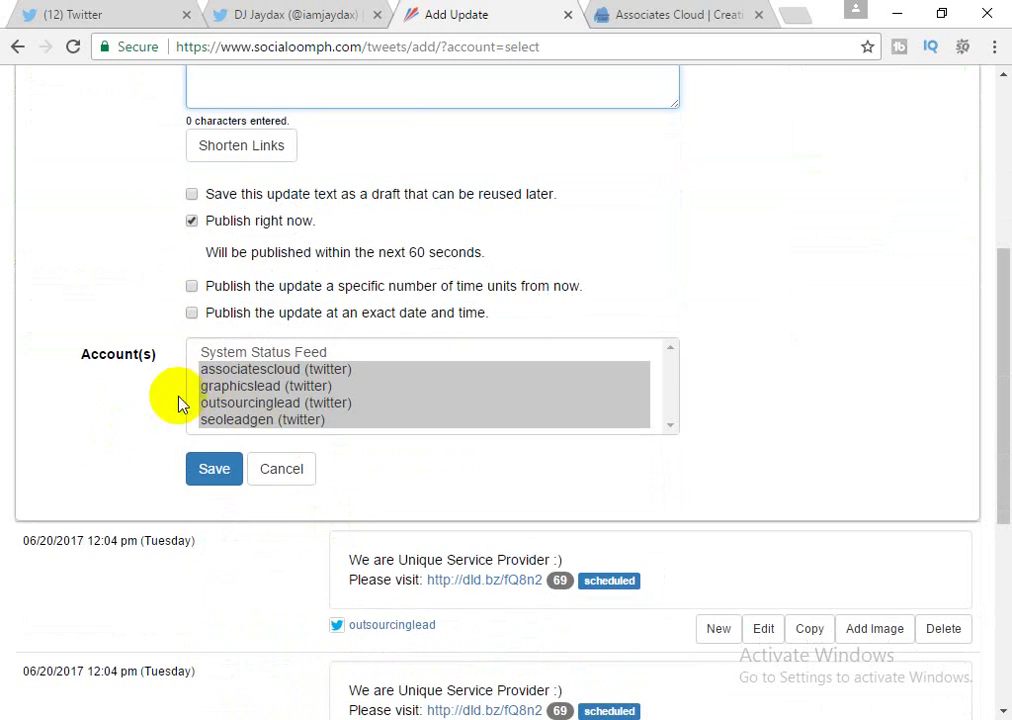
{"action": "scroll", "coordinate": [436, 485], "scroll_direction": "down", "scroll_amount": 1}
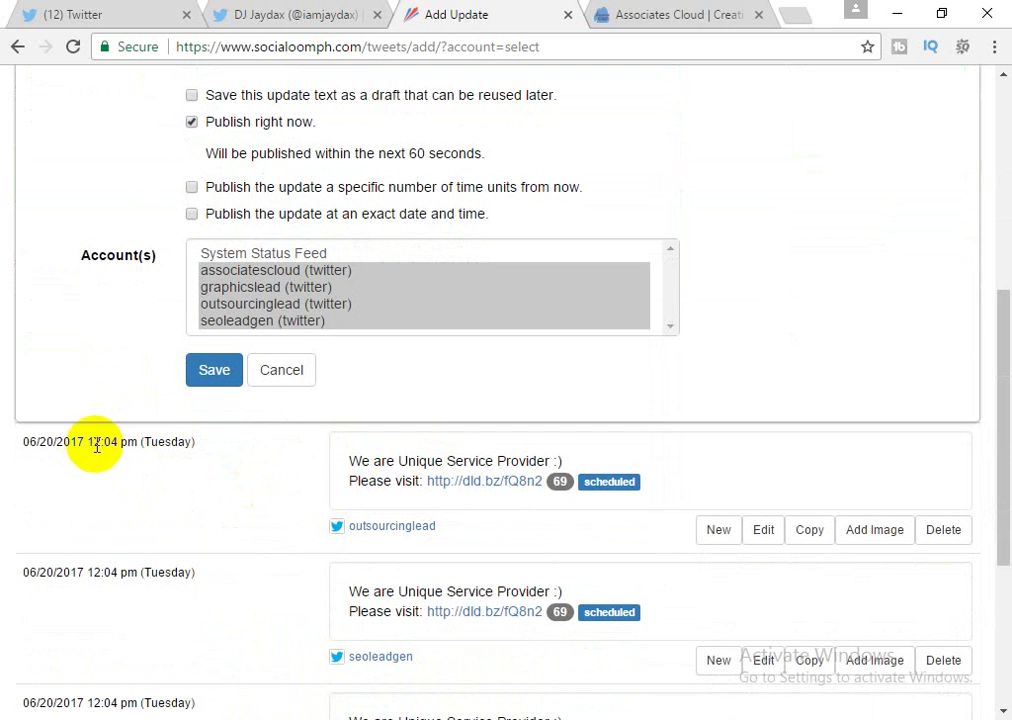
{"action": "triple_click", "coordinate": [145, 441]}
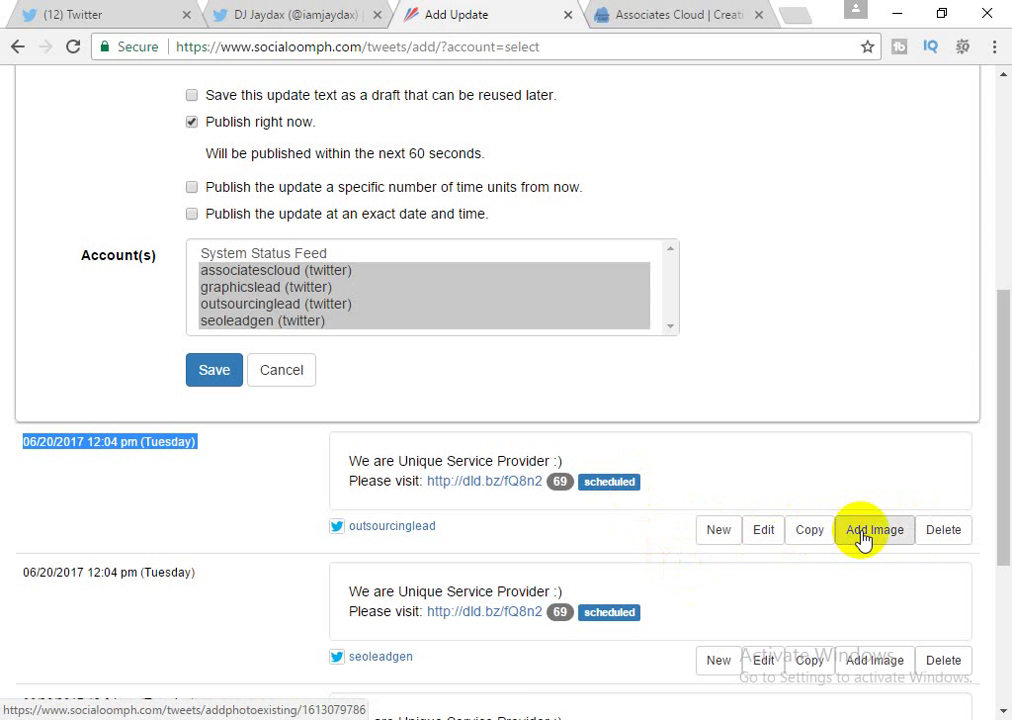
{"action": "scroll", "coordinate": [727, 530], "scroll_direction": "up", "scroll_amount": 5}
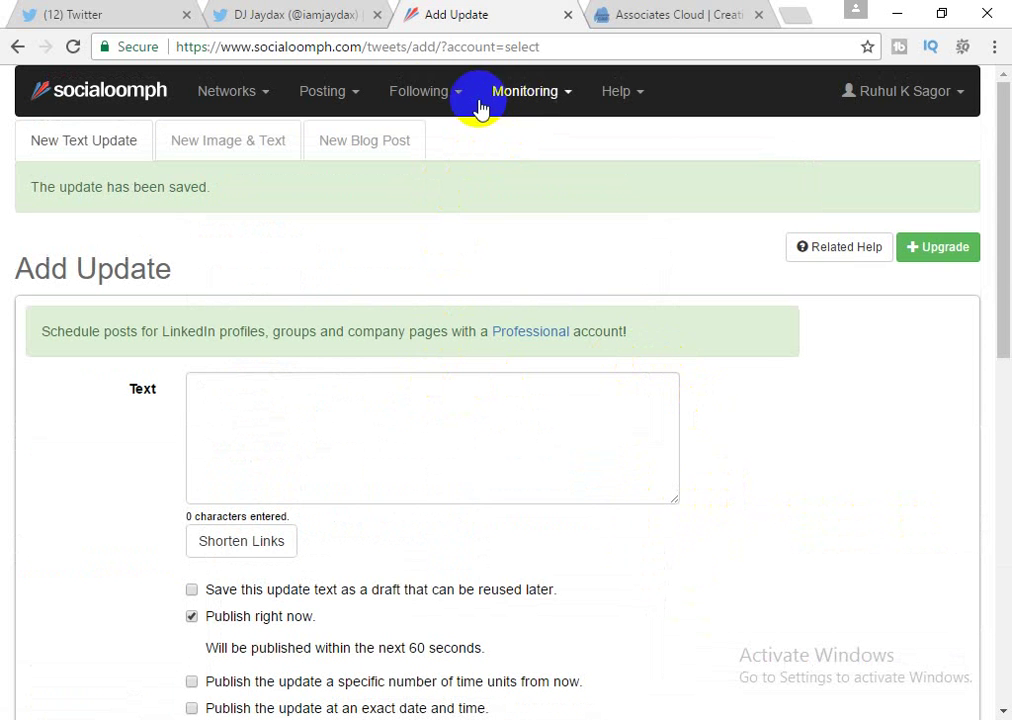
{"action": "left_click", "coordinate": [343, 97]}
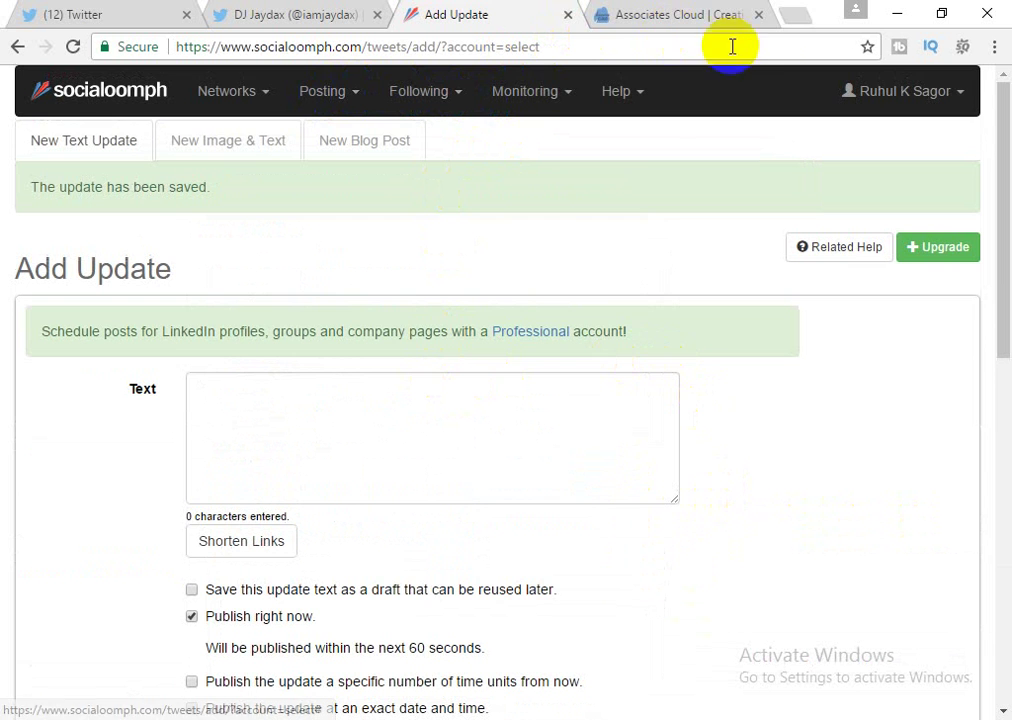
Open the associatescloud Twitter profile in a new browser tab and check its latest tweets for the published update
{"action": "left_click", "coordinate": [785, 18]}
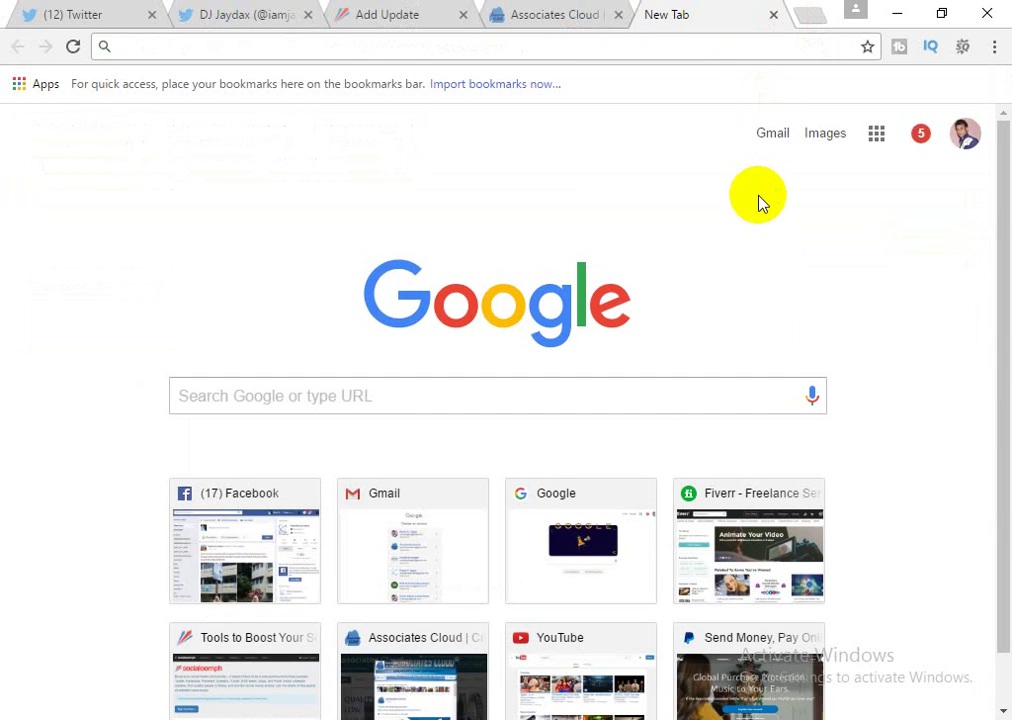
{"action": "type", "text": "twitt"}
{"action": "key", "text": "Down"}
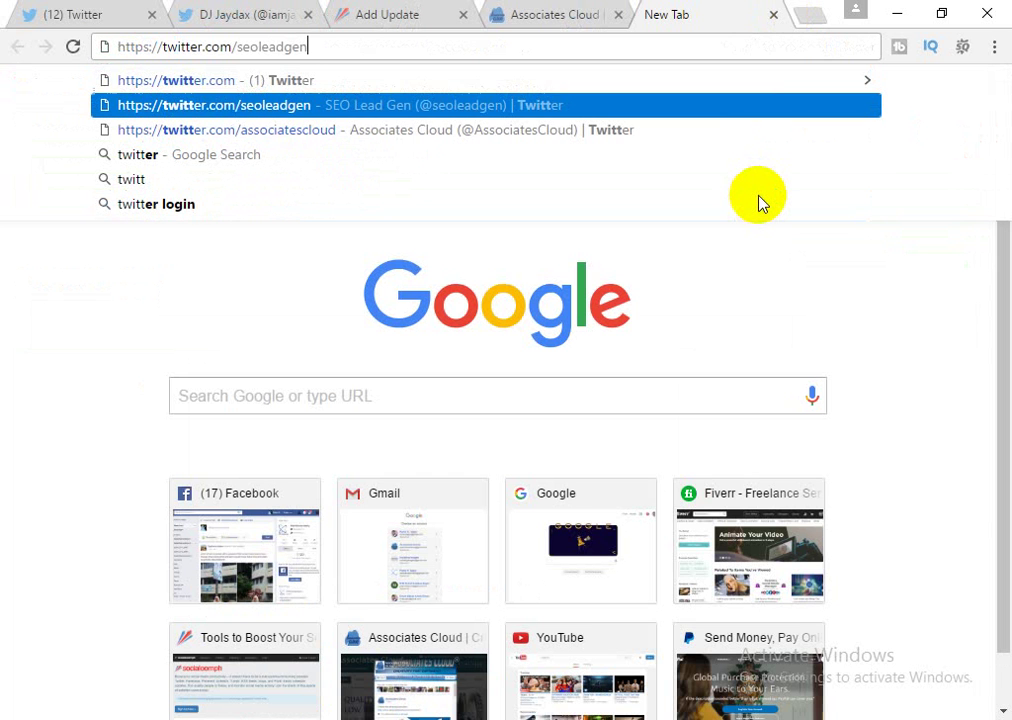
{"action": "key", "text": "Down"}
{"action": "key", "text": "Return"}
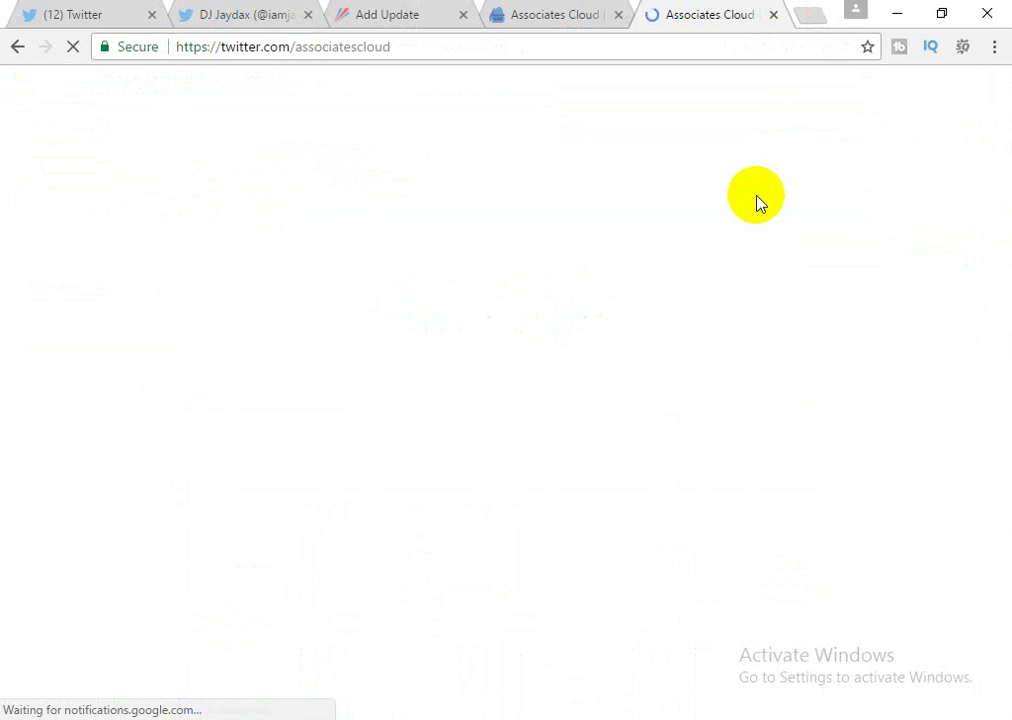
{"action": "scroll", "coordinate": [663, 345], "scroll_direction": "down", "scroll_amount": 2}
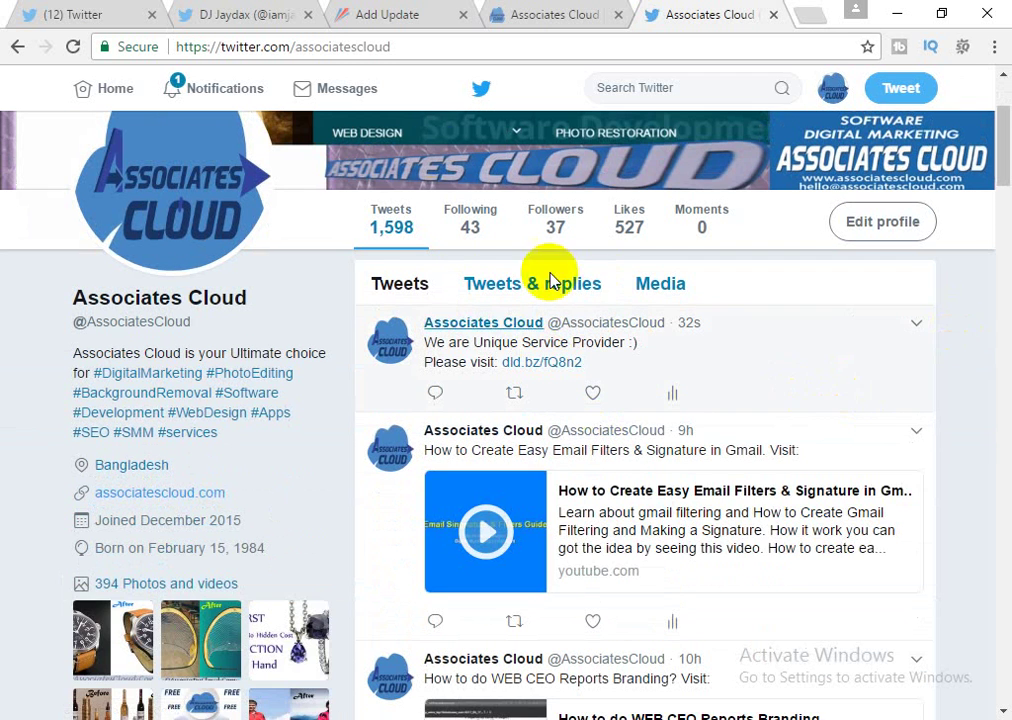
Open the seoleadgen Twitter profile and check its latest tweets for the published update
{"action": "double_click", "coordinate": [366, 48]}
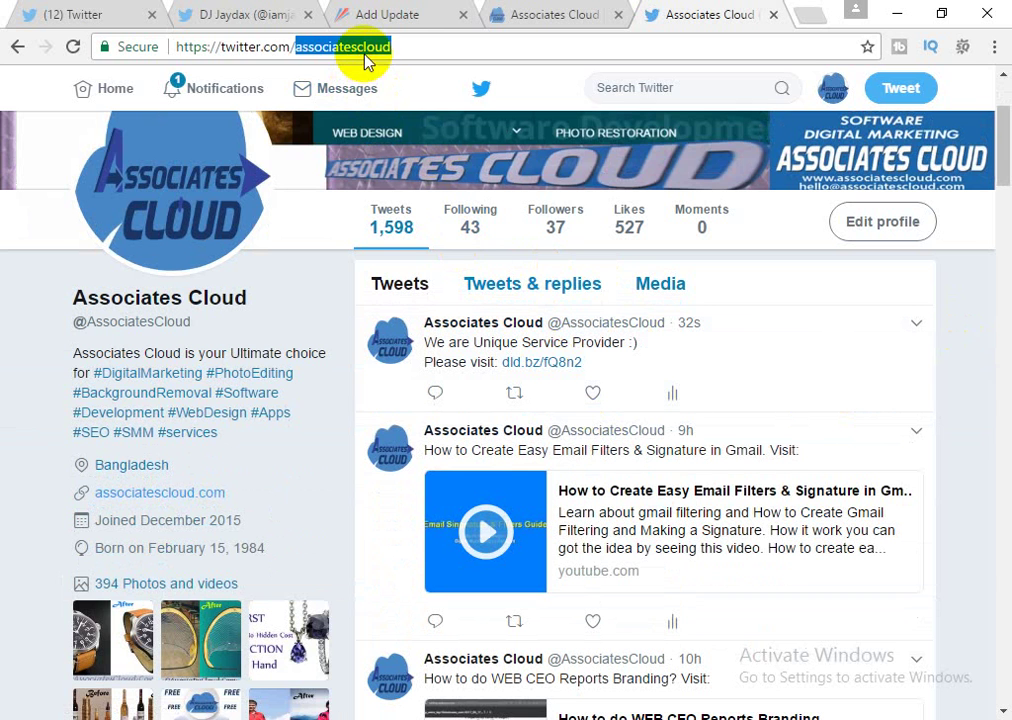
{"action": "type", "text": "seoleadgen"}
{"action": "key", "text": "Down"}
{"action": "key", "text": "Up"}
{"action": "key", "text": "Return"}
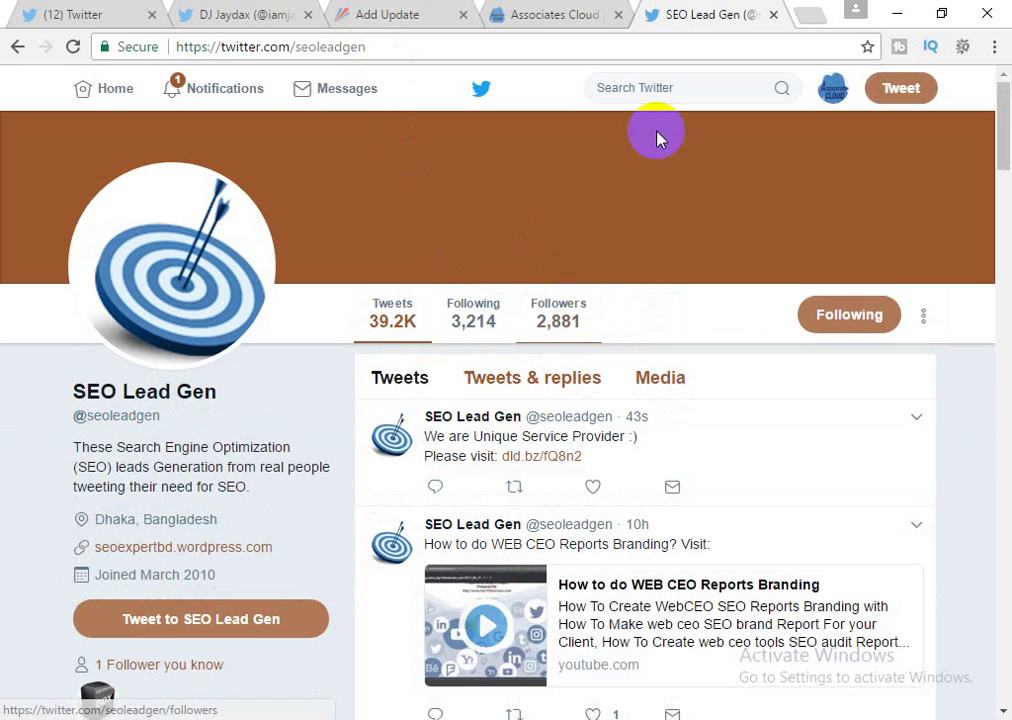
Return to SocialOomph and look over its monitoring and posting features
{"action": "left_click", "coordinate": [551, 15]}
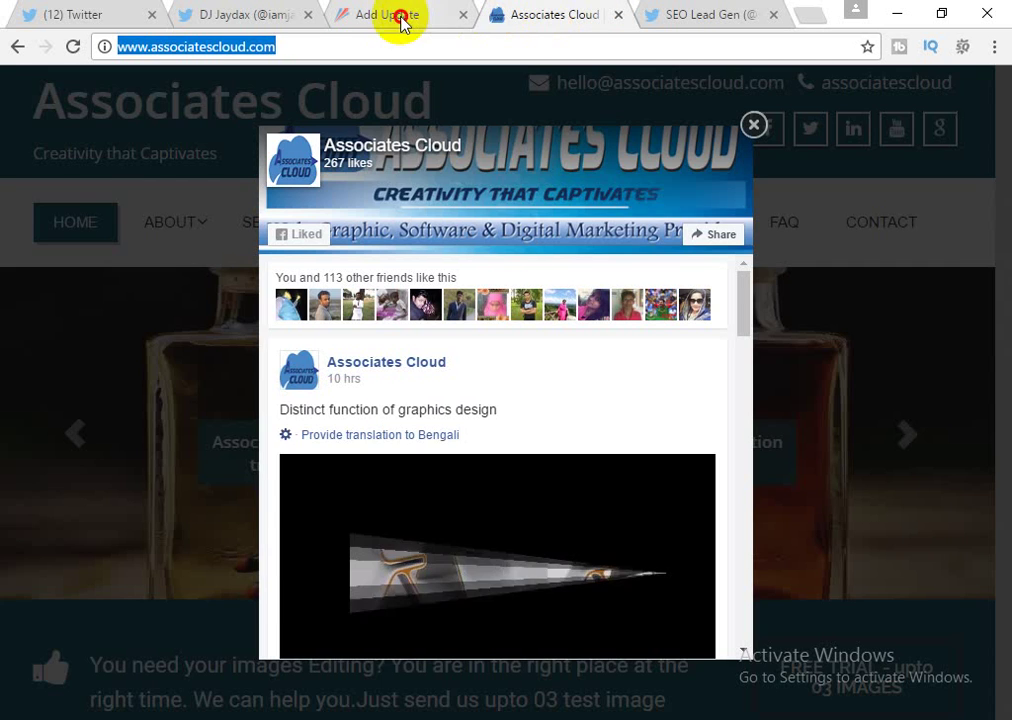
{"action": "left_click", "coordinate": [401, 20]}
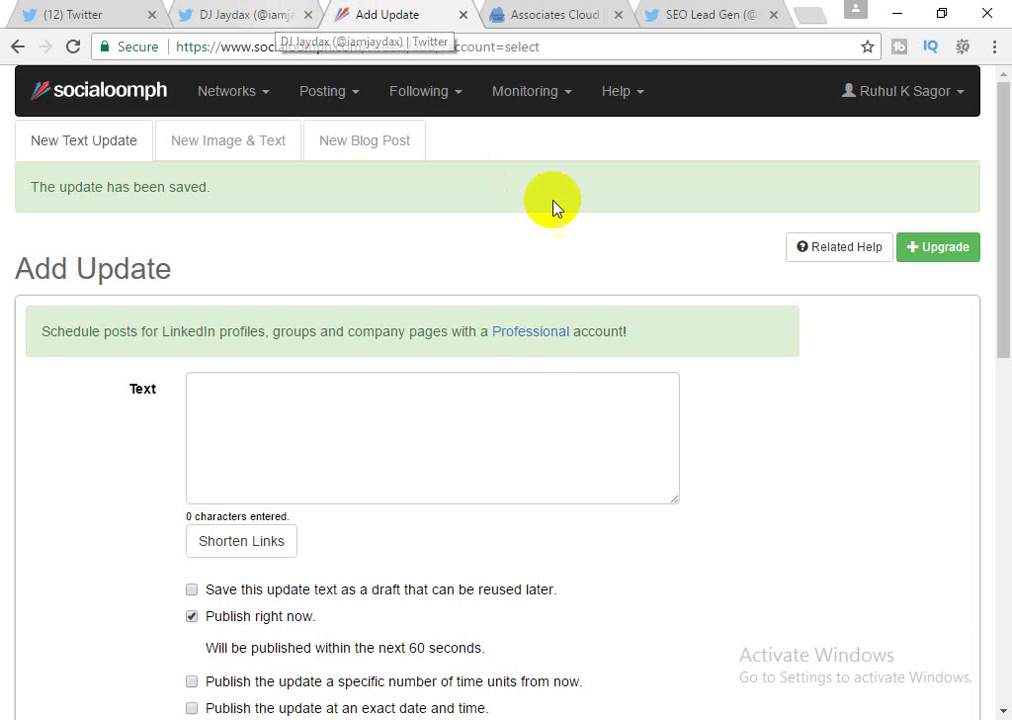
{"action": "left_click", "coordinate": [566, 100]}
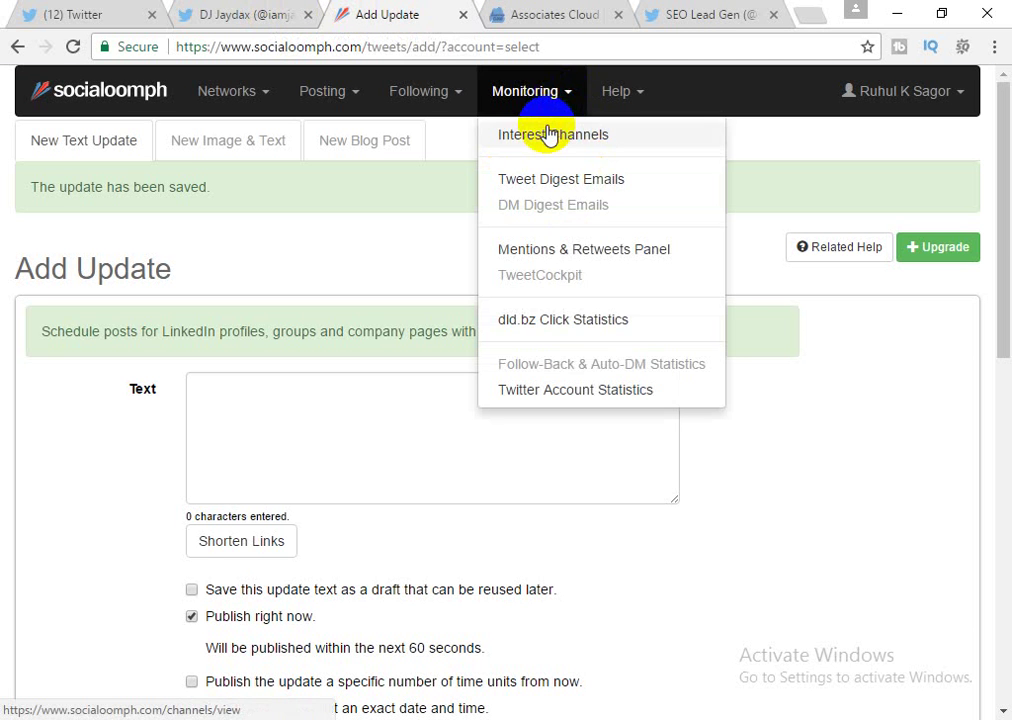
{"action": "left_click", "coordinate": [342, 102]}
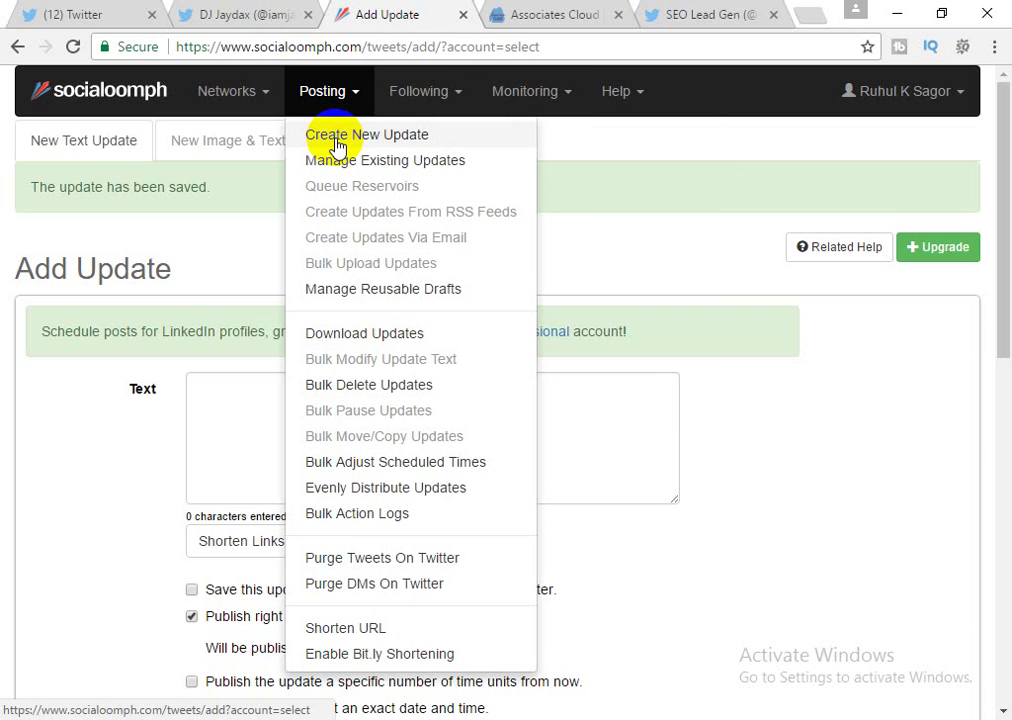
Open Approve New Followings and check the entries awaiting approval, filtering by the associatescloud and outsourcinglead accounts
{"action": "left_click", "coordinate": [445, 104]}
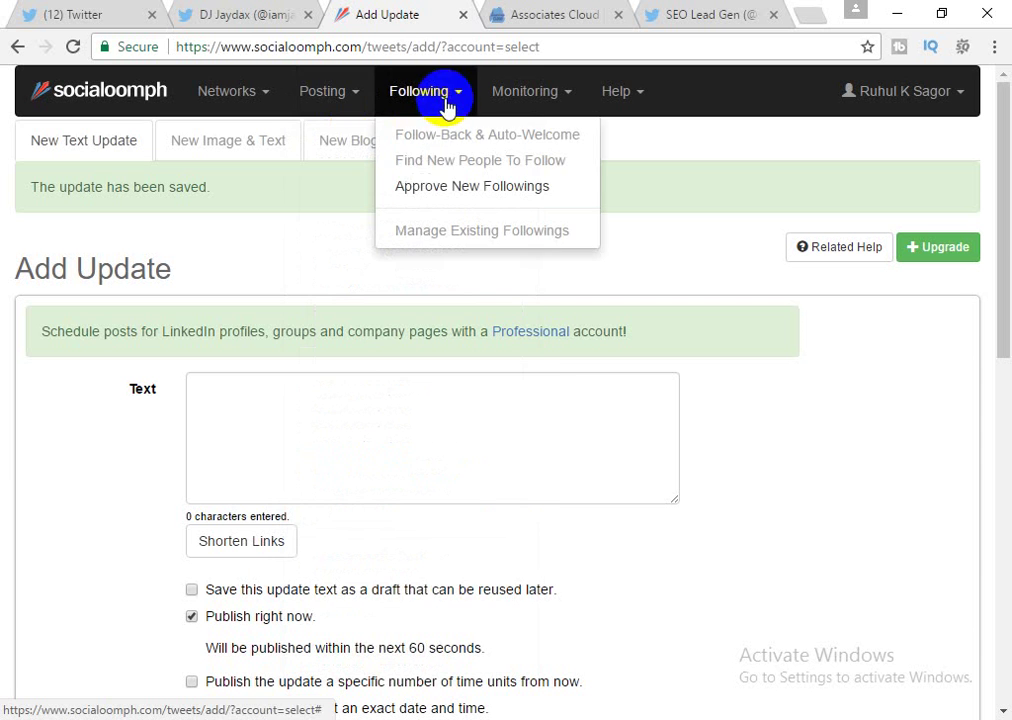
{"action": "left_click", "coordinate": [436, 196]}
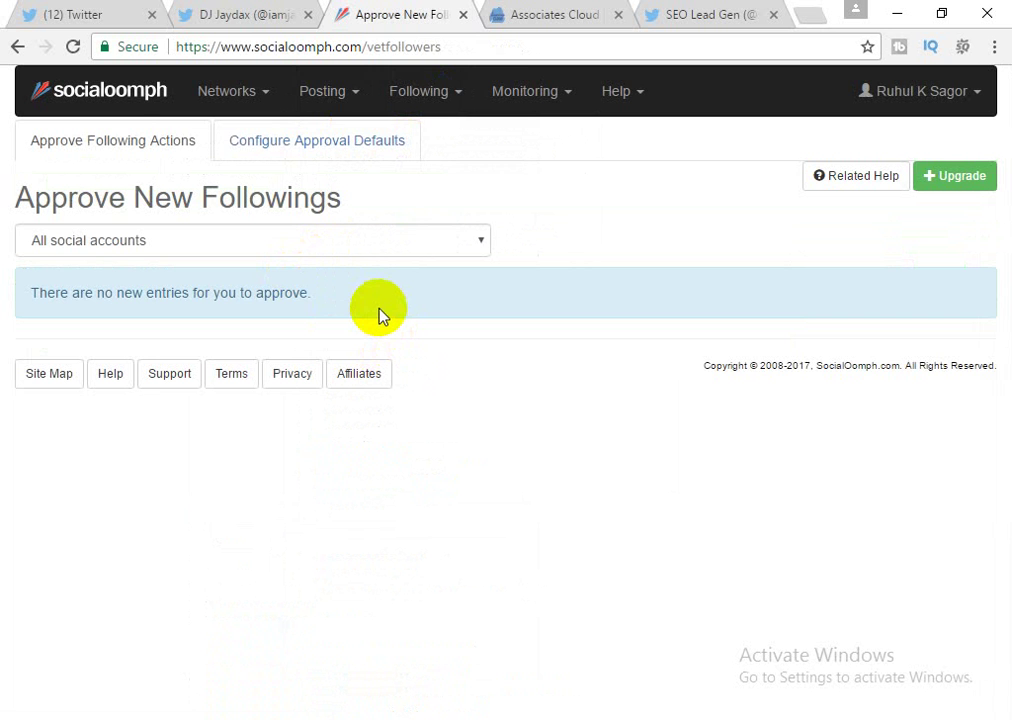
{"action": "triple_click", "coordinate": [163, 294]}
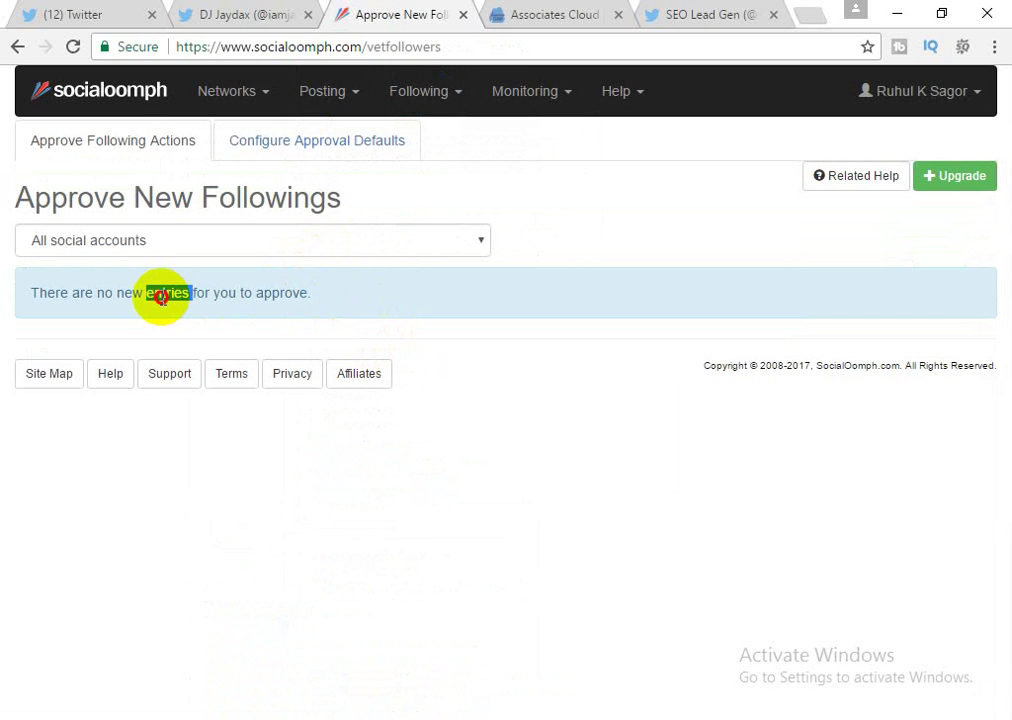
{"action": "left_click", "coordinate": [75, 242]}
{"action": "left_click", "coordinate": [87, 290]}
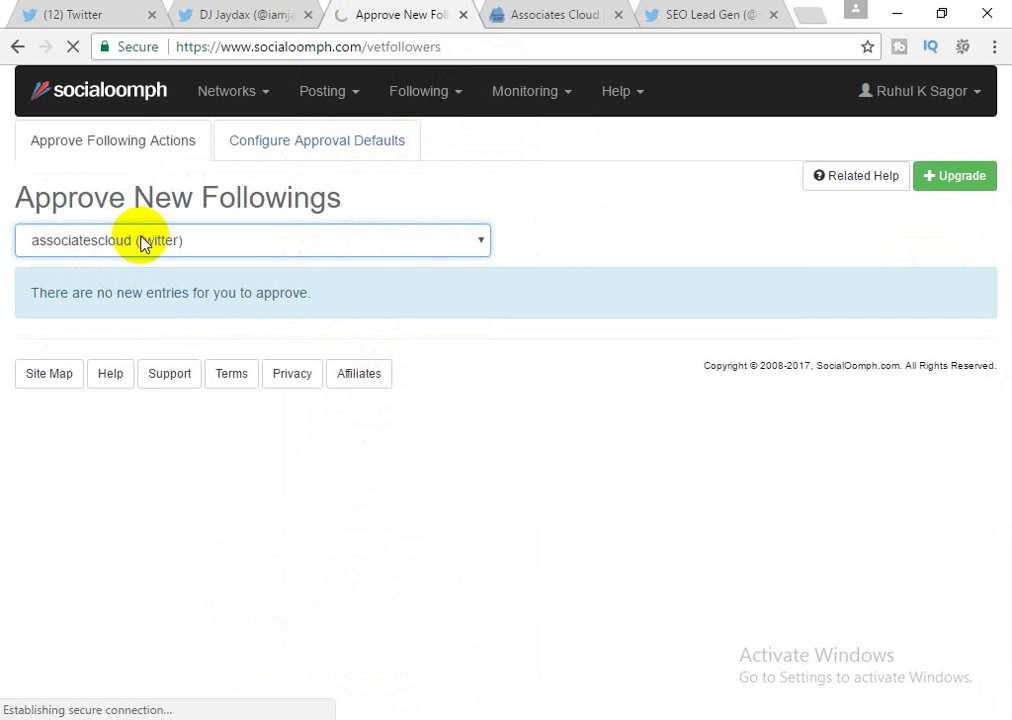
{"action": "left_click", "coordinate": [145, 245]}
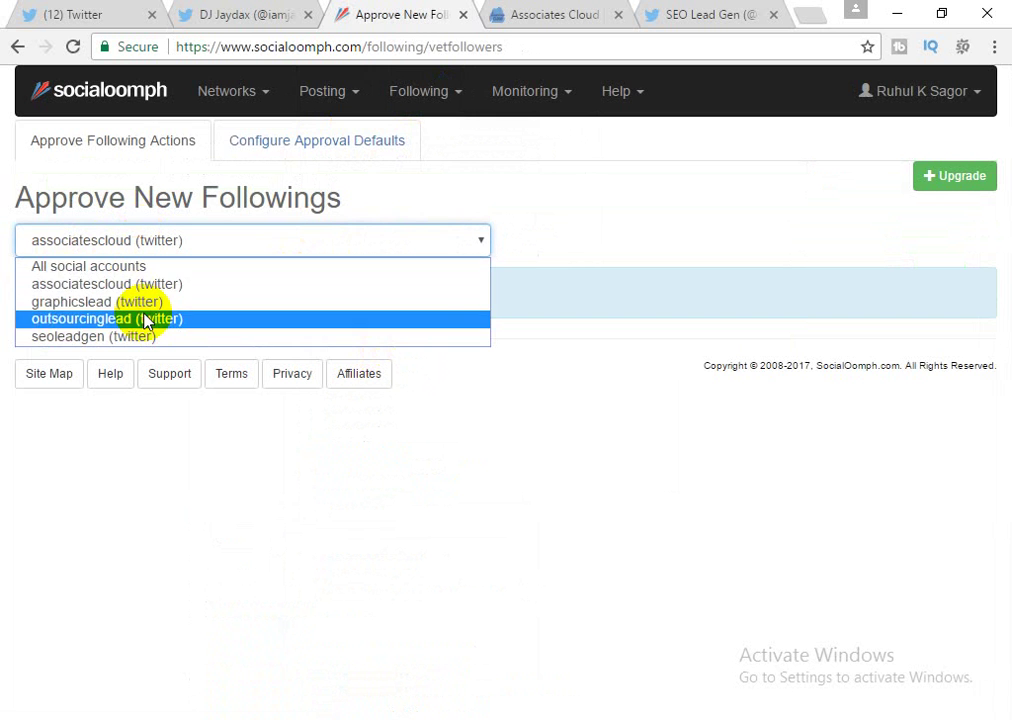
{"action": "left_click", "coordinate": [142, 318]}
{"action": "left_click", "coordinate": [176, 253]}
{"action": "left_click", "coordinate": [169, 285]}
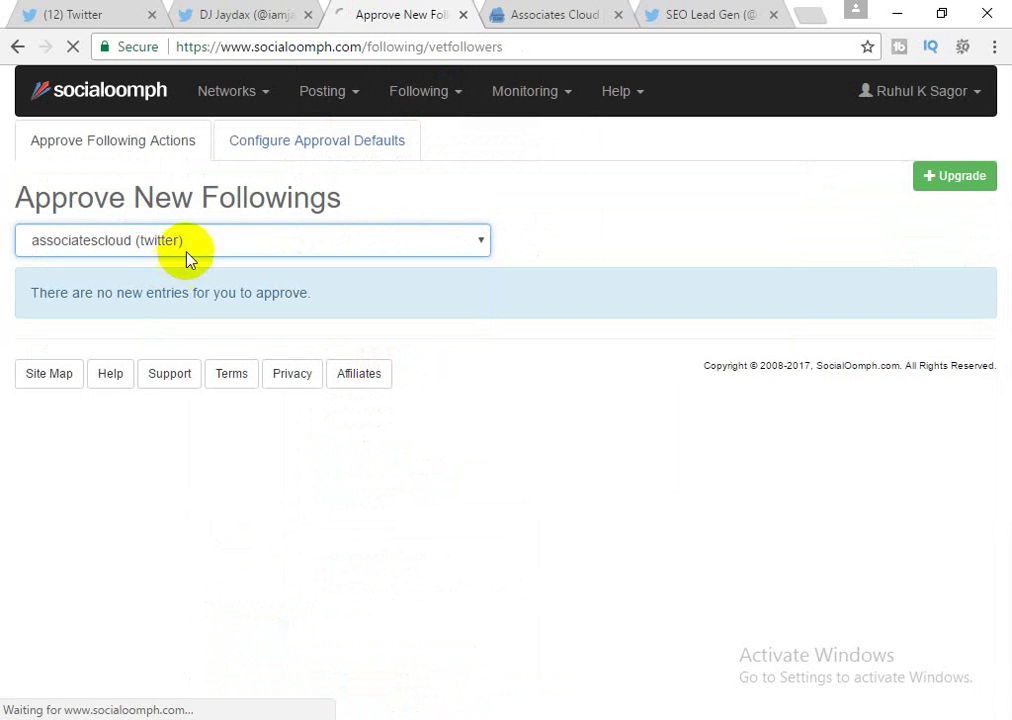
Open the following approval defaults and review their broad, granular and keyword settings
{"action": "left_click", "coordinate": [100, 142]}
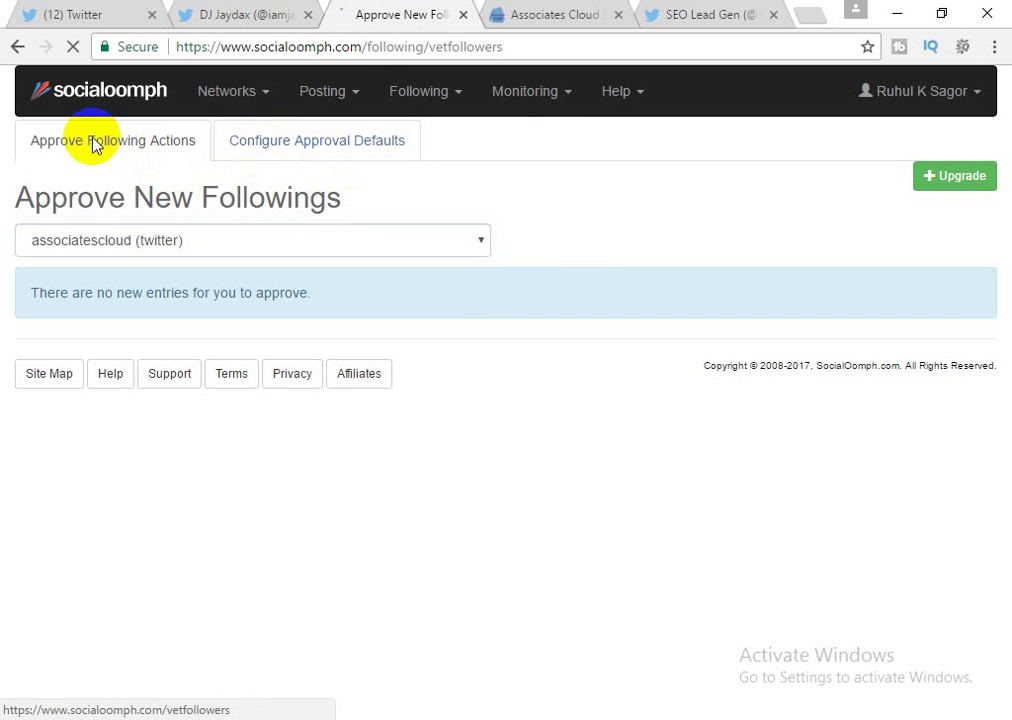
{"action": "left_click", "coordinate": [307, 145]}
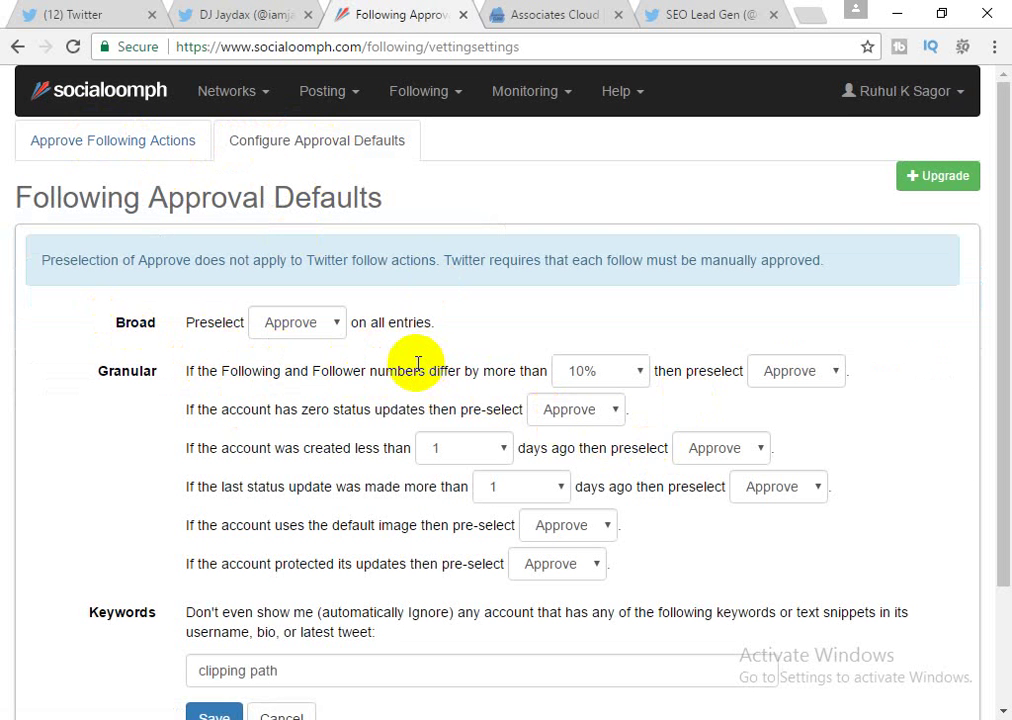
{"action": "scroll", "coordinate": [418, 362], "scroll_direction": "down", "scroll_amount": 3}
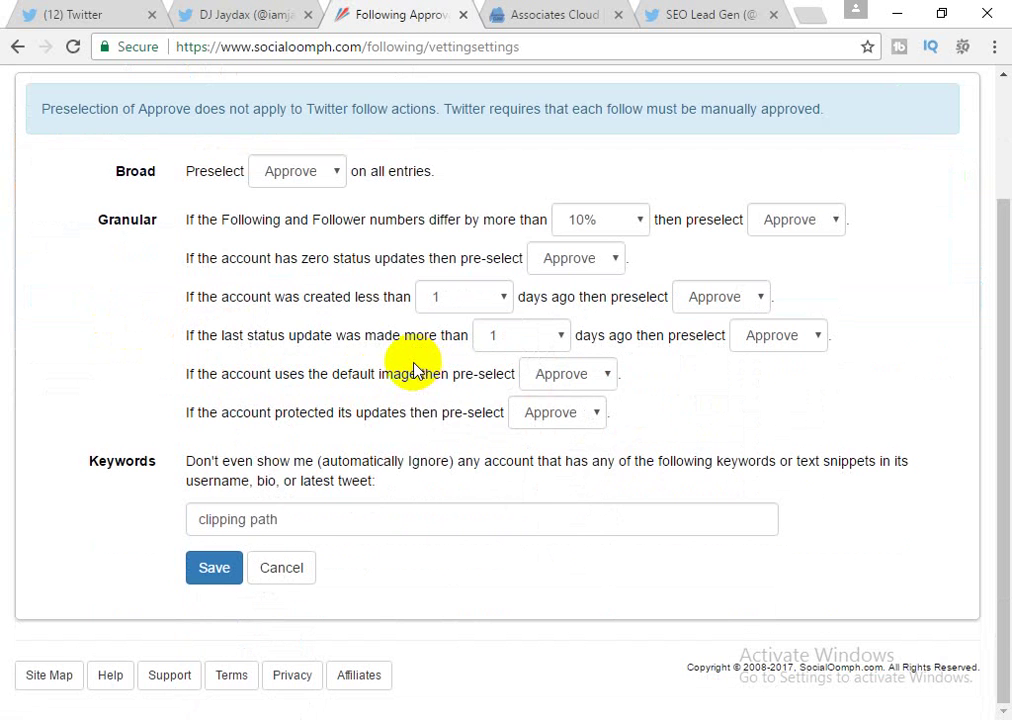
{"action": "scroll", "coordinate": [470, 450], "scroll_direction": "up", "scroll_amount": 2}
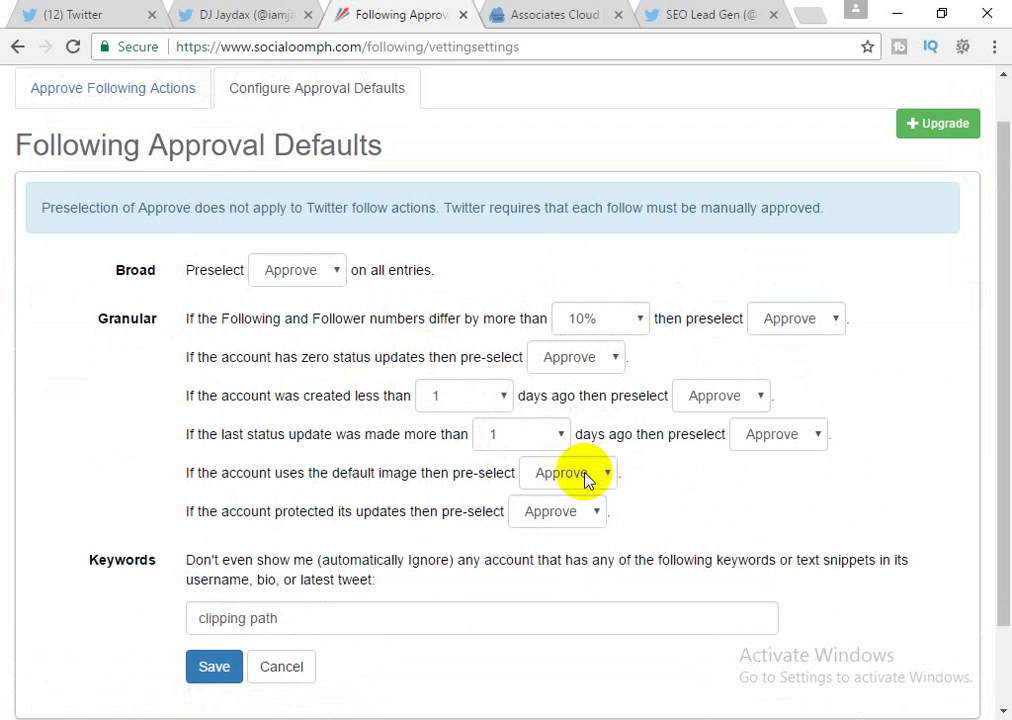
{"action": "scroll", "coordinate": [576, 447], "scroll_direction": "up", "scroll_amount": 1}
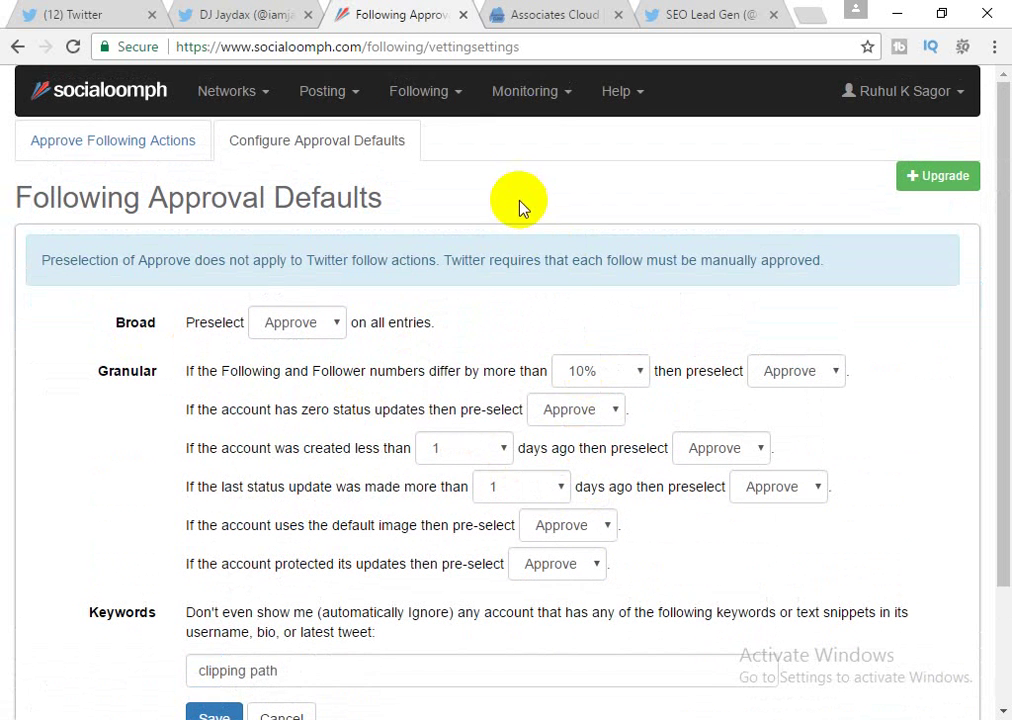
Browse the monitoring and posting features and open the Mentions & Retweets Panel
{"action": "left_click", "coordinate": [522, 92]}
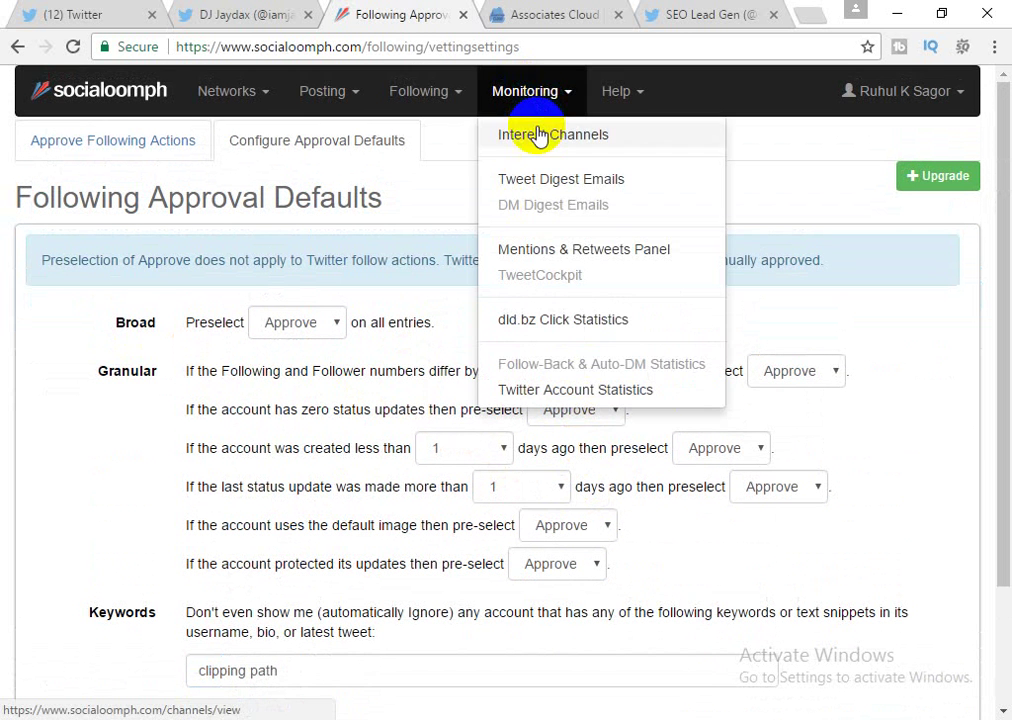
{"action": "left_click", "coordinate": [300, 104]}
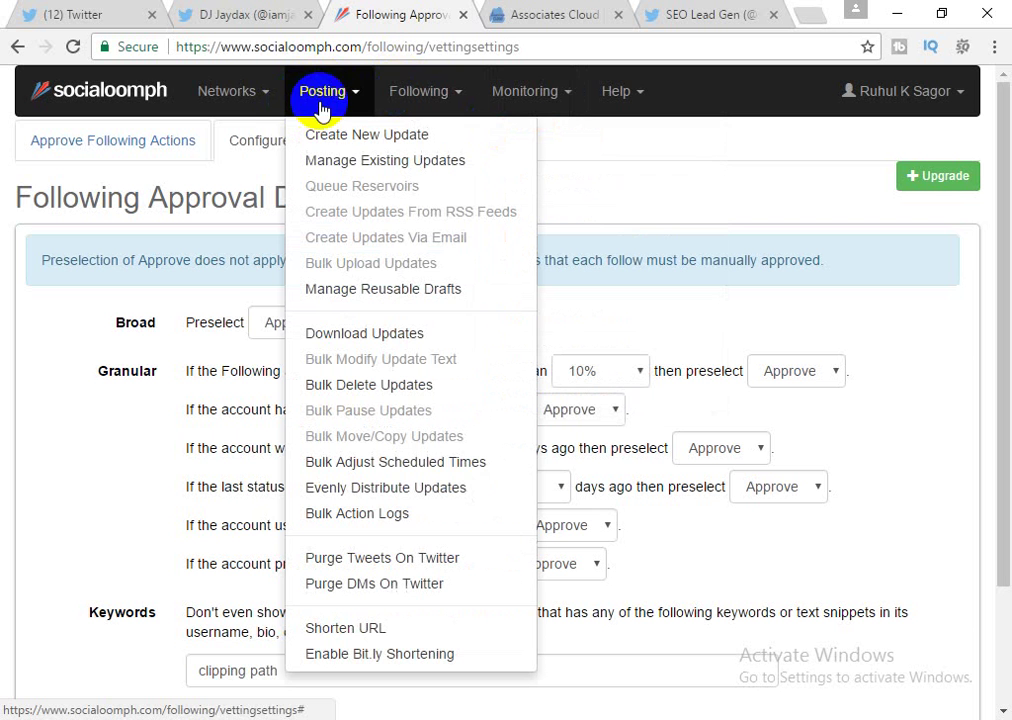
{"action": "left_click", "coordinate": [241, 104]}
{"action": "left_click", "coordinate": [556, 97]}
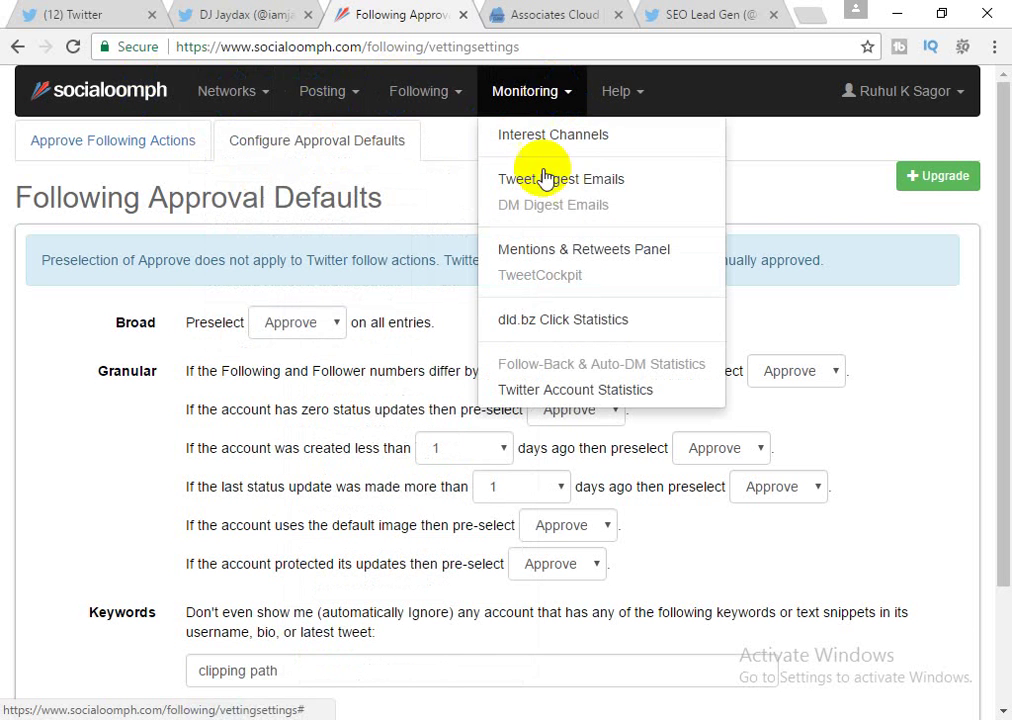
{"action": "left_click", "coordinate": [543, 254]}
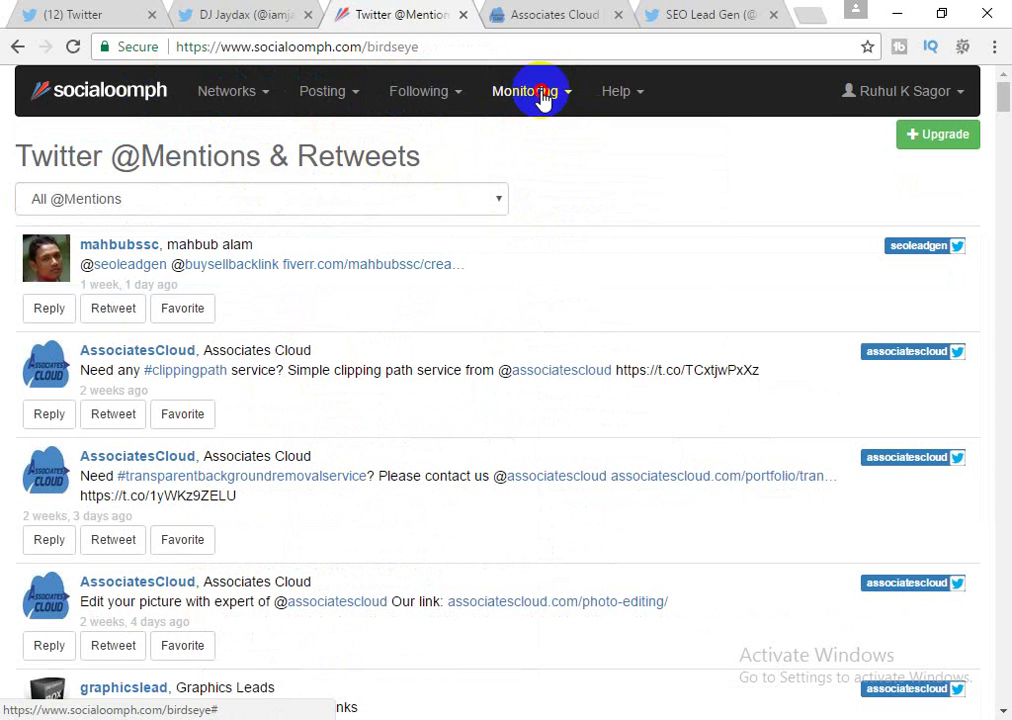
{"action": "left_click", "coordinate": [542, 95]}
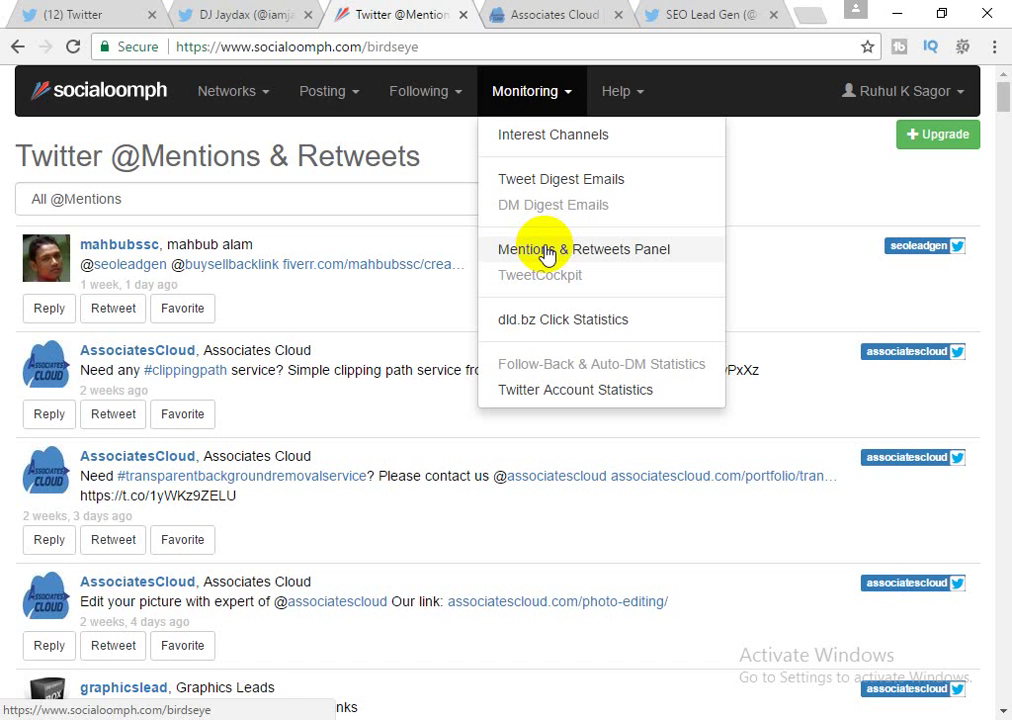
{"action": "left_click", "coordinate": [193, 162]}
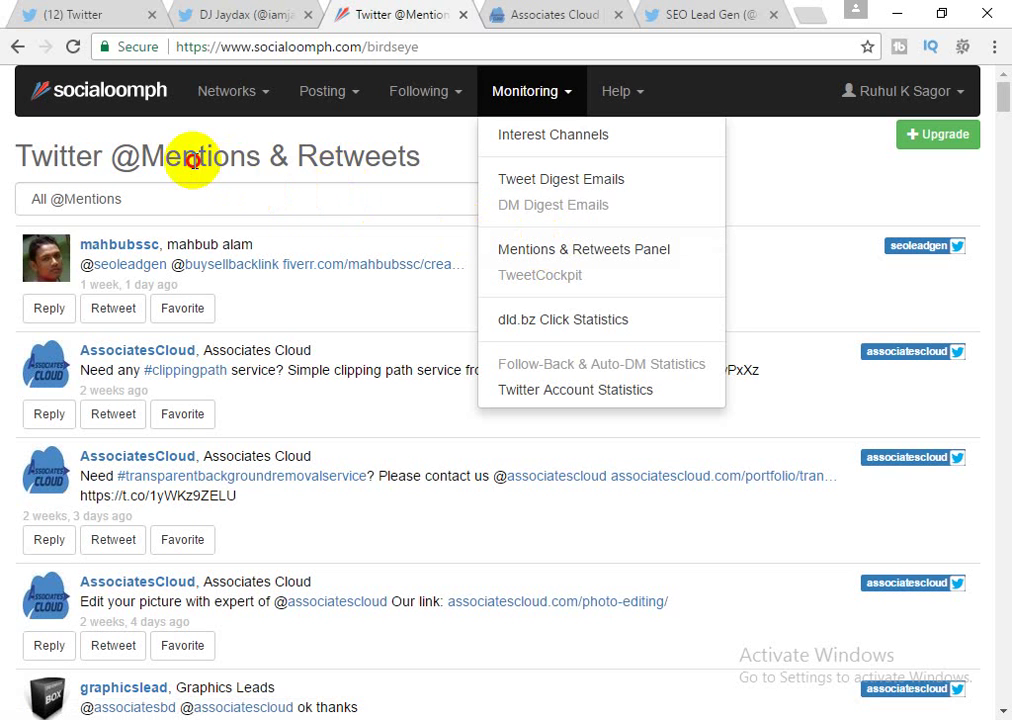
{"action": "triple_click", "coordinate": [193, 162]}
{"action": "left_click", "coordinate": [192, 154]}
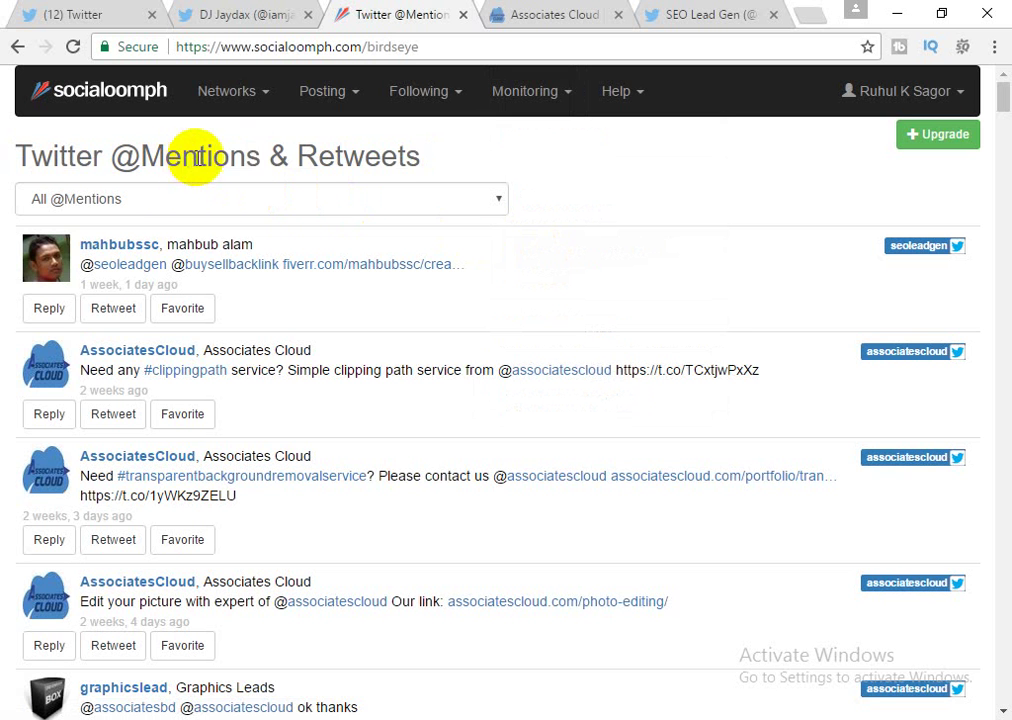
{"action": "double_click", "coordinate": [357, 157]}
{"action": "double_click", "coordinate": [228, 162]}
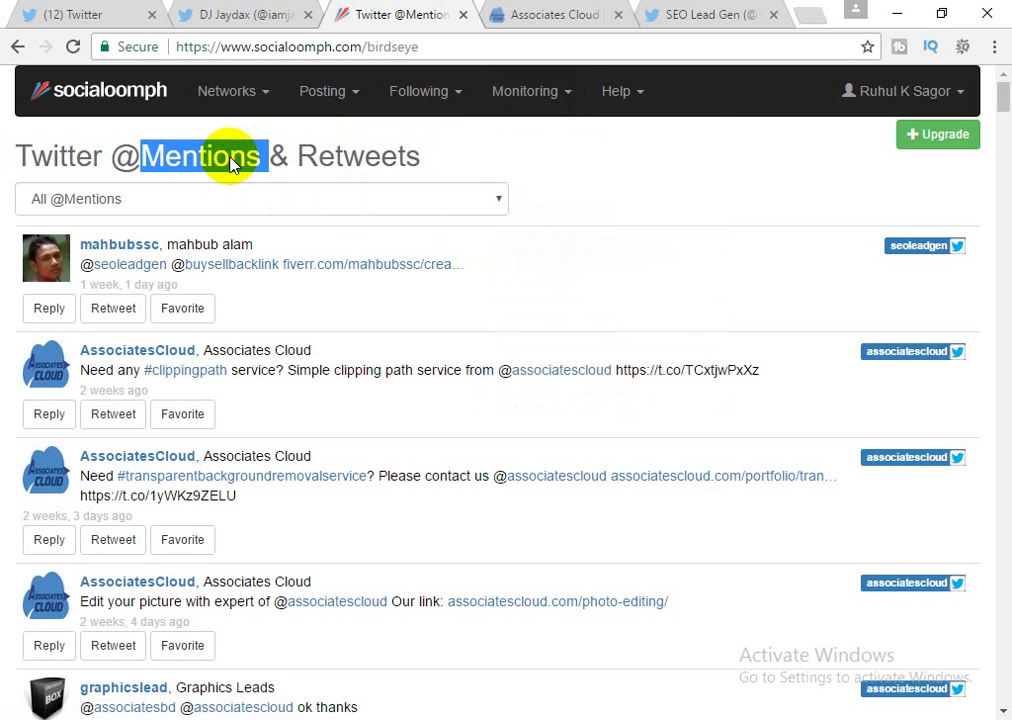
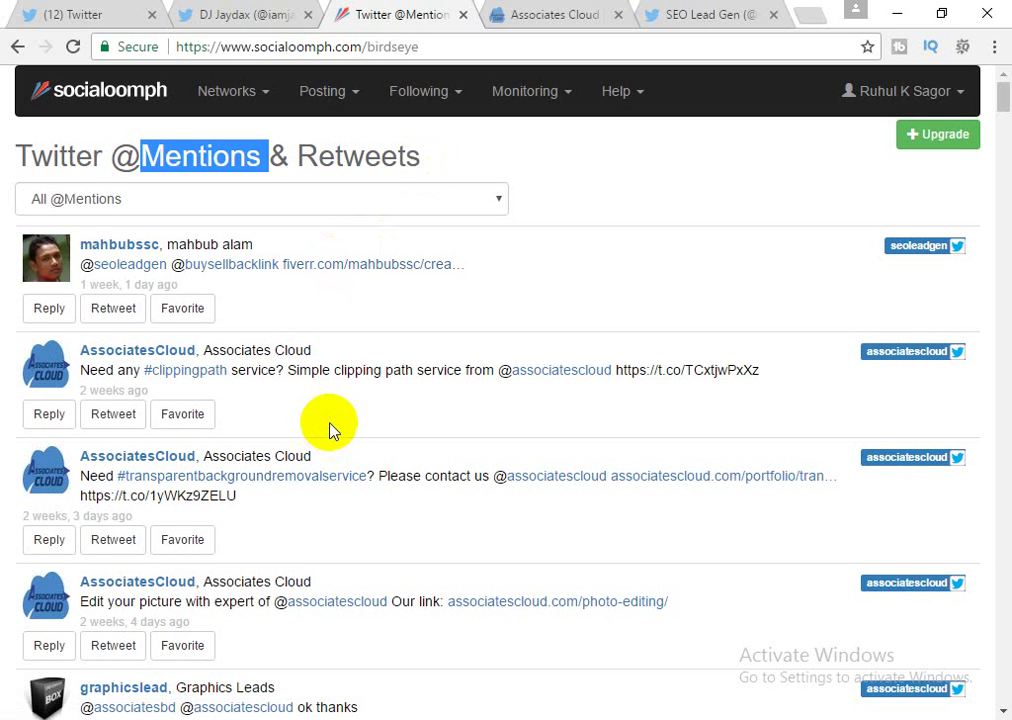
{"action": "scroll", "coordinate": [334, 422], "scroll_direction": "down", "scroll_amount": 2}
{"action": "scroll", "coordinate": [336, 420], "scroll_direction": "down", "scroll_amount": 3}
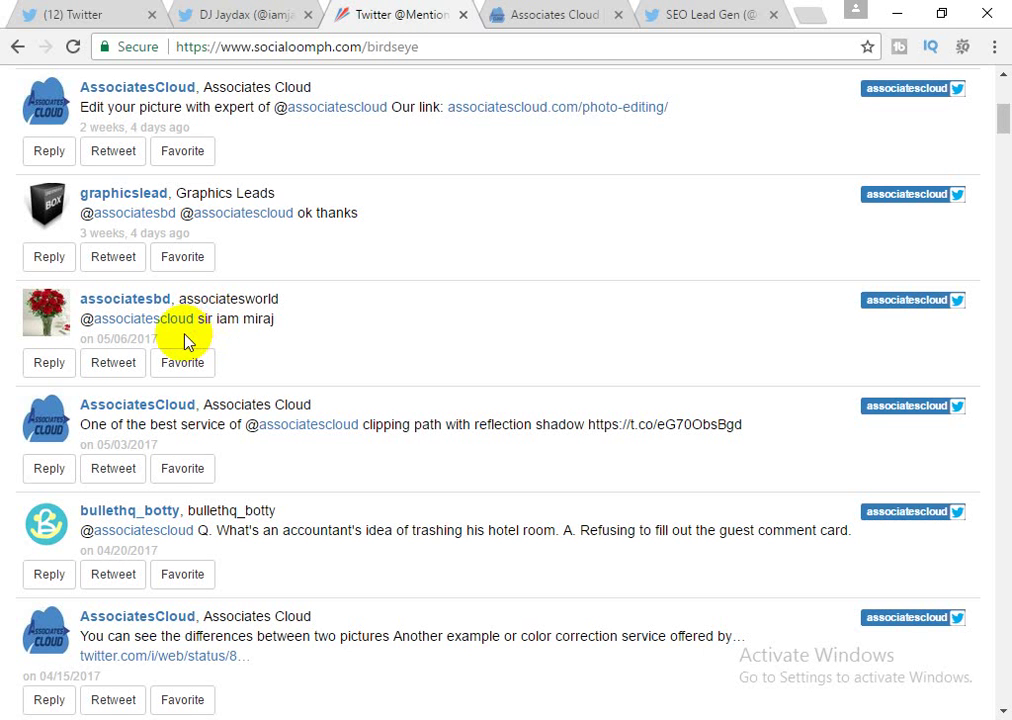
{"action": "scroll", "coordinate": [190, 339], "scroll_direction": "down", "scroll_amount": 3}
{"action": "scroll", "coordinate": [180, 332], "scroll_direction": "up", "scroll_amount": 8}
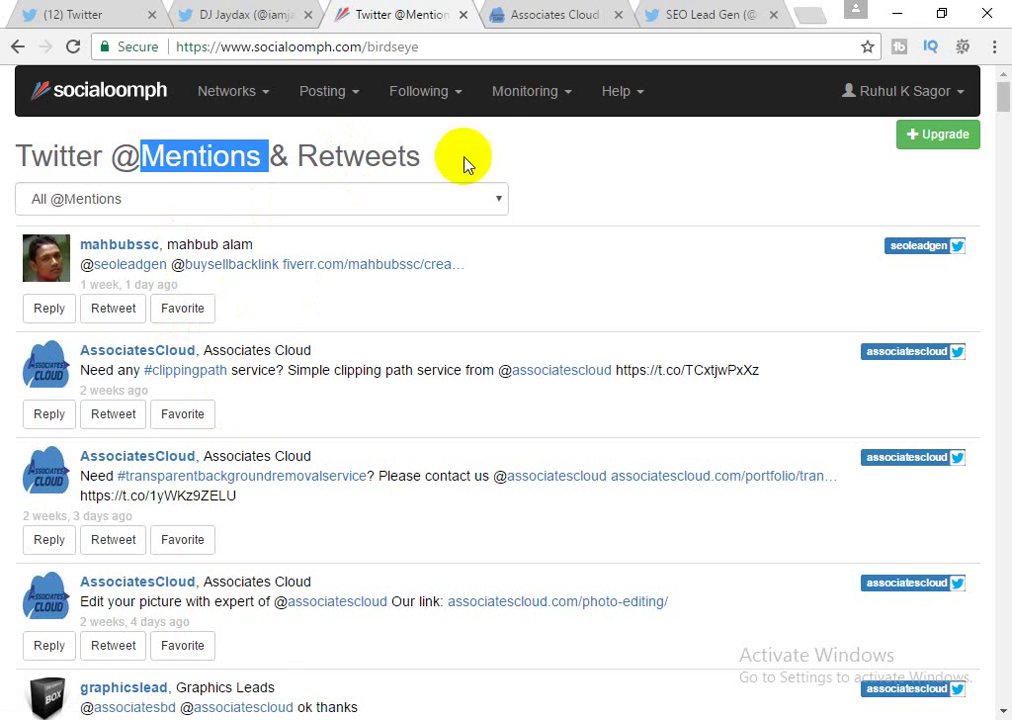
Open Tweet Digest Emails and look over its settings, keywords and the table of tweets found
{"action": "left_click", "coordinate": [534, 108]}
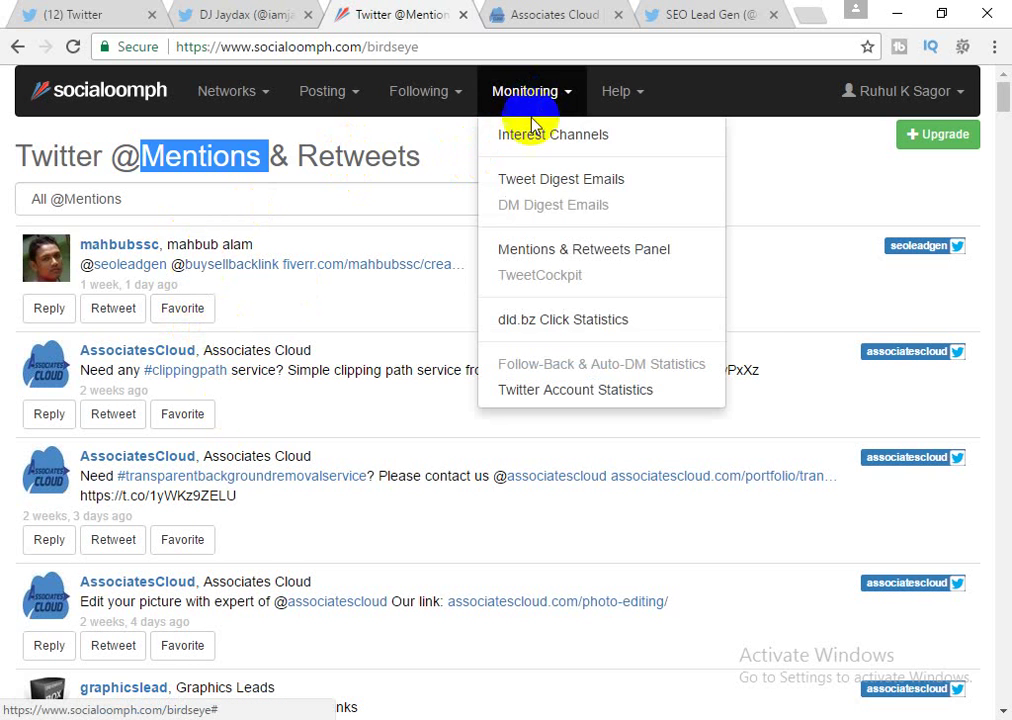
{"action": "left_click", "coordinate": [535, 195]}
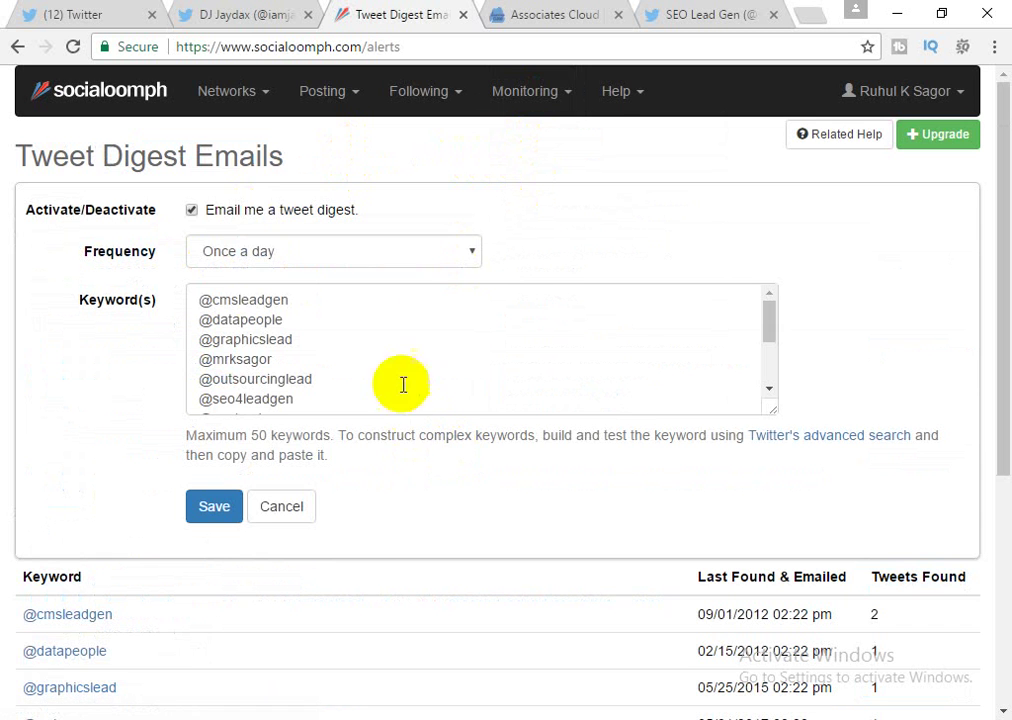
{"action": "scroll", "coordinate": [358, 575], "scroll_direction": "down", "scroll_amount": 4}
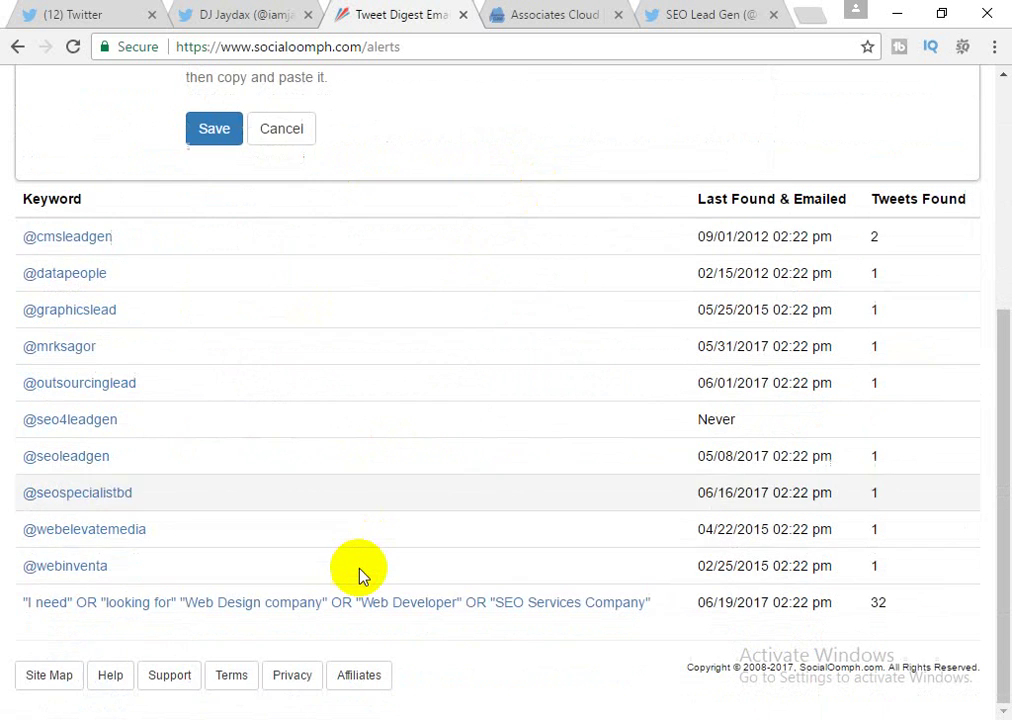
{"action": "scroll", "coordinate": [358, 575], "scroll_direction": "up", "scroll_amount": 4}
{"action": "left_click", "coordinate": [265, 297]}
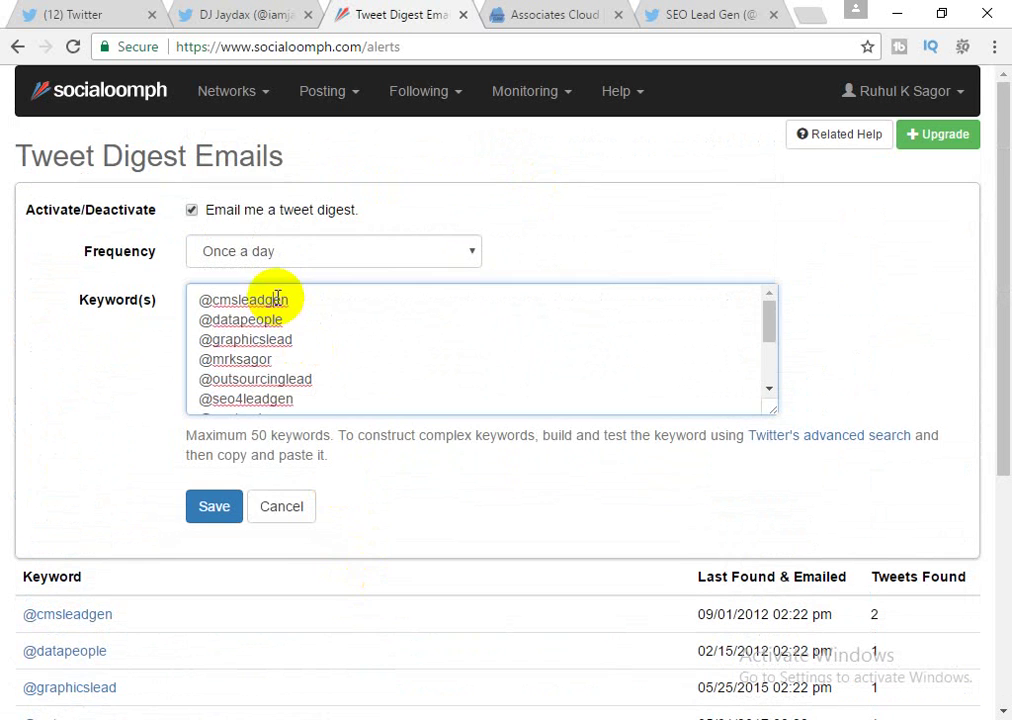
{"action": "triple_click", "coordinate": [300, 432]}
{"action": "left_click", "coordinate": [334, 436]}
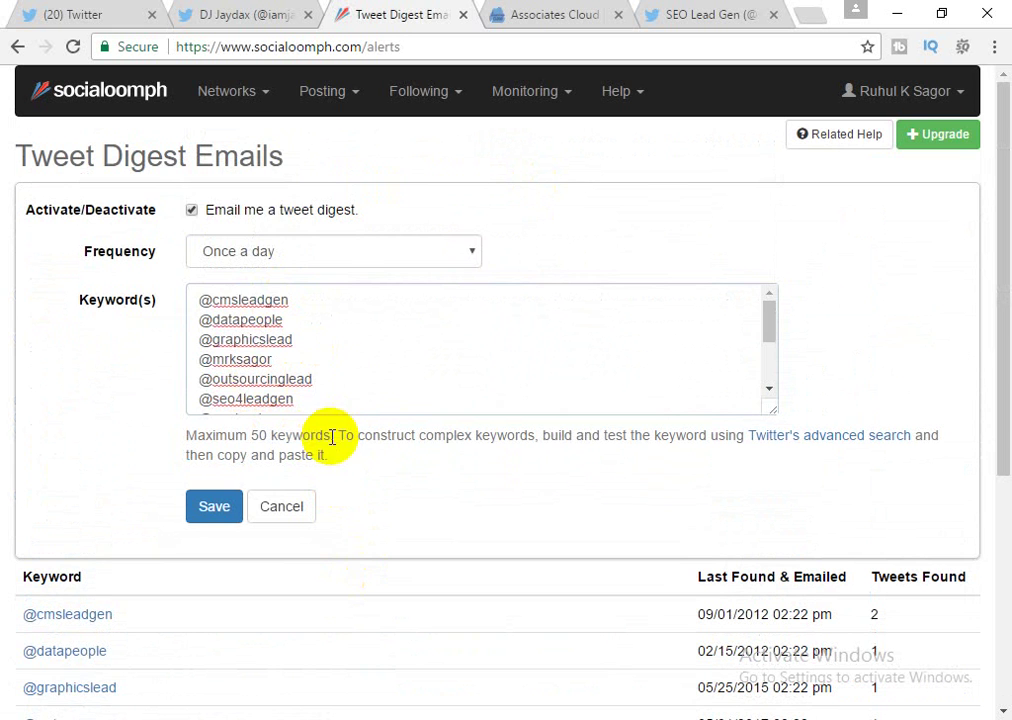
Read the note under the digest keywords about the keyword limit and building complex keywords with Twitter's advanced search
{"action": "left_click", "coordinate": [244, 305]}
{"action": "double_click", "coordinate": [244, 300]}
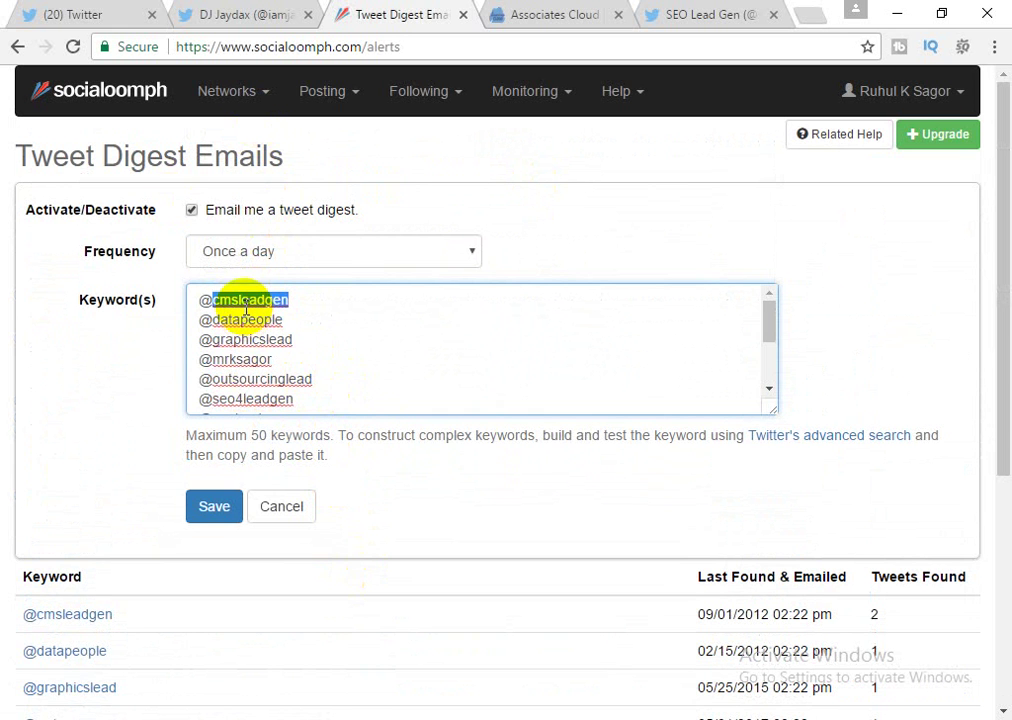
{"action": "left_click", "coordinate": [263, 434]}
{"action": "triple_click", "coordinate": [263, 434]}
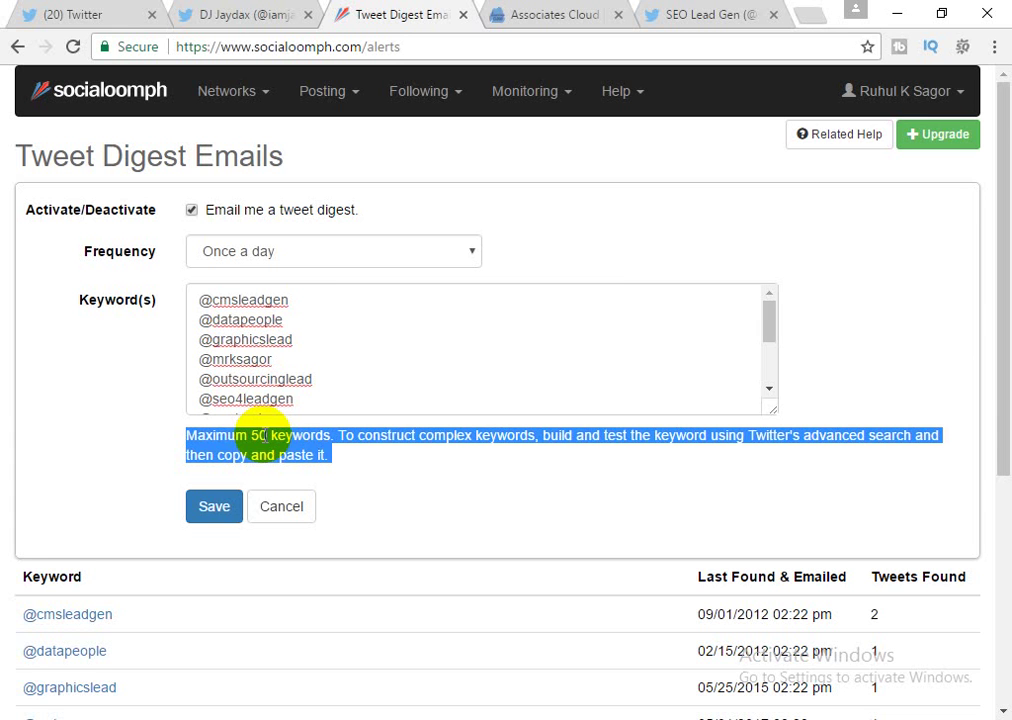
{"action": "left_click", "coordinate": [335, 435]}
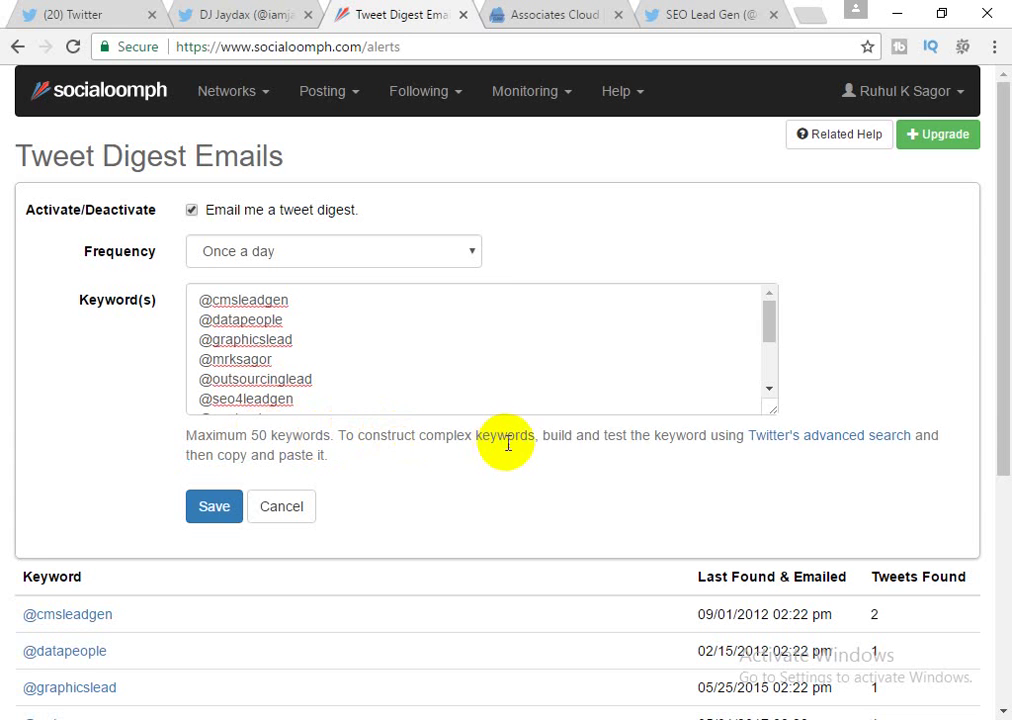
{"action": "mouse_move", "coordinate": [574, 436]}
{"action": "left_mouse_down"}
{"action": "mouse_move", "coordinate": [648, 447]}
{"action": "mouse_move", "coordinate": [671, 433]}
{"action": "mouse_move", "coordinate": [960, 438]}
{"action": "mouse_move", "coordinate": [567, 450]}
{"action": "left_mouse_up"}
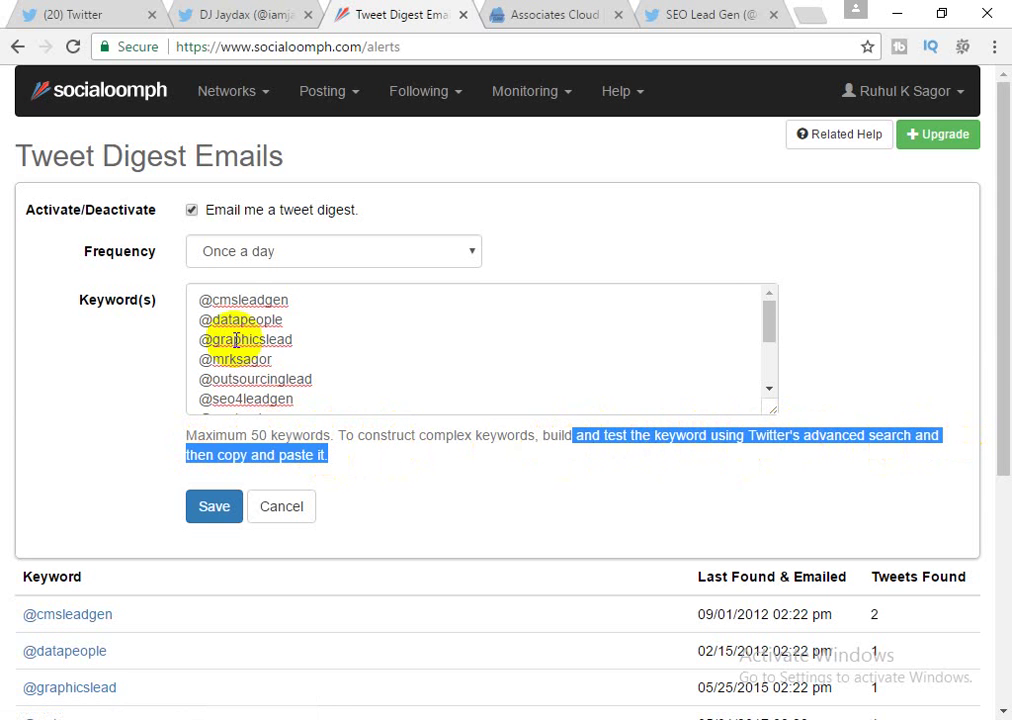
Try the tweet digest frequency of once every twelve hours and return it to once a day
{"action": "left_click", "coordinate": [242, 254]}
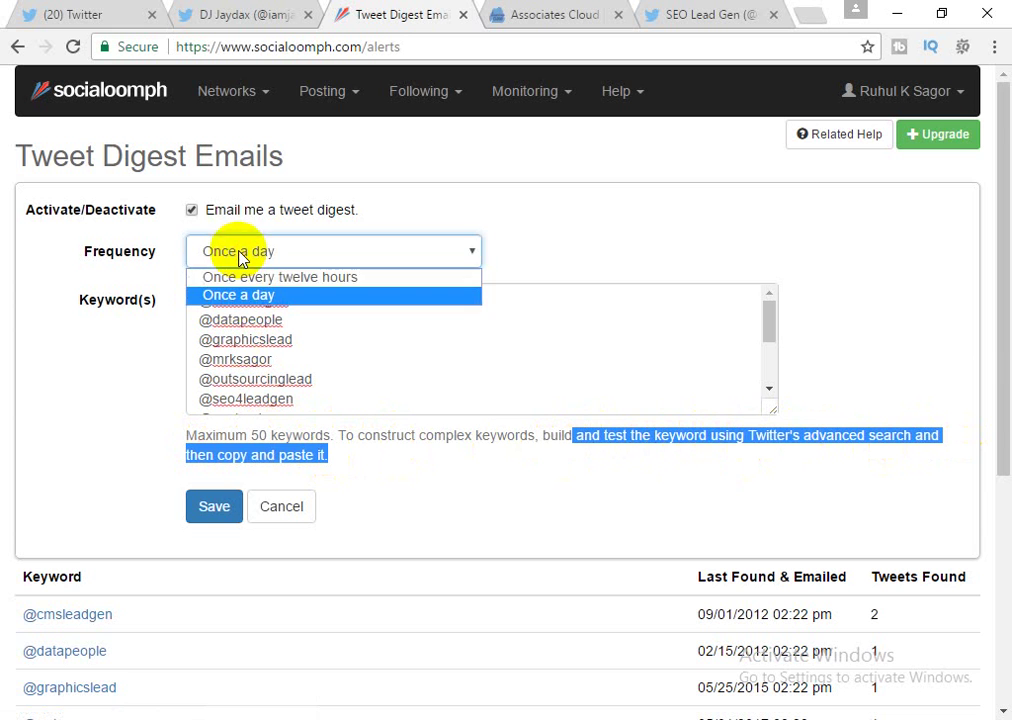
{"action": "left_click", "coordinate": [240, 280]}
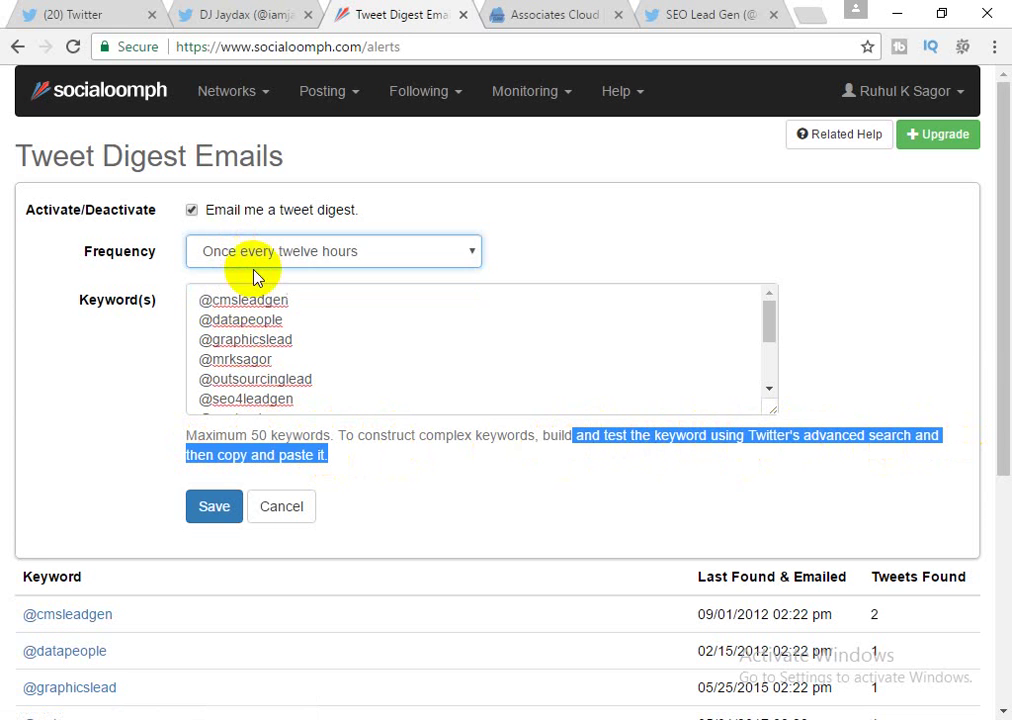
{"action": "left_click", "coordinate": [255, 255]}
{"action": "left_click", "coordinate": [250, 294]}
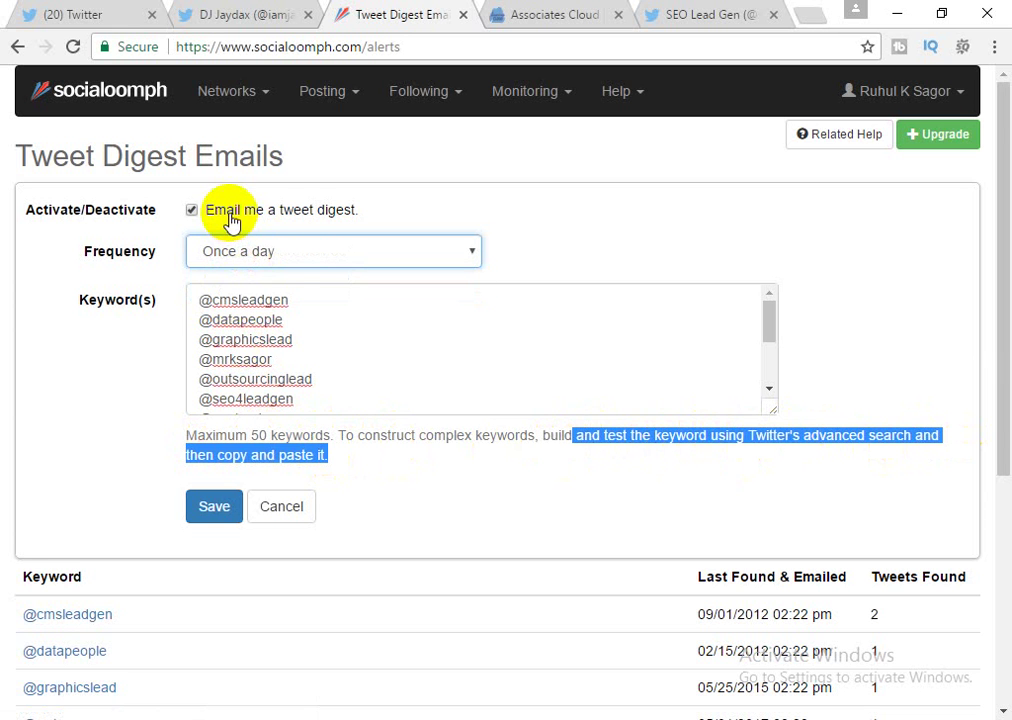
Review the full digest keyword list, including the account handles and the "I need" OR "looking for" search phrase
{"action": "double_click", "coordinate": [245, 299]}
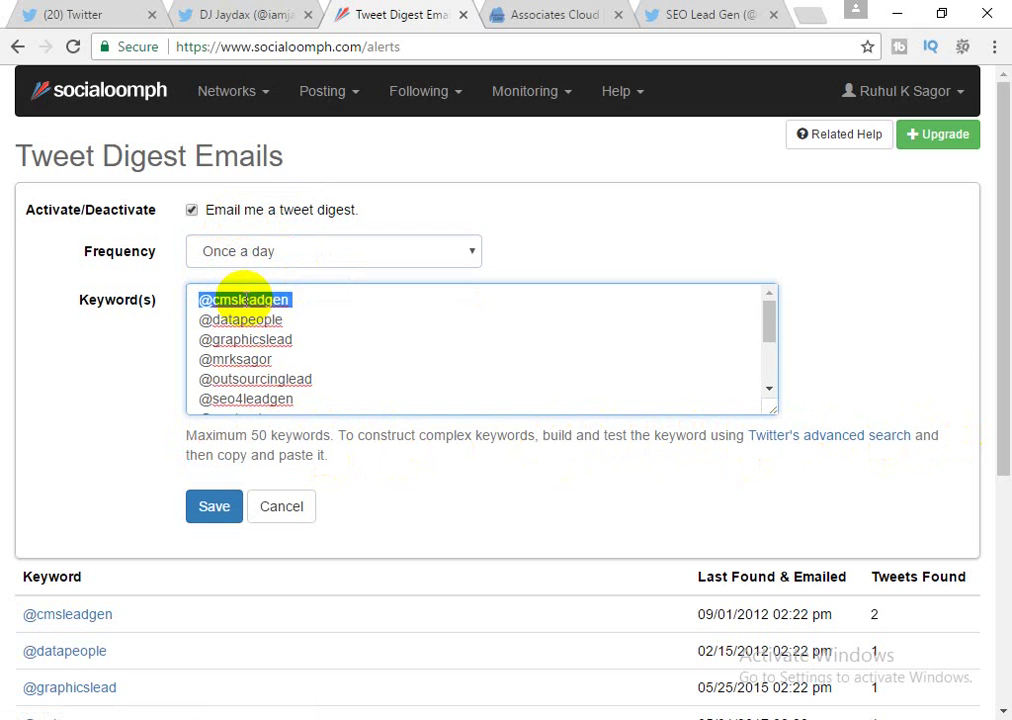
{"action": "left_click", "coordinate": [245, 299]}
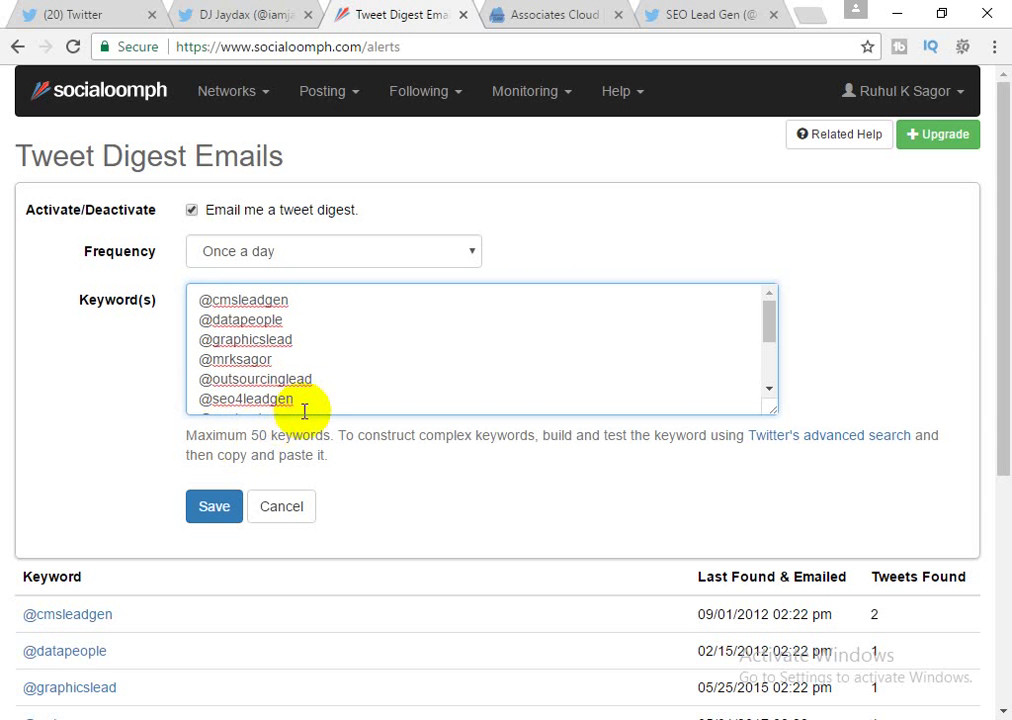
{"action": "scroll", "coordinate": [315, 402], "scroll_direction": "down", "scroll_amount": 3}
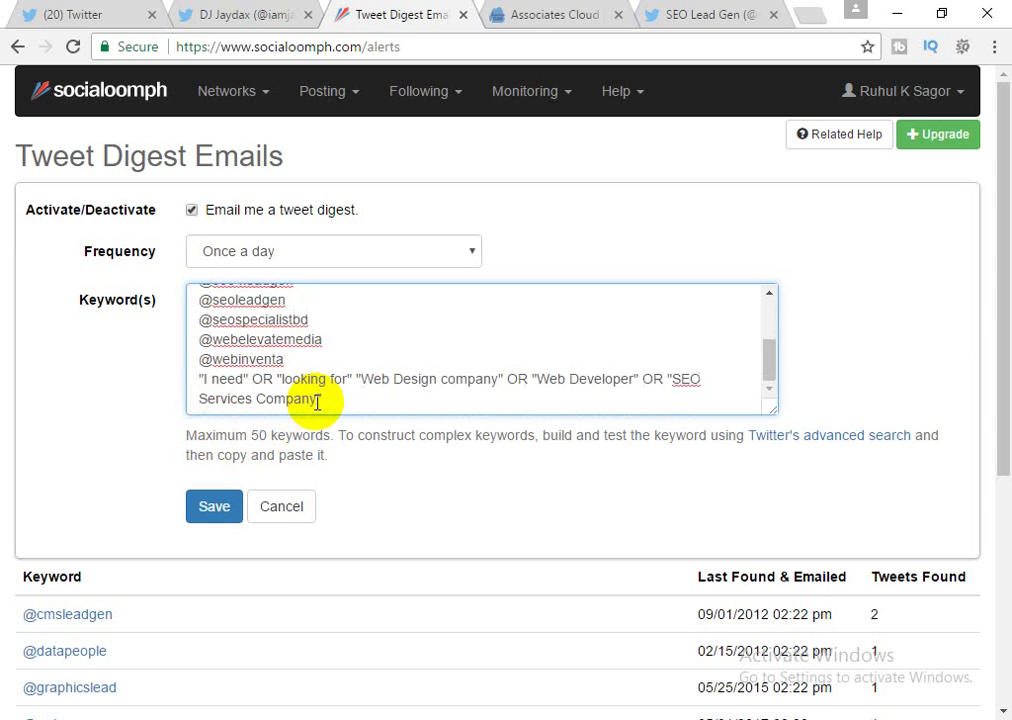
{"action": "triple_click", "coordinate": [240, 386]}
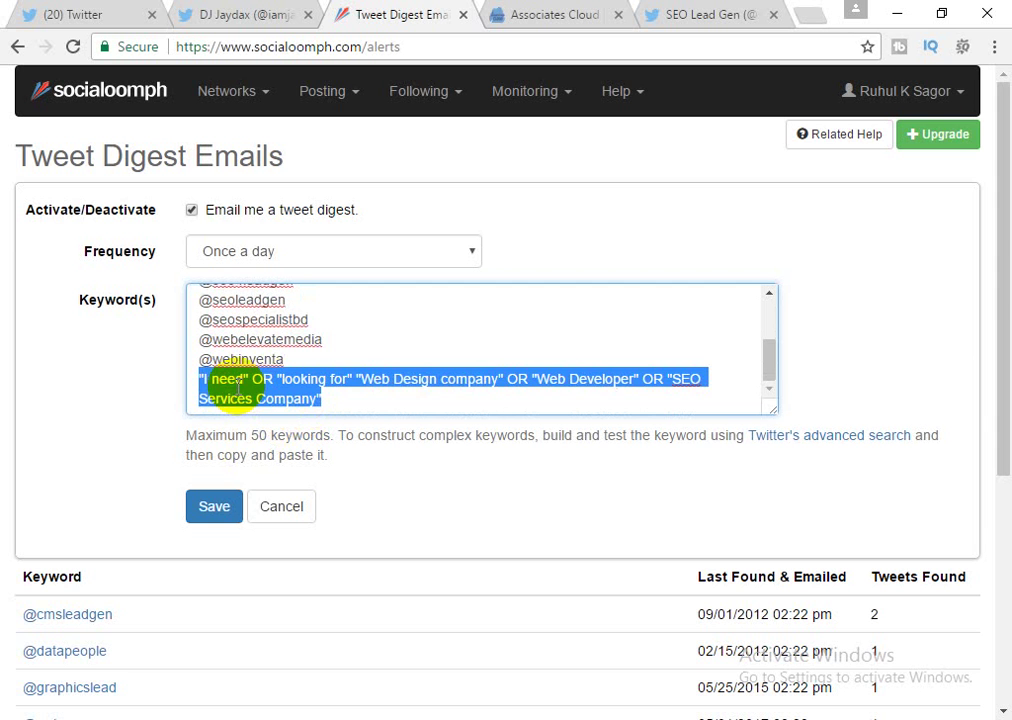
{"action": "double_click", "coordinate": [245, 356]}
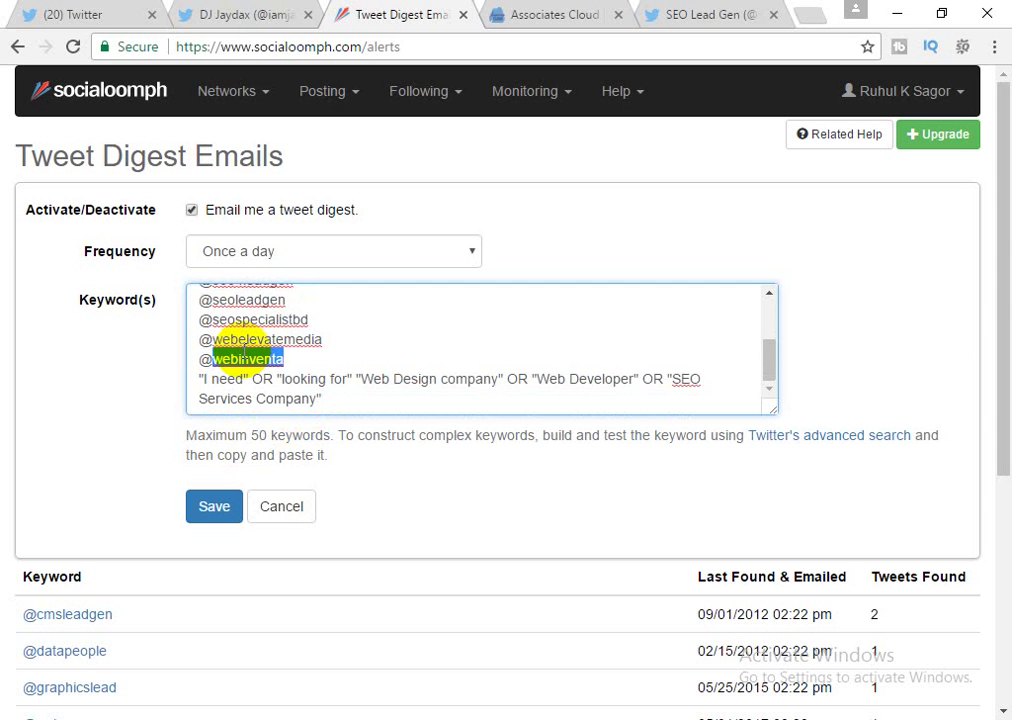
{"action": "scroll", "coordinate": [245, 356], "scroll_direction": "up", "scroll_amount": 2}
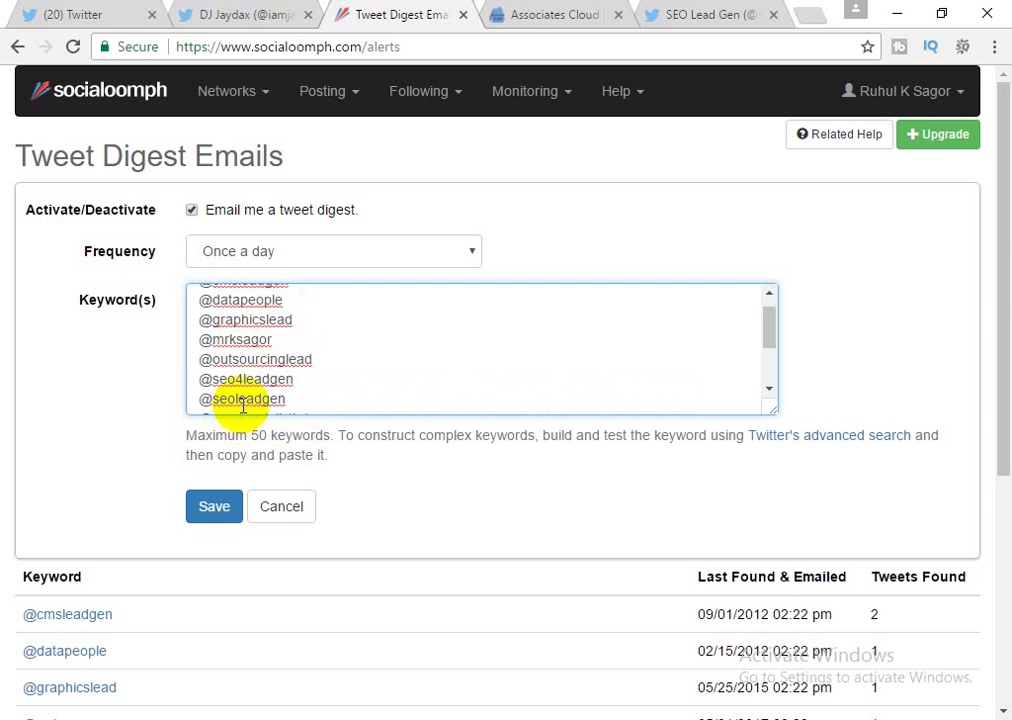
{"action": "left_click", "coordinate": [249, 400]}
{"action": "scroll", "coordinate": [255, 398], "scroll_direction": "down", "scroll_amount": 3}
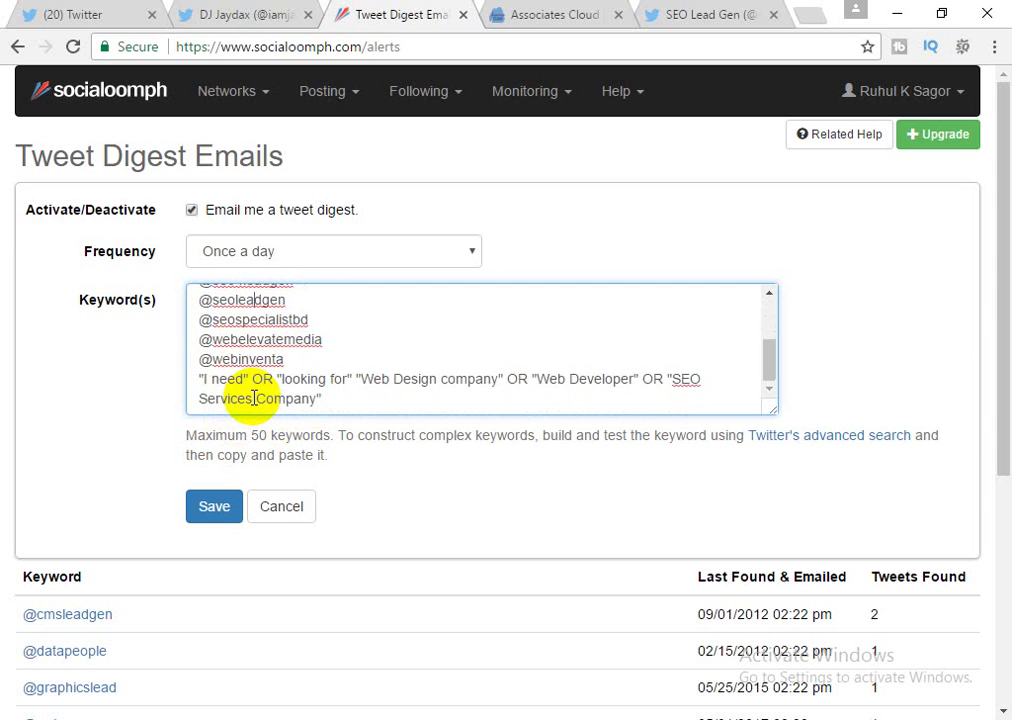
{"action": "scroll", "coordinate": [259, 393], "scroll_direction": "up", "scroll_amount": 4}
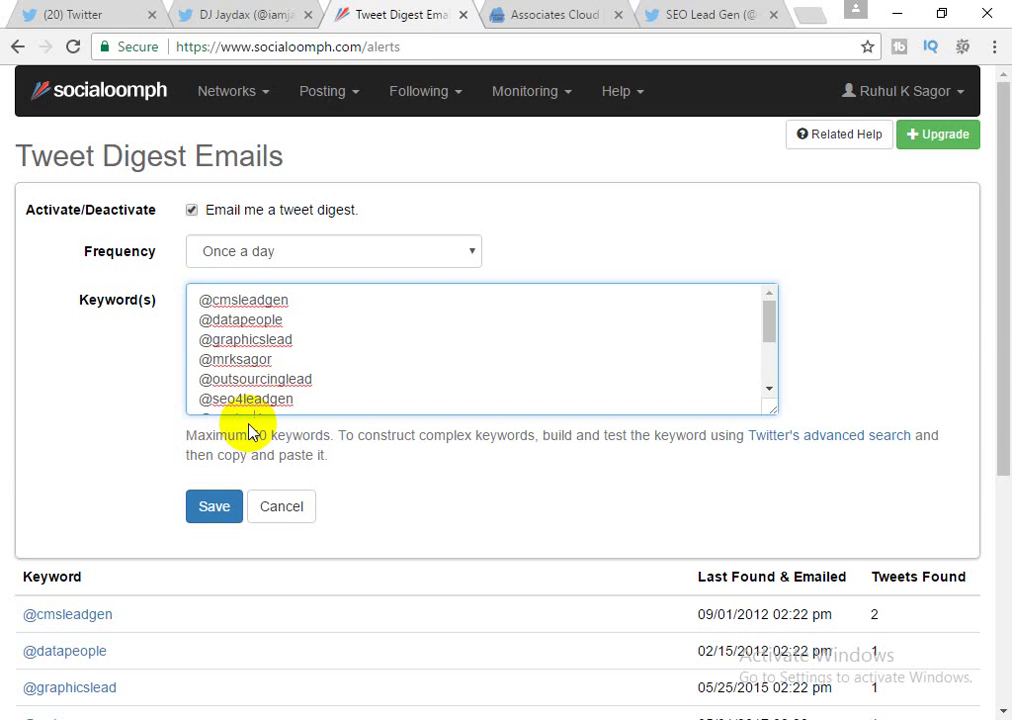
Check the last found and emailed dates and tweets found for each digest keyword
{"action": "scroll", "coordinate": [290, 450], "scroll_direction": "down", "scroll_amount": 3}
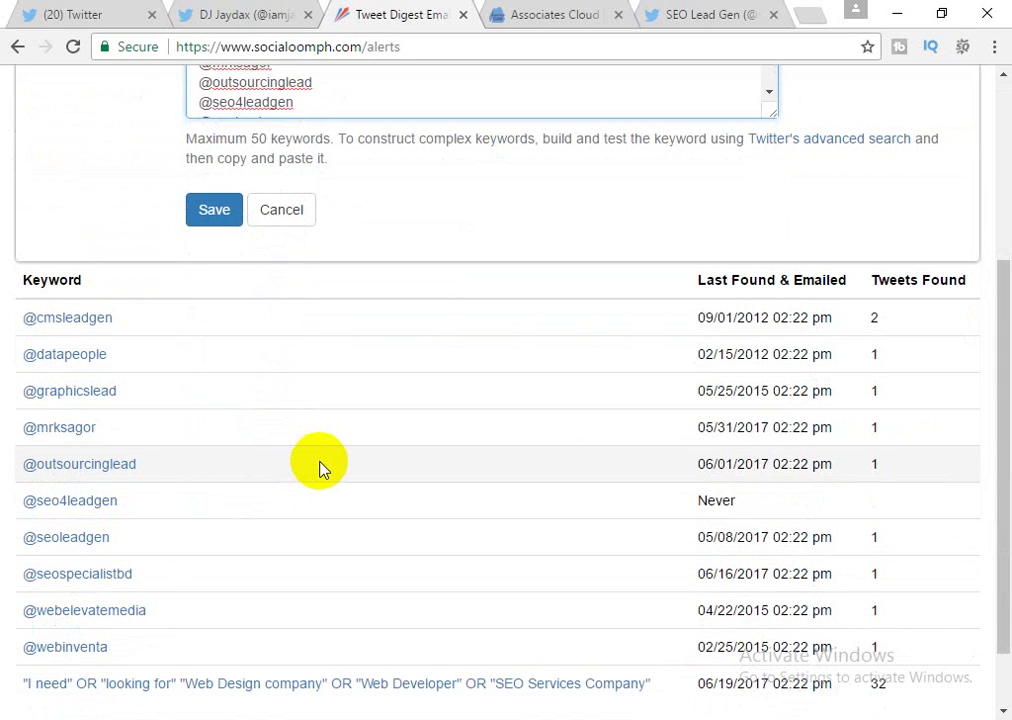
{"action": "scroll", "coordinate": [398, 458], "scroll_direction": "down", "scroll_amount": 1}
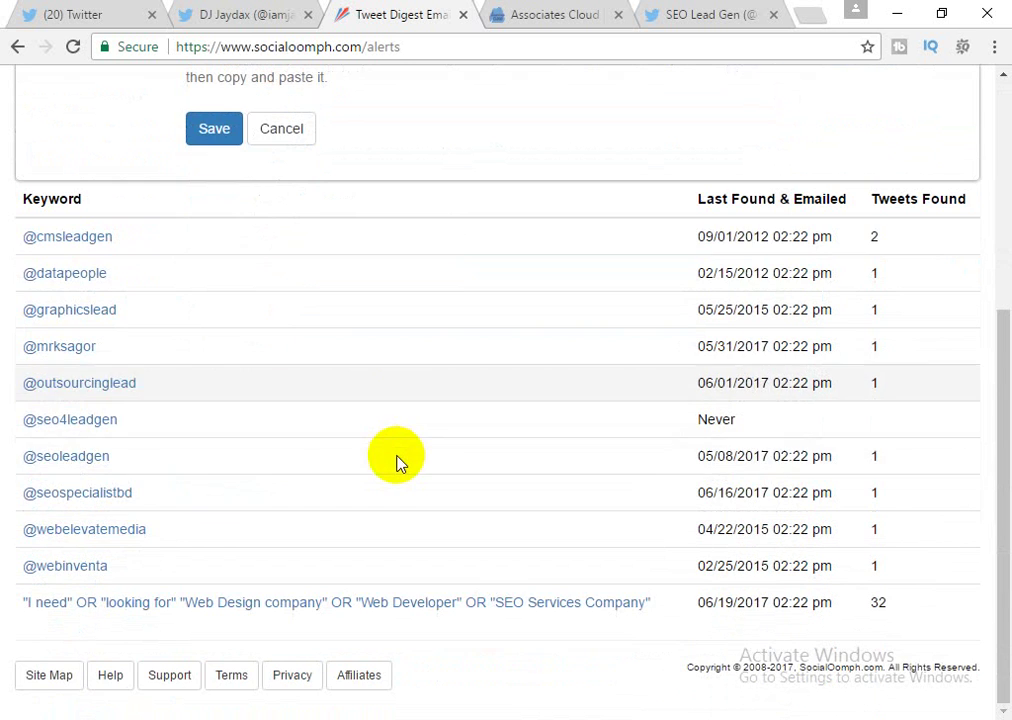
{"action": "scroll", "coordinate": [405, 477], "scroll_direction": "up", "scroll_amount": 4}
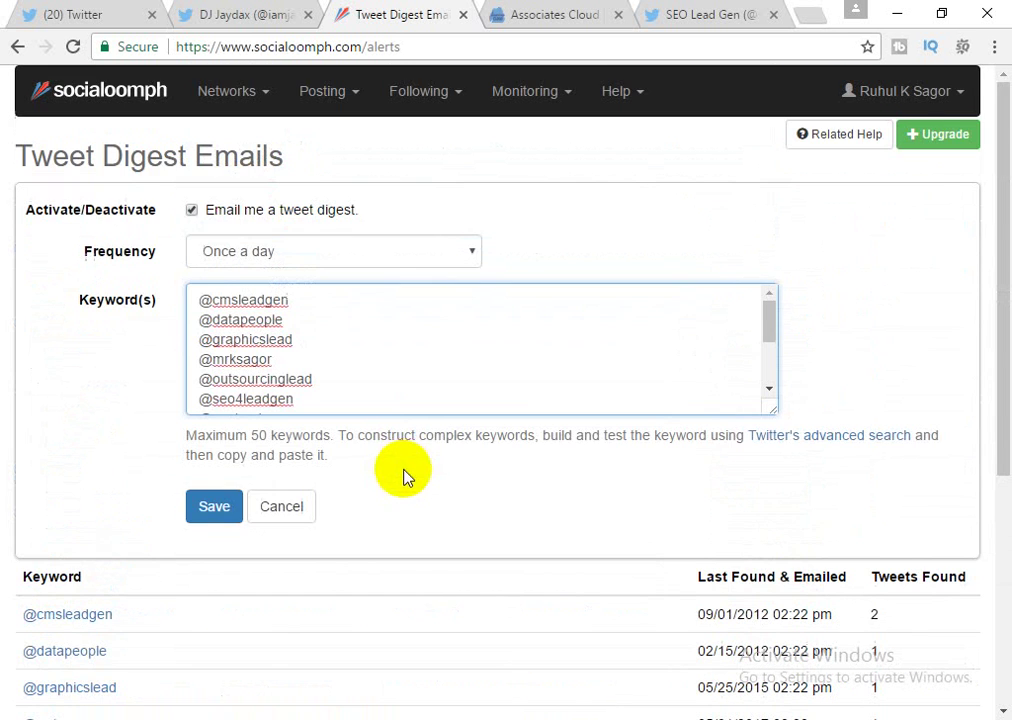
Open the dld.bz click statistics and set the click data's Date From to 04/01/2017 12:00 am
{"action": "left_click", "coordinate": [566, 100]}
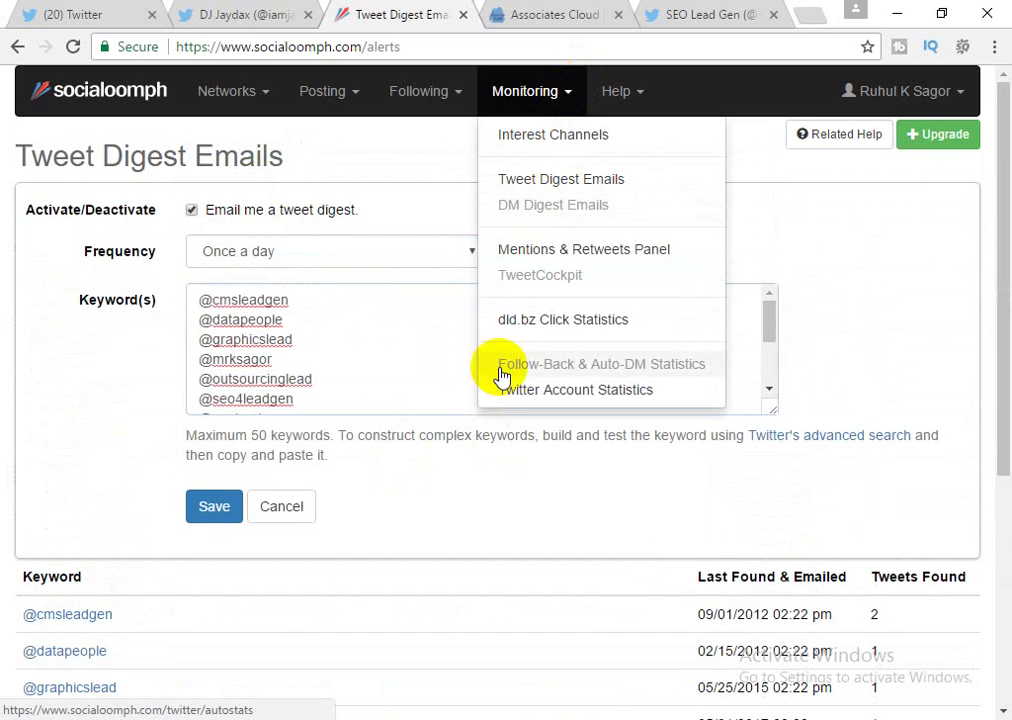
{"action": "left_click", "coordinate": [540, 320]}
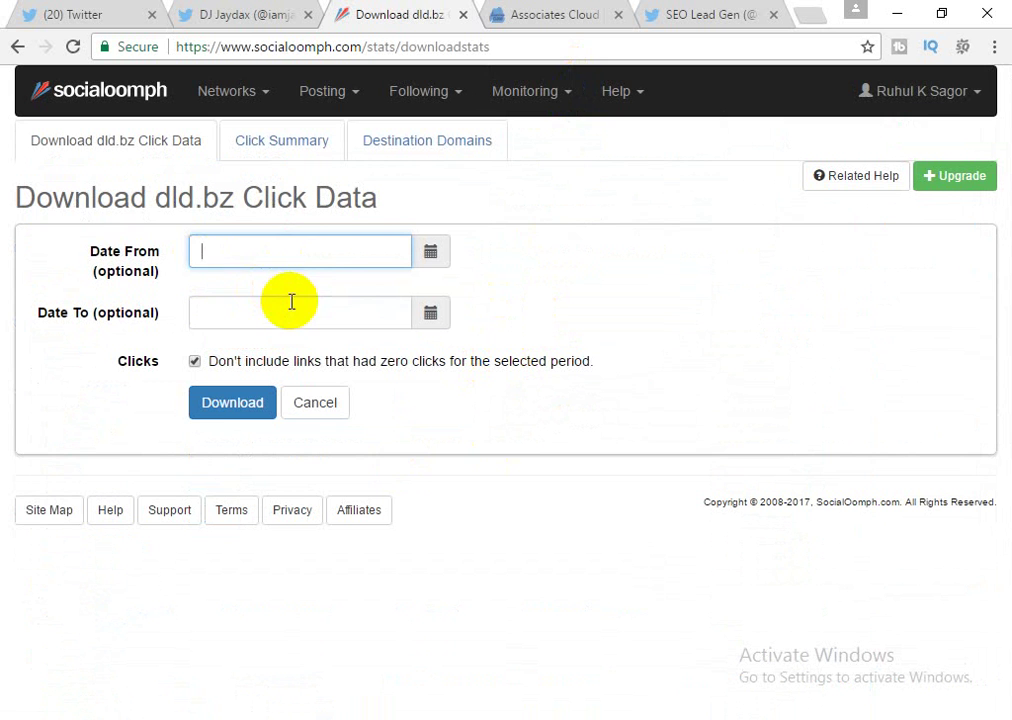
{"action": "left_click", "coordinate": [358, 259]}
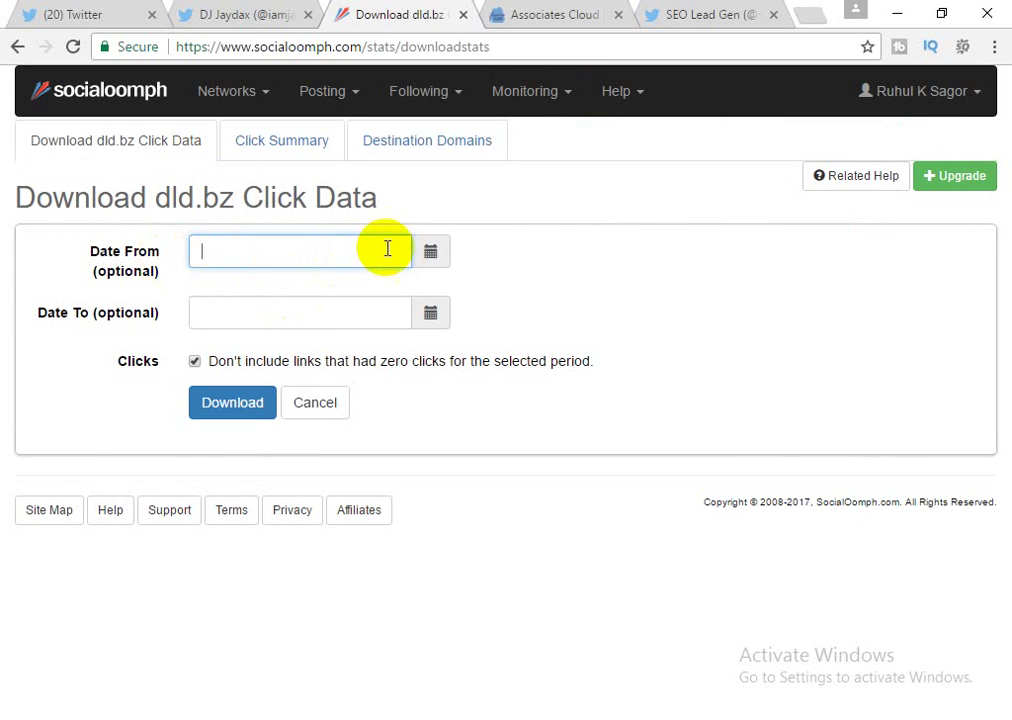
{"action": "left_click", "coordinate": [430, 257]}
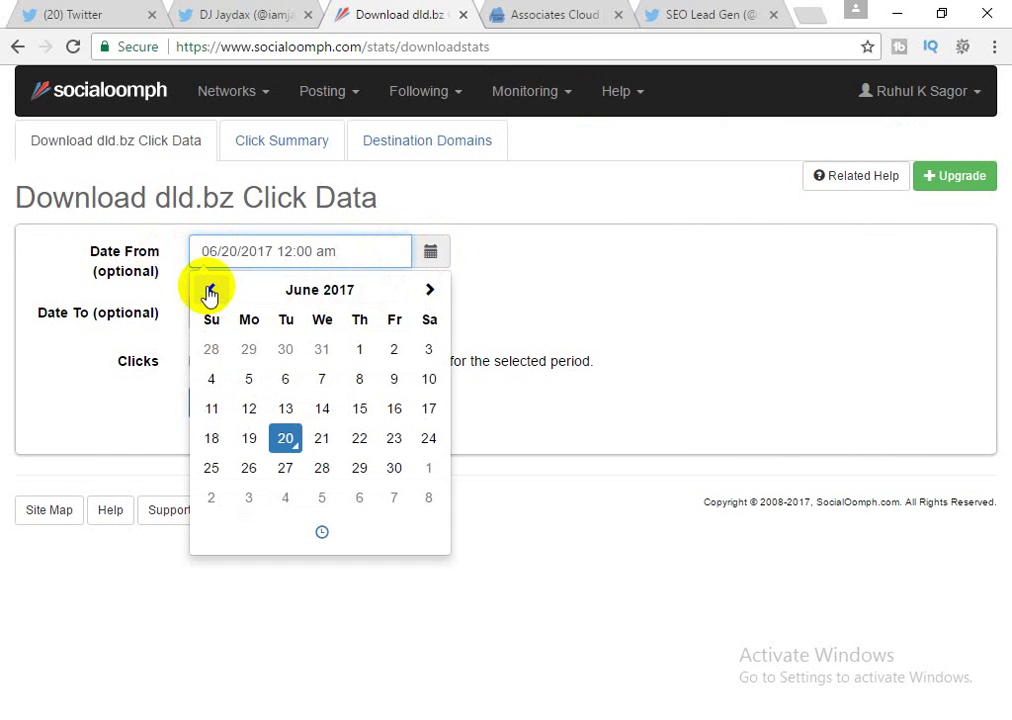
{"action": "left_click", "coordinate": [208, 293]}
{"action": "left_click", "coordinate": [212, 290]}
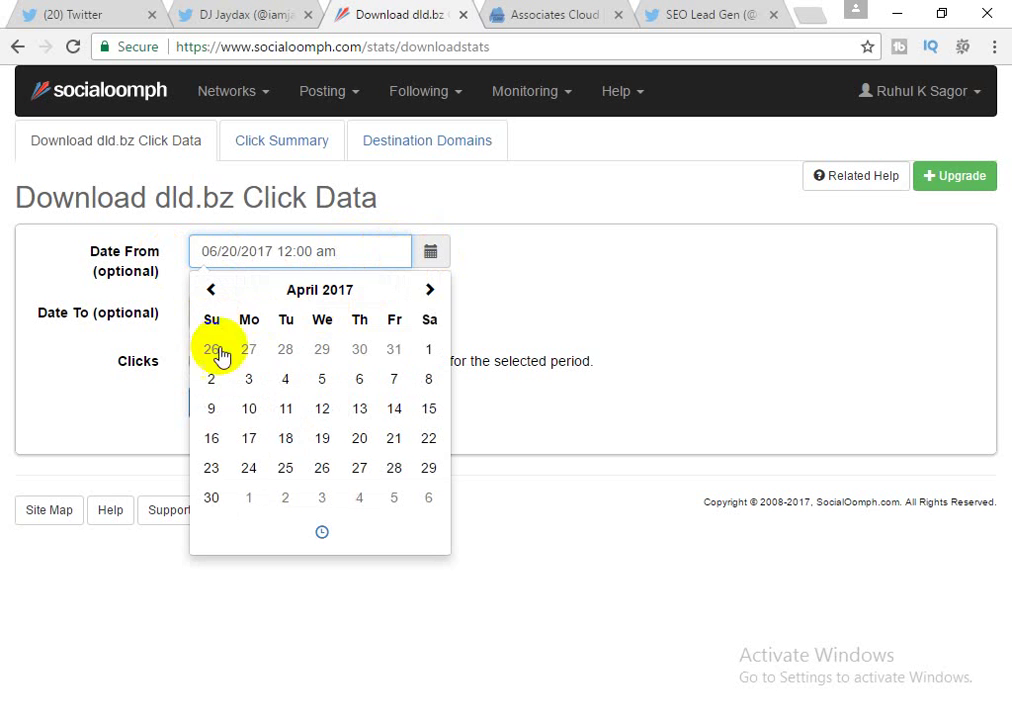
{"action": "left_click", "coordinate": [425, 349]}
{"action": "left_click", "coordinate": [520, 264]}
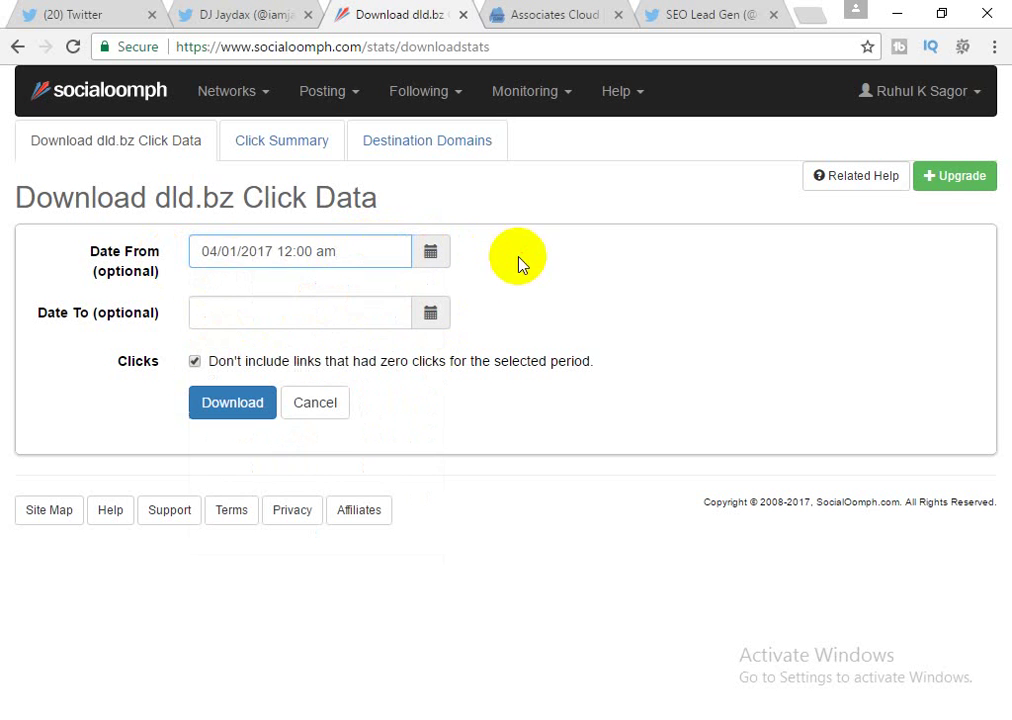
Set Date To to 06/20/2017 12:00 am and request the click data download, leaving out links with zero clicks
{"action": "left_click", "coordinate": [432, 315]}
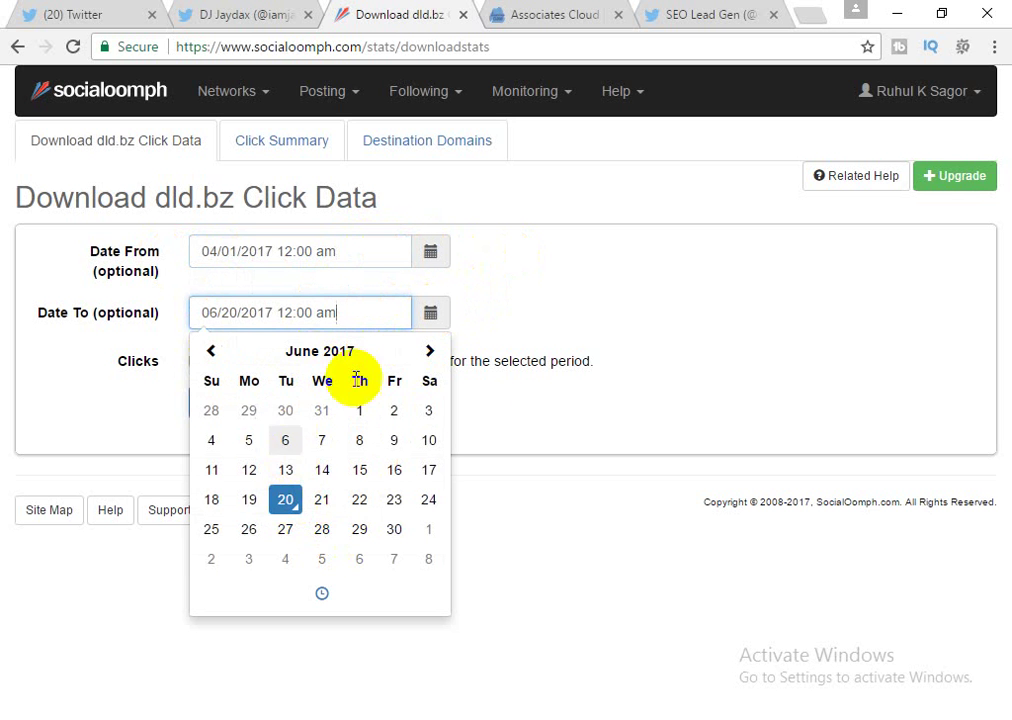
{"action": "left_click", "coordinate": [486, 308]}
{"action": "left_click", "coordinate": [192, 362]}
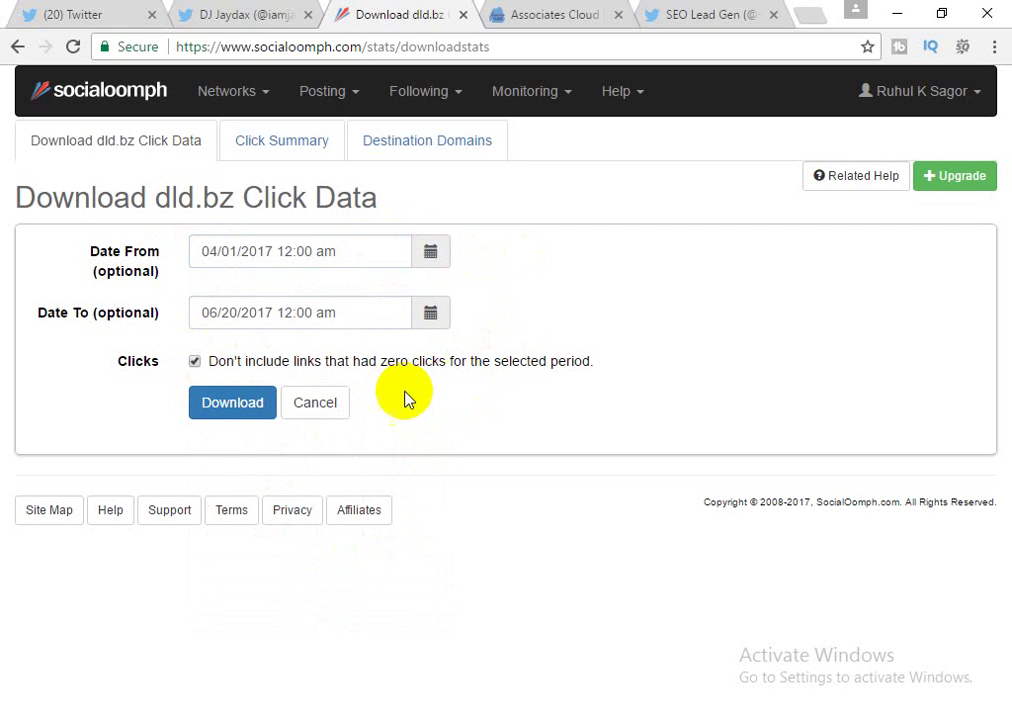
{"action": "left_click", "coordinate": [241, 416]}
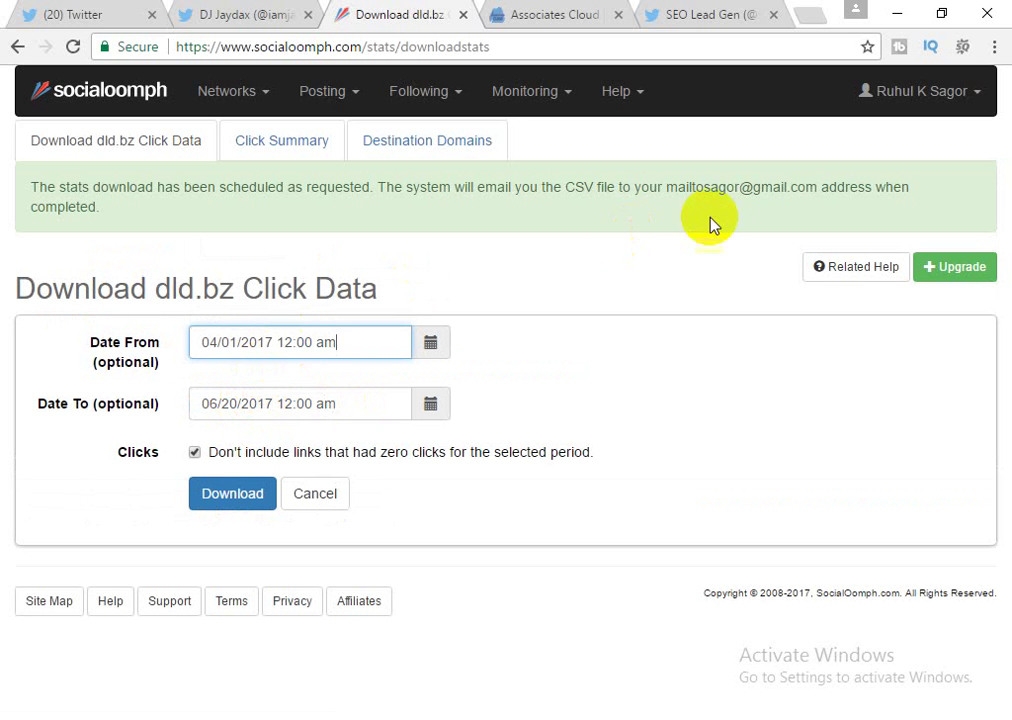
{"action": "left_click", "coordinate": [710, 189]}
{"action": "triple_click", "coordinate": [711, 189]}
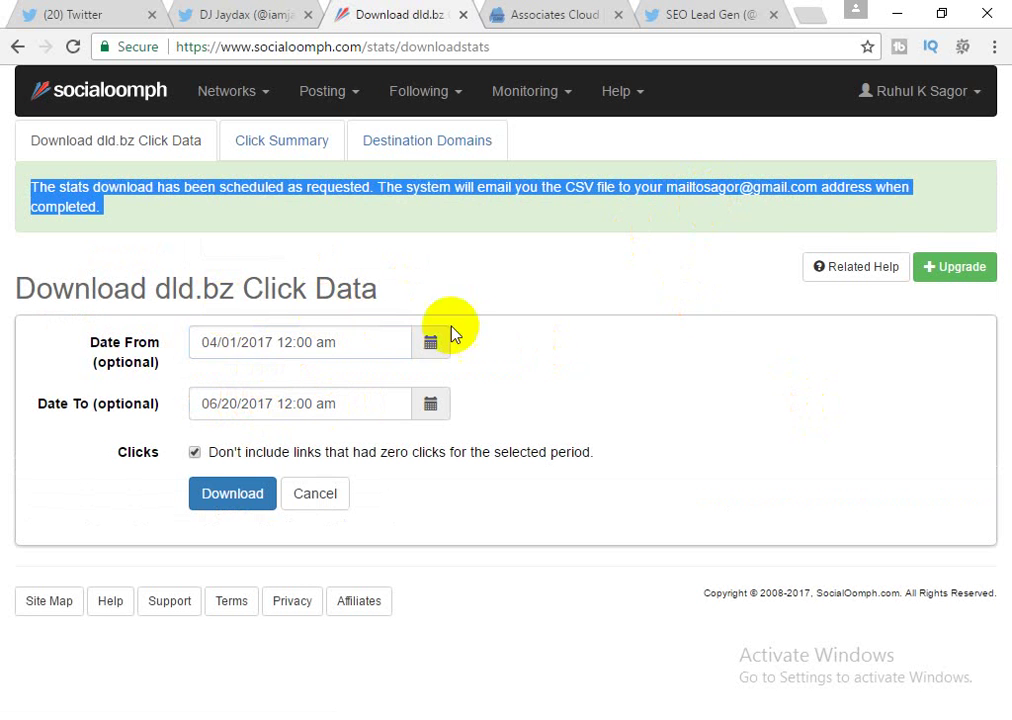
{"action": "left_click", "coordinate": [232, 493]}
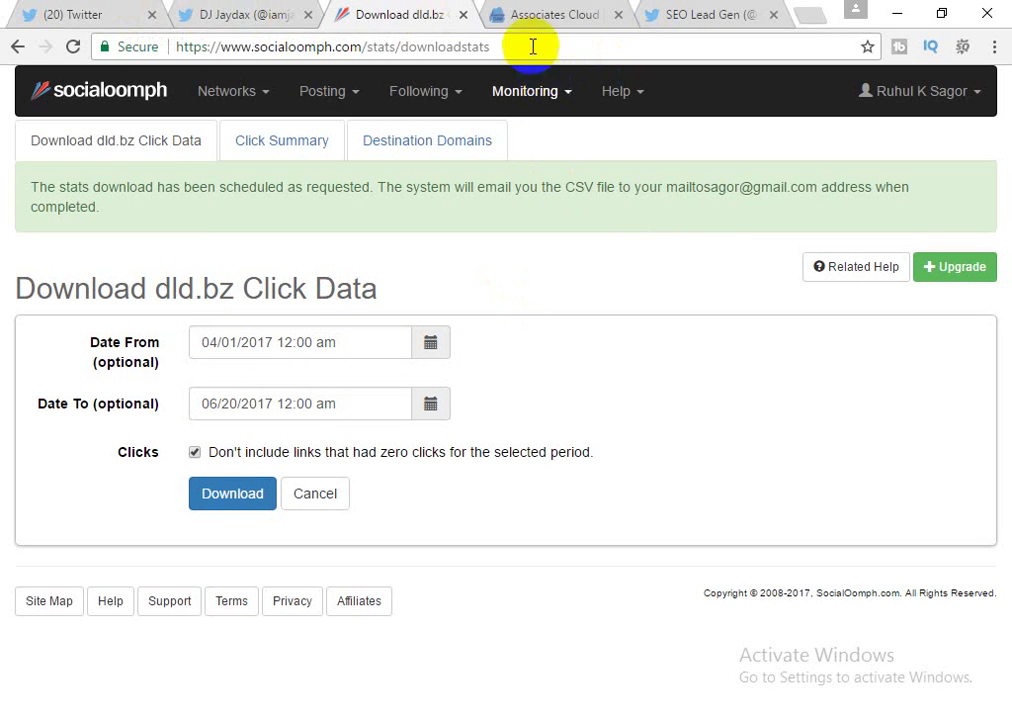
Open Gmail in a new browser tab and view the inbox's Promotions messages
{"action": "left_click", "coordinate": [808, 18]}
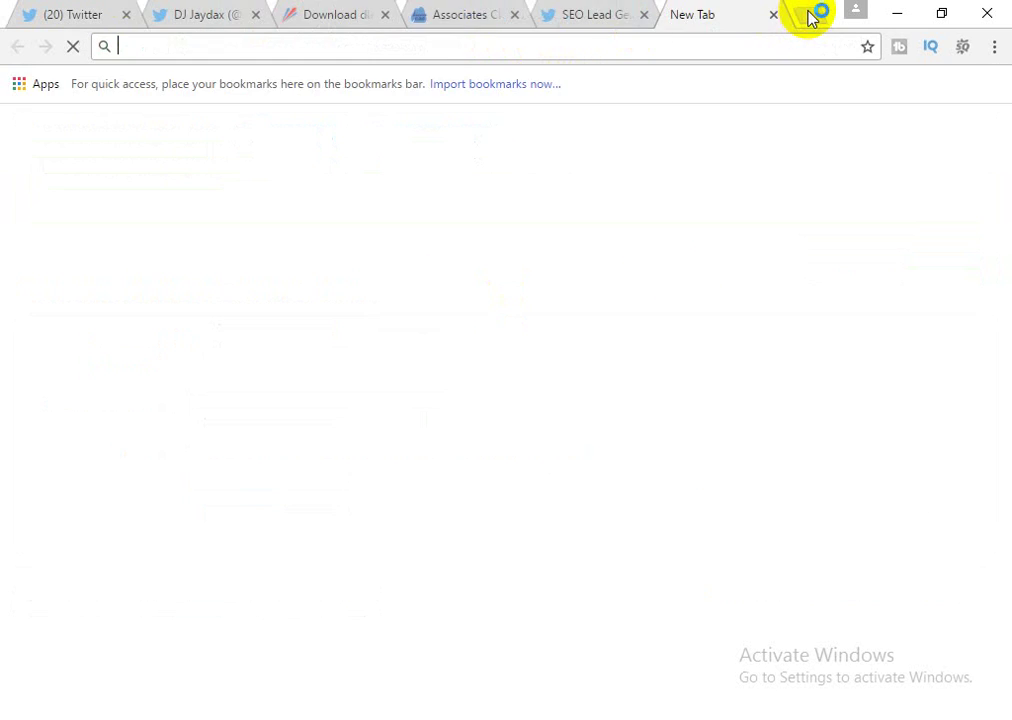
{"action": "type", "text": "gm"}
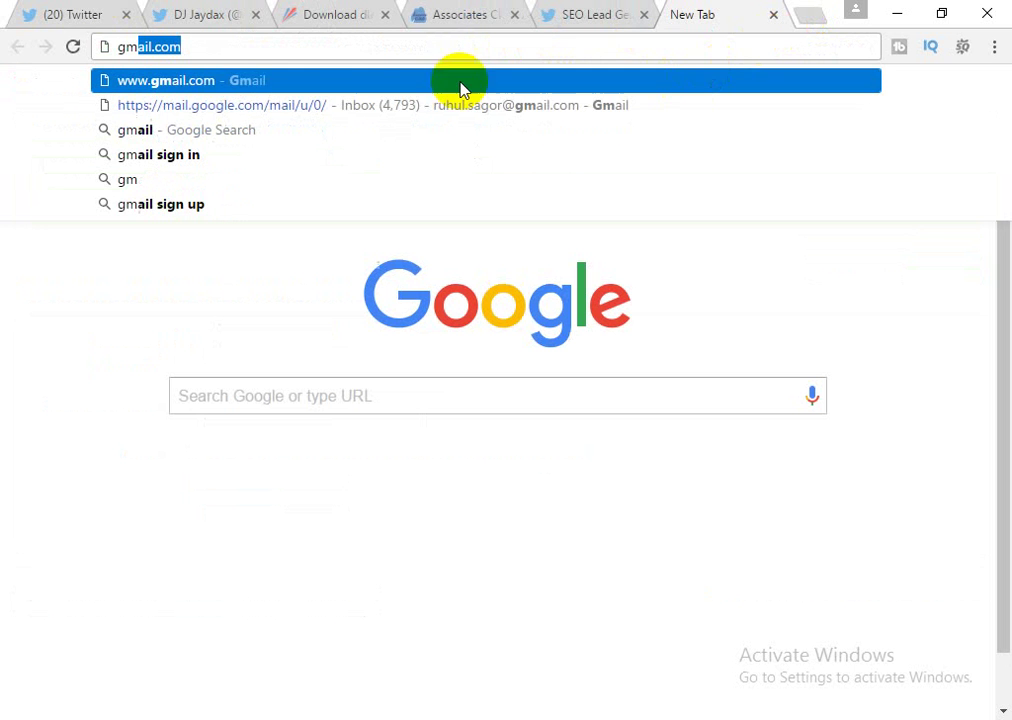
{"action": "left_click", "coordinate": [223, 85]}
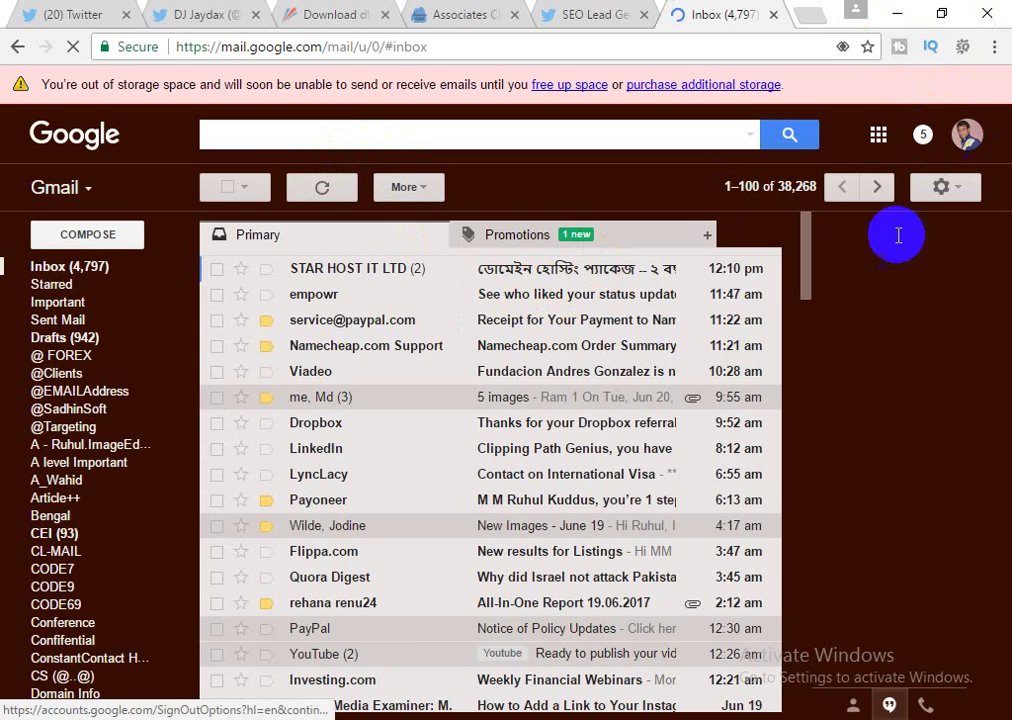
{"action": "scroll", "coordinate": [779, 414], "scroll_direction": "down", "scroll_amount": 2}
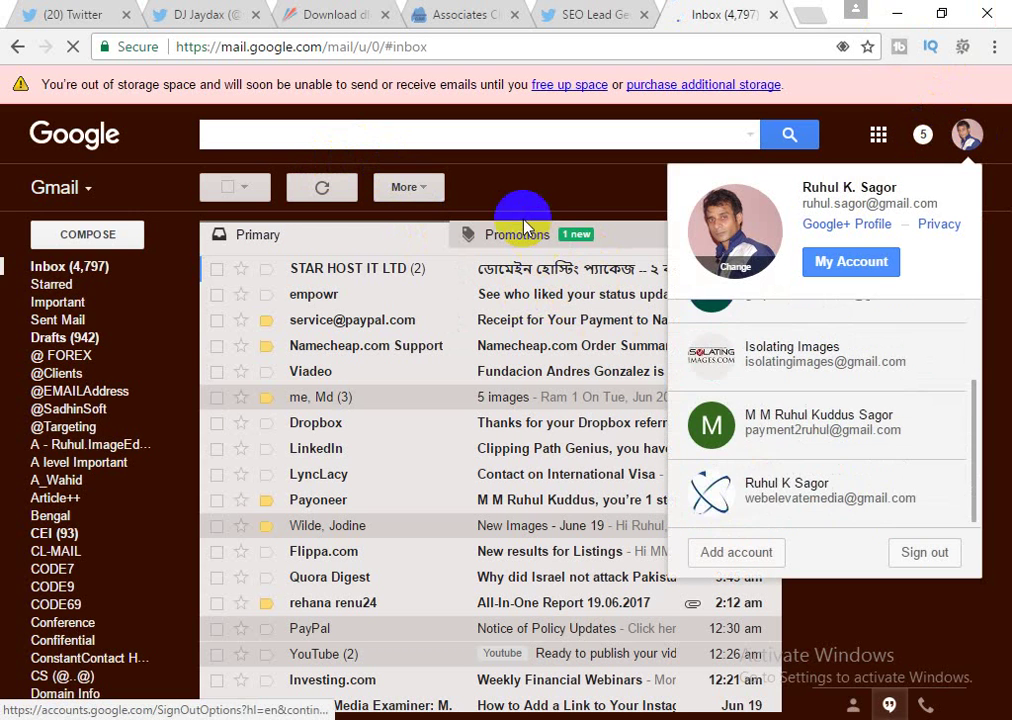
{"action": "left_click", "coordinate": [525, 228]}
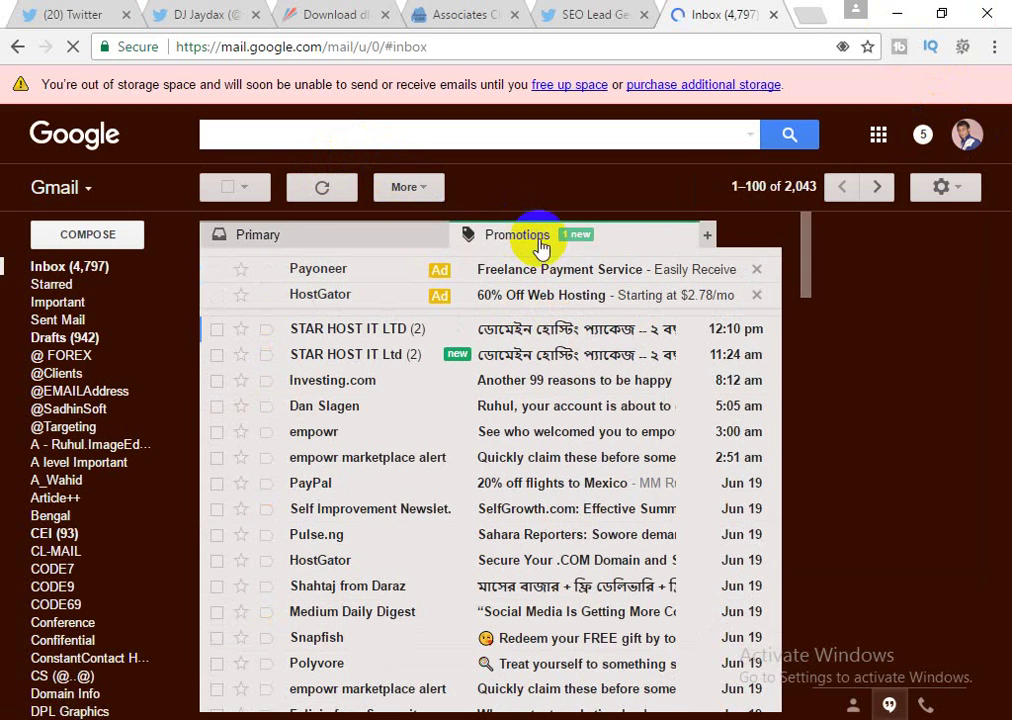
Add another Google account to Gmail by choosing a signed-out account and entering its account password
{"action": "left_click", "coordinate": [967, 134]}
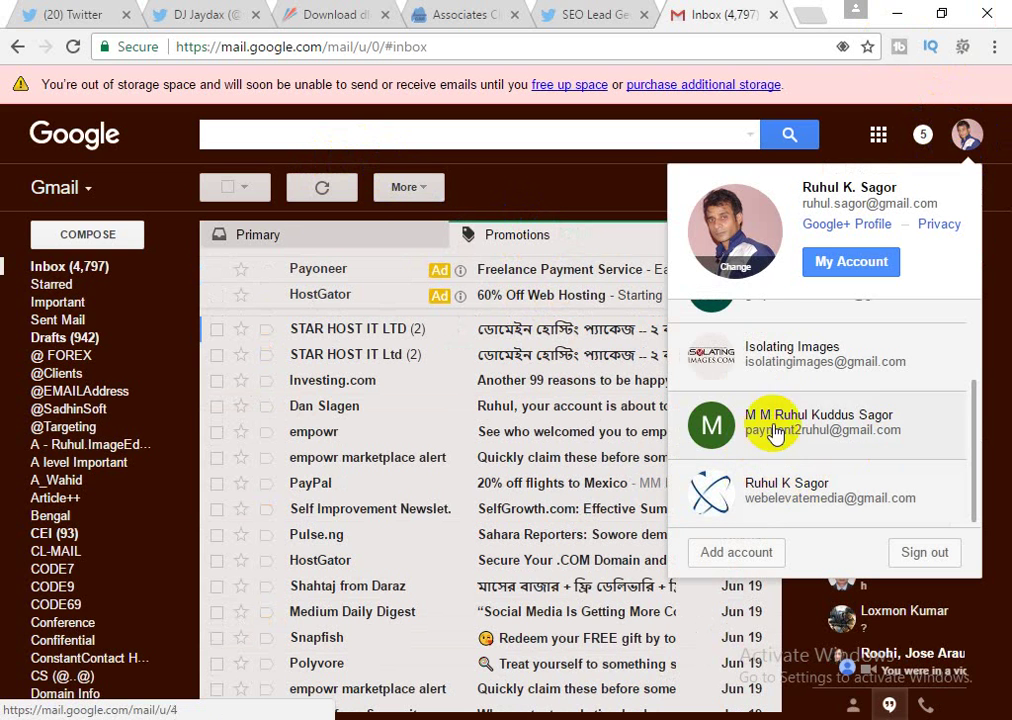
{"action": "scroll", "coordinate": [788, 380], "scroll_direction": "up", "scroll_amount": 2}
{"action": "scroll", "coordinate": [785, 378], "scroll_direction": "down", "scroll_amount": 3}
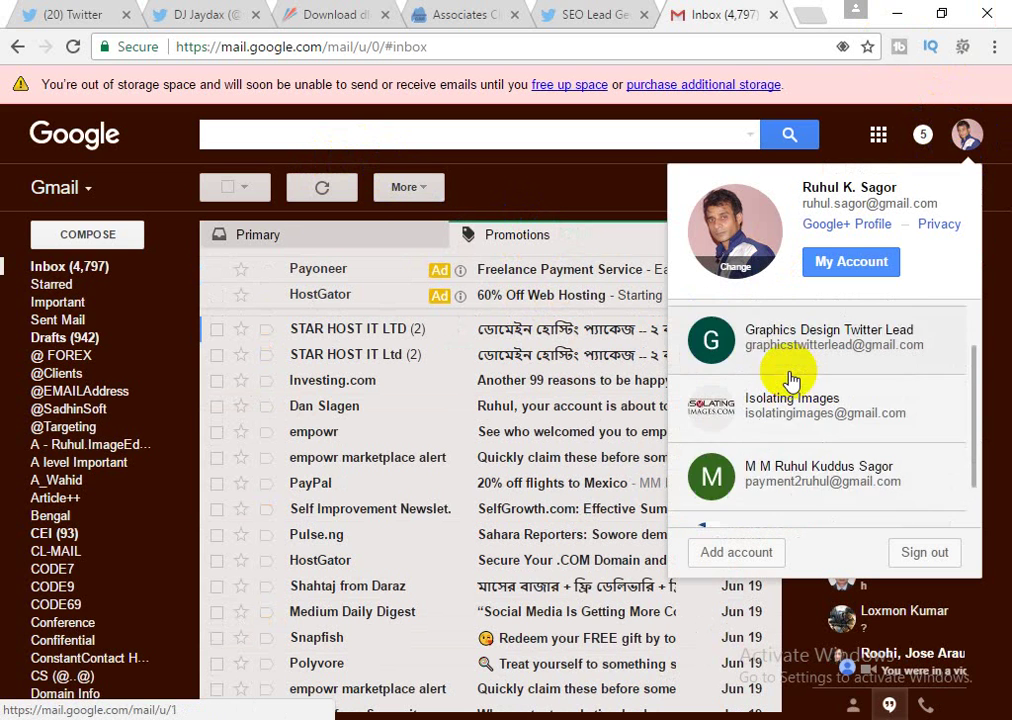
{"action": "left_click", "coordinate": [753, 560]}
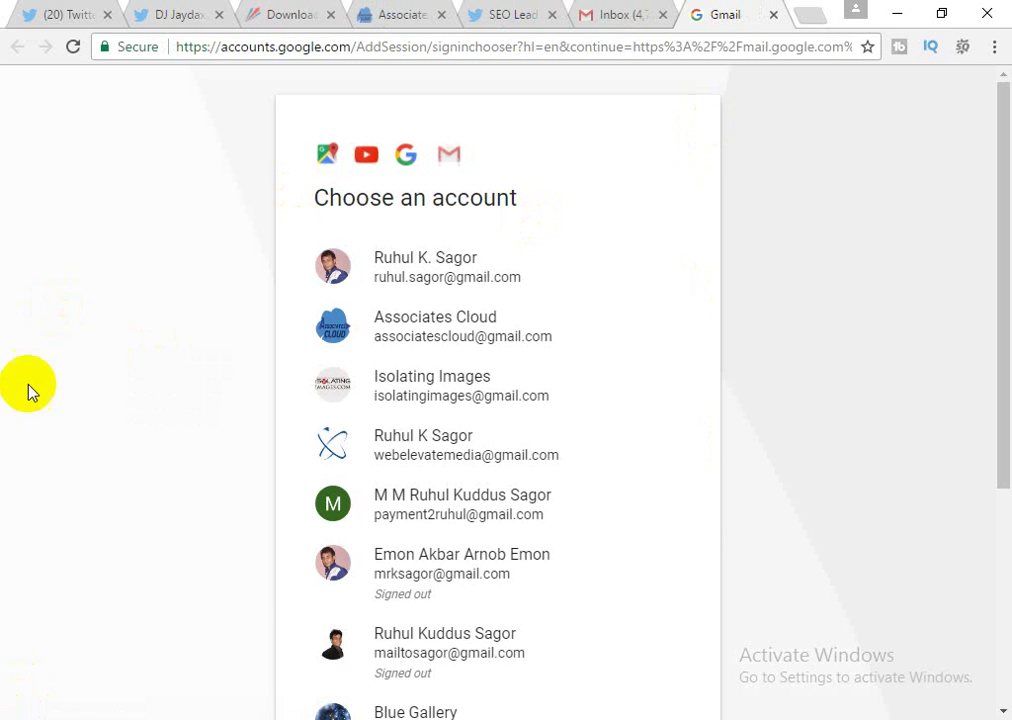
{"action": "left_click", "coordinate": [448, 598]}
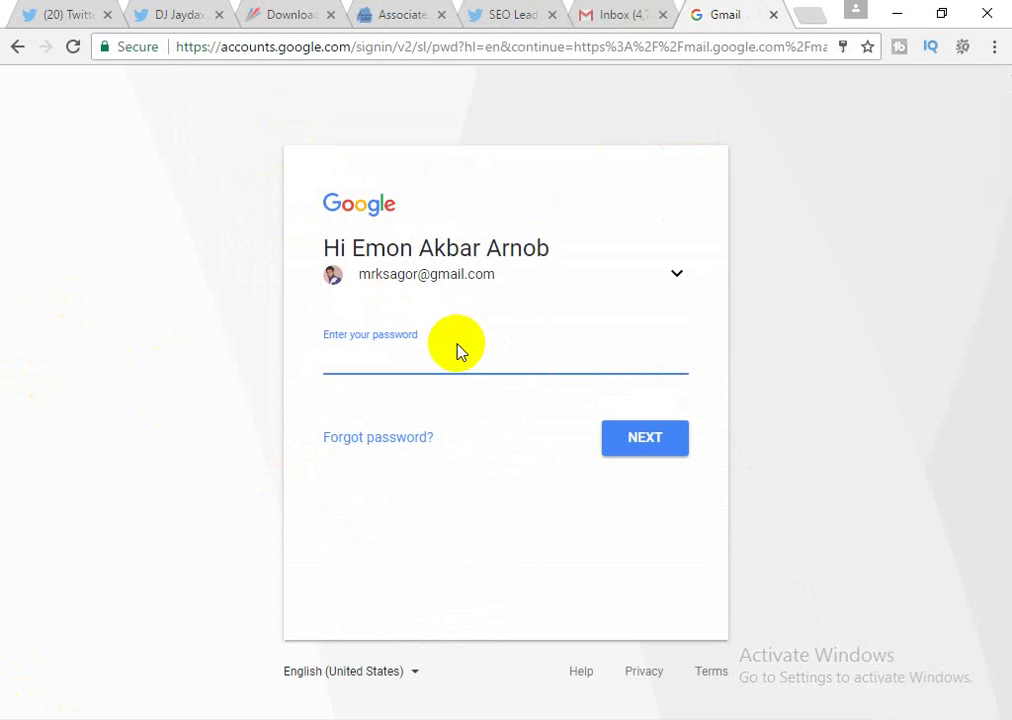
{"action": "type", "text": "••••••••••"}
{"action": "key", "text": "Return"}
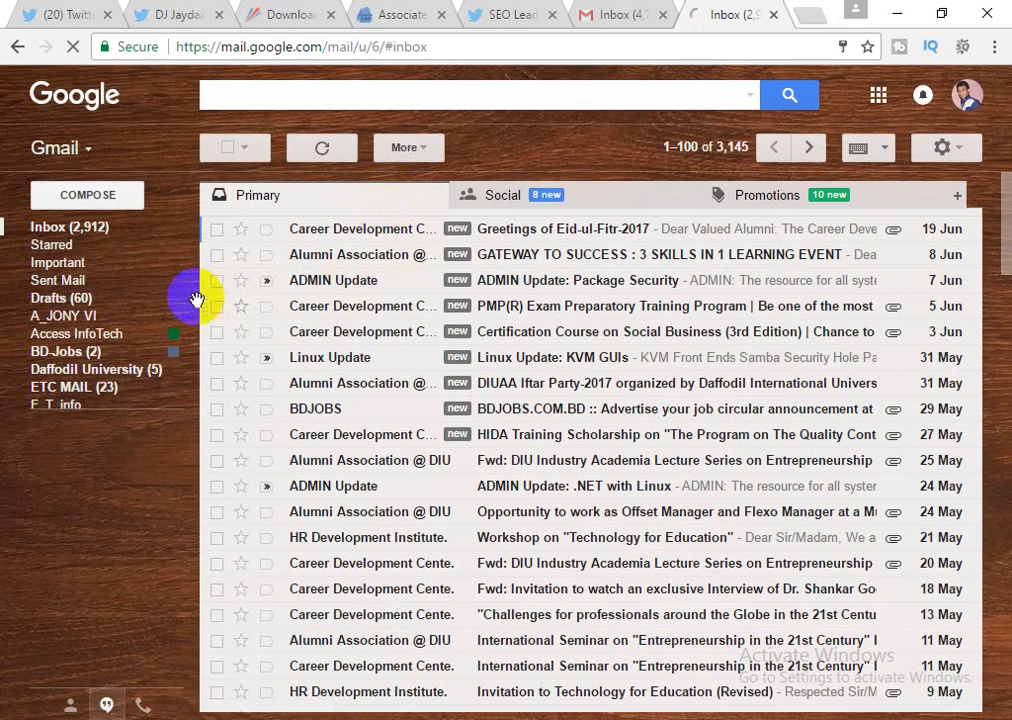
Look through the mailbox's full label list and its Social messages for SocialOomph mail
{"action": "mouse_move", "coordinate": [135, 354]}
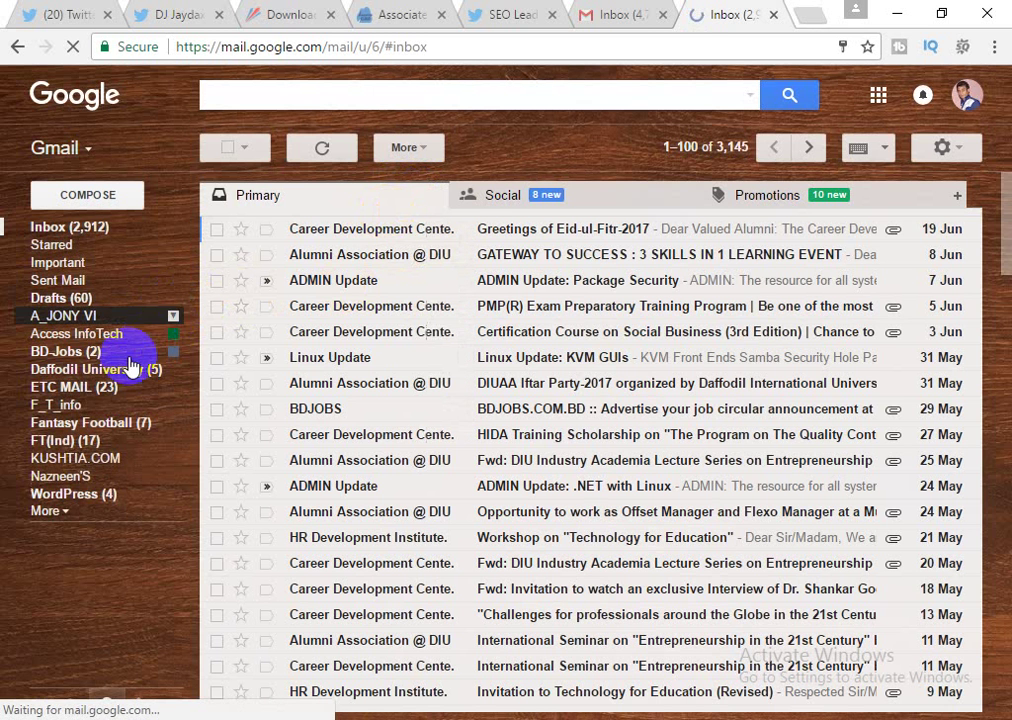
{"action": "left_click", "coordinate": [40, 512]}
{"action": "scroll", "coordinate": [90, 640], "scroll_direction": "down", "scroll_amount": 3}
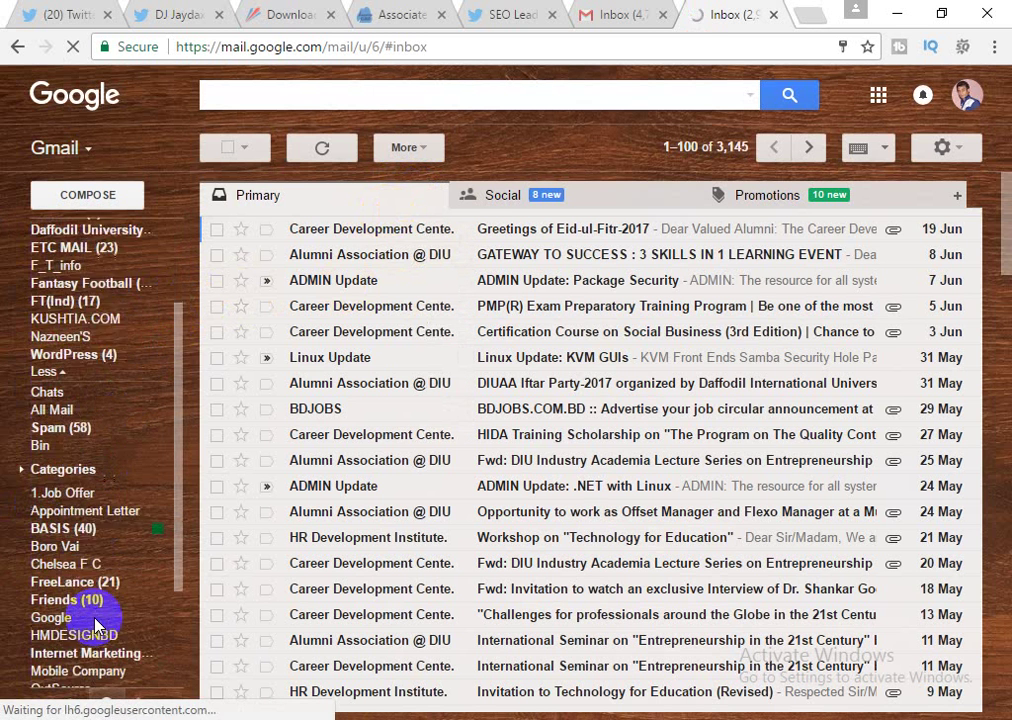
{"action": "scroll", "coordinate": [95, 620], "scroll_direction": "down", "scroll_amount": 3}
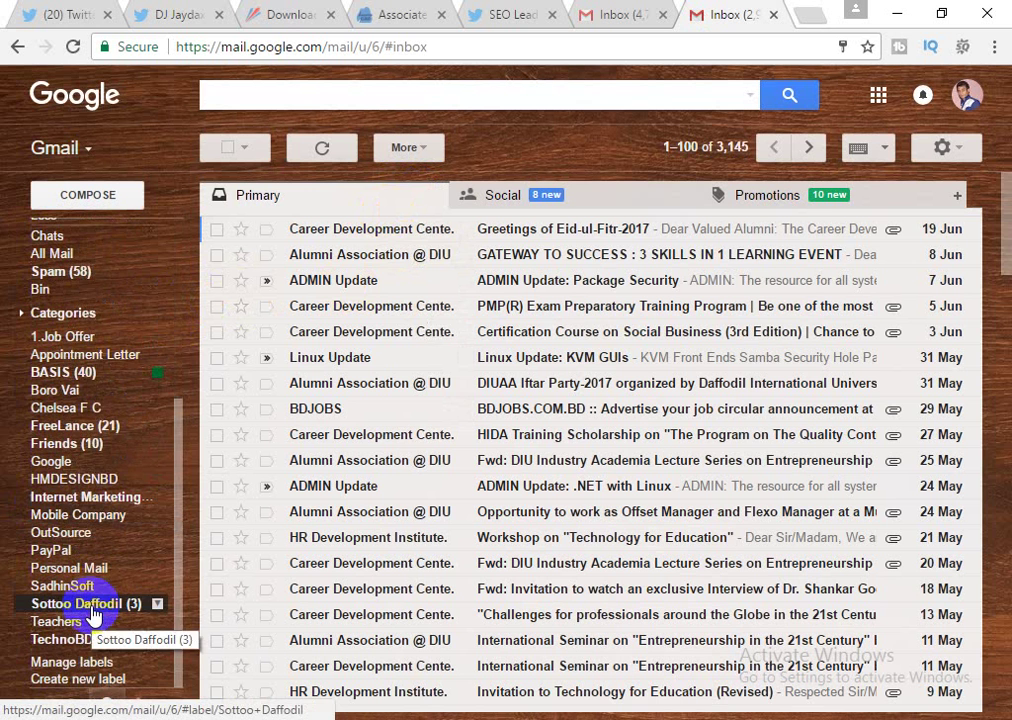
{"action": "scroll", "coordinate": [95, 612], "scroll_direction": "up", "scroll_amount": 3}
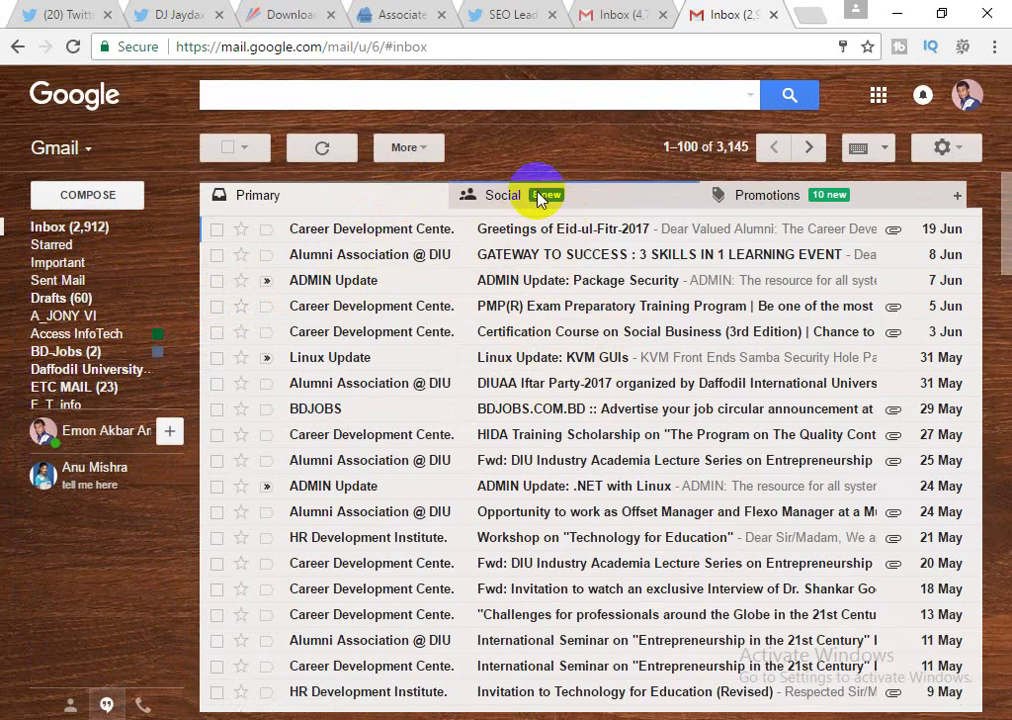
{"action": "left_click", "coordinate": [540, 198]}
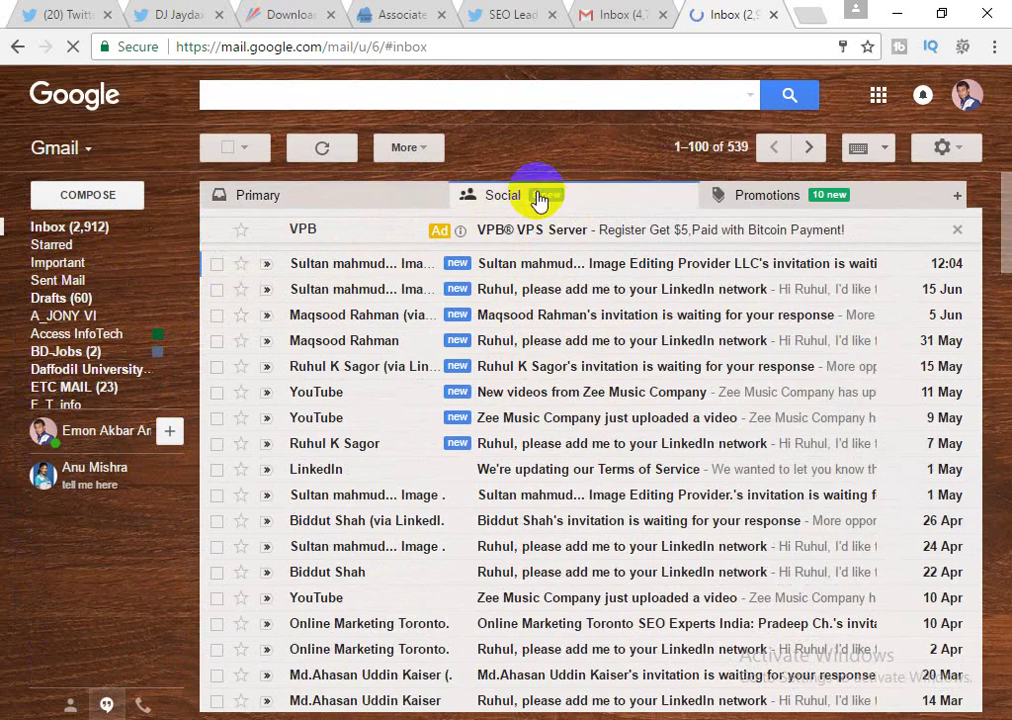
Search the mailbox for "socialoomph"
{"action": "left_click", "coordinate": [280, 100]}
{"action": "type", "text": "soci"}
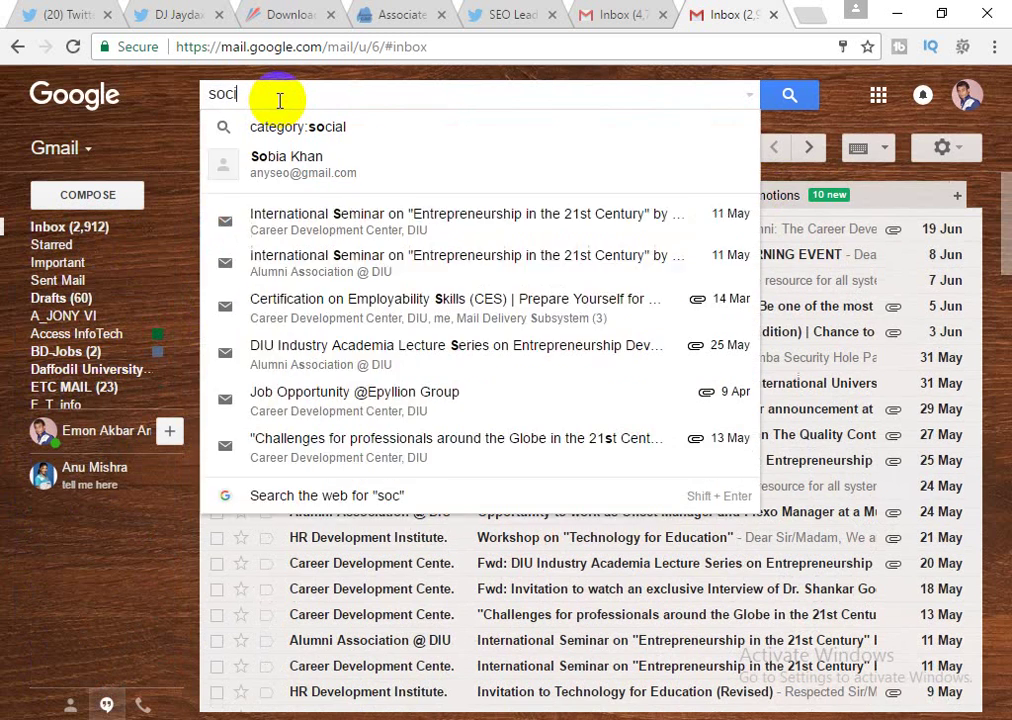
{"action": "key", "text": "BackSpace"}
{"action": "key", "text": "BackSpace"}
{"action": "key", "text": "BackSpace"}
{"action": "key", "text": "BackSpace"}
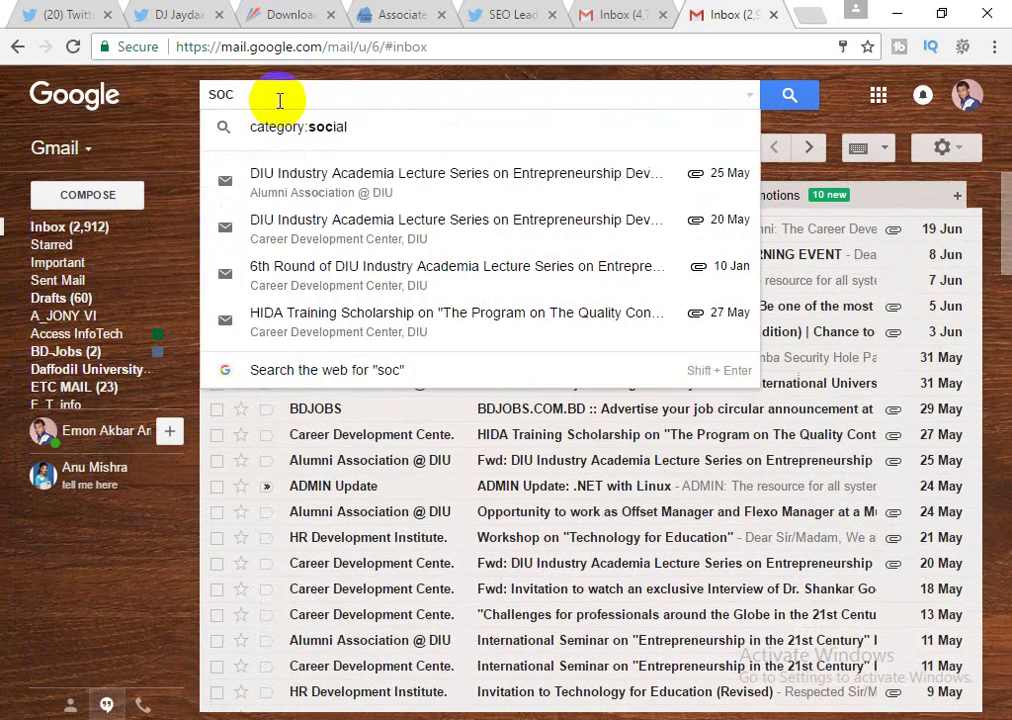
{"action": "type", "text": "social"}
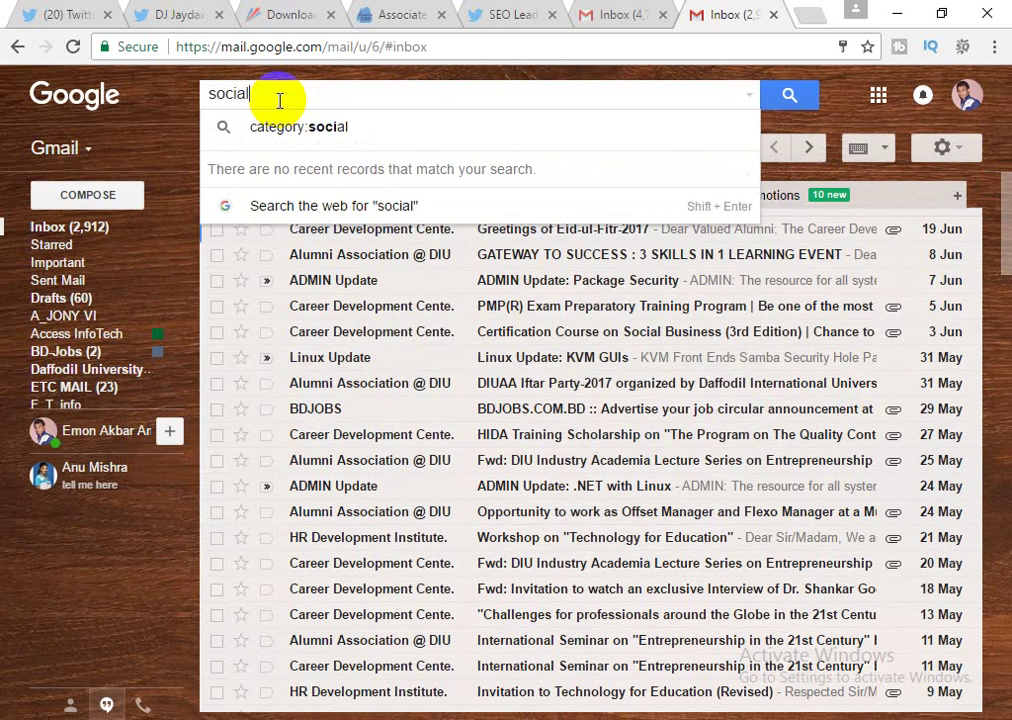
{"action": "type", "text": "oom"}
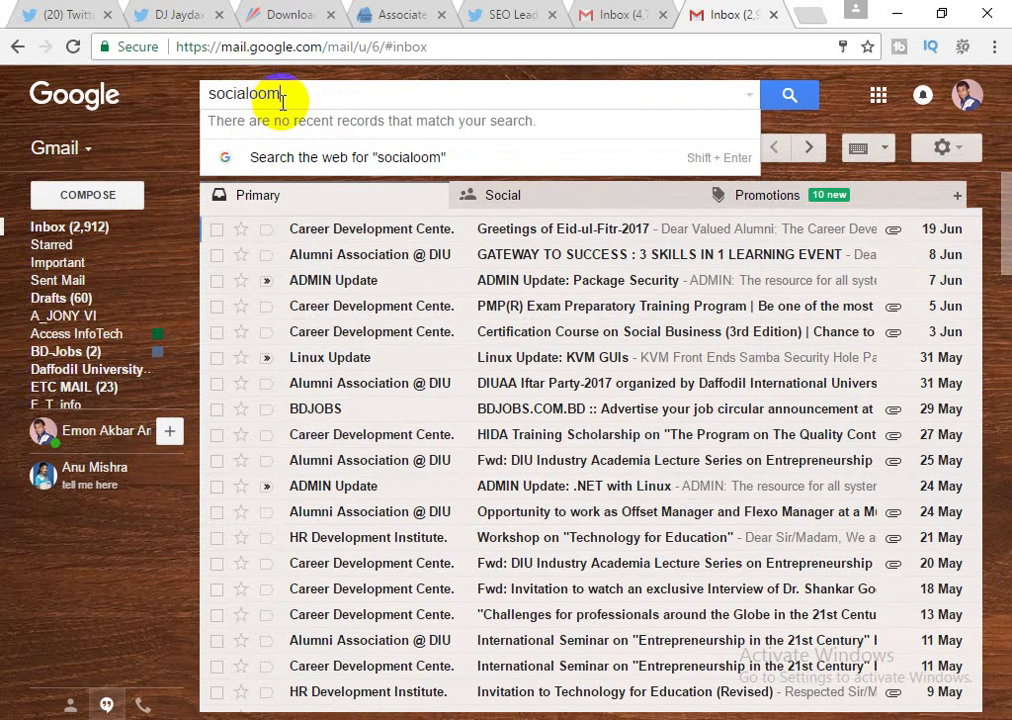
{"action": "type", "text": "ph"}
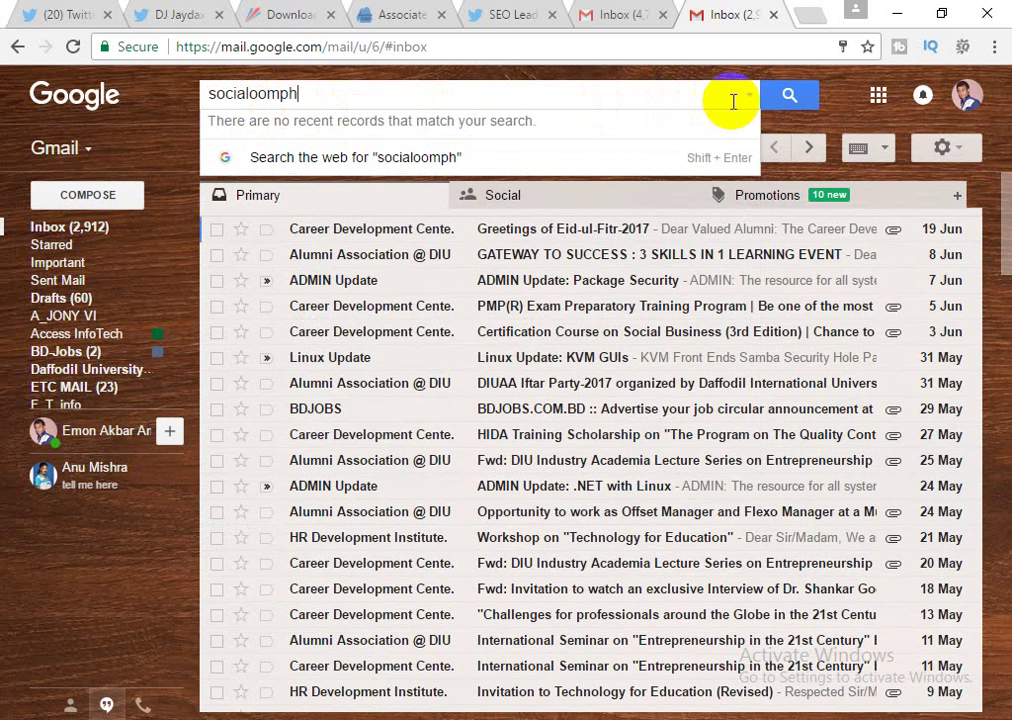
{"action": "left_click", "coordinate": [786, 95]}
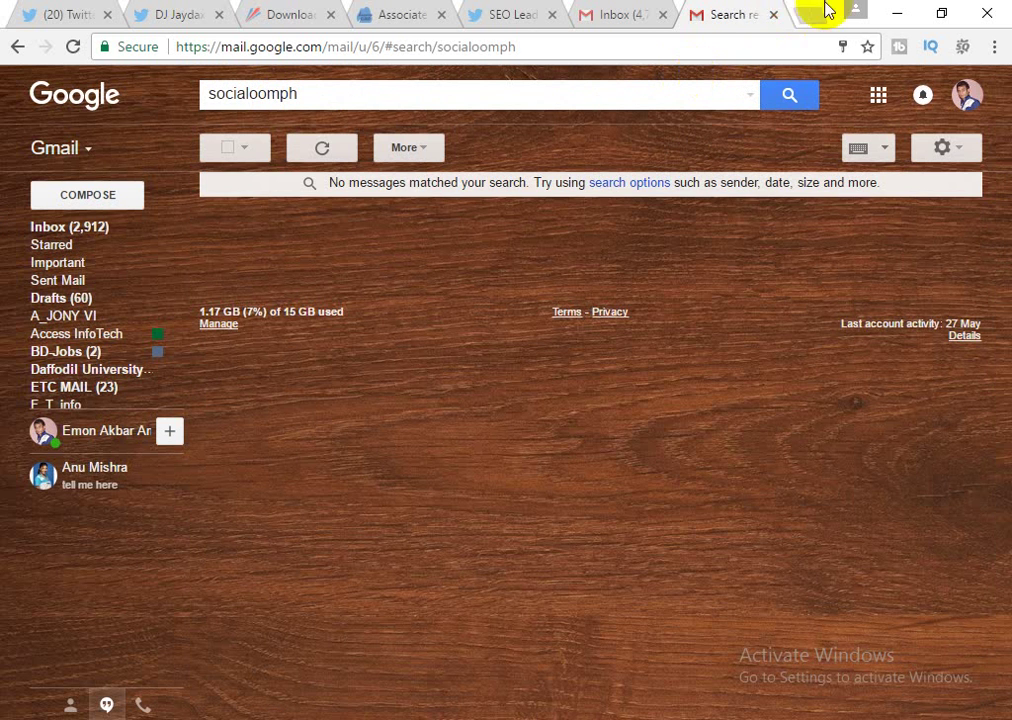
Copy the address socialoomph.com from a new browser tab and search the mailbox for it
{"action": "left_click", "coordinate": [809, 14]}
{"action": "type", "text": "socialoomph.com"}
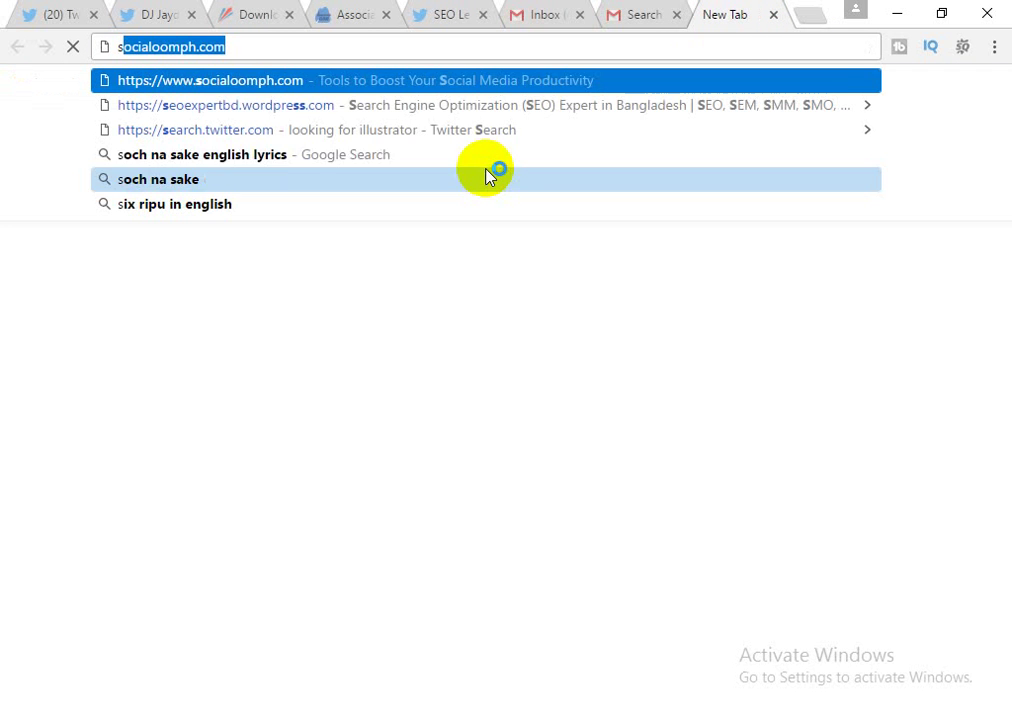
{"action": "double_click", "coordinate": [188, 50]}
{"action": "triple_click", "coordinate": [238, 50]}
{"action": "key", "text": "ctrl+c"}
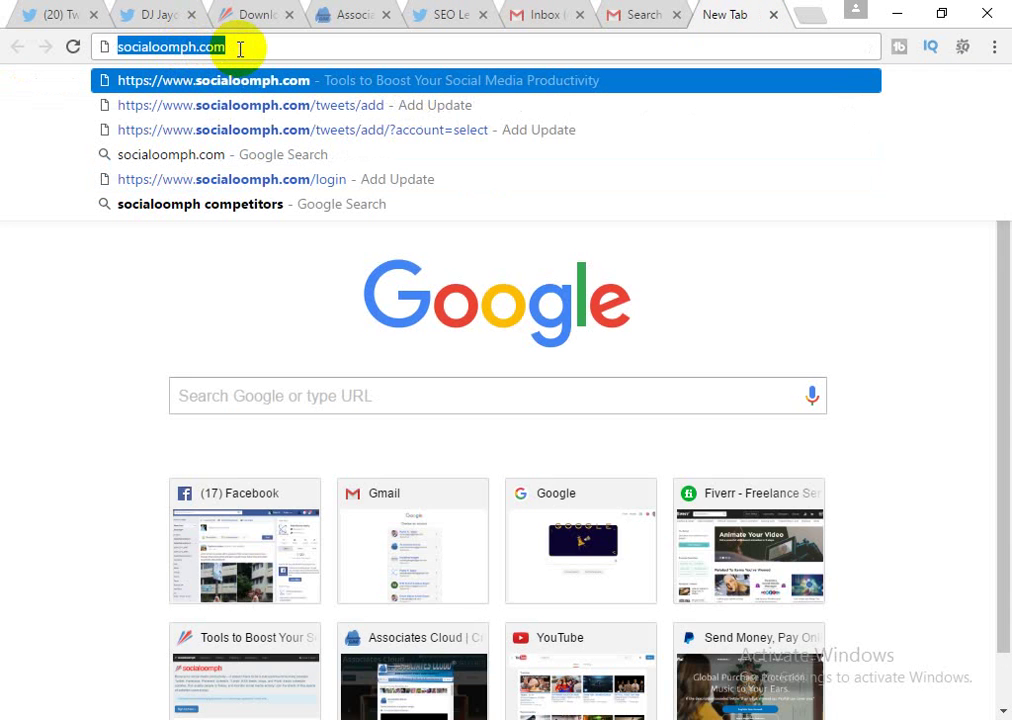
{"action": "left_click", "coordinate": [655, 18]}
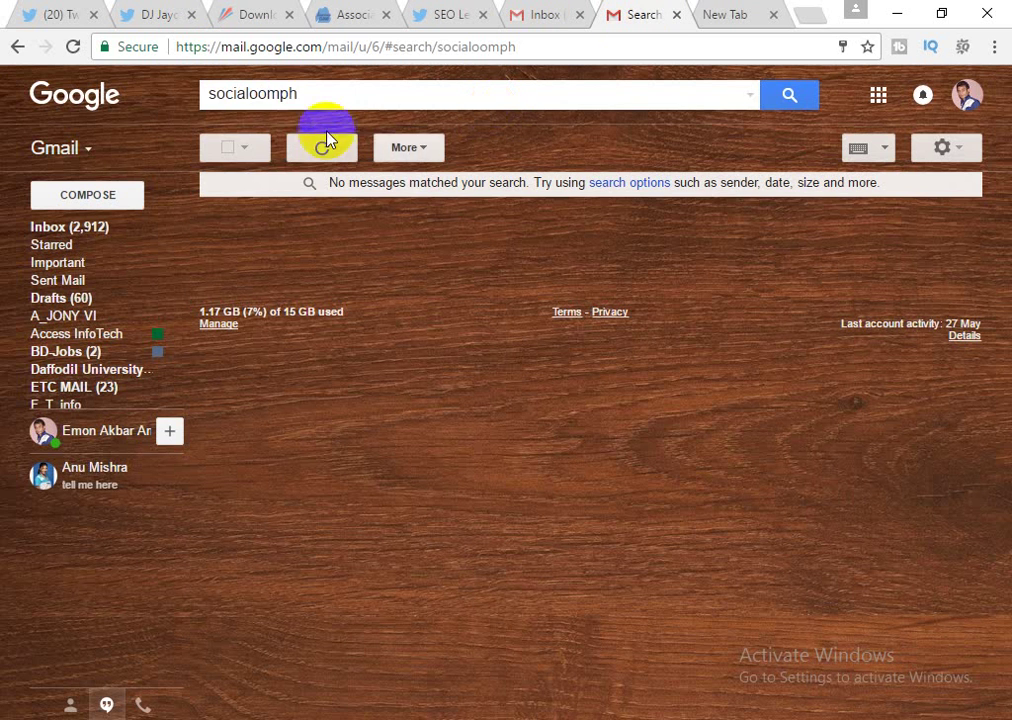
{"action": "double_click", "coordinate": [281, 100]}
{"action": "key", "text": "ctrl+v"}
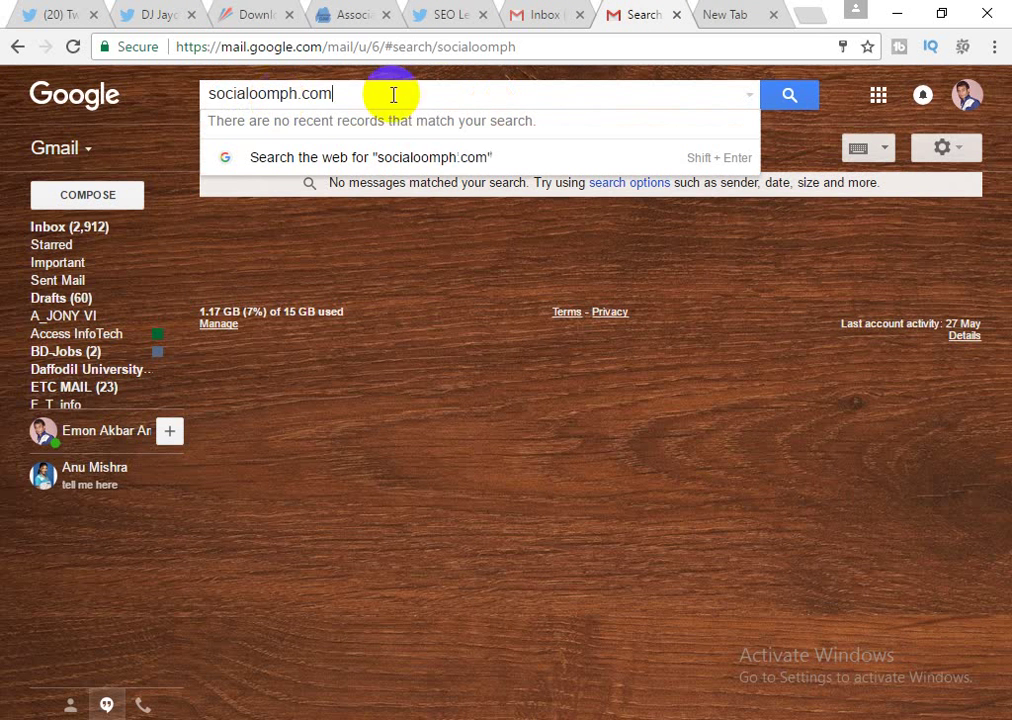
{"action": "left_click", "coordinate": [768, 95]}
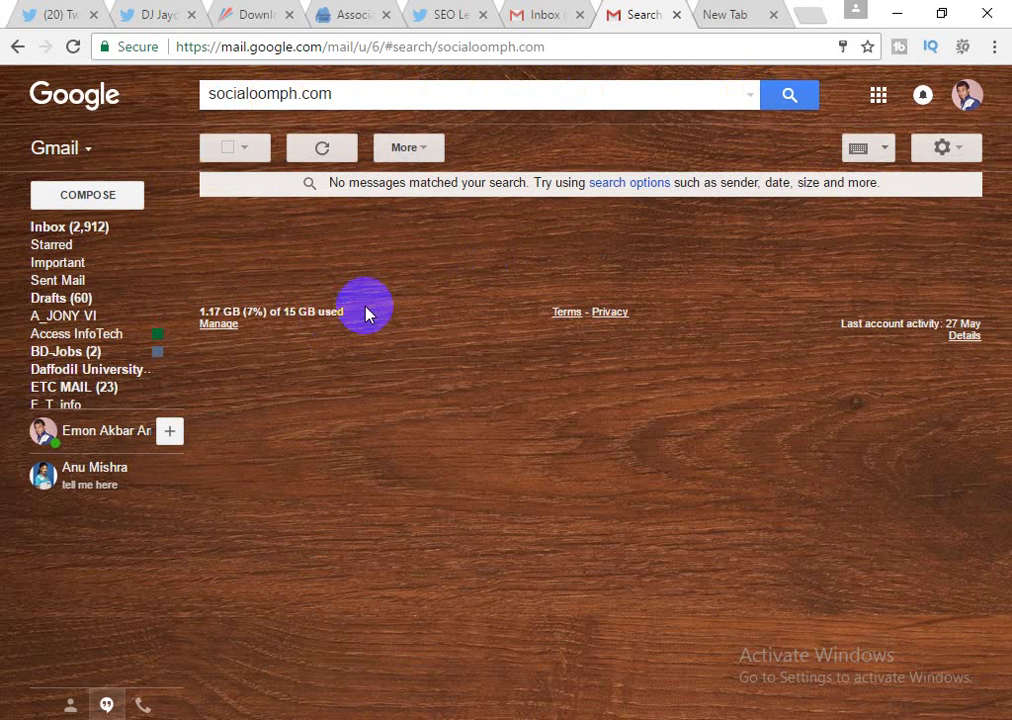
Search the mailbox again for "socialoomph" without the domain ending, and return to the inbox
{"action": "left_click_drag", "start_coordinate": [300, 94], "coordinate": [421, 96]}
{"action": "key", "text": "BackSpace"}
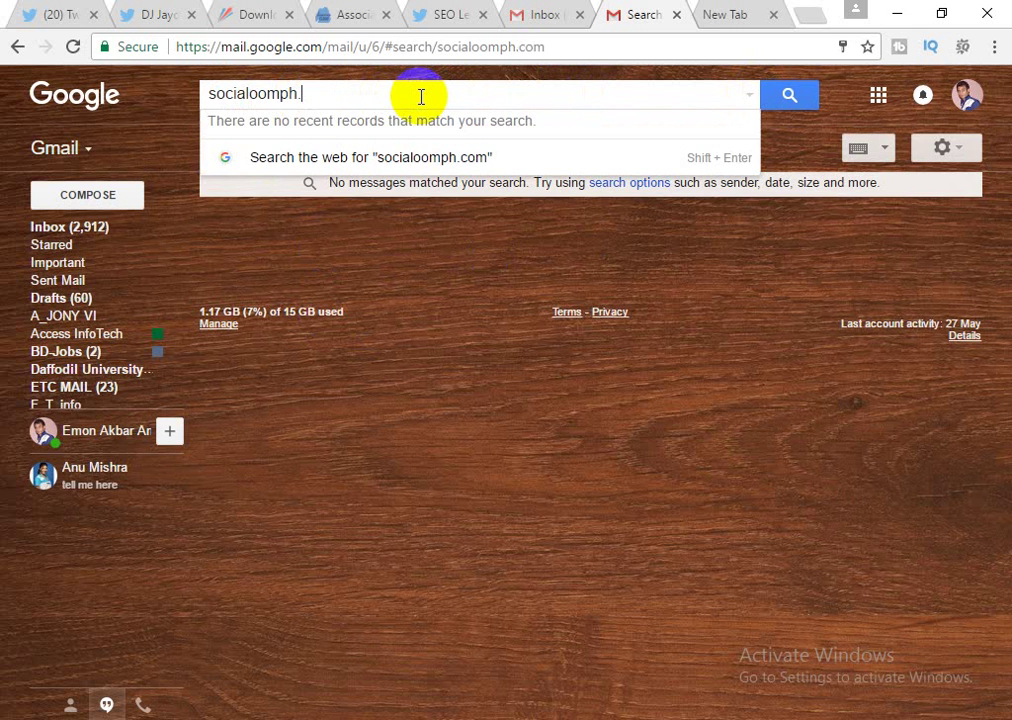
{"action": "key", "text": "Return"}
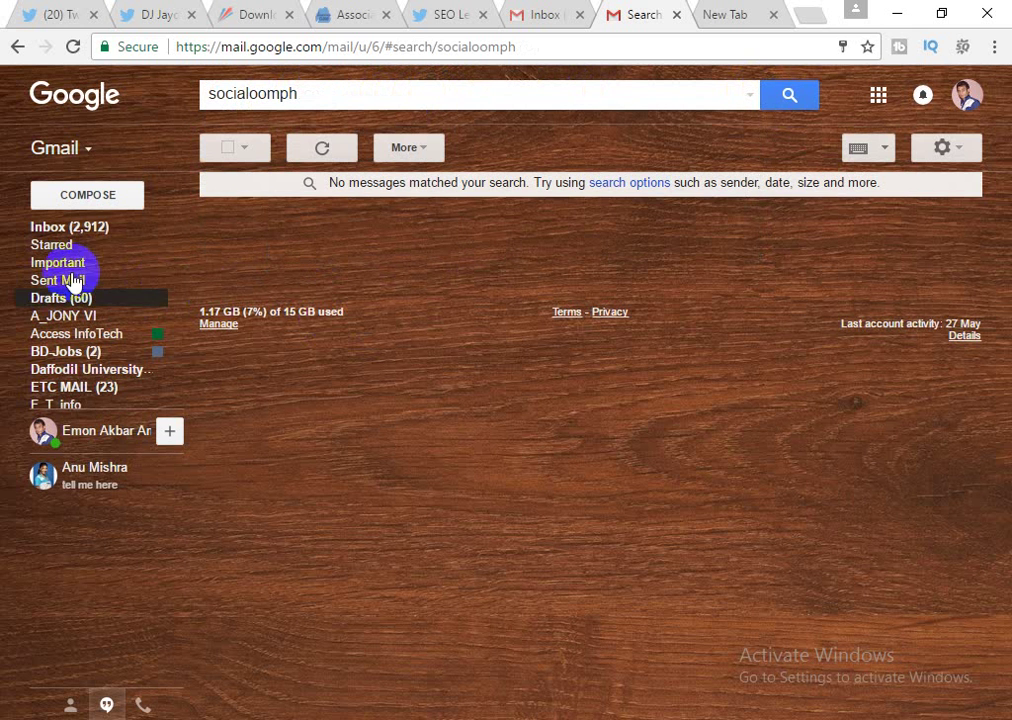
{"action": "left_click", "coordinate": [66, 227]}
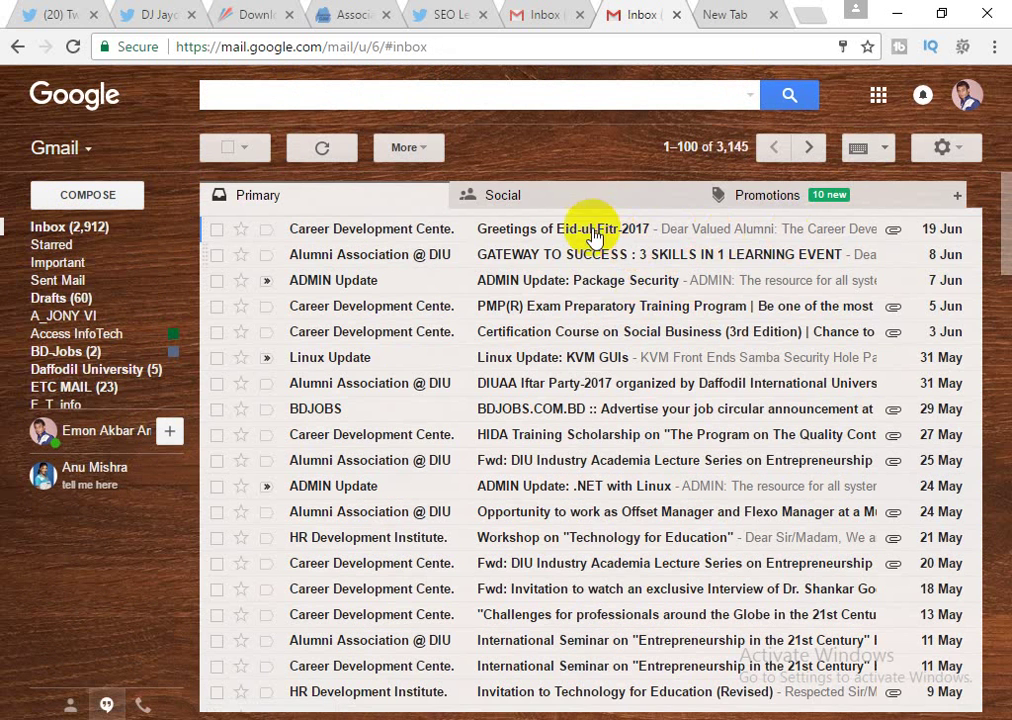
Add another signed-out Google account to Gmail by entering its account password, and close the previous mailbox's tab
{"action": "left_click", "coordinate": [963, 102]}
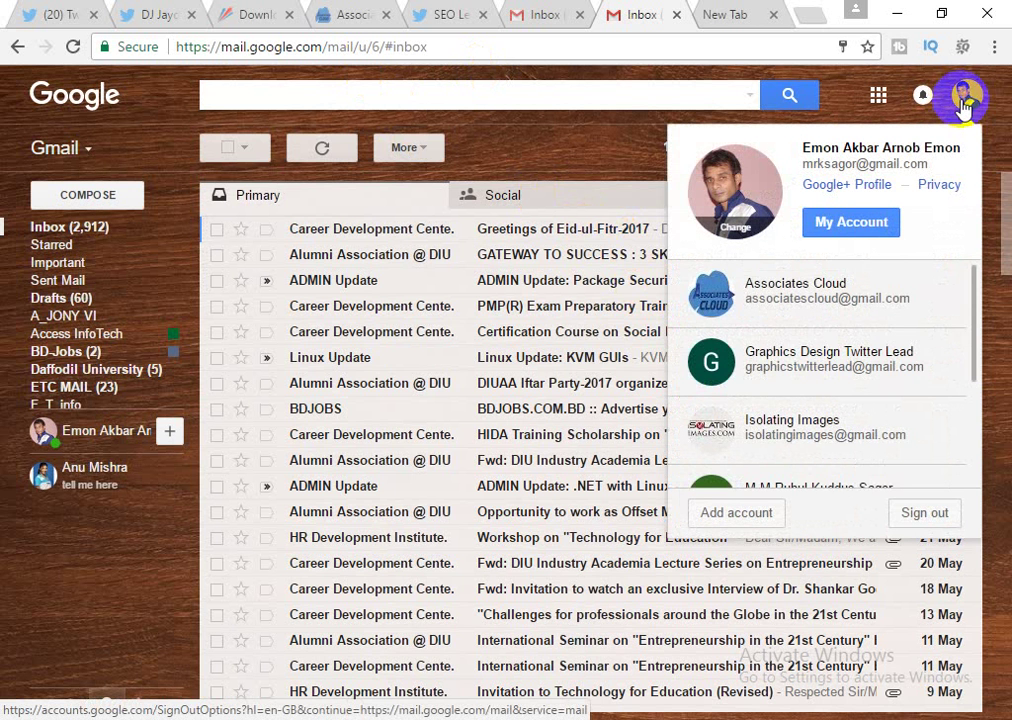
{"action": "scroll", "coordinate": [838, 396], "scroll_direction": "down", "scroll_amount": 3}
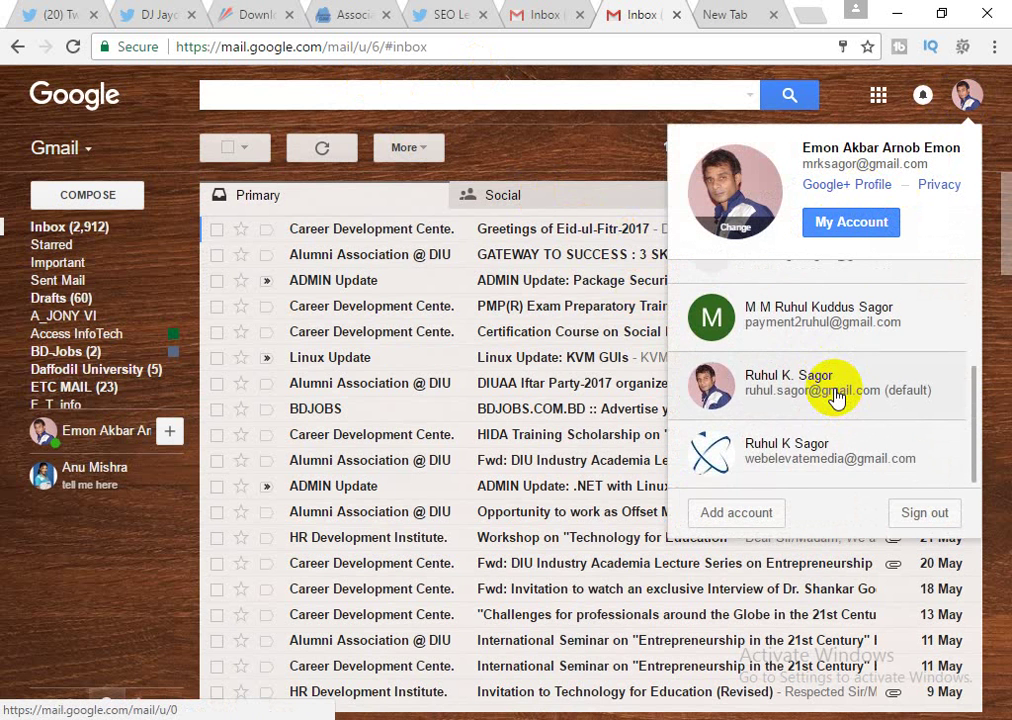
{"action": "left_click", "coordinate": [740, 510]}
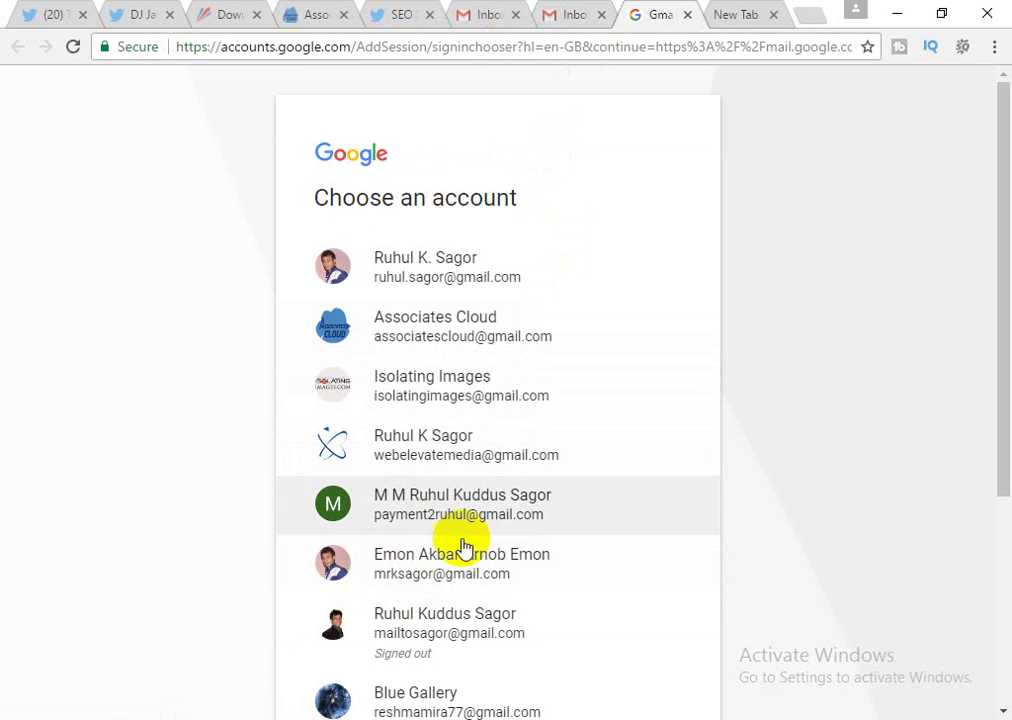
{"action": "scroll", "coordinate": [470, 560], "scroll_direction": "down", "scroll_amount": 3}
{"action": "left_click", "coordinate": [420, 440]}
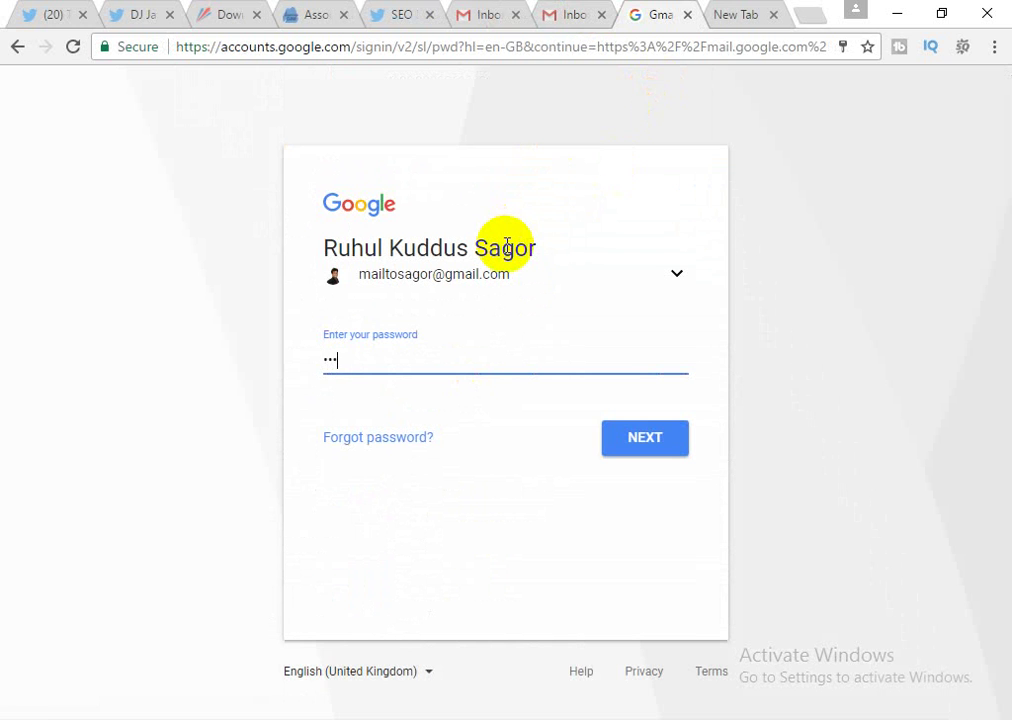
{"action": "key", "text": "BackSpace"}
{"action": "key", "text": "BackSpace"}
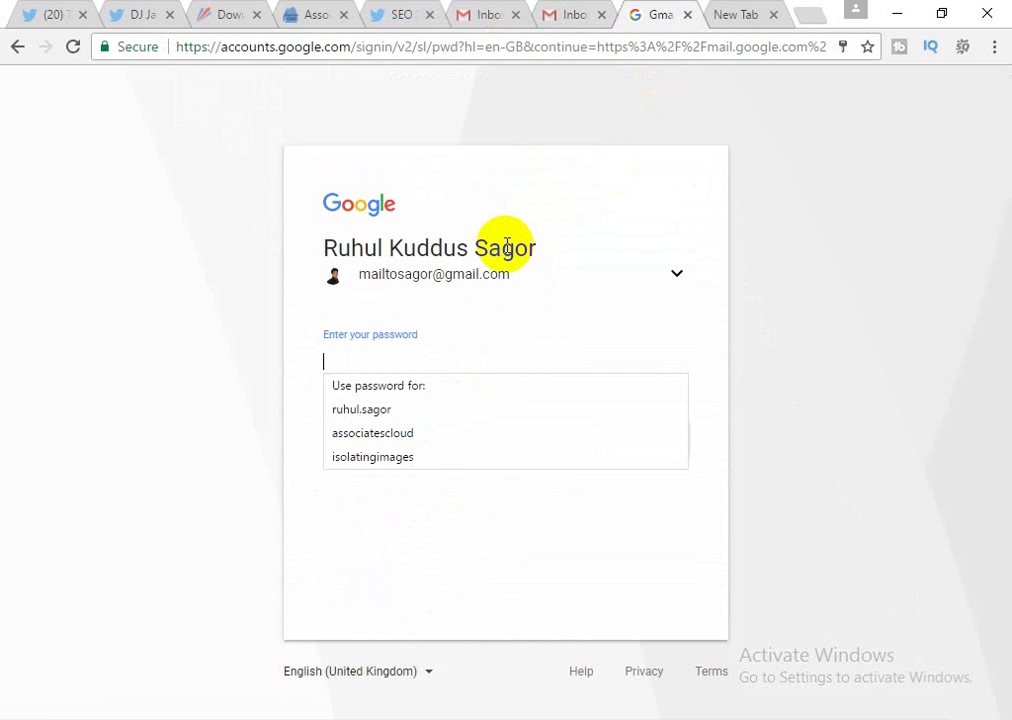
{"action": "type", "text": "•"}
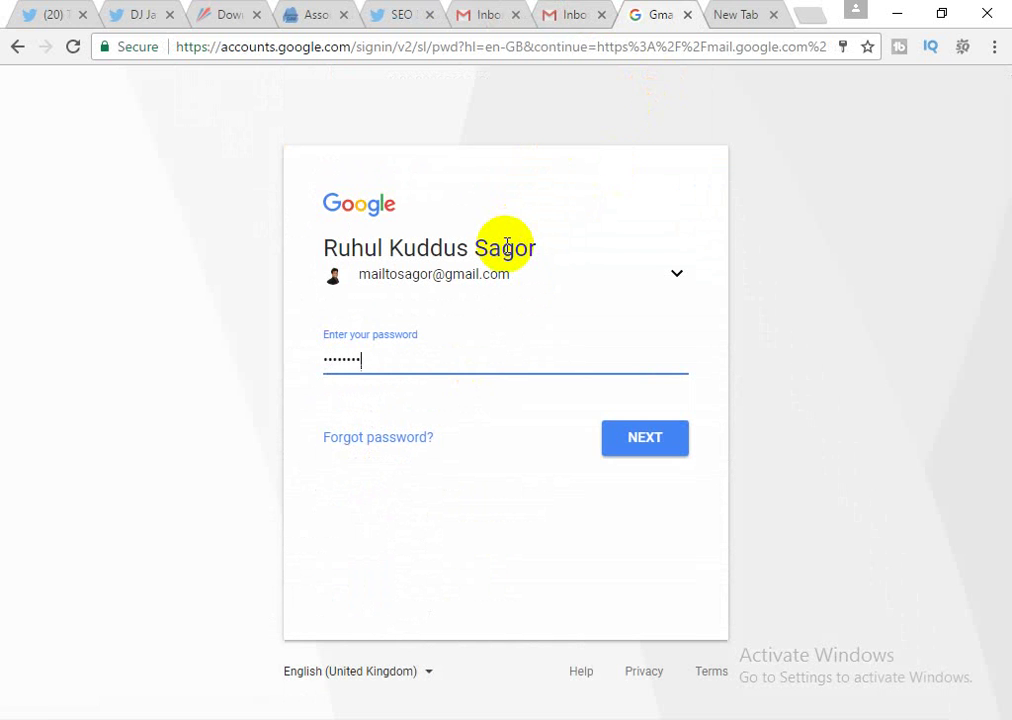
{"action": "key", "text": "Return"}
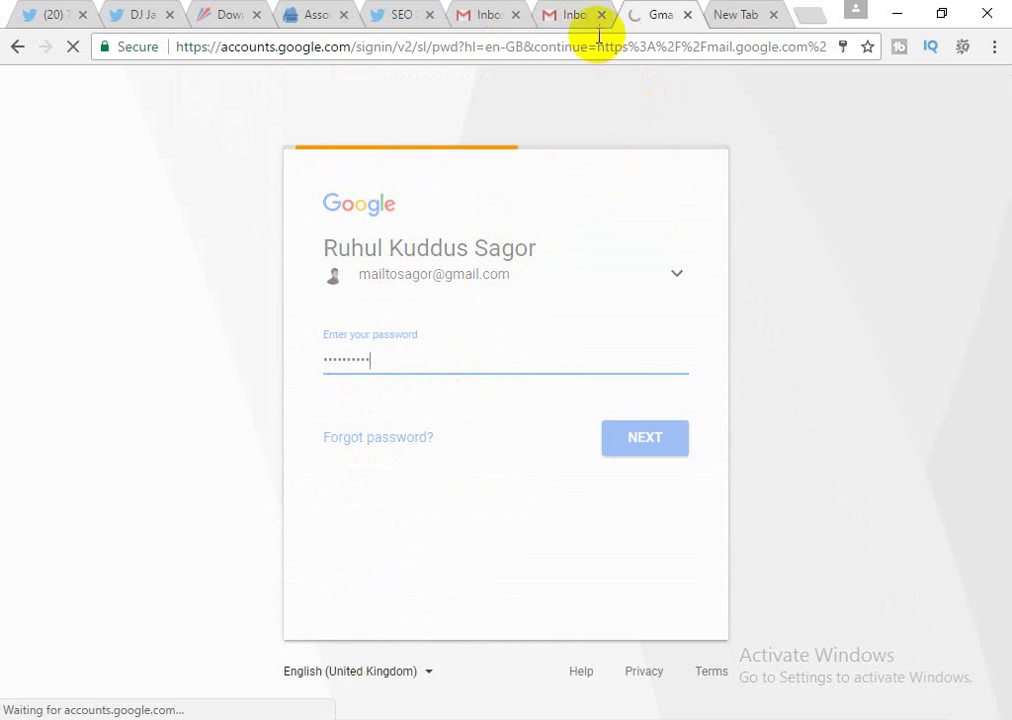
{"action": "left_click", "coordinate": [572, 18]}
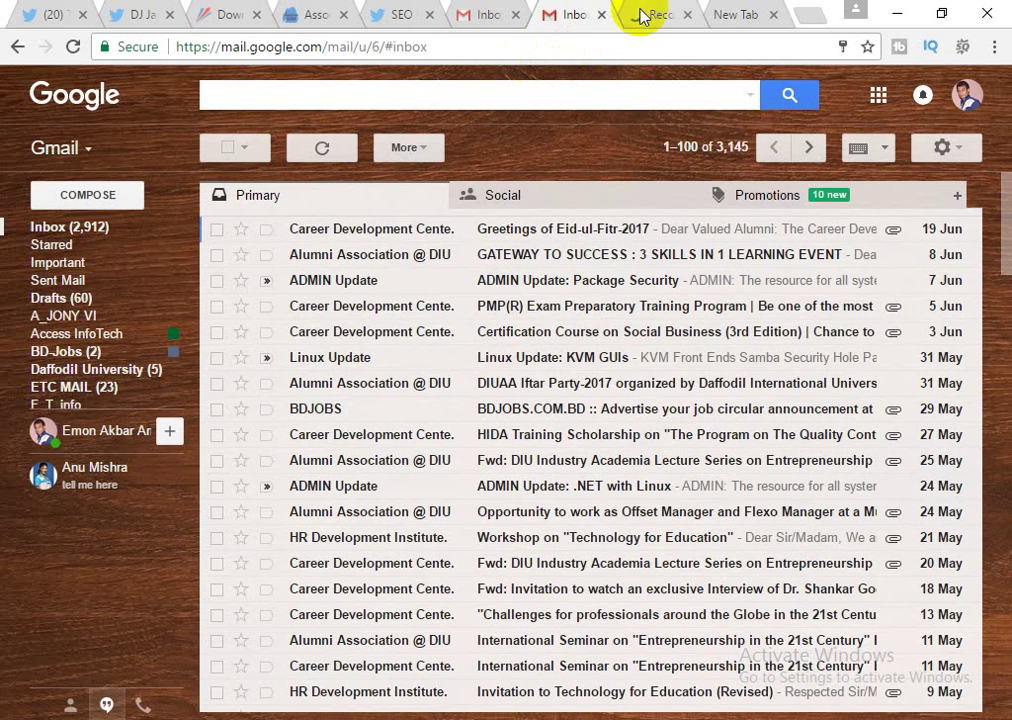
{"action": "left_click", "coordinate": [602, 16]}
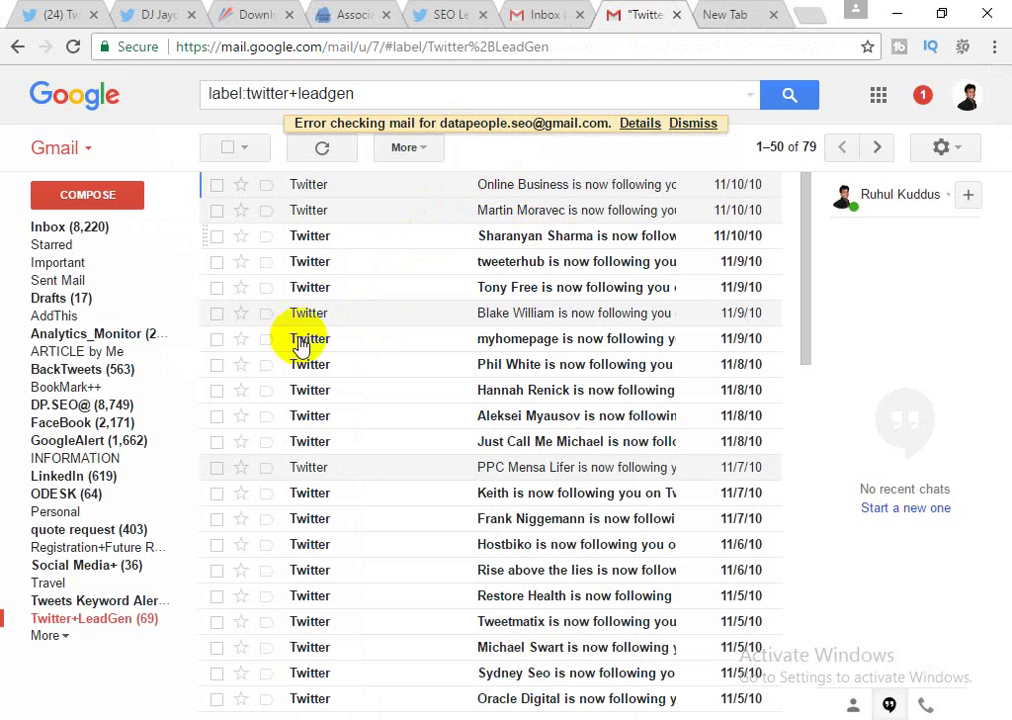
Open the DLD.BZ Short Url Stats message under the Tweets Keyword Alert Digest label and preview its attached CSV of click statistics
{"action": "left_click", "coordinate": [98, 603]}
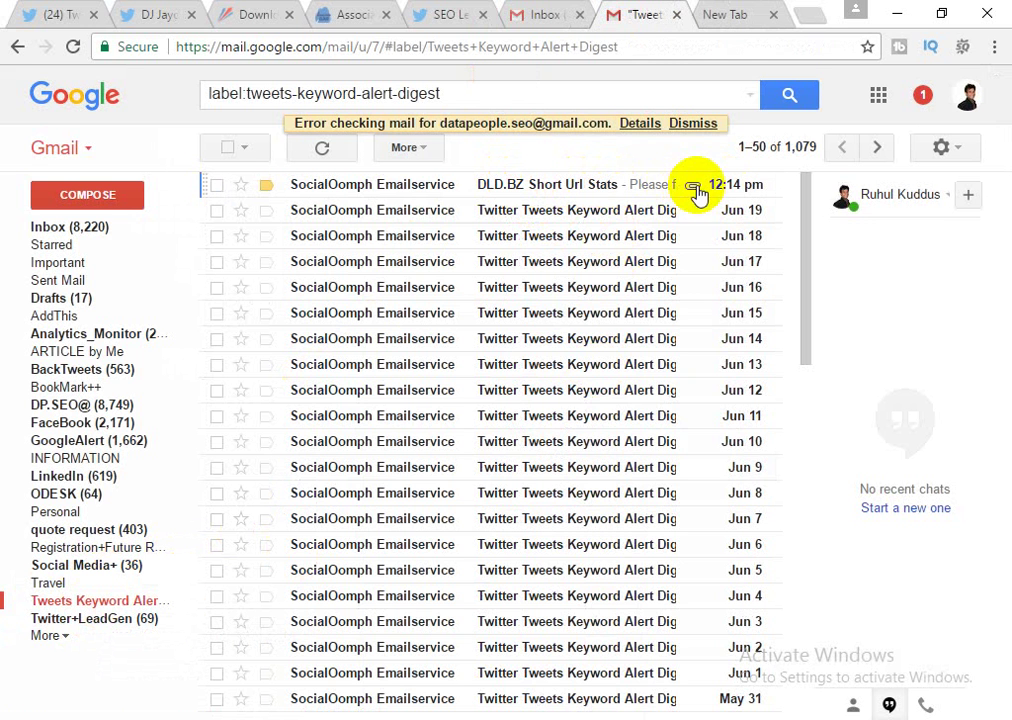
{"action": "left_click", "coordinate": [555, 188]}
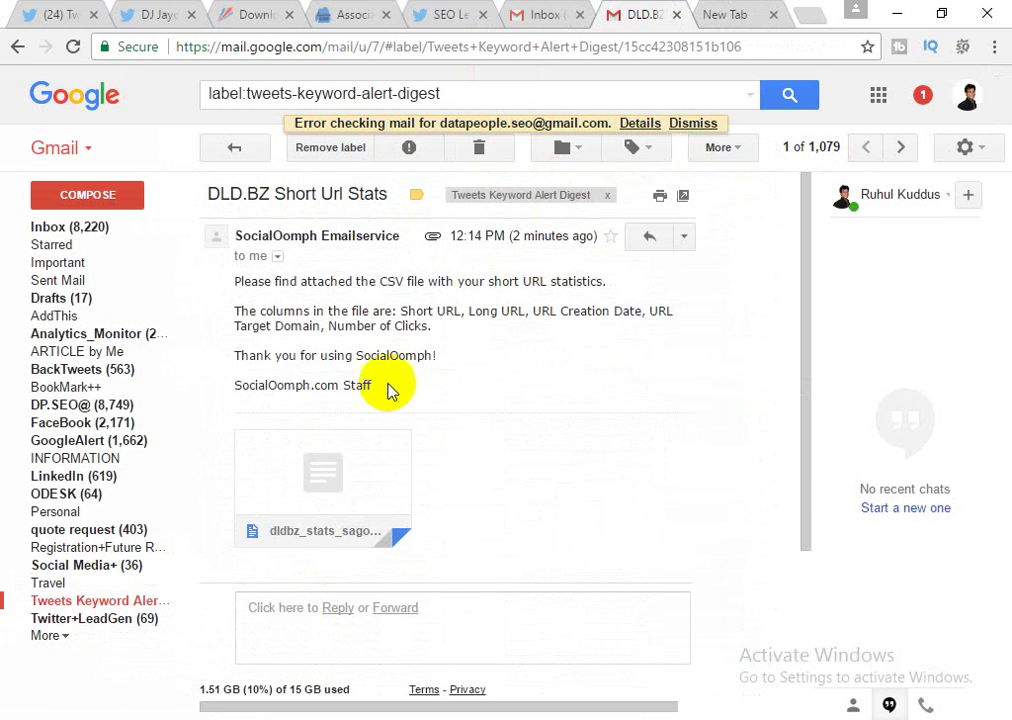
{"action": "left_click", "coordinate": [338, 463]}
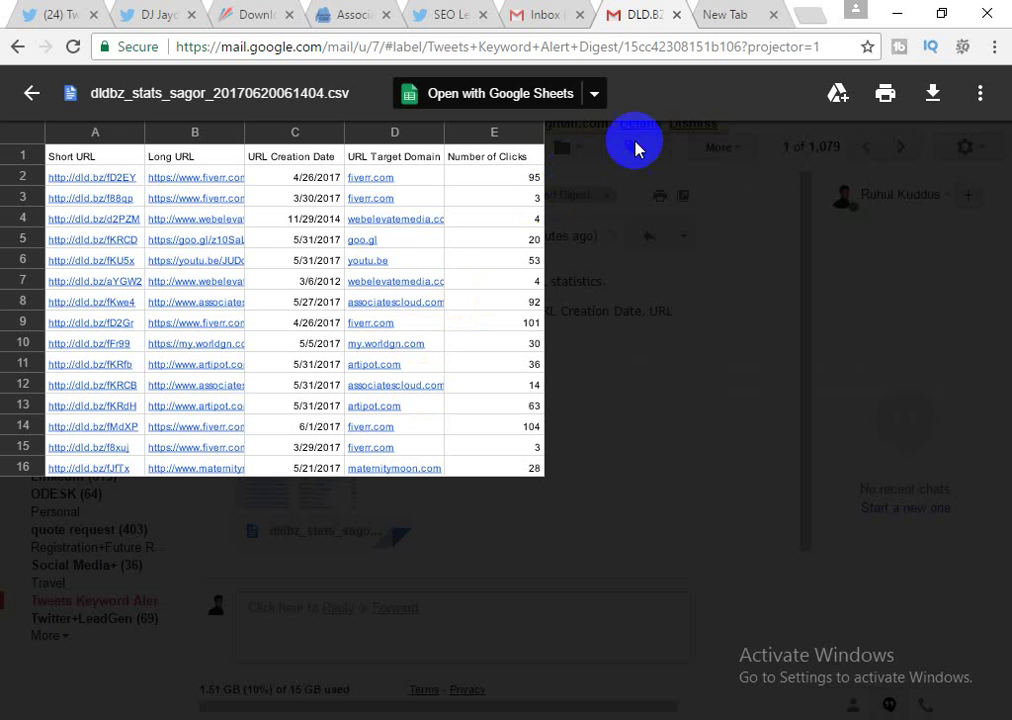
{"action": "left_click", "coordinate": [233, 121]}
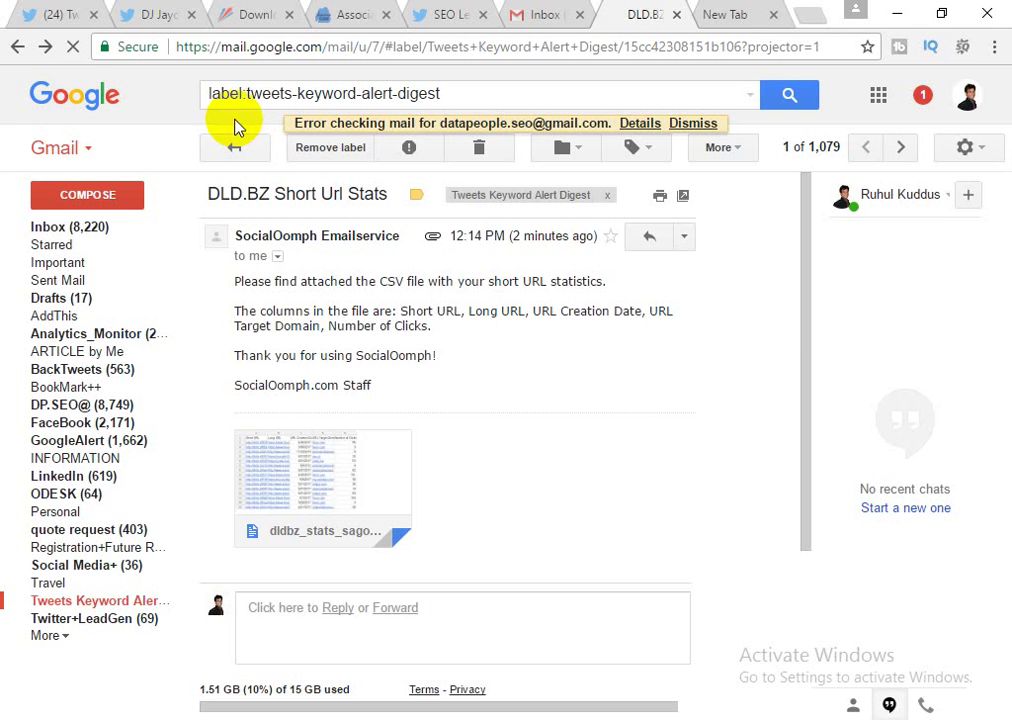
Download the CSV file attached to the DLD.BZ Short Url Stats message and return to the label's message list
{"action": "scroll", "coordinate": [390, 425], "scroll_direction": "down", "scroll_amount": 2}
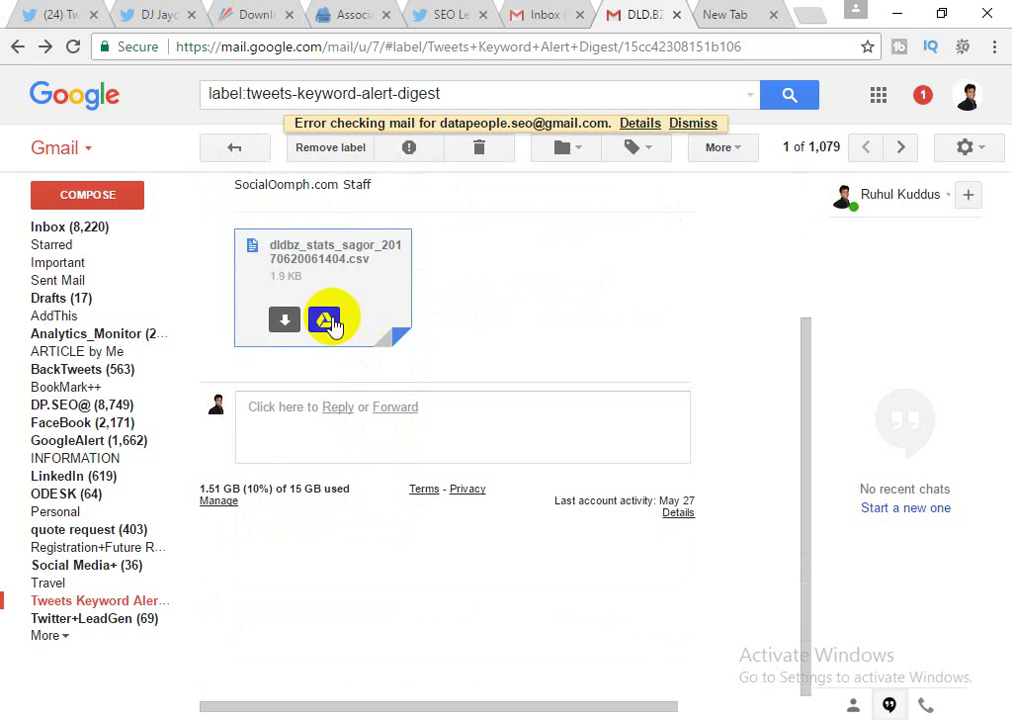
{"action": "left_click", "coordinate": [283, 318]}
{"action": "scroll", "coordinate": [474, 443], "scroll_direction": "up", "scroll_amount": 2}
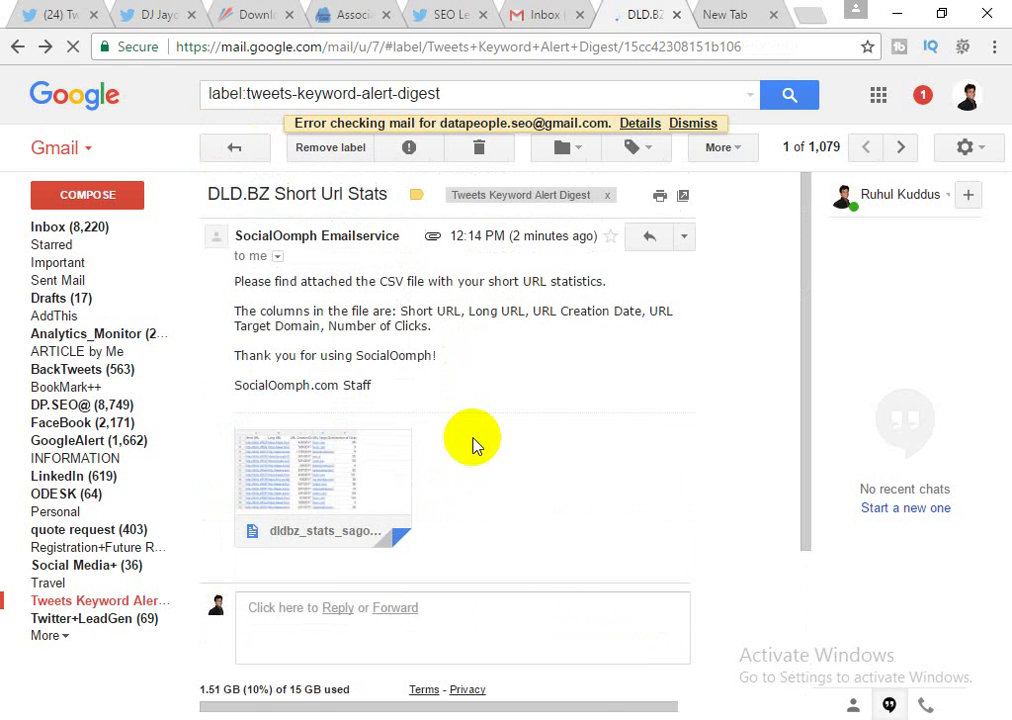
{"action": "left_click", "coordinate": [234, 152]}
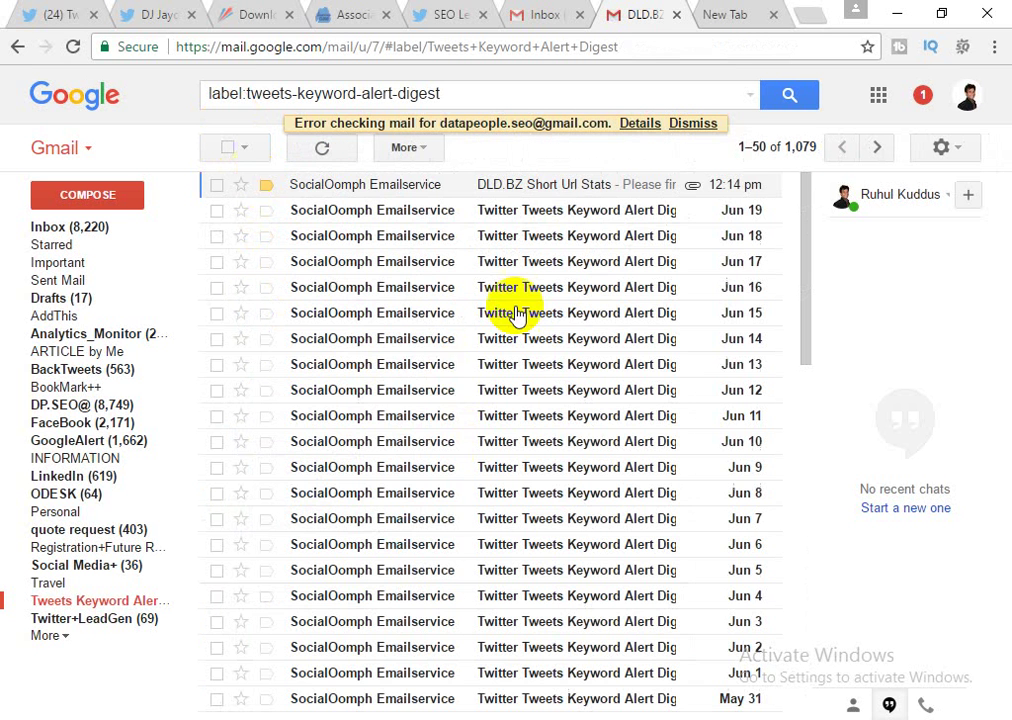
Read through the Jun 19 Twitter Tweets Keyword Alert Digest message and dismiss the mail-checking error notice
{"action": "left_click", "coordinate": [557, 214]}
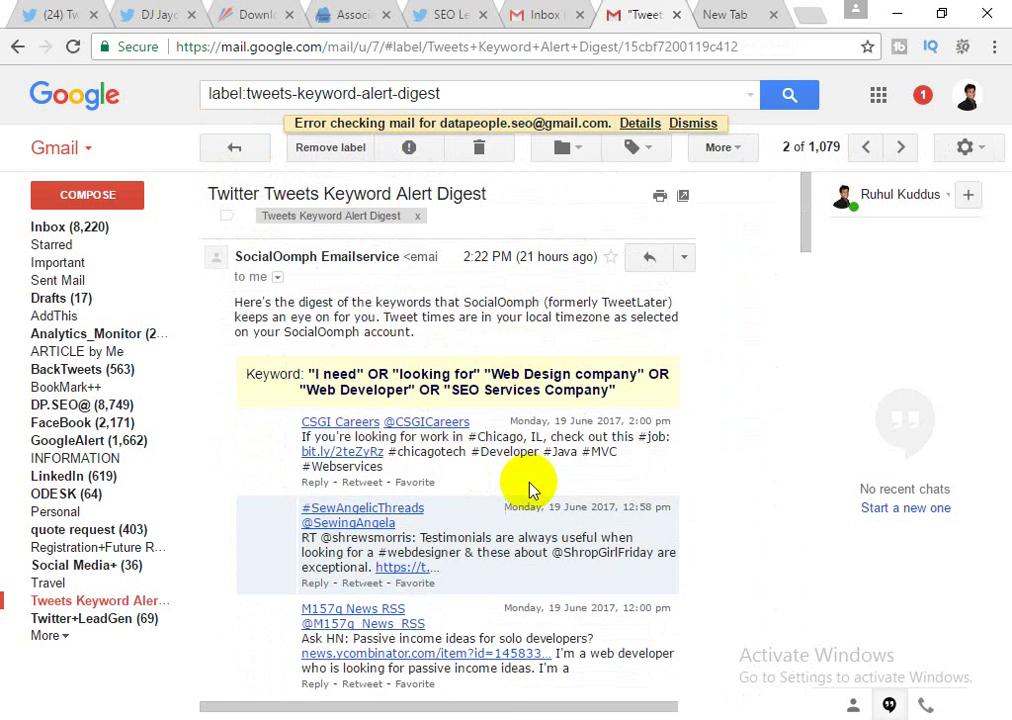
{"action": "scroll", "coordinate": [526, 490], "scroll_direction": "down", "scroll_amount": 1}
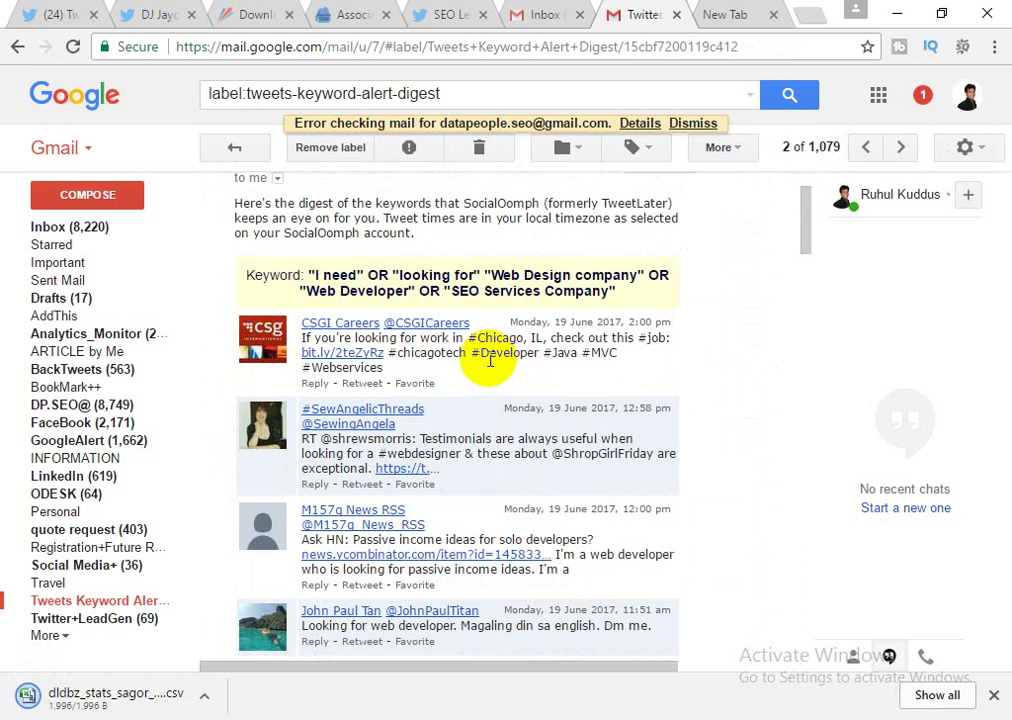
{"action": "scroll", "coordinate": [490, 364], "scroll_direction": "down", "scroll_amount": 12}
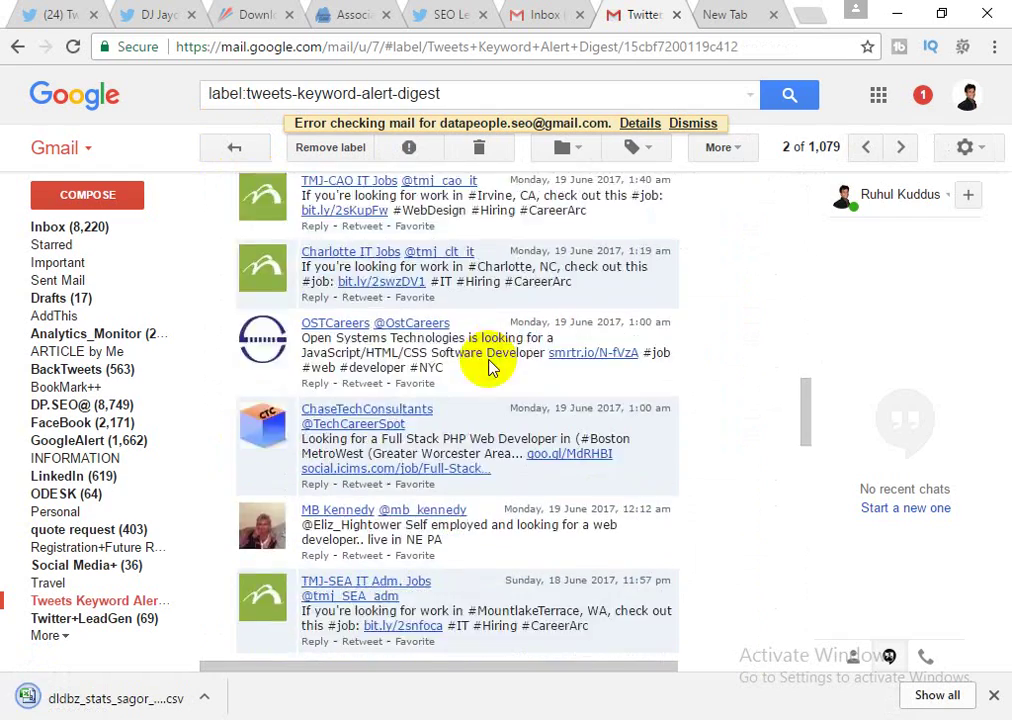
{"action": "scroll", "coordinate": [489, 368], "scroll_direction": "down", "scroll_amount": 15}
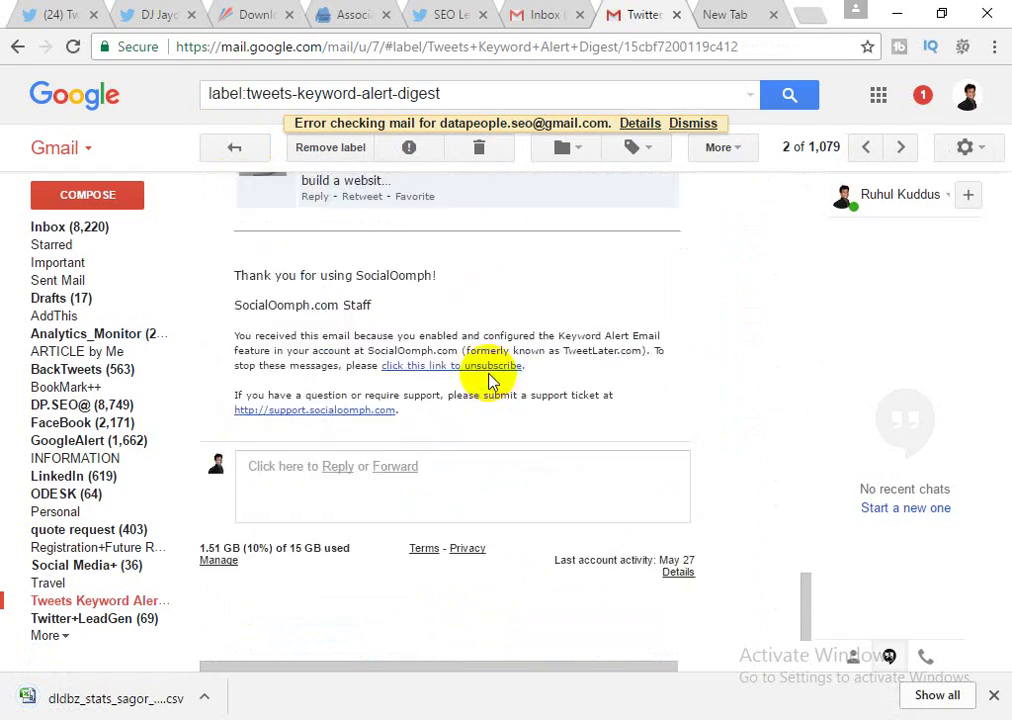
{"action": "scroll", "coordinate": [490, 380], "scroll_direction": "up", "scroll_amount": 15}
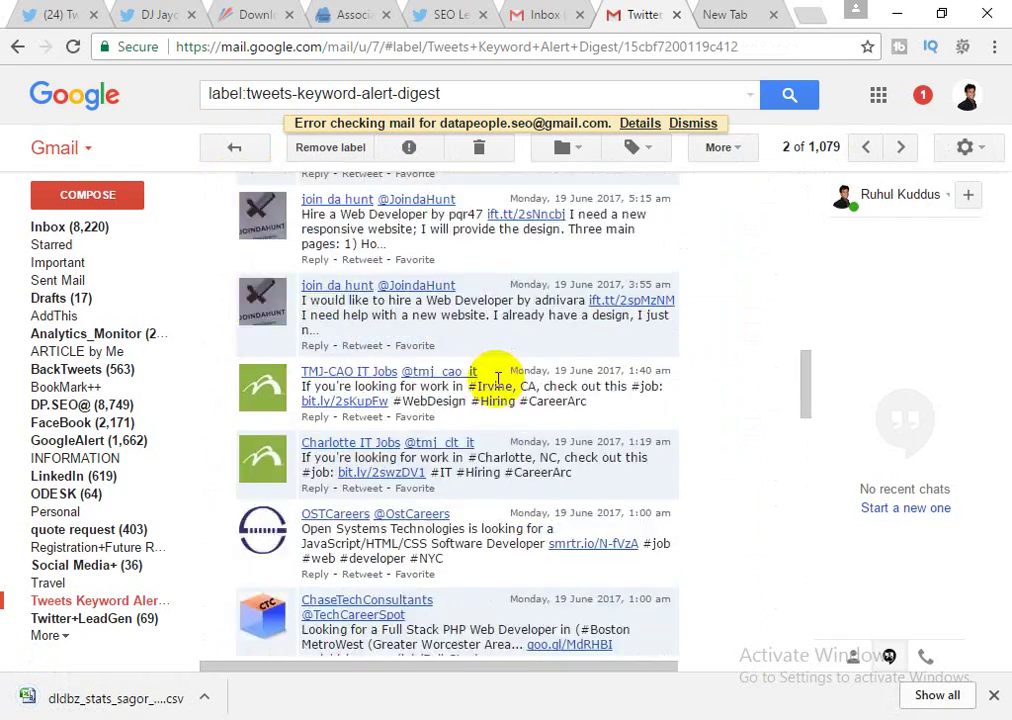
{"action": "scroll", "coordinate": [490, 384], "scroll_direction": "up", "scroll_amount": 12}
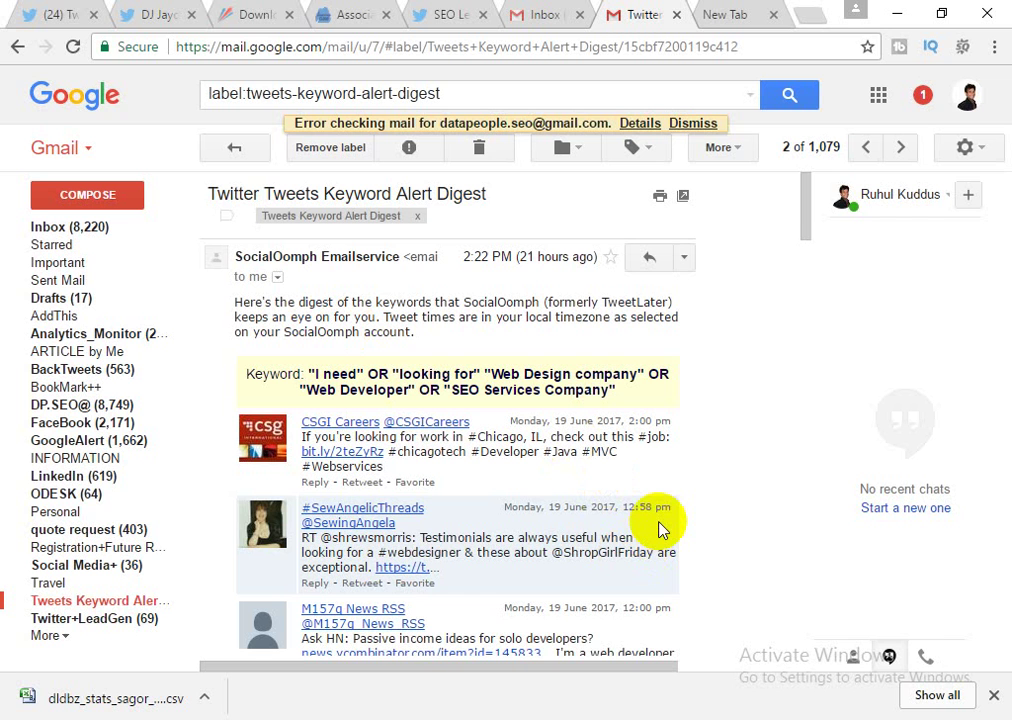
{"action": "left_click", "coordinate": [692, 123]}
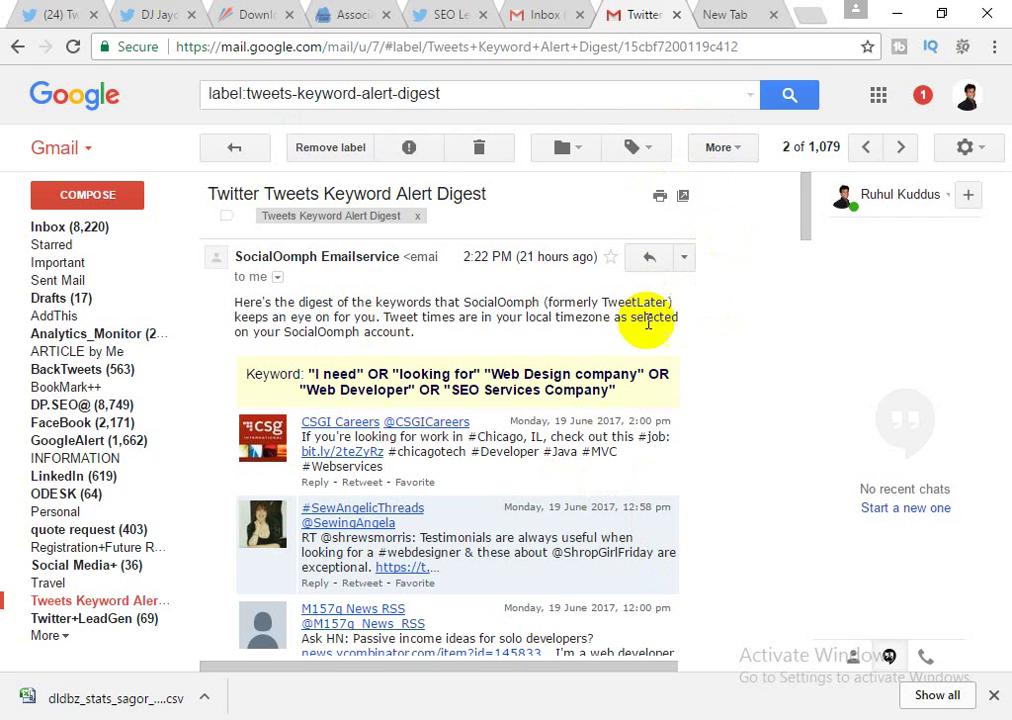